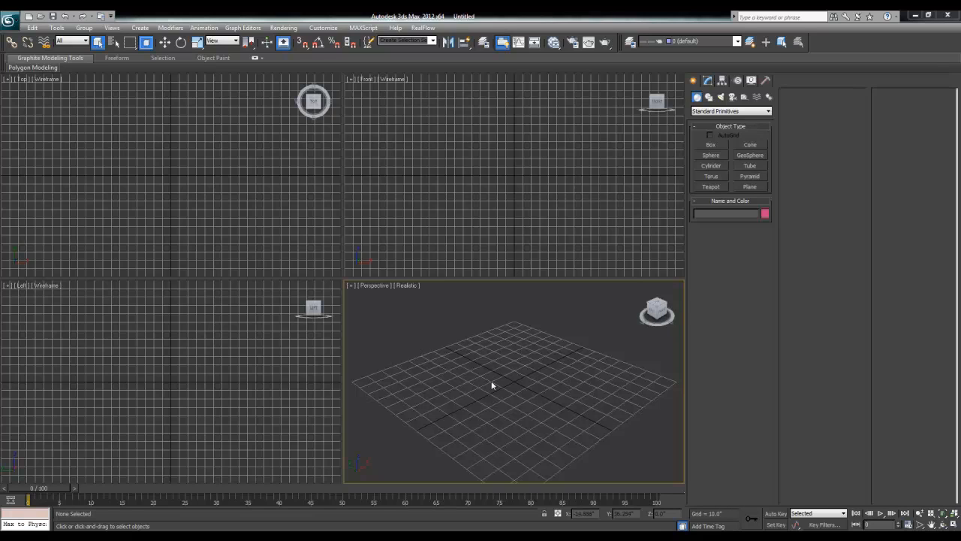
pyautogui.moveTo(491, 386)
pyautogui.keyDown('alt'); pyautogui.mouseDown(button='middle')
pyautogui.moveTo(493, 358)
pyautogui.moveTo(496, 384)
pyautogui.moveTo(512, 372)
pyautogui.moveTo(489, 388)
pyautogui.moveTo(515, 390)
pyautogui.moveTo(501, 380)
pyautogui.mouseUp(button='middle'); pyautogui.keyUp('alt')
pyautogui.click(221, 373)
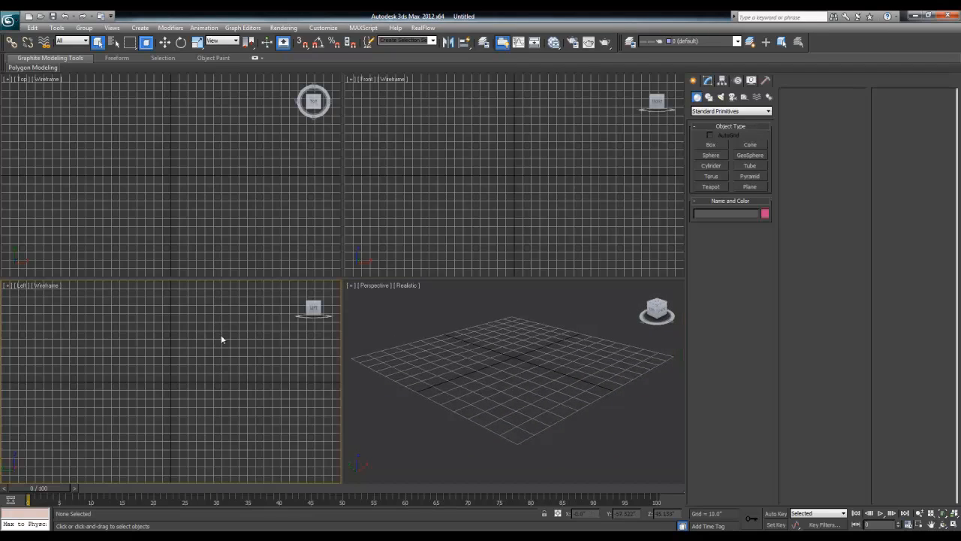
pyautogui.click(235, 247)
pyautogui.click(490, 193)
pyautogui.click(492, 333)
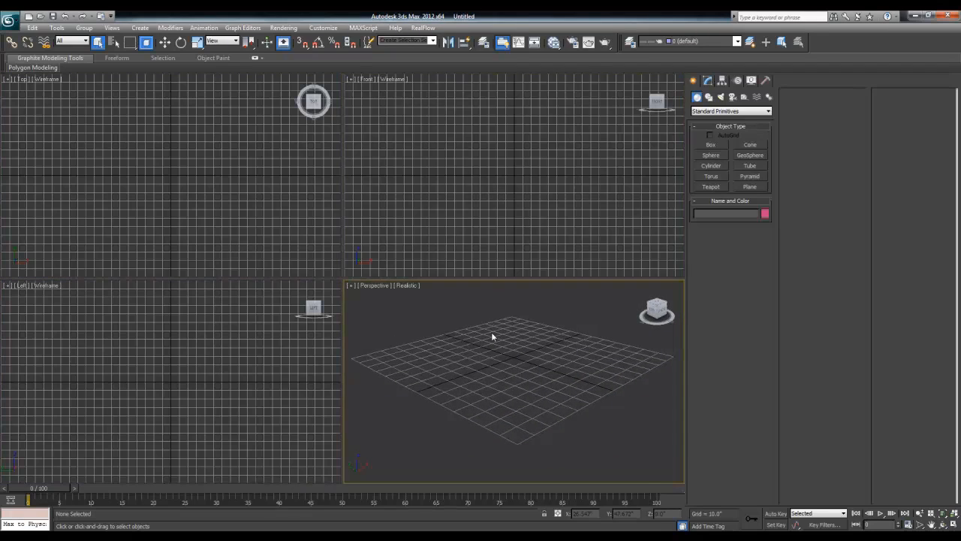
pyautogui.moveTo(492, 333)
pyautogui.keyDown('alt'); pyautogui.mouseDown(button='middle')
pyautogui.moveTo(491, 359)
pyautogui.moveTo(493, 339)
pyautogui.mouseUp(button='middle'); pyautogui.keyUp('alt')
pyautogui.moveTo(534, 363)
pyautogui.keyDown('alt'); pyautogui.mouseDown(button='middle')
pyautogui.moveTo(416, 290)
pyautogui.moveTo(523, 348)
pyautogui.moveTo(596, 343)
pyautogui.moveTo(516, 319)
pyautogui.moveTo(494, 375)
pyautogui.moveTo(528, 348)
pyautogui.moveTo(530, 365)
pyautogui.moveTo(545, 368)
pyautogui.moveTo(527, 356)
pyautogui.moveTo(556, 363)
pyautogui.moveTo(538, 373)
pyautogui.mouseUp(button='middle'); pyautogui.keyUp('alt')
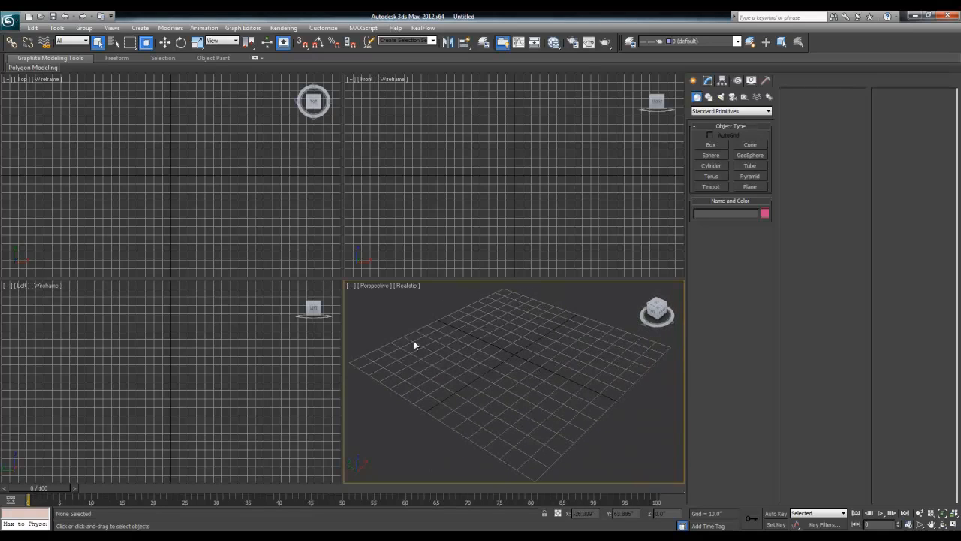
pyautogui.keyDown('alt'); pyautogui.moveTo(413, 345); pyautogui.dragTo(448, 375, button='middle'); pyautogui.keyUp('alt')
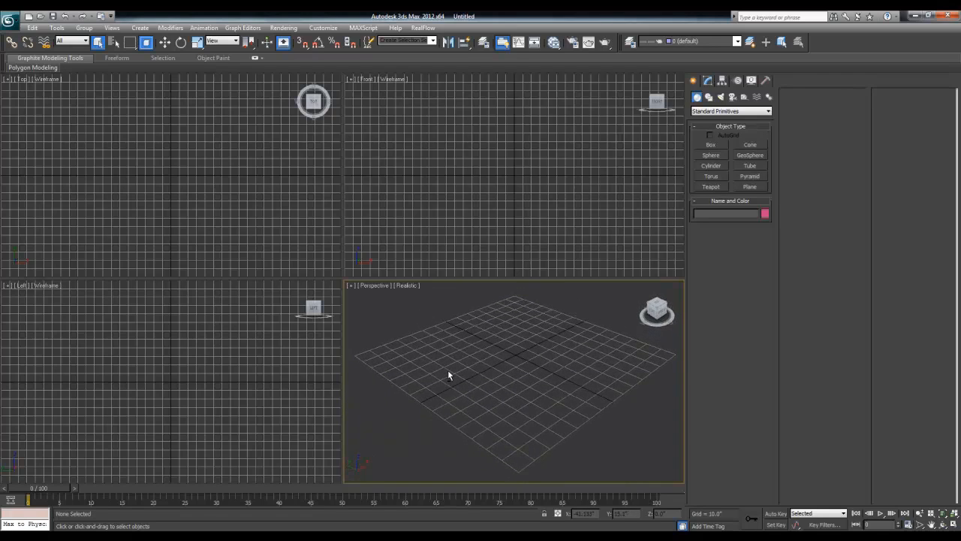
pyautogui.click(423, 27)
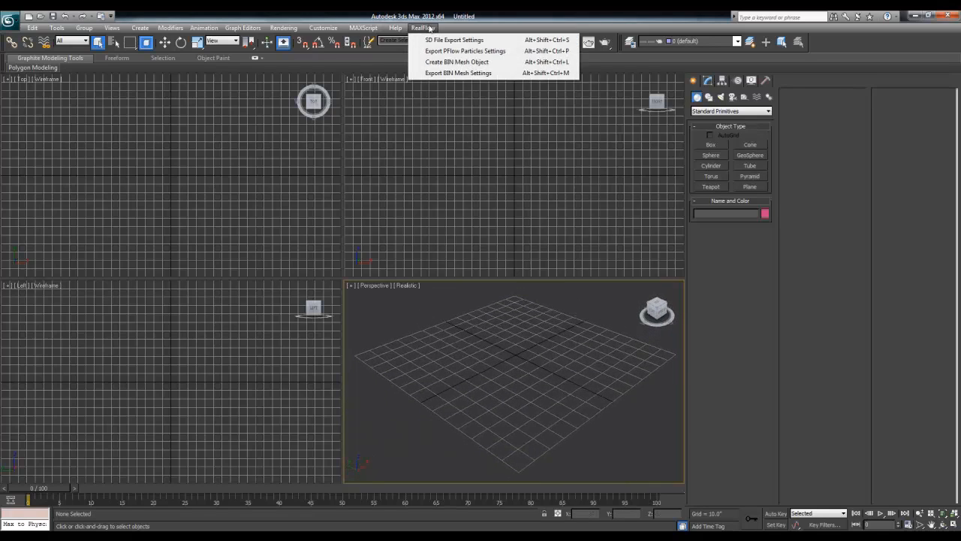
pyautogui.click(424, 28)
pyautogui.click(719, 111)
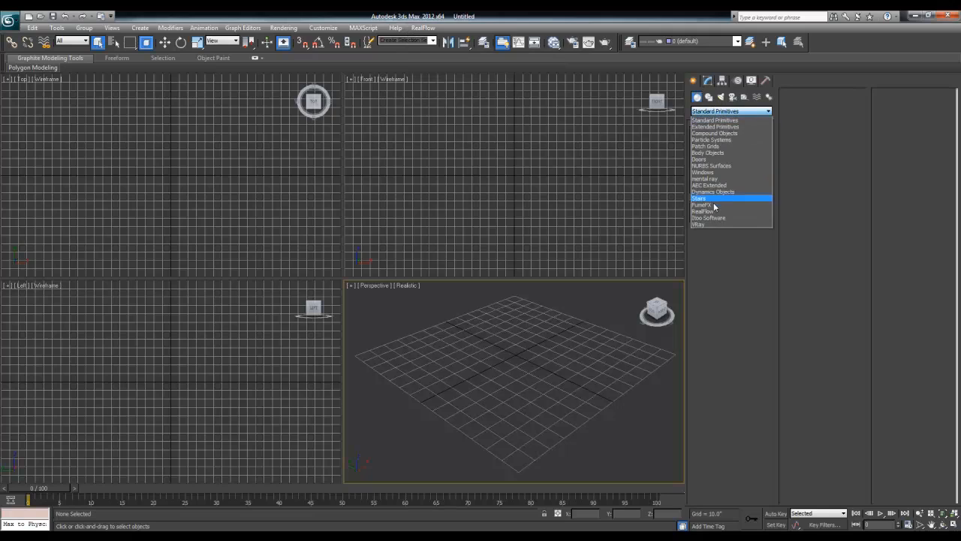
pyautogui.click(712, 207)
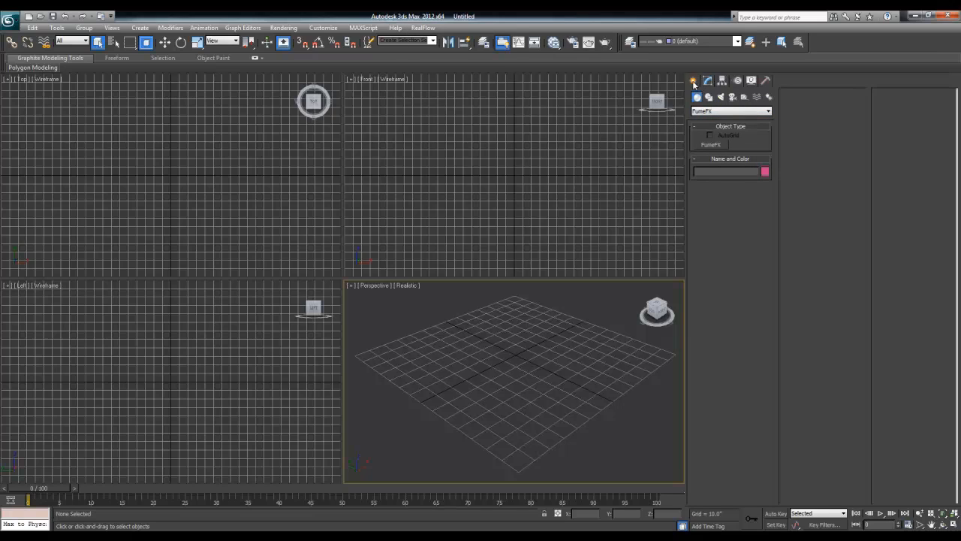
pyautogui.click(728, 112)
pyautogui.click(721, 119)
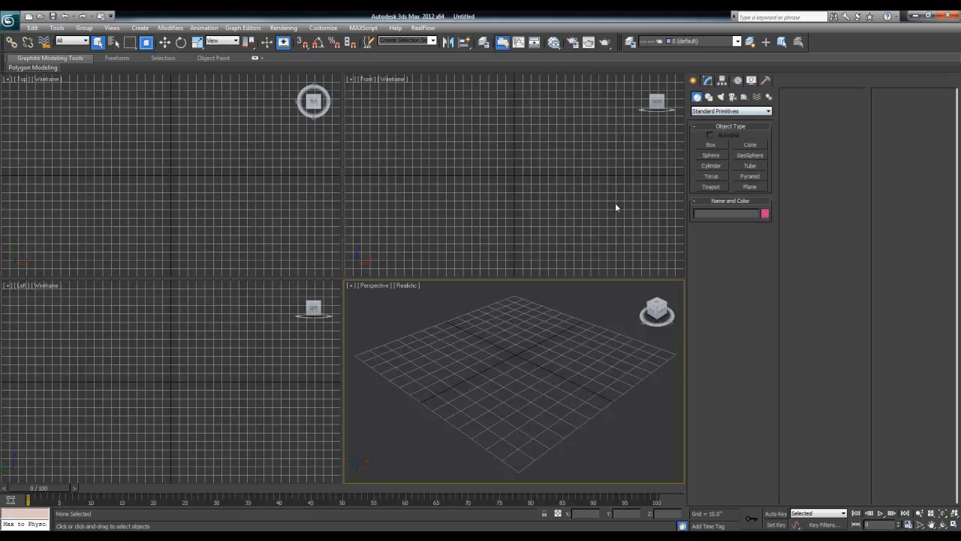
# - Maximize the Perspective viewport and frame the whole home grid at an angle
pyautogui.moveTo(523, 316); pyautogui.dragTo(523, 325, button='middle')
pyautogui.hotkey('alt', 'w')
pyautogui.keyDown('alt'); pyautogui.moveTo(448, 304); pyautogui.dragTo(397, 305, button='middle'); pyautogui.keyUp('alt')
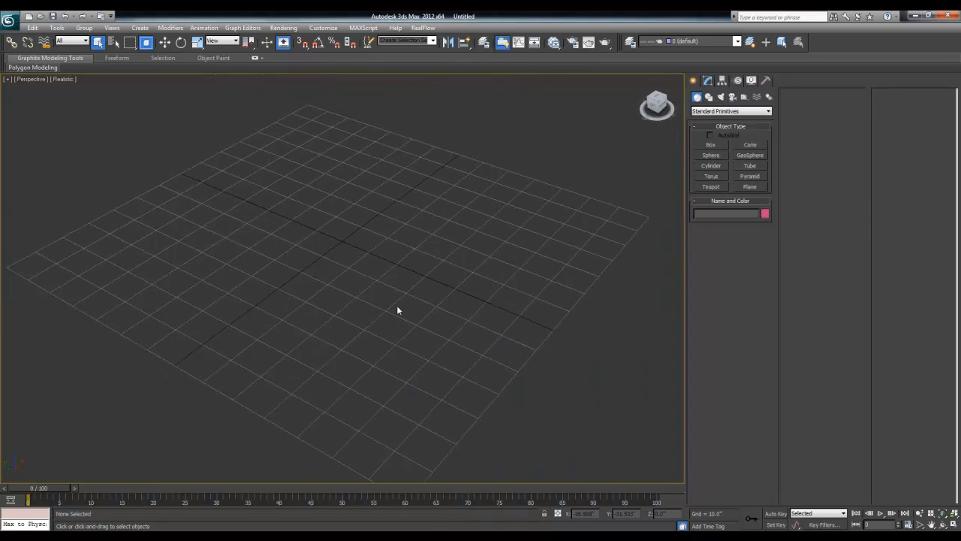
pyautogui.scroll(-3, 396, 305)
pyautogui.keyDown('alt'); pyautogui.moveTo(263, 227); pyautogui.dragTo(339, 268, button='middle'); pyautogui.keyUp('alt')
# - Set the scene's display unit scale to Generic Units
pyautogui.click(365, 28)
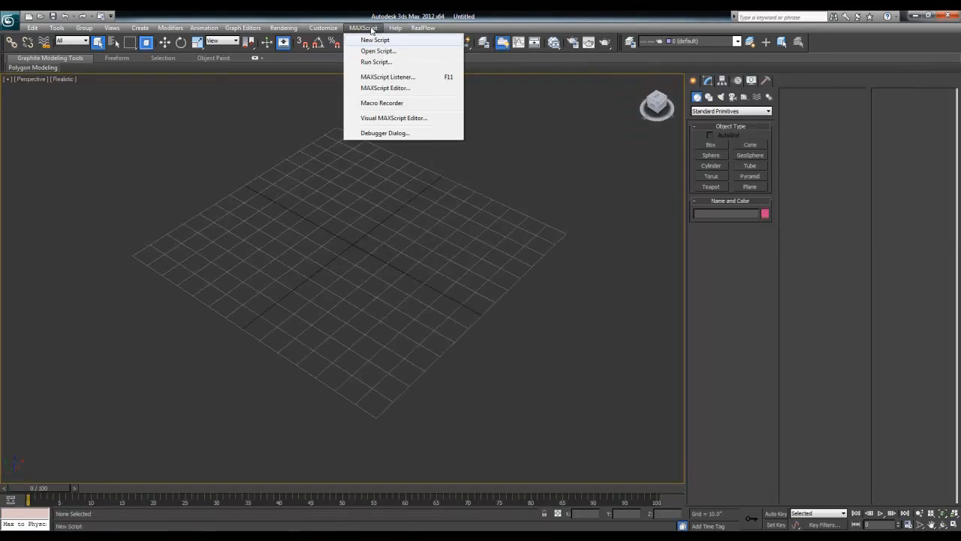
pyautogui.moveTo(398, 30)
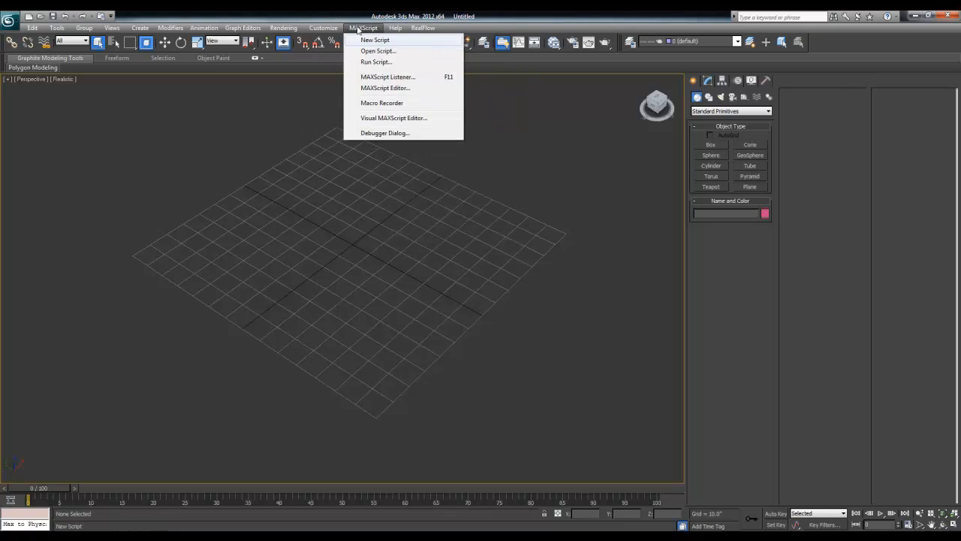
pyautogui.moveTo(323, 28)
pyautogui.click(336, 160)
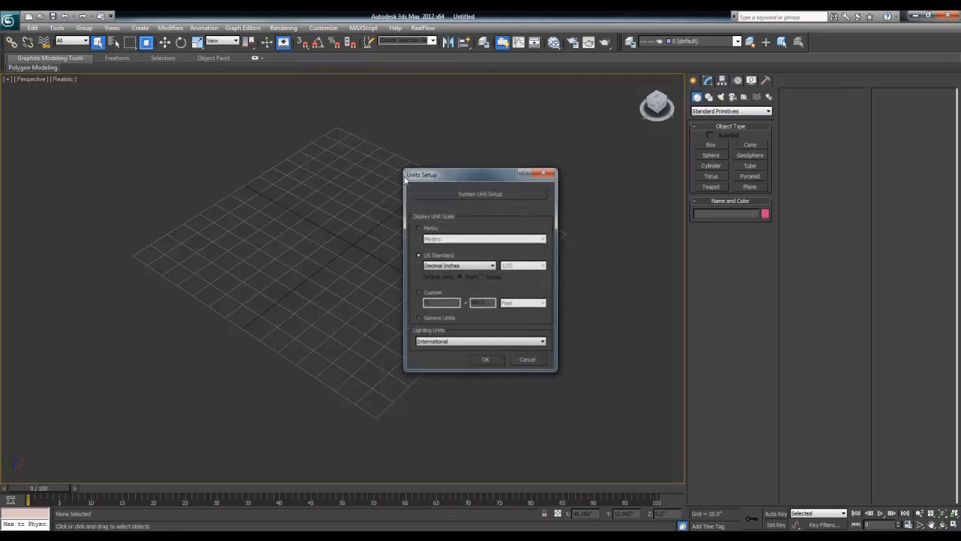
pyautogui.click(419, 319)
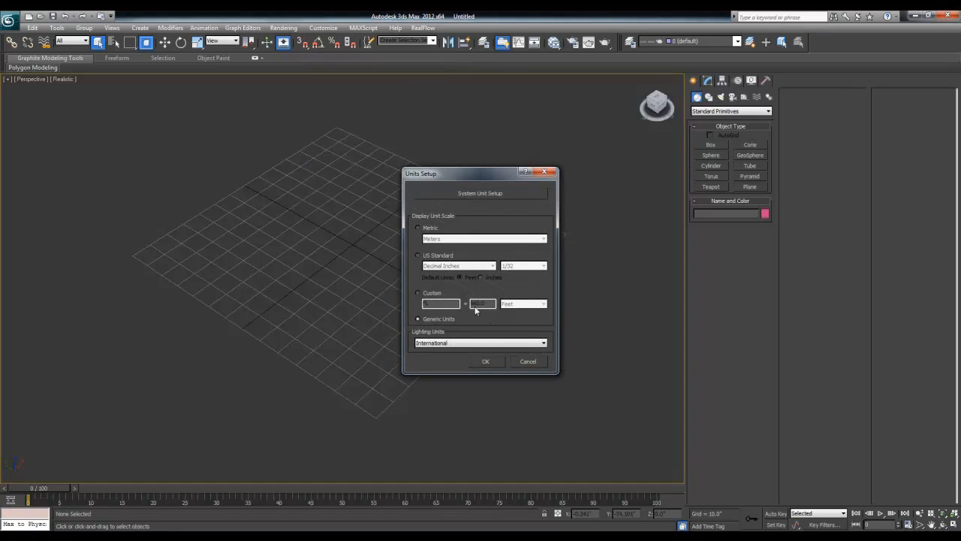
pyautogui.click(490, 362)
# - Create a plane over the home grid and set its length and width to 250 each
pyautogui.moveTo(349, 244); pyautogui.dragTo(492, 252, button='middle')
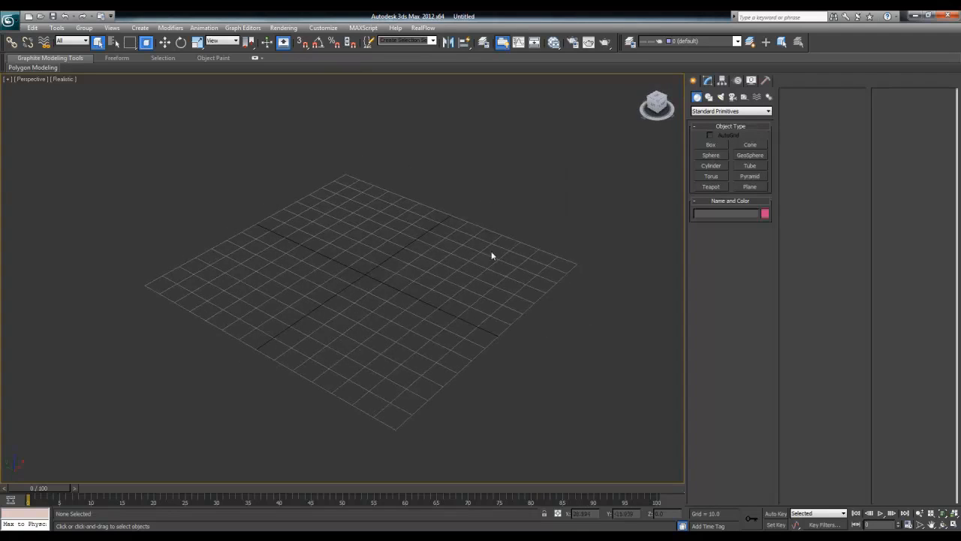
pyautogui.click(747, 186)
pyautogui.moveTo(363, 266); pyautogui.dragTo(390, 388)
pyautogui.rightClick(390, 388)
pyautogui.click(709, 80)
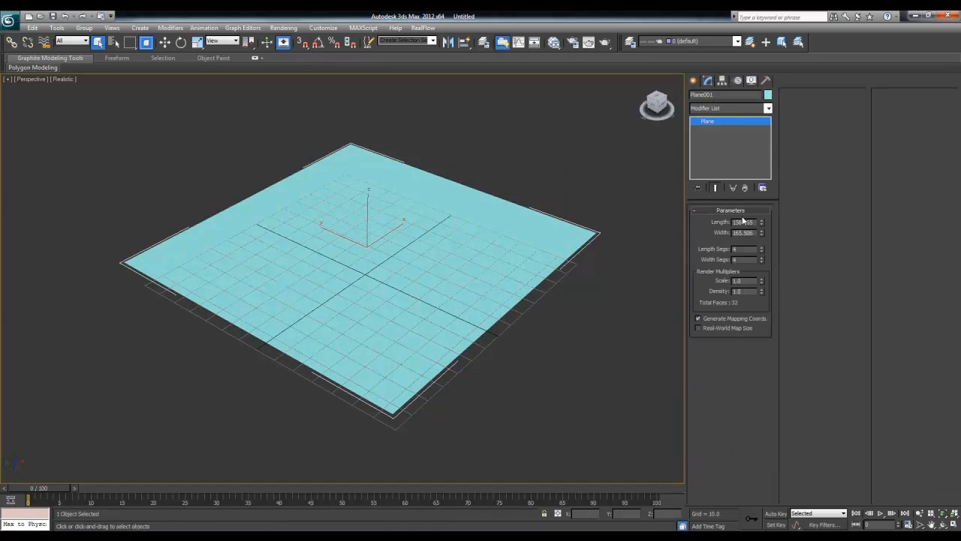
pyautogui.write('250')
pyautogui.press('Tab')
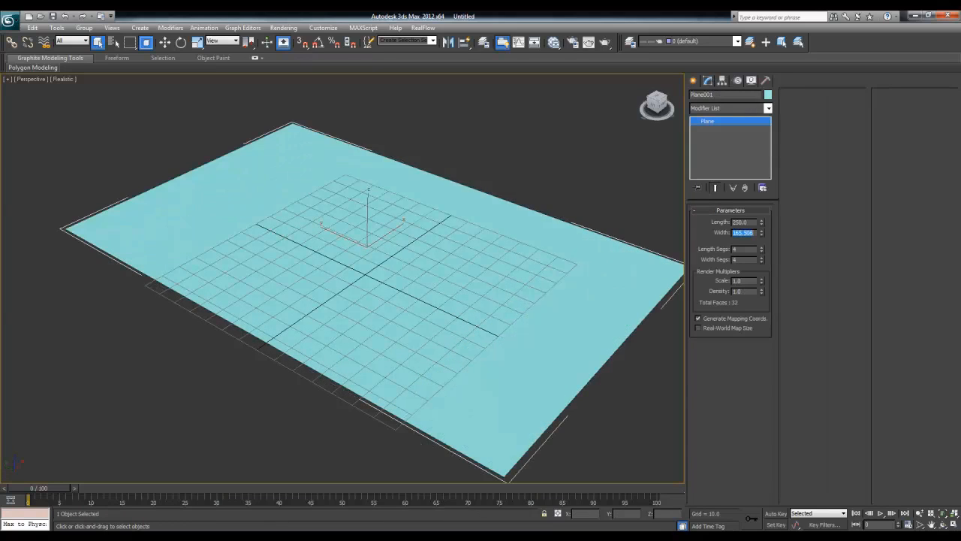
pyautogui.write('250')
pyautogui.press('Return')
# - Center the plane on the world origin by resetting its X and Y position to 0
pyautogui.press('w')
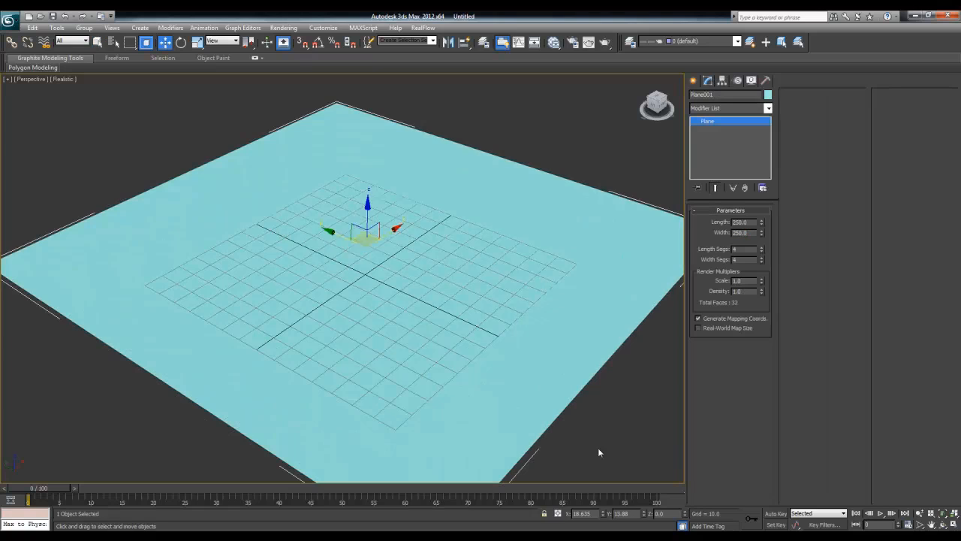
pyautogui.rightClick(594, 512)
pyautogui.rightClick(644, 513)
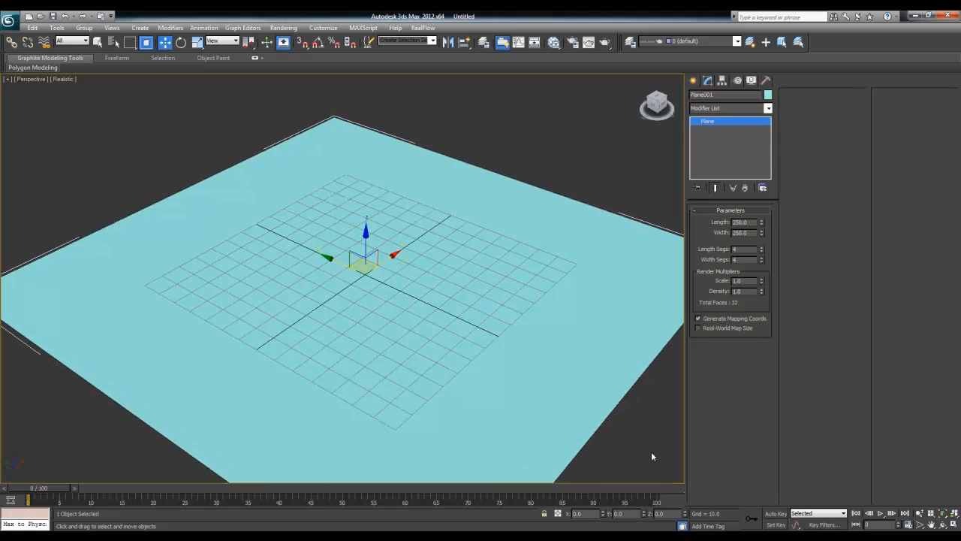
pyautogui.click(693, 80)
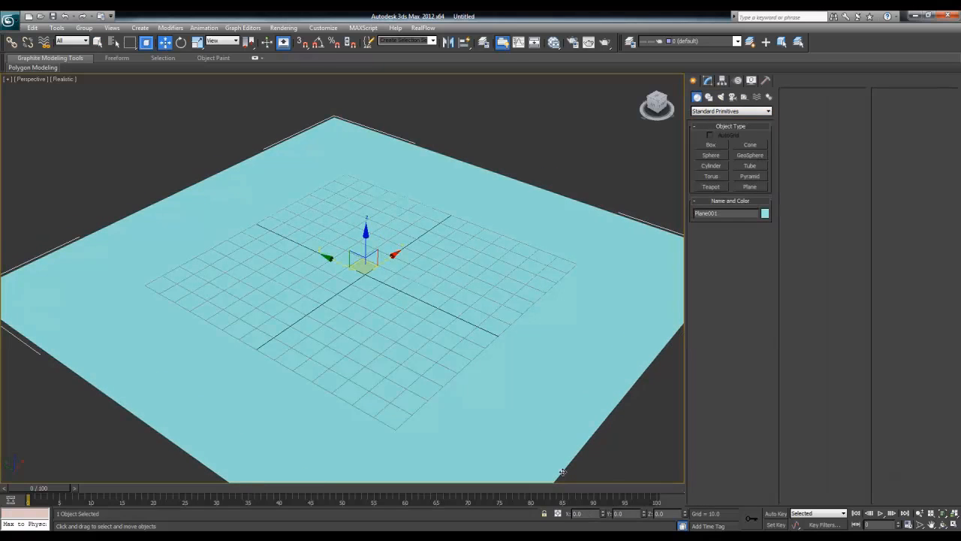
# - Reduce the plane's length and width segments to 1 each, and deselect the plane
pyautogui.click(709, 79)
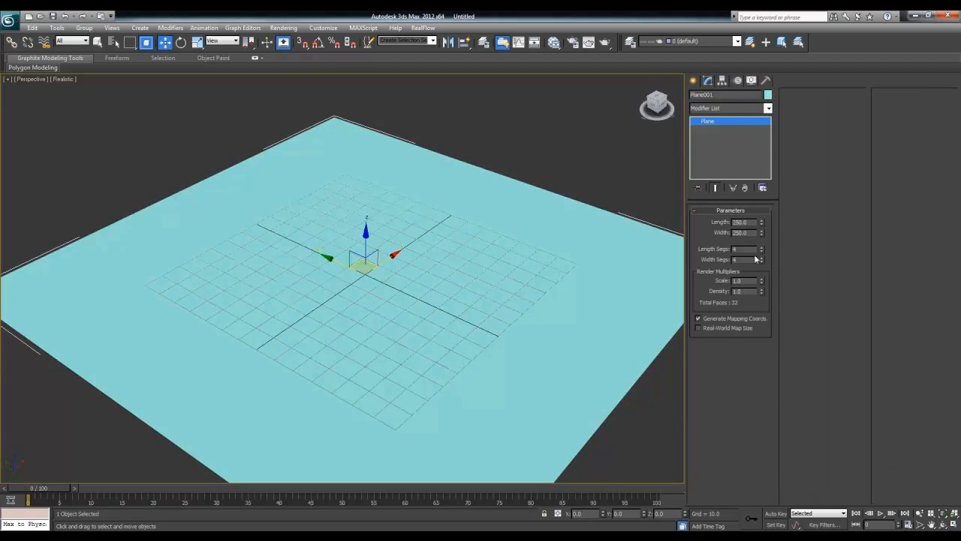
pyautogui.rightClick(761, 250)
pyautogui.rightClick(761, 262)
pyautogui.rightClick(761, 260)
pyautogui.moveTo(546, 301); pyautogui.dragTo(545, 256, button='middle')
pyautogui.scroll(5, 549, 317)
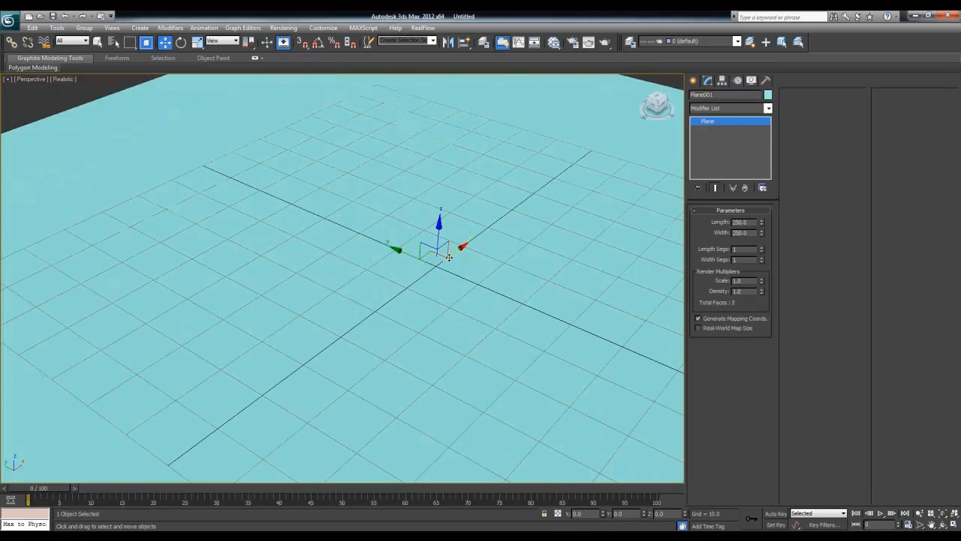
pyautogui.scroll(-5, 418, 281)
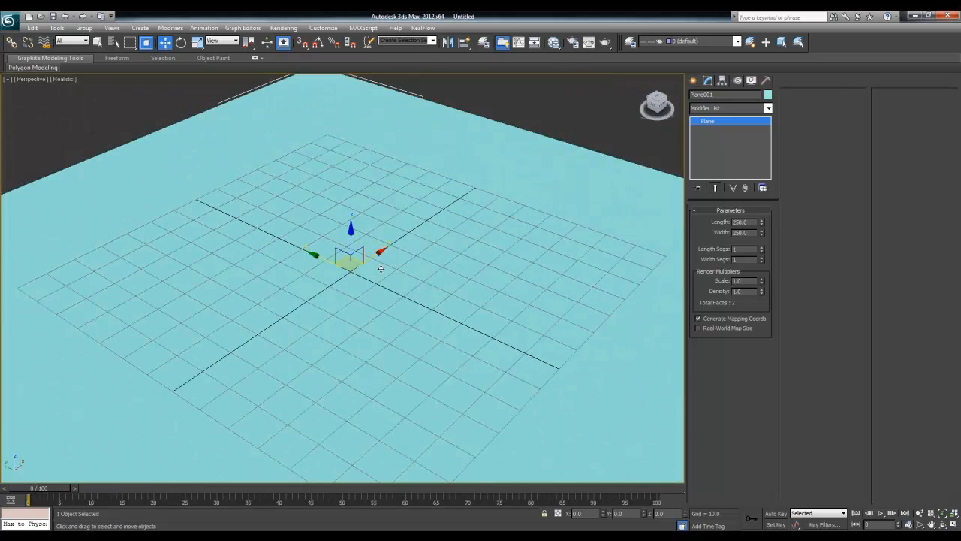
pyautogui.click(510, 120)
pyautogui.click(693, 80)
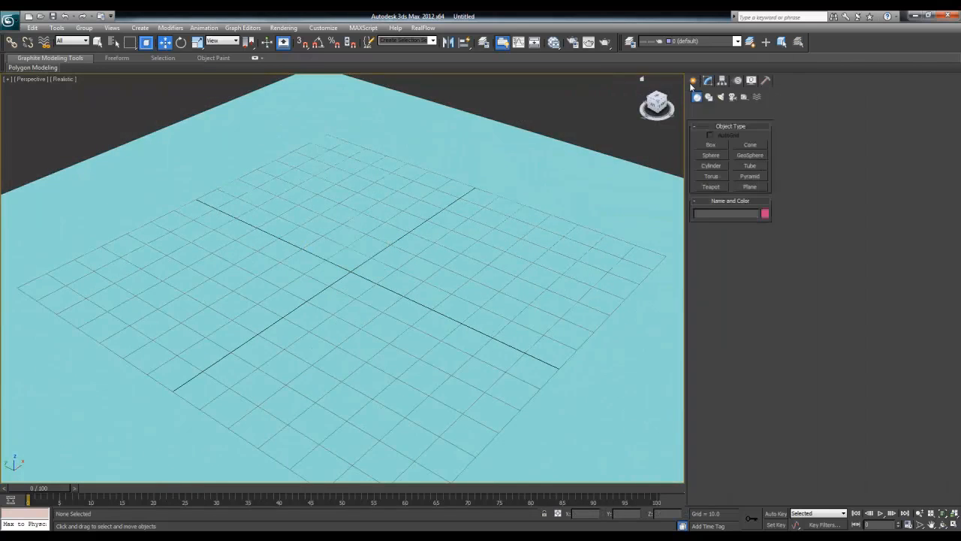
pyautogui.click(714, 111)
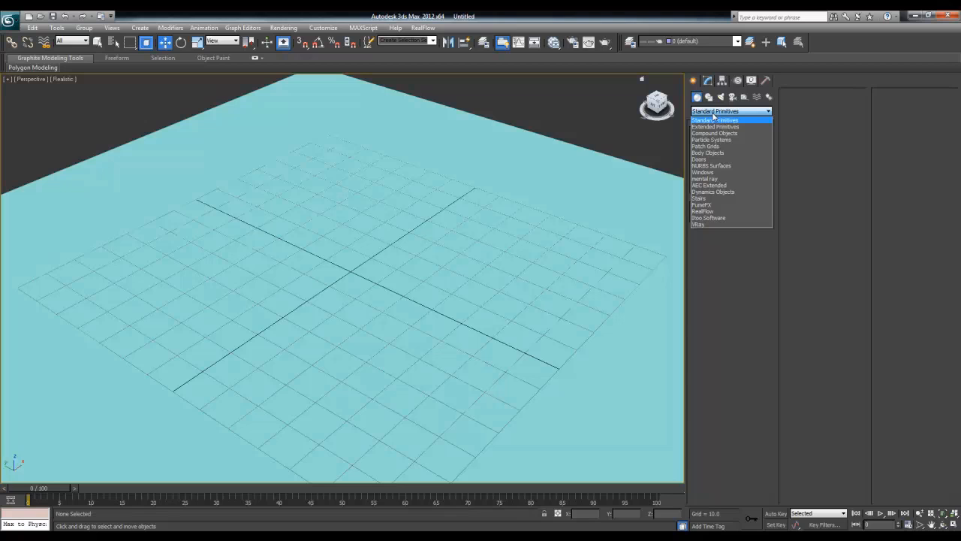
pyautogui.click(709, 120)
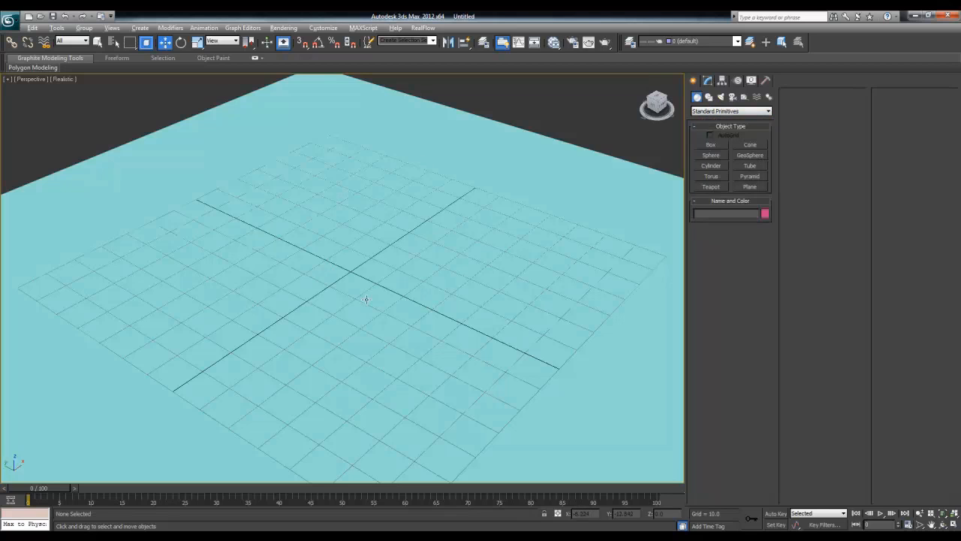
pyautogui.moveTo(366, 299)
pyautogui.keyDown('alt'); pyautogui.mouseDown(button='middle')
pyautogui.moveTo(396, 281)
pyautogui.moveTo(381, 291)
pyautogui.moveTo(366, 286)
pyautogui.mouseUp(button='middle'); pyautogui.keyUp('alt')
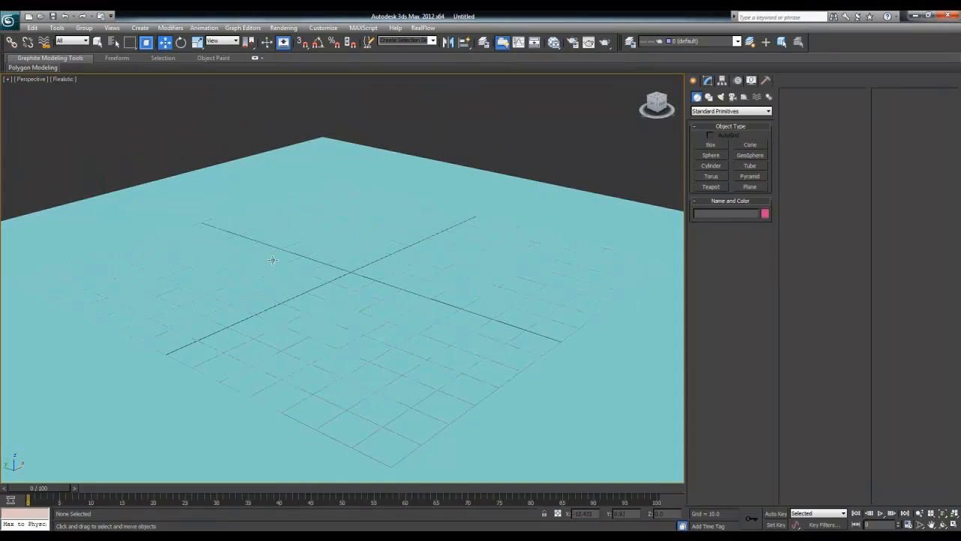
pyautogui.moveTo(556, 331)
pyautogui.keyDown('alt'); pyautogui.mouseDown(button='middle')
pyautogui.moveTo(519, 348)
pyautogui.moveTo(506, 335)
pyautogui.moveTo(562, 348)
pyautogui.mouseUp(button='middle'); pyautogui.keyUp('alt')
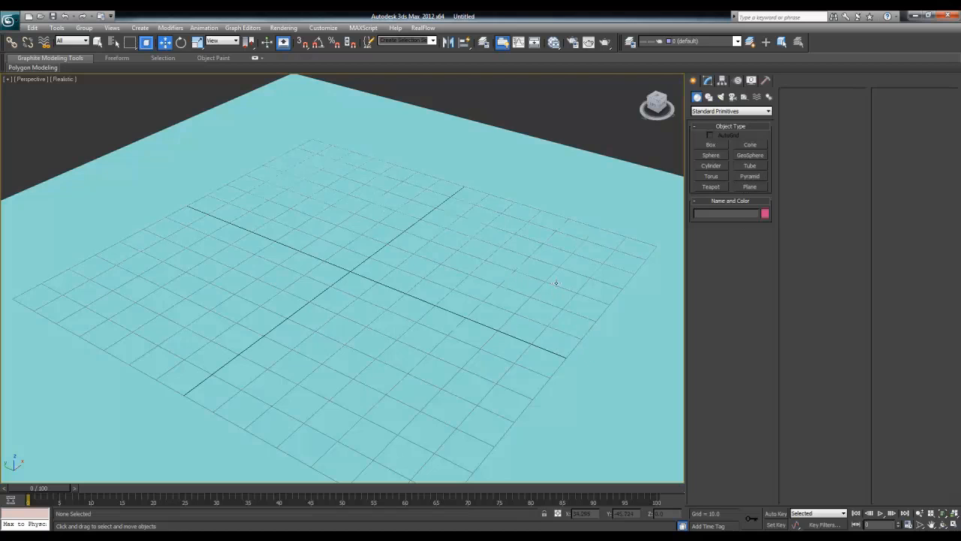
pyautogui.keyDown('alt'); pyautogui.moveTo(442, 261); pyautogui.dragTo(469, 236, button='middle'); pyautogui.keyUp('alt')
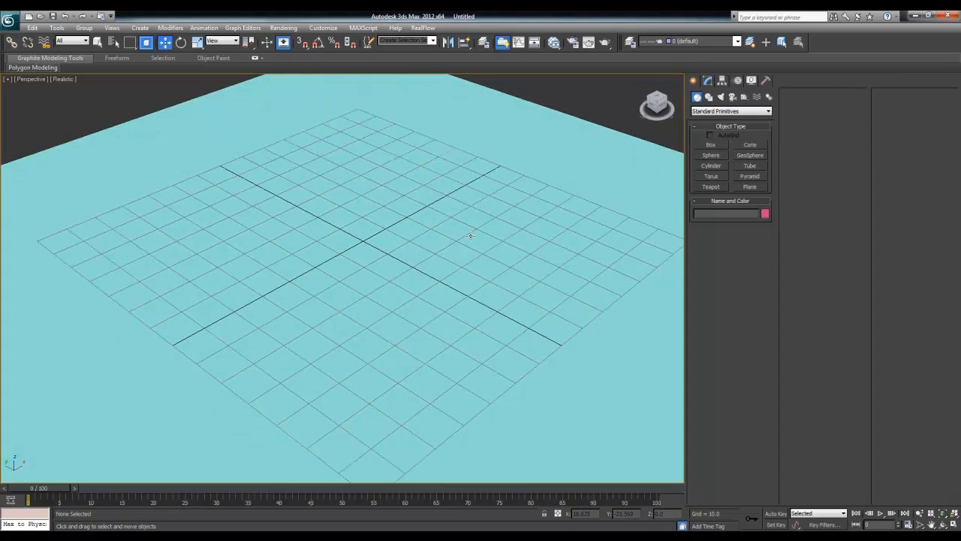
# - Create a Hose extended primitive standing on the plane, about 12.6 in diameter and about 54 high
pyautogui.click(711, 111)
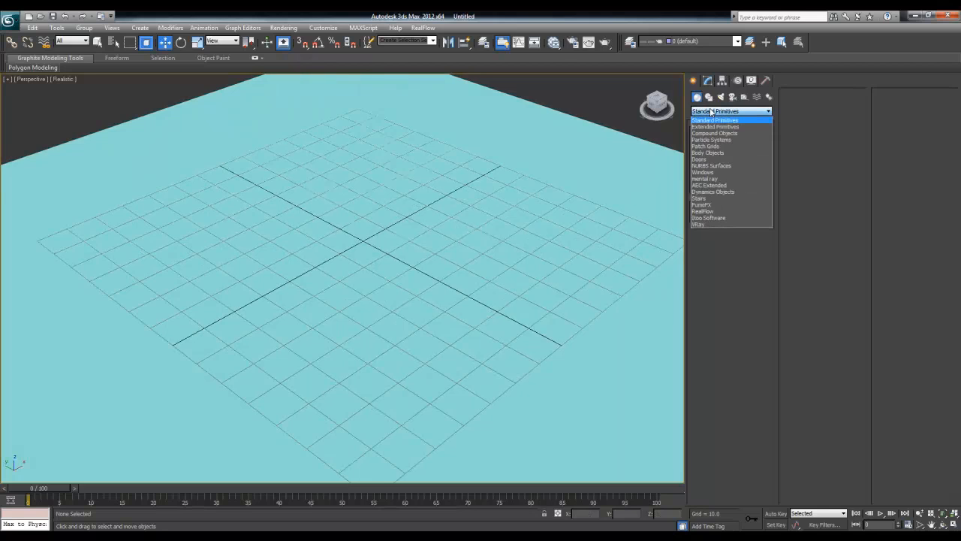
pyautogui.click(710, 127)
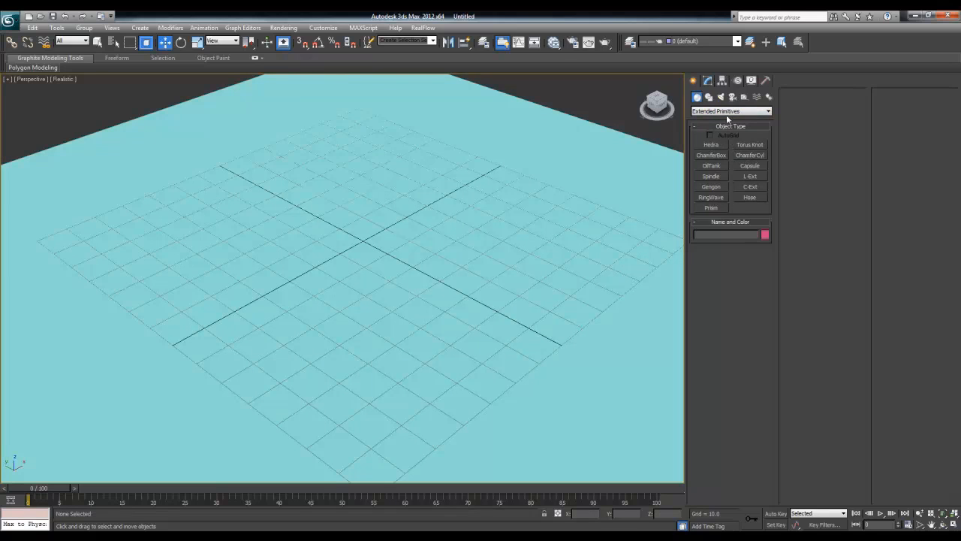
pyautogui.click(740, 195)
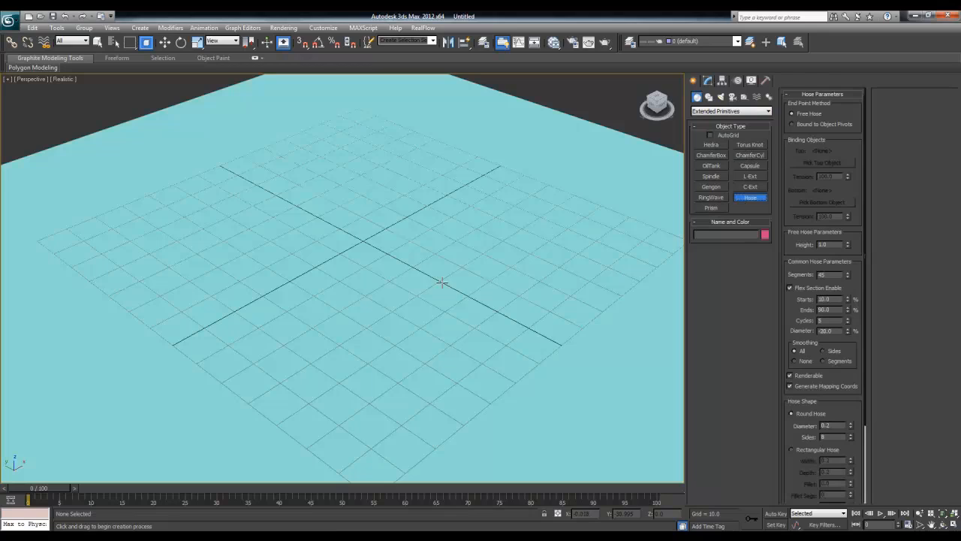
pyautogui.moveTo(440, 281); pyautogui.dragTo(459, 283)
pyautogui.click(458, 237)
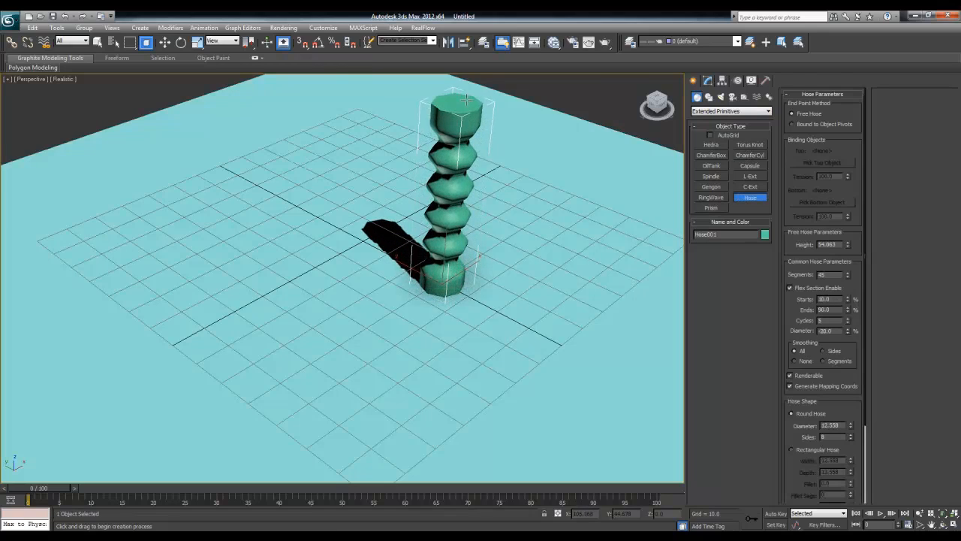
pyautogui.click(465, 113)
# - Activate the Move tool and open the hose's parameters for editing
pyautogui.press('w')
pyautogui.moveTo(475, 152); pyautogui.dragTo(455, 204, button='middle')
pyautogui.hotkey('alt', 'w')
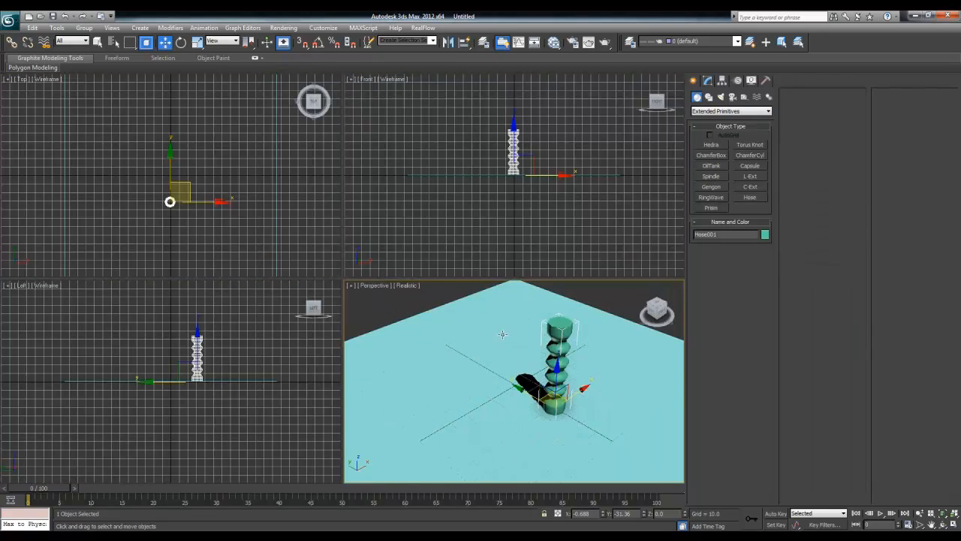
pyautogui.hotkey('alt', 'w')
pyautogui.moveTo(504, 333); pyautogui.dragTo(408, 324, button='middle')
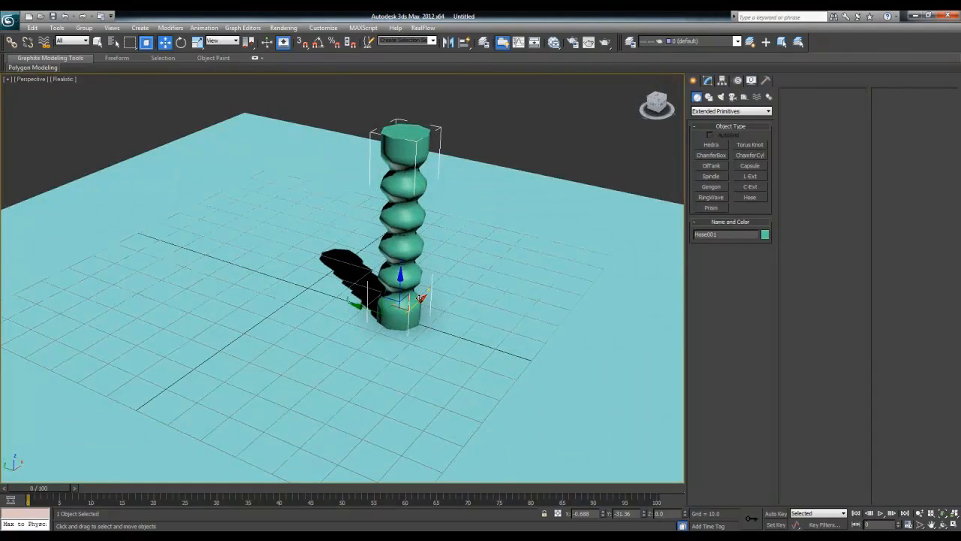
pyautogui.click(707, 81)
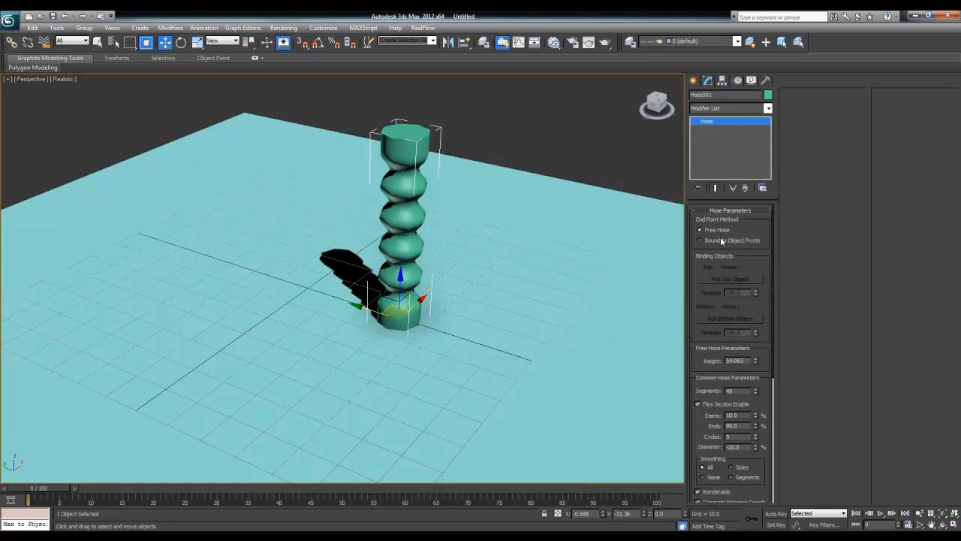
# - Look through the hose's parameters and switch its flex section off and back on
pyautogui.moveTo(753, 359); pyautogui.dragTo(744, 254)
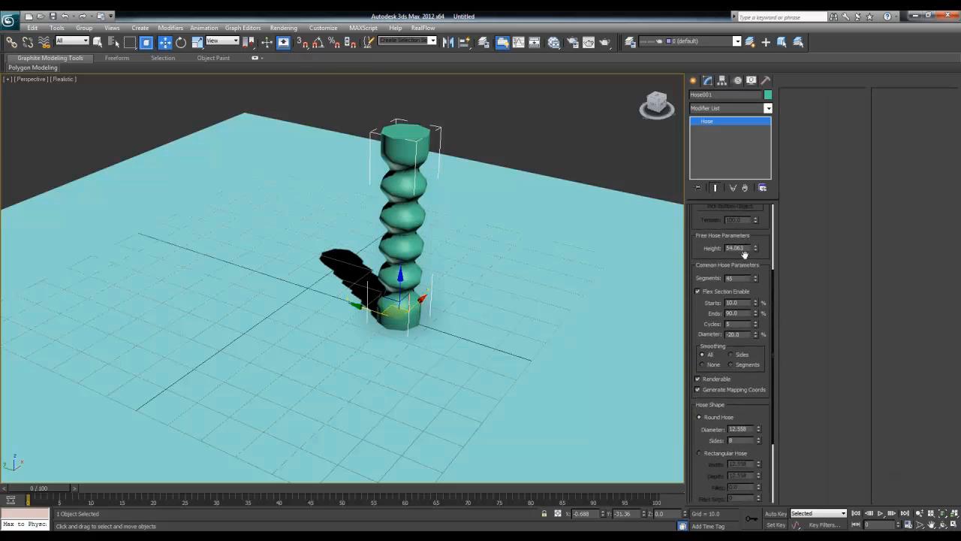
pyautogui.scroll(3, 744, 254)
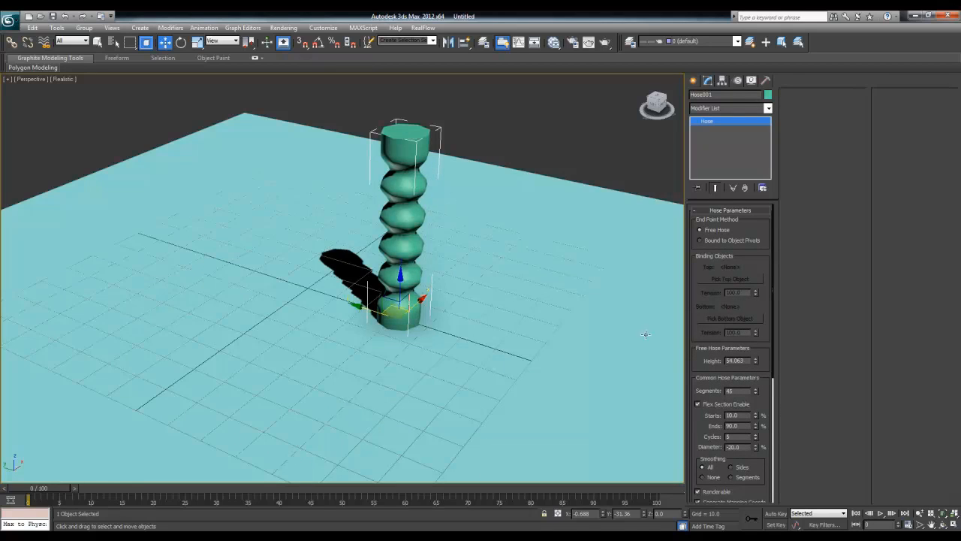
pyautogui.scroll(-3, 764, 307)
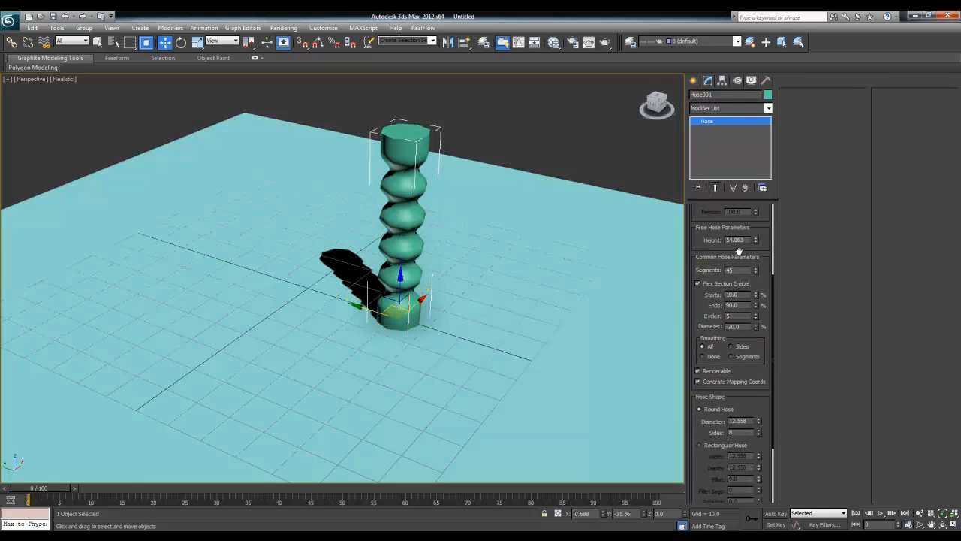
pyautogui.click(712, 283)
pyautogui.click(712, 283)
# - Set the hose's flex section to start at 0% and end at 100% of its length
pyautogui.moveTo(755, 295); pyautogui.dragTo(751, 263)
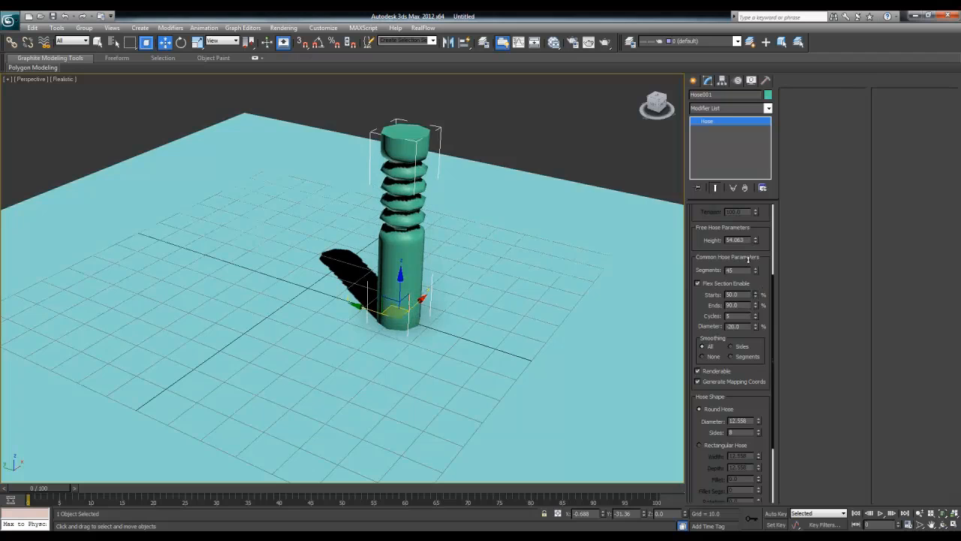
pyautogui.moveTo(755, 305); pyautogui.dragTo(755, 321)
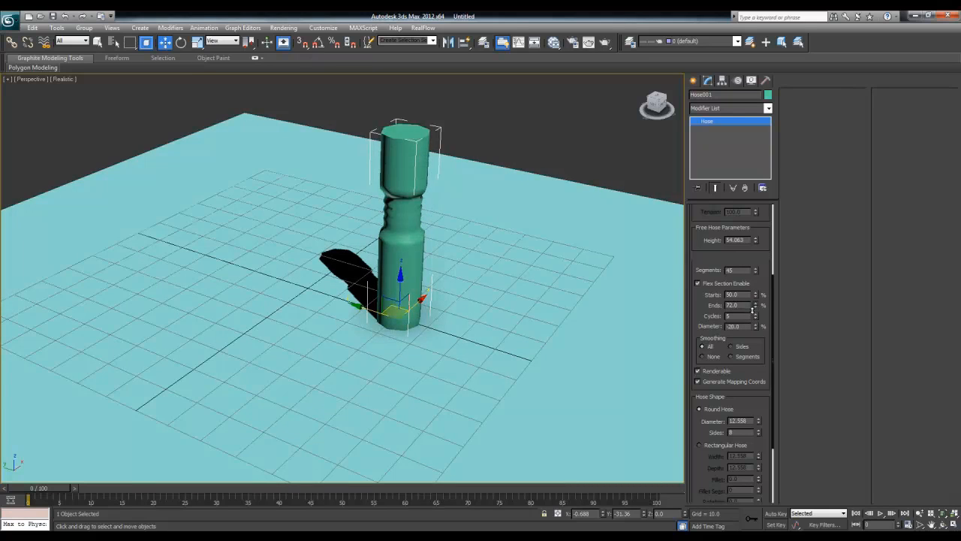
pyautogui.rightClick(757, 306)
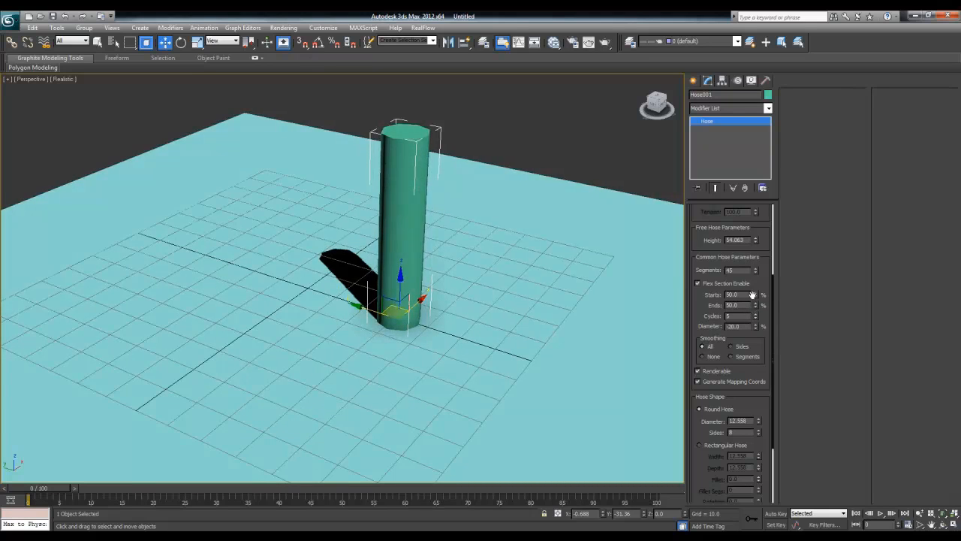
pyautogui.rightClick(755, 295)
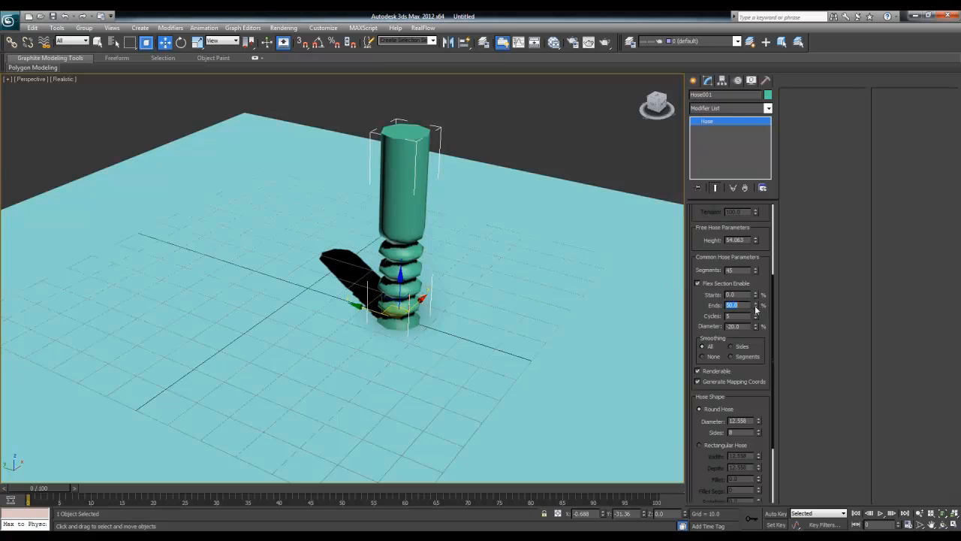
pyautogui.write('100')
pyautogui.press('Return')
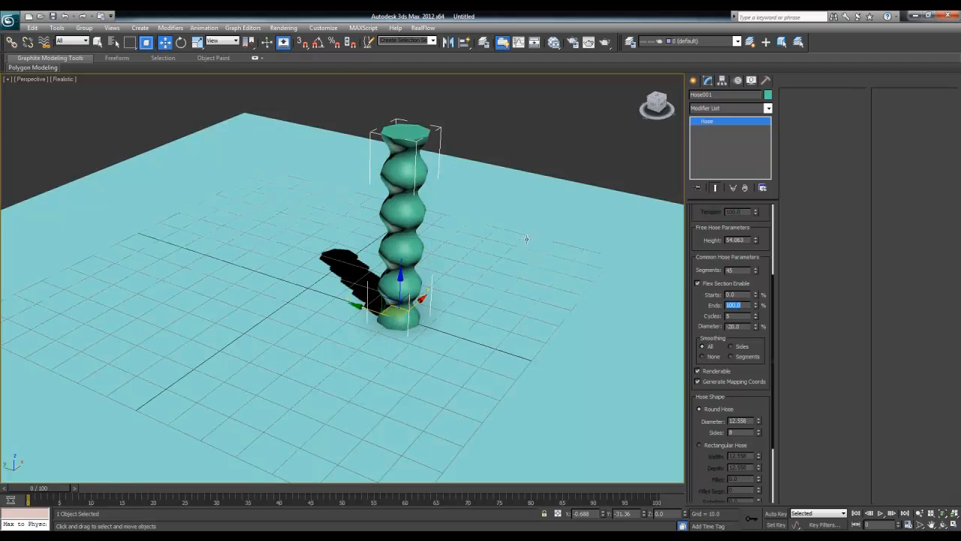
# - Try different flex cycle counts and flex diameters on the hose, restoring 5 cycles and a -20% diameter
pyautogui.moveTo(486, 284); pyautogui.dragTo(478, 318, button='middle')
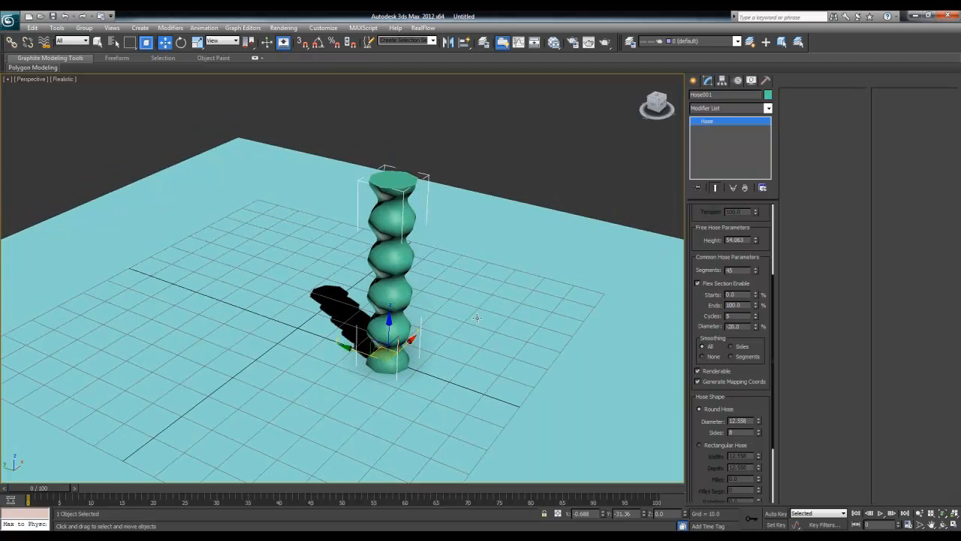
pyautogui.scroll(3, 479, 318)
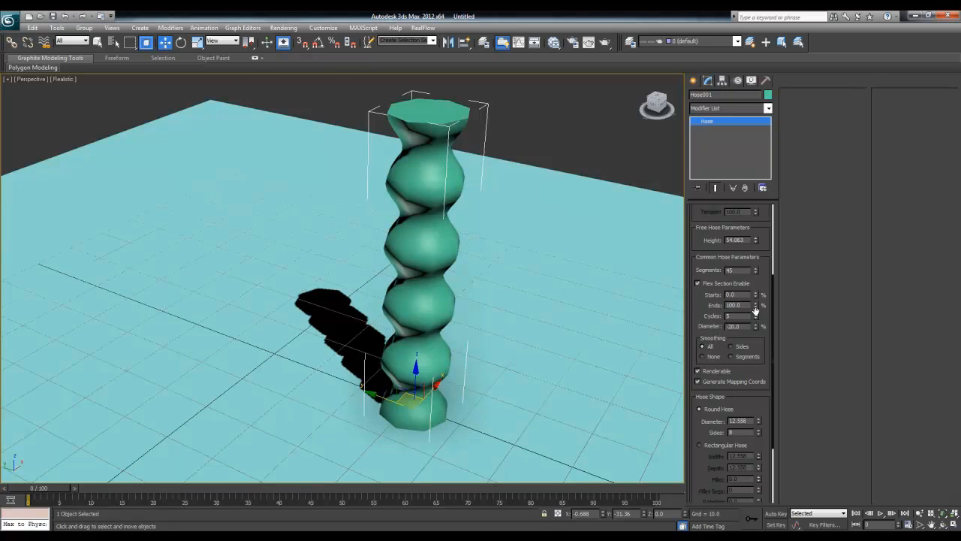
pyautogui.moveTo(755, 311); pyautogui.dragTo(754, 316)
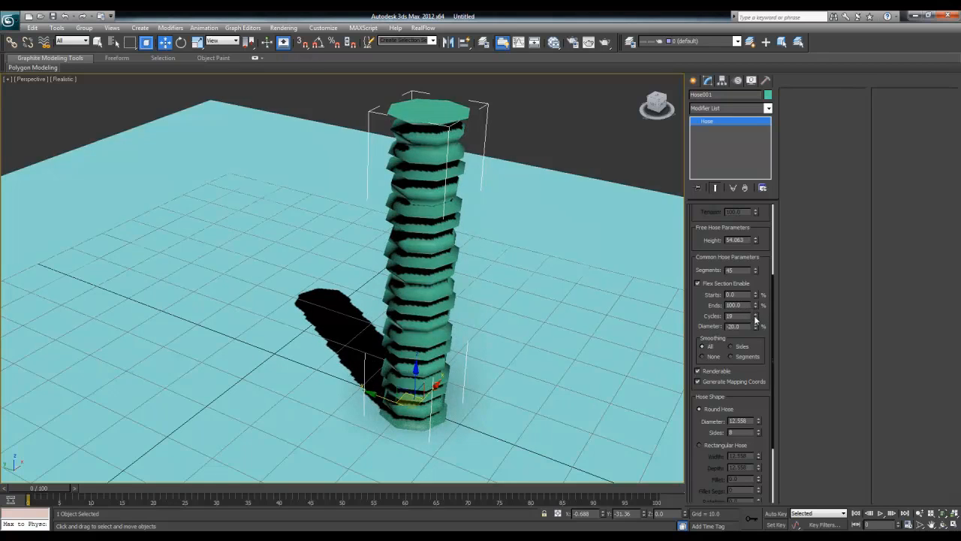
pyautogui.rightClick(754, 314)
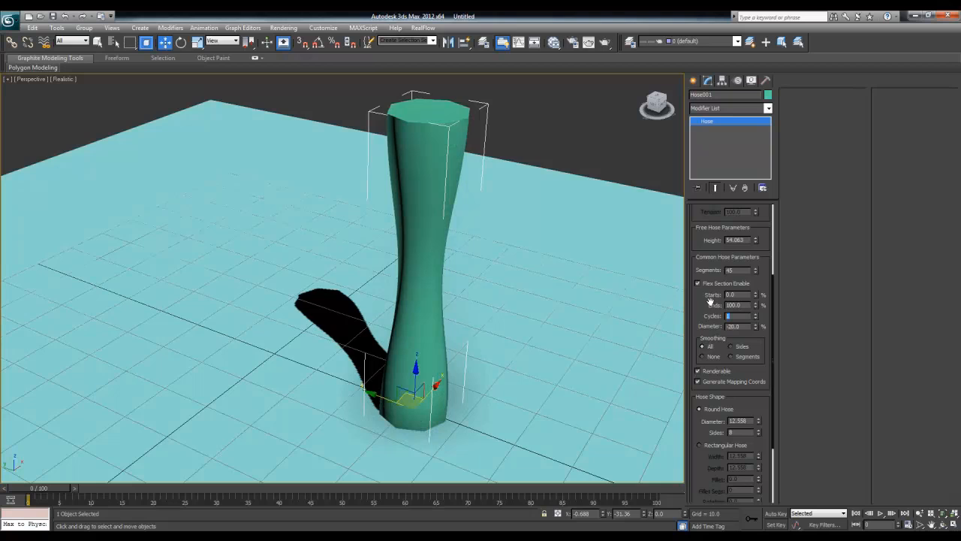
pyautogui.write('5')
pyautogui.press('Return')
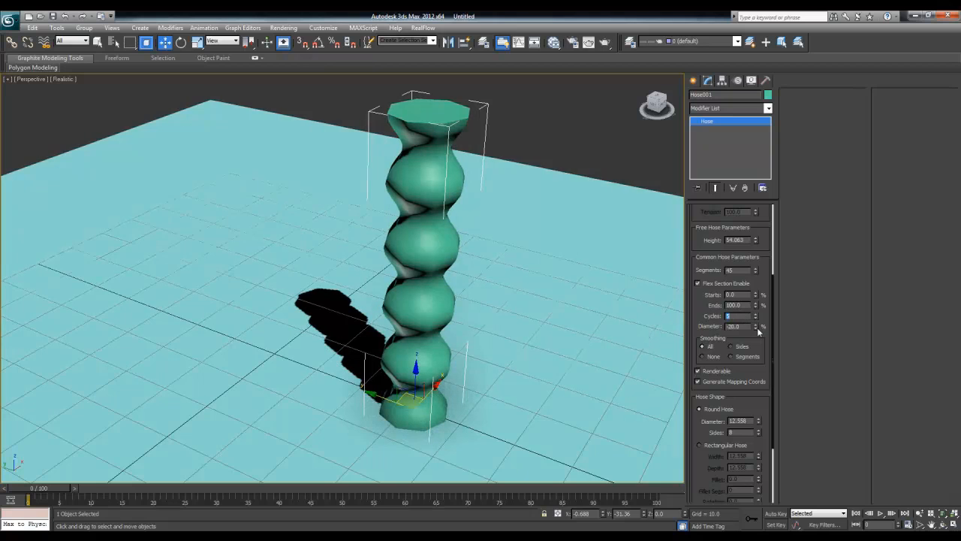
pyautogui.moveTo(755, 327)
pyautogui.mouseDown()
pyautogui.moveTo(755, 339)
pyautogui.moveTo(754, 316)
pyautogui.moveTo(756, 342)
pyautogui.moveTo(755, 325)
pyautogui.mouseUp()
# - Try the other smoothing options on the hose and return the smoothing to All
pyautogui.scroll(-3, 765, 337)
pyautogui.click(742, 276)
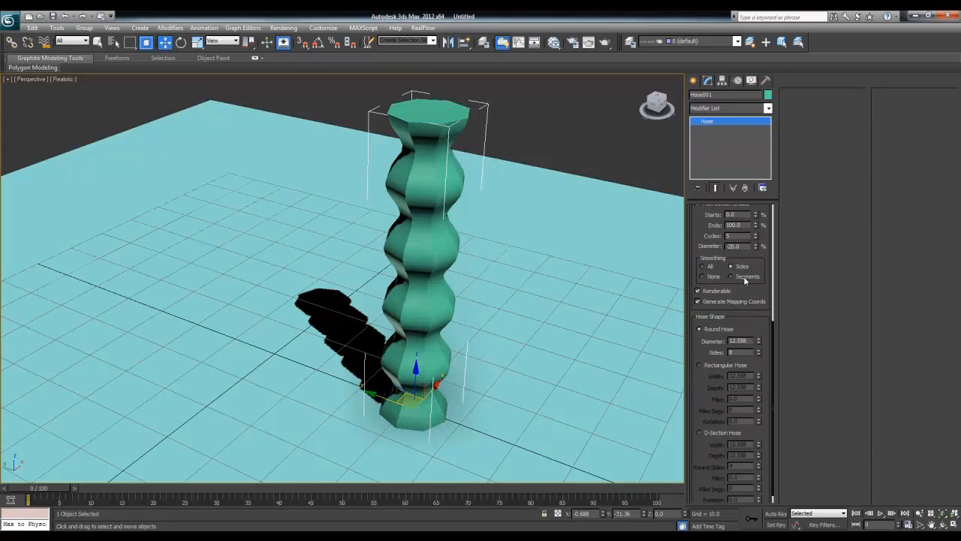
pyautogui.click(731, 267)
pyautogui.click(712, 275)
pyautogui.click(708, 266)
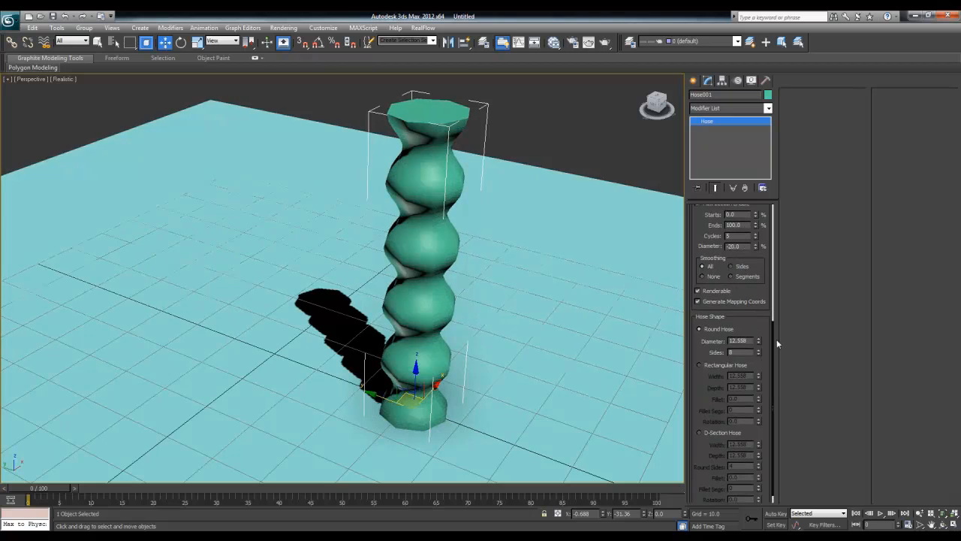
# - Try the Rectangular and D-Section hose shapes and return to Round Hose
pyautogui.scroll(-1, 747, 321)
pyautogui.click(700, 353)
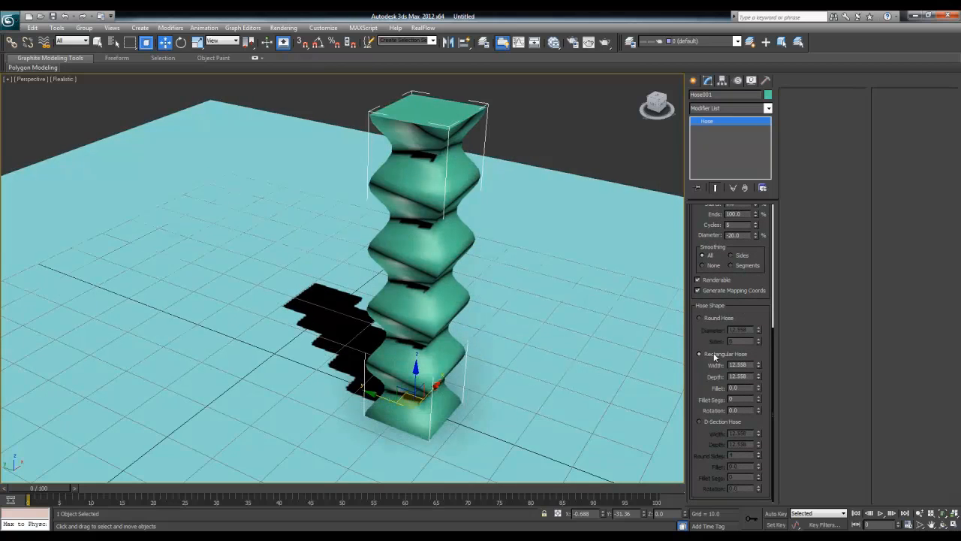
pyautogui.click(702, 421)
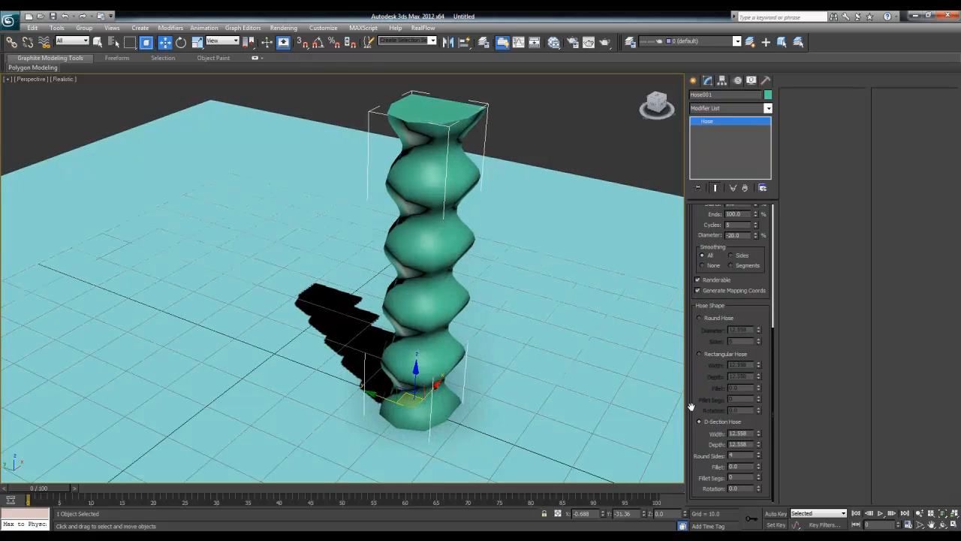
pyautogui.keyDown('alt'); pyautogui.moveTo(514, 274); pyautogui.dragTo(390, 304, button='middle'); pyautogui.keyUp('alt')
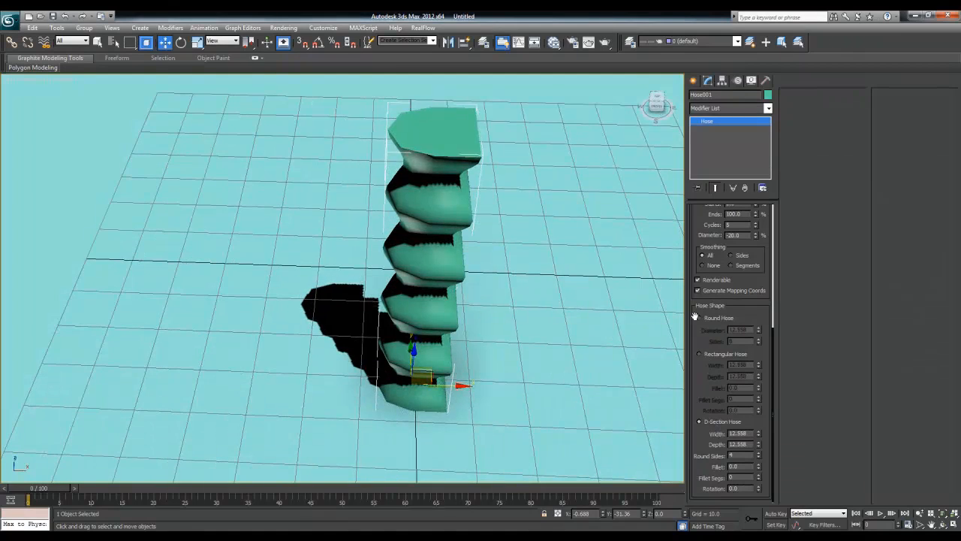
pyautogui.click(700, 318)
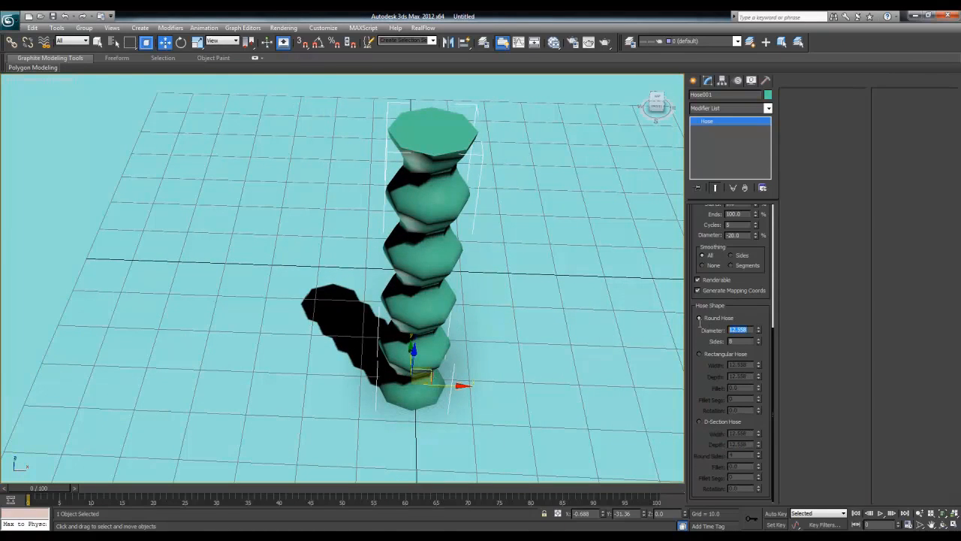
# - Set the round hose's diameter to 1 and disable its flex section
pyautogui.write('1')
pyautogui.press('Return')
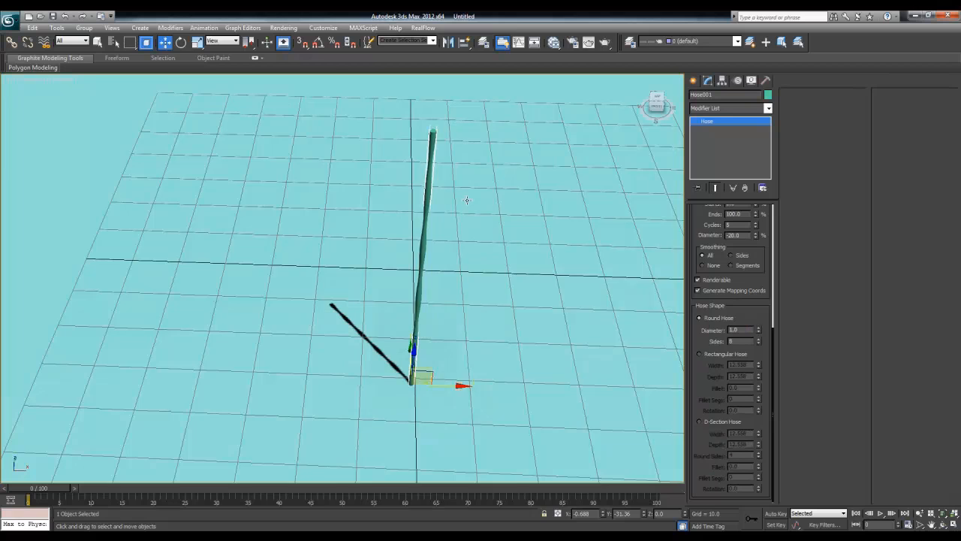
pyautogui.scroll(3, 467, 199)
pyautogui.scroll(5, 727, 237)
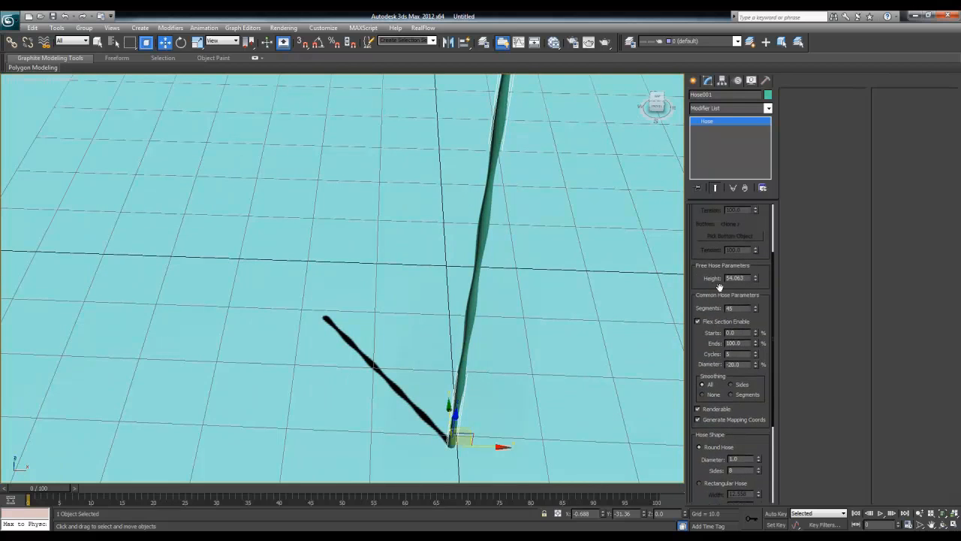
pyautogui.click(709, 321)
pyautogui.scroll(-5, 470, 310)
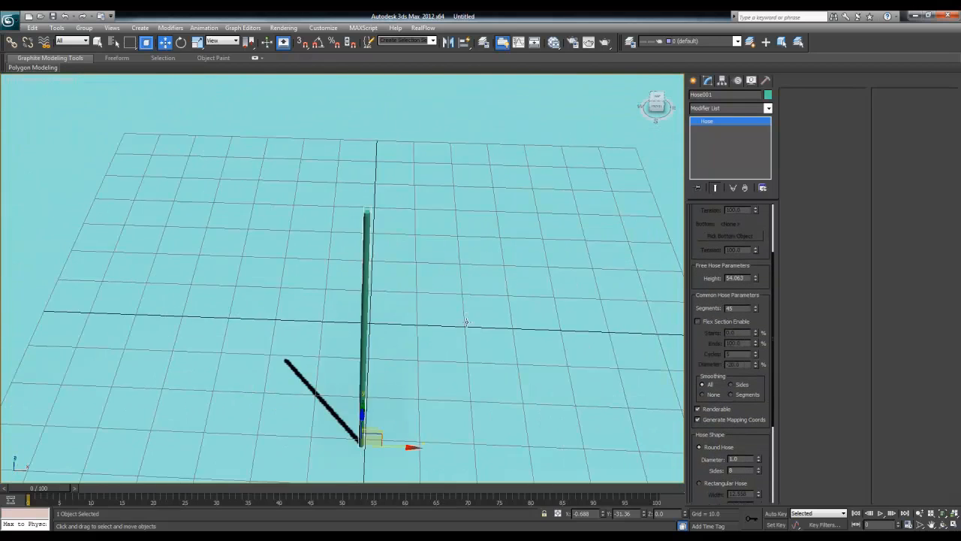
# - Show edged faces in the perspective view and try a different segment count on the hose, restoring 45
pyautogui.scroll(4, 469, 286)
pyautogui.hotkey('alt', 'w')
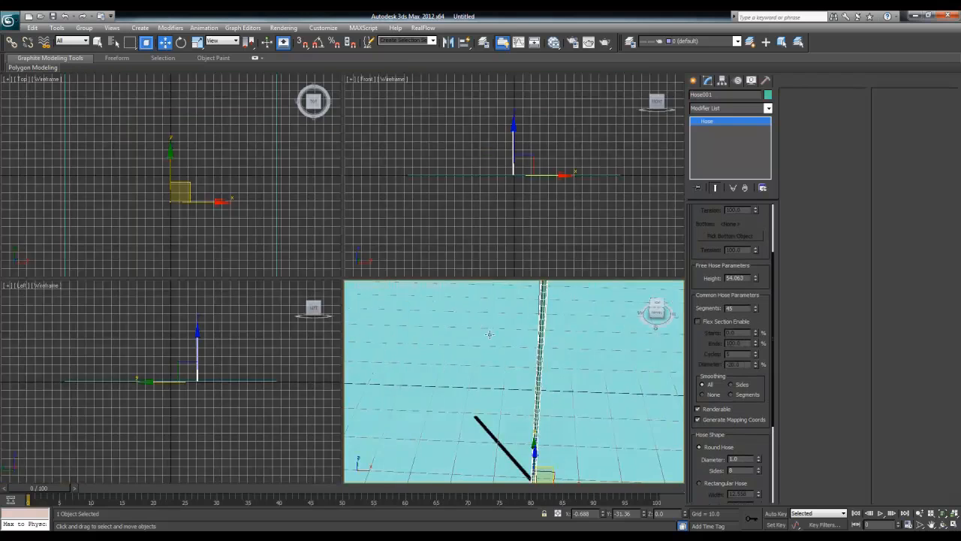
pyautogui.hotkey('alt', 'w')
pyautogui.scroll(-2, 400, 235)
pyautogui.moveTo(757, 307); pyautogui.dragTo(752, 283)
pyautogui.rightClick(753, 289)
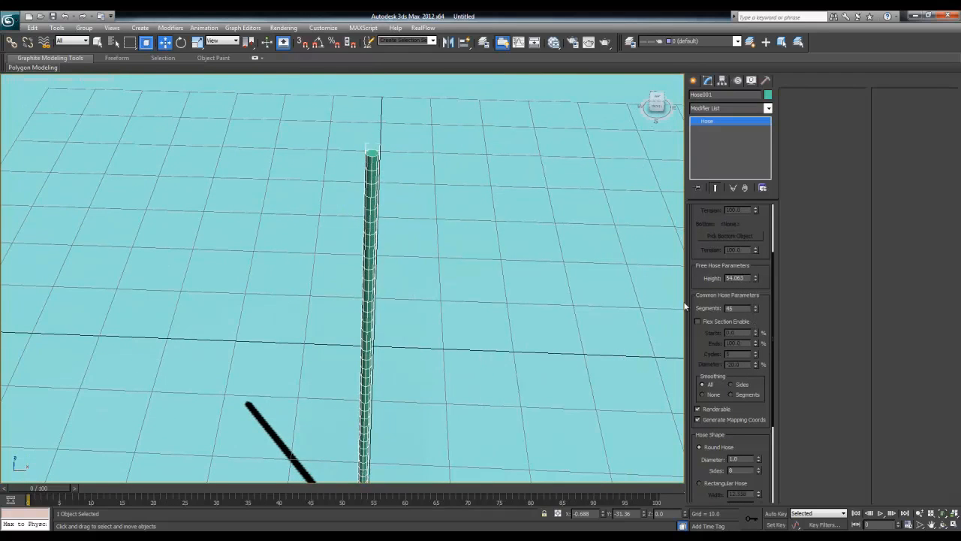
# - Center the hose on the world origin by resetting its X and Y position to 0
pyautogui.moveTo(307, 284); pyautogui.dragTo(317, 235, button='middle')
pyautogui.scroll(-3, 318, 236)
pyautogui.keyDown('alt'); pyautogui.moveTo(364, 258); pyautogui.dragTo(300, 244, button='middle'); pyautogui.keyUp('alt')
pyautogui.scroll(-3, 301, 244)
pyautogui.rightClick(603, 514)
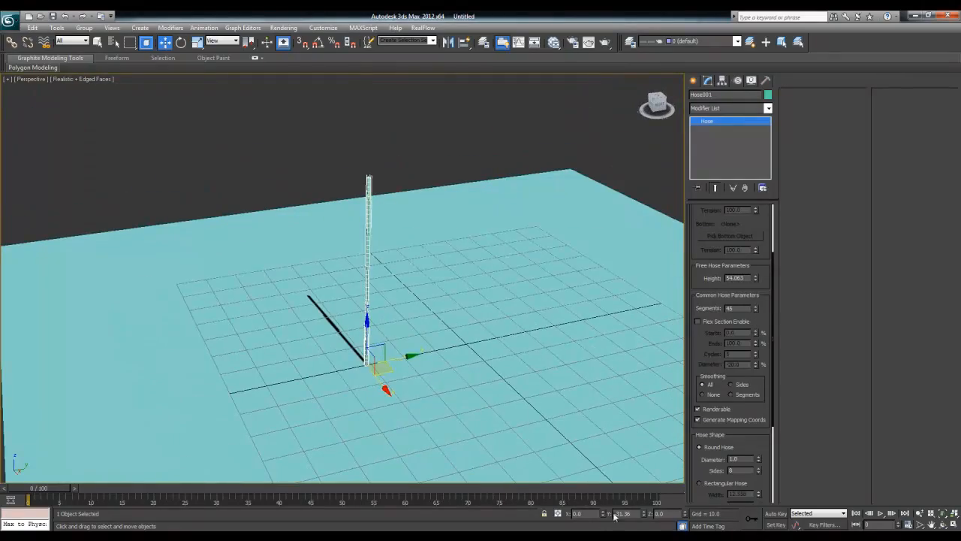
pyautogui.rightClick(644, 514)
pyautogui.keyDown('alt'); pyautogui.moveTo(430, 331); pyautogui.dragTo(518, 330, button='middle'); pyautogui.keyUp('alt')
# - Create two Point helpers on the ground, at about X 46, Y -2 and X 16, Y -20, and return to the Move tool
pyautogui.click(693, 80)
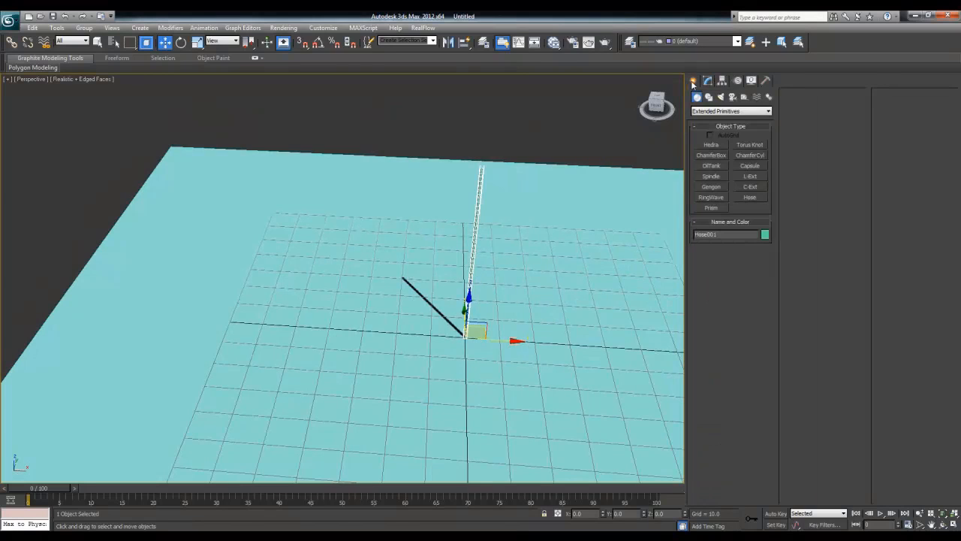
pyautogui.click(727, 111)
pyautogui.click(717, 126)
pyautogui.click(745, 97)
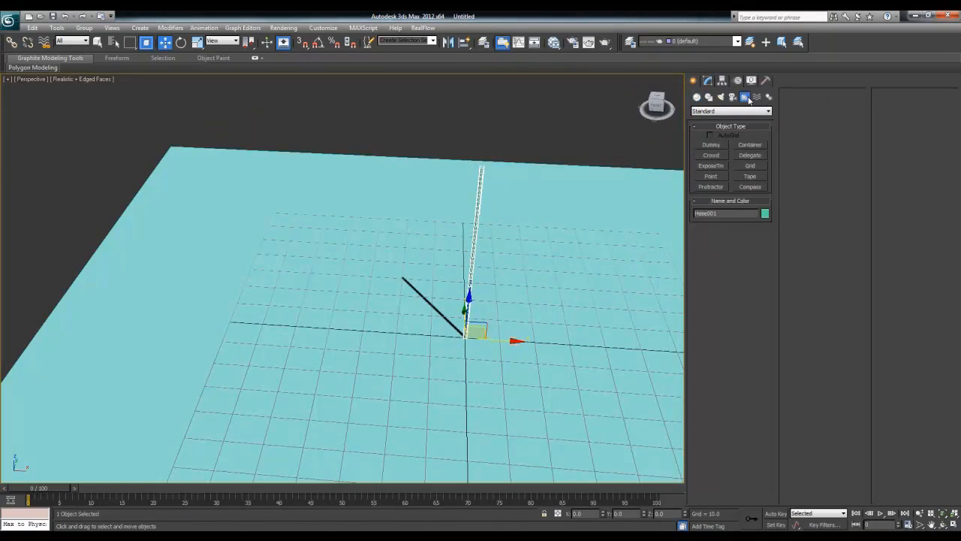
pyautogui.click(709, 175)
pyautogui.click(637, 350)
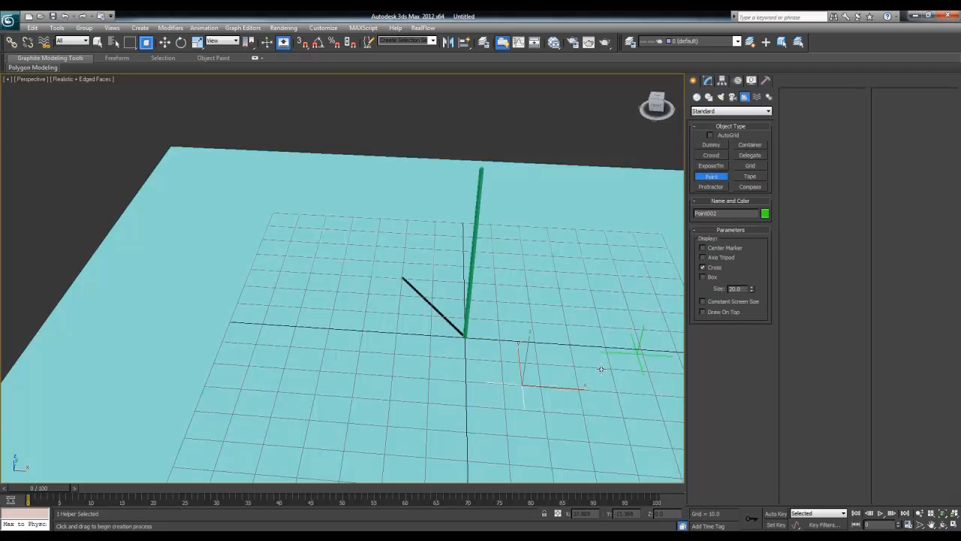
pyautogui.moveTo(602, 369); pyautogui.dragTo(528, 318, button='middle')
pyautogui.press('w')
# - Select the ground plane and hide it
pyautogui.click(569, 308)
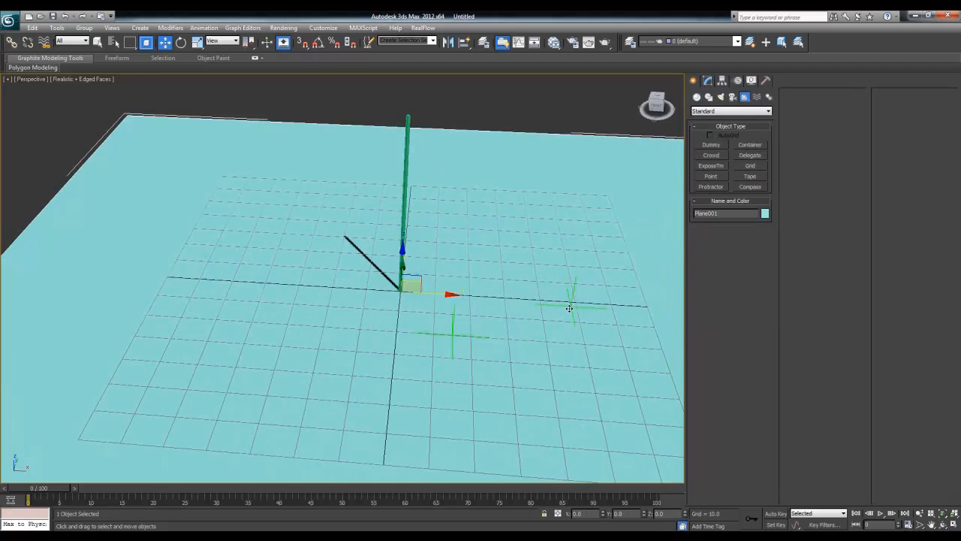
pyautogui.rightClick(532, 289)
pyautogui.rightClick(472, 253)
pyautogui.rightClick(473, 249)
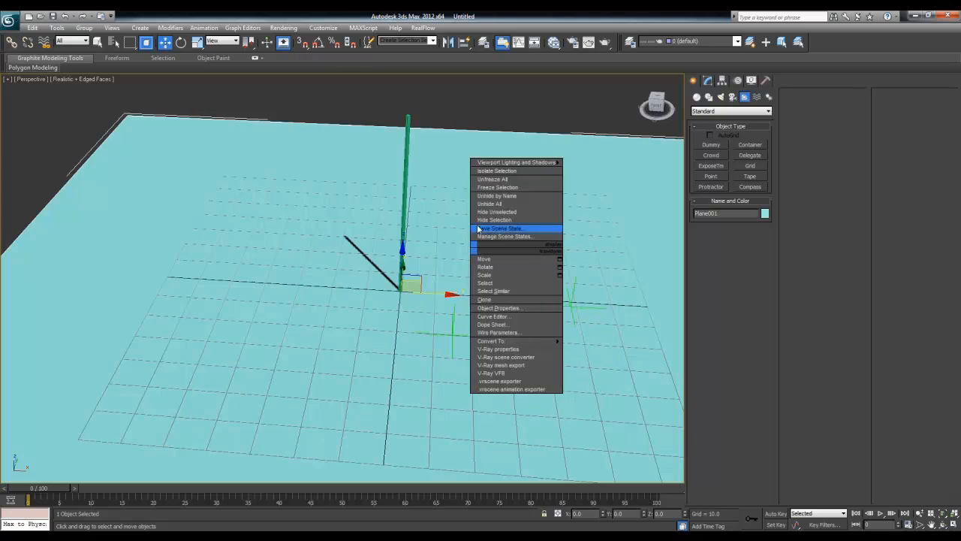
pyautogui.click(505, 220)
# - Set the hose's end point method to Bound to Object Pivots and pick the point helper Point001 as its top object
pyautogui.click(574, 303)
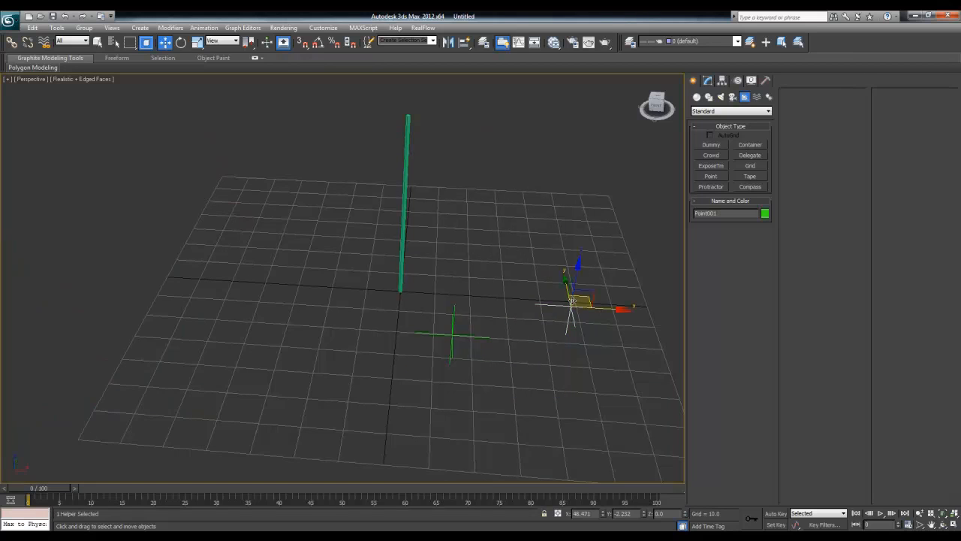
pyautogui.click(464, 338)
pyautogui.keyDown('alt'); pyautogui.moveTo(464, 338); pyautogui.dragTo(444, 331, button='middle'); pyautogui.keyUp('alt')
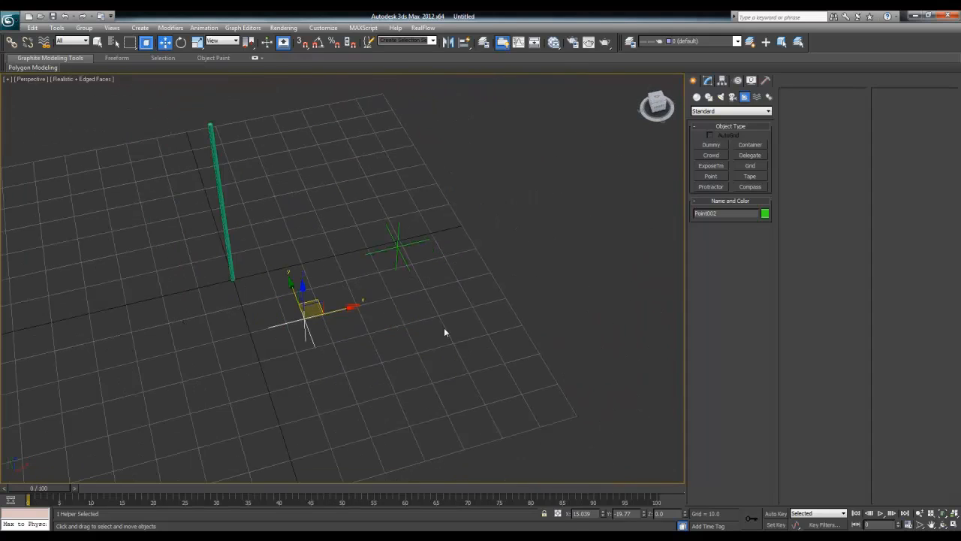
pyautogui.click(225, 208)
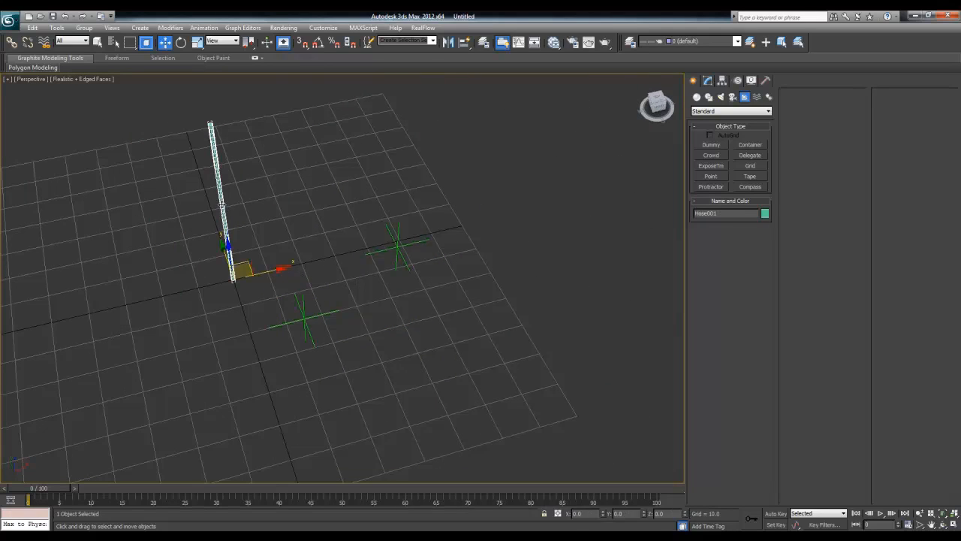
pyautogui.click(709, 81)
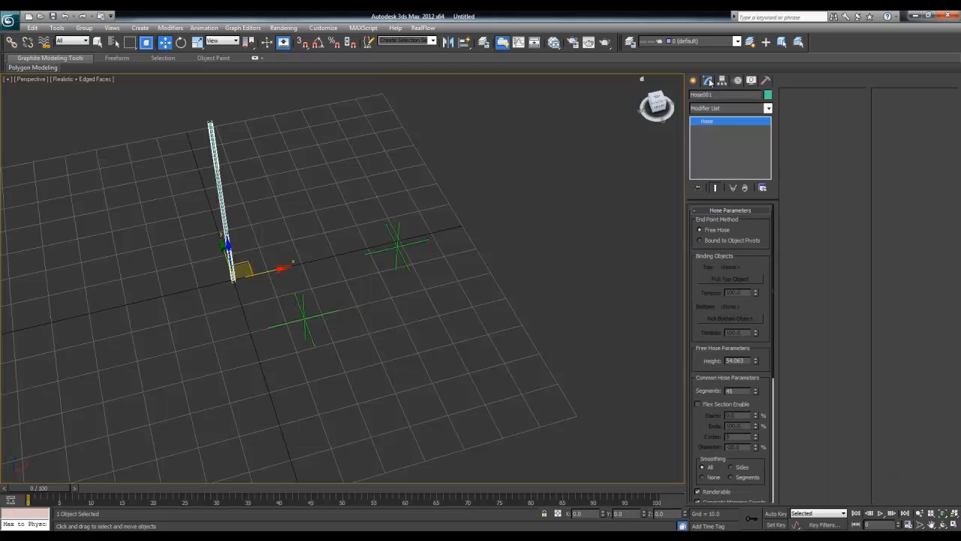
pyautogui.click(715, 240)
pyautogui.click(730, 279)
pyautogui.click(403, 244)
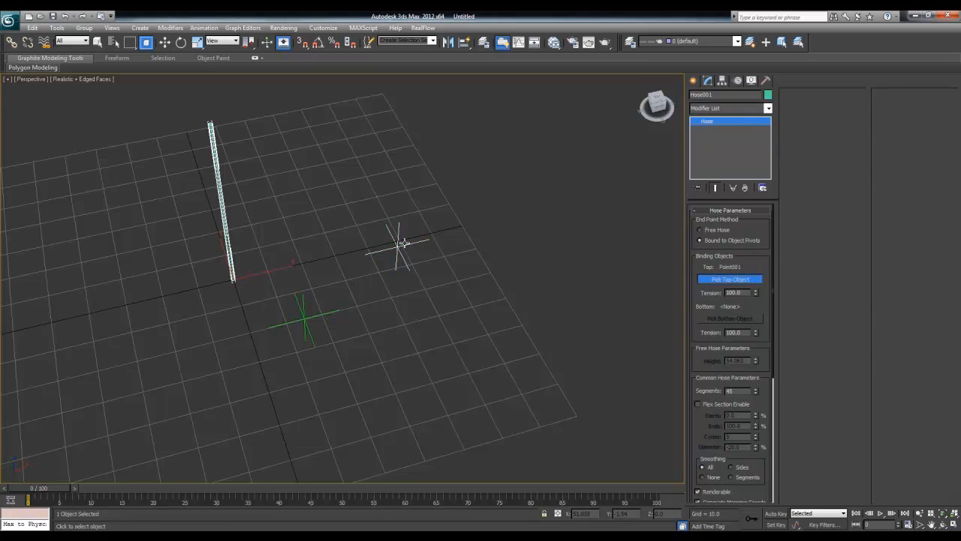
# - Pick the point helper Point002 as the hose's bottom binding object
pyautogui.click(734, 319)
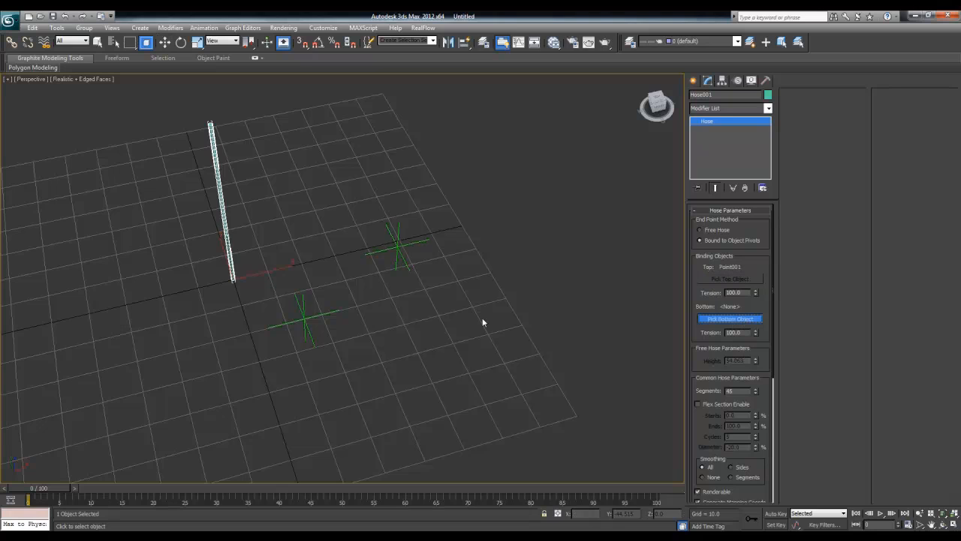
pyautogui.click(308, 316)
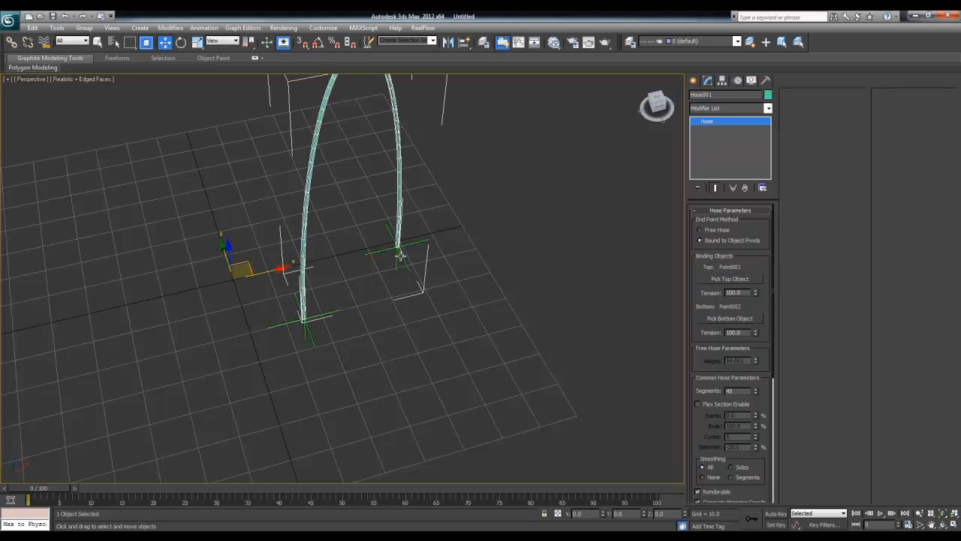
# - Move the top point helper Point001 outward along the X axis to about X 107
pyautogui.click(398, 246)
pyautogui.moveTo(414, 253); pyautogui.dragTo(626, 216)
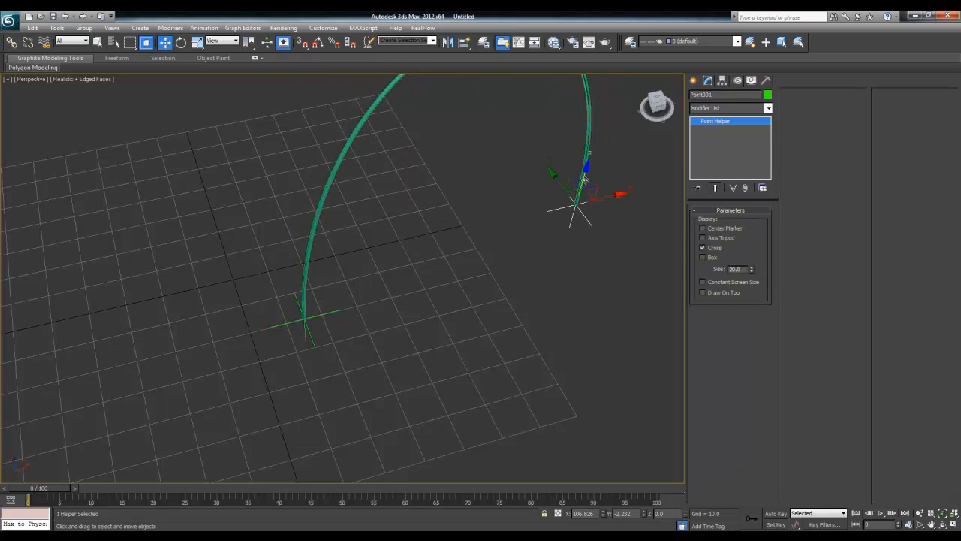
pyautogui.moveTo(585, 179); pyautogui.dragTo(602, 116)
pyautogui.moveTo(538, 164); pyautogui.dragTo(468, 261, button='middle')
# - Try rotating Point001, and lower it to about Z -6
pyautogui.press('e')
pyautogui.moveTo(499, 259); pyautogui.dragTo(420, 337)
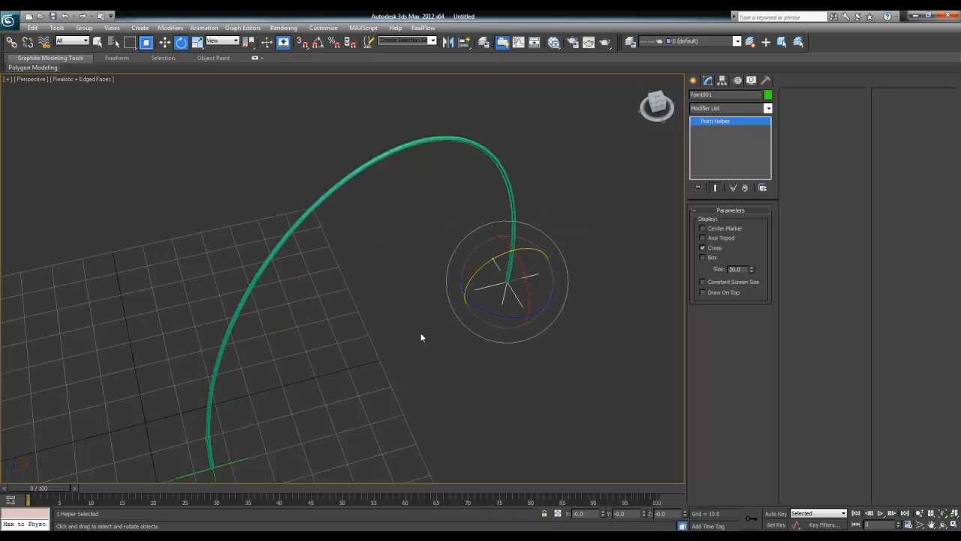
pyautogui.scroll(-3, 420, 336)
pyautogui.press('w')
pyautogui.moveTo(432, 203); pyautogui.dragTo(423, 257)
pyautogui.press('z')
pyautogui.scroll(-2, 391, 353)
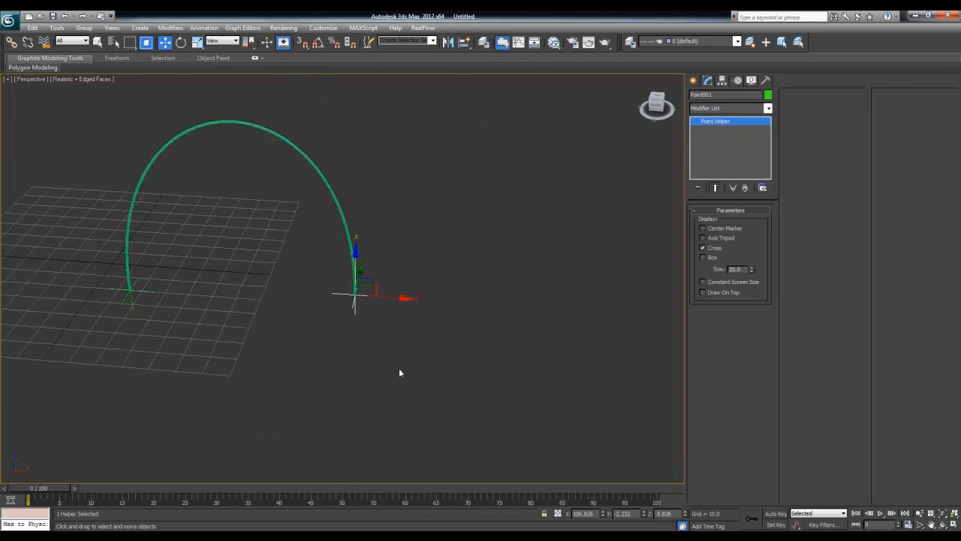
# - Try moving Point001 vertically and along the X axis to test how the hose follows
pyautogui.moveTo(360, 272); pyautogui.dragTo(315, 201)
pyautogui.rightClick(315, 201)
pyautogui.moveTo(359, 259)
pyautogui.mouseDown()
pyautogui.moveTo(322, 128)
pyautogui.moveTo(318, 392)
pyautogui.moveTo(346, 528)
pyautogui.moveTo(363, 165)
pyautogui.moveTo(363, 256)
pyautogui.mouseUp()
pyautogui.moveTo(394, 301); pyautogui.dragTo(175, 305)
pyautogui.keyDown('alt'); pyautogui.moveTo(176, 305); pyautogui.dragTo(576, 365, button='middle'); pyautogui.keyUp('alt')
# - Select the hose and set its top binding tension to 20
pyautogui.click(418, 130)
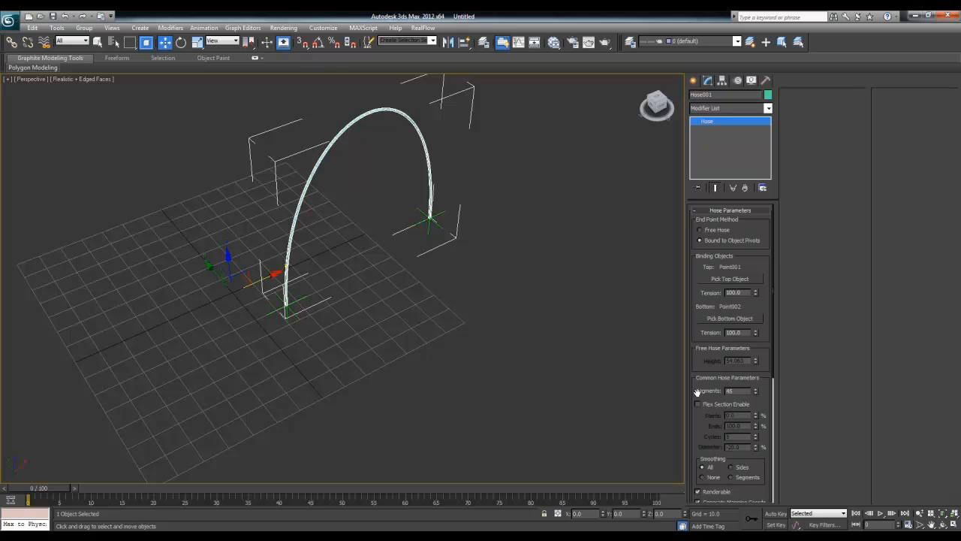
pyautogui.moveTo(697, 392); pyautogui.dragTo(716, 276)
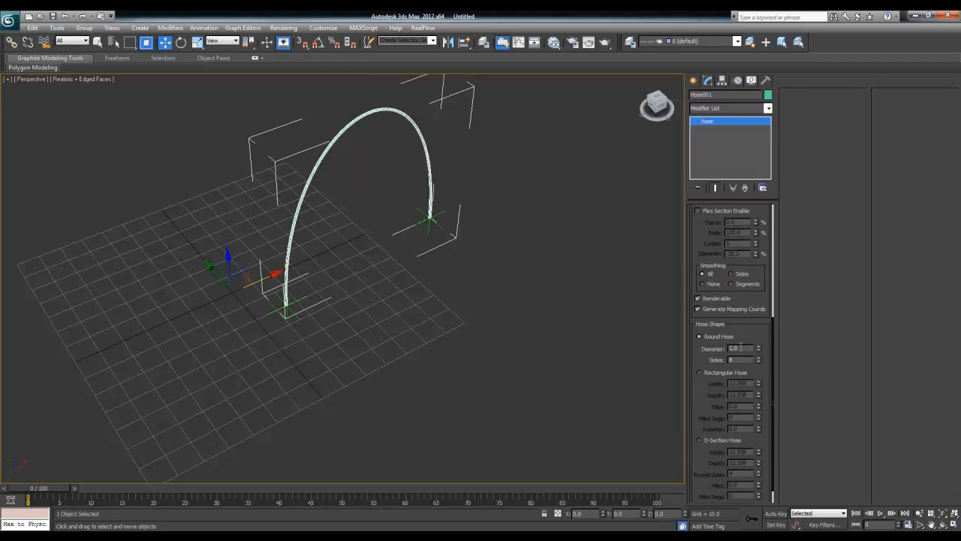
pyautogui.moveTo(710, 358); pyautogui.dragTo(683, 215)
pyautogui.moveTo(742, 323); pyautogui.dragTo(734, 449)
pyautogui.moveTo(708, 282); pyautogui.dragTo(717, 424)
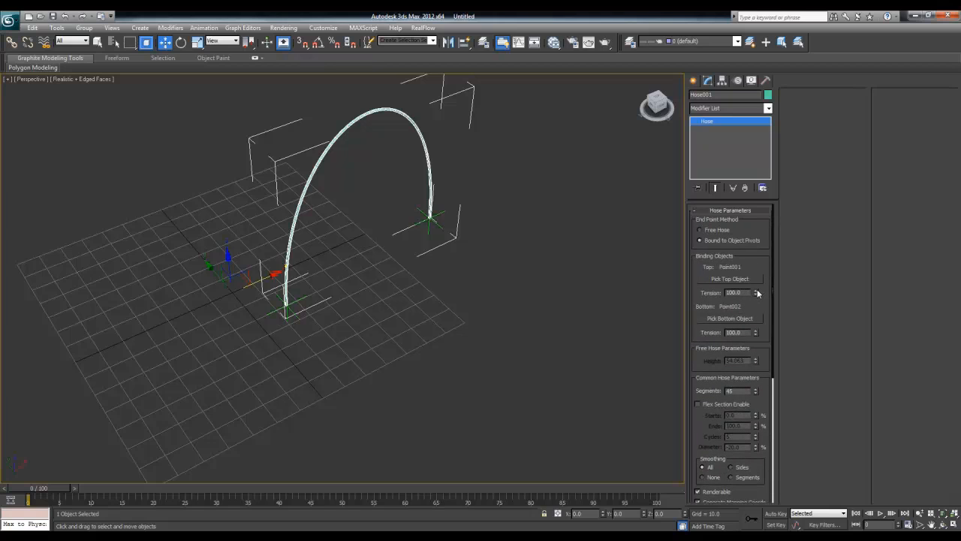
pyautogui.moveTo(757, 293); pyautogui.dragTo(757, 298)
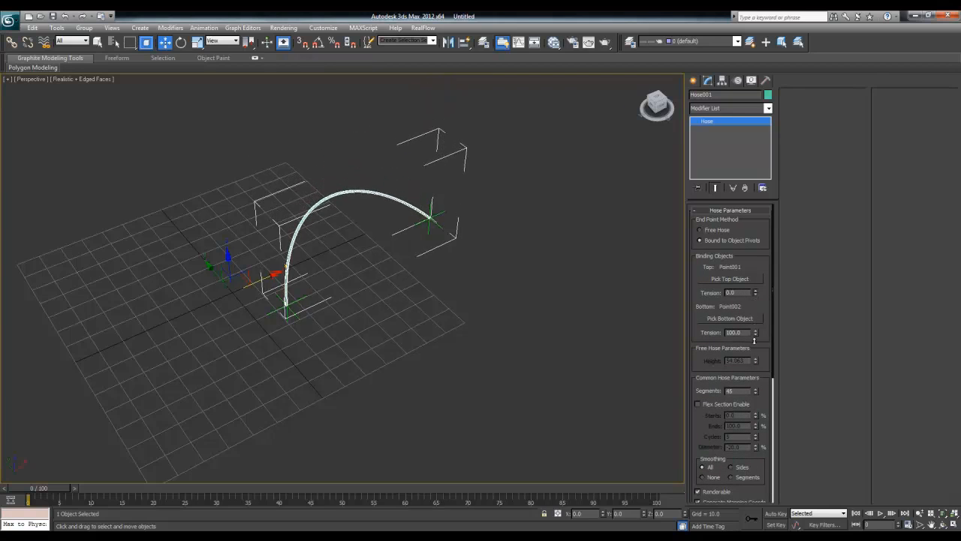
pyautogui.doubleClick(734, 292)
pyautogui.write('5')
pyautogui.press('Return')
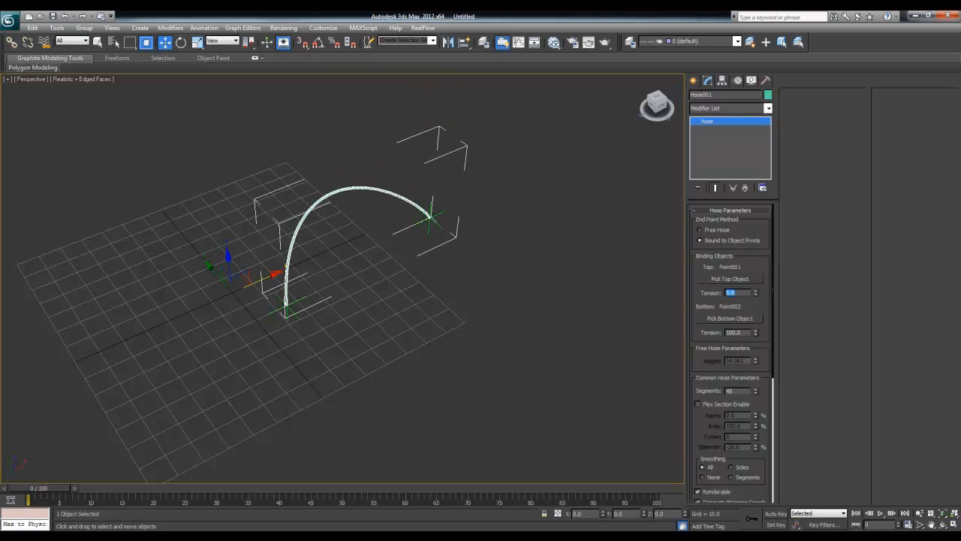
pyautogui.write('20')
pyautogui.press('Return')
# - Set the hose's bottom binding tension to 20
pyautogui.doubleClick(734, 332)
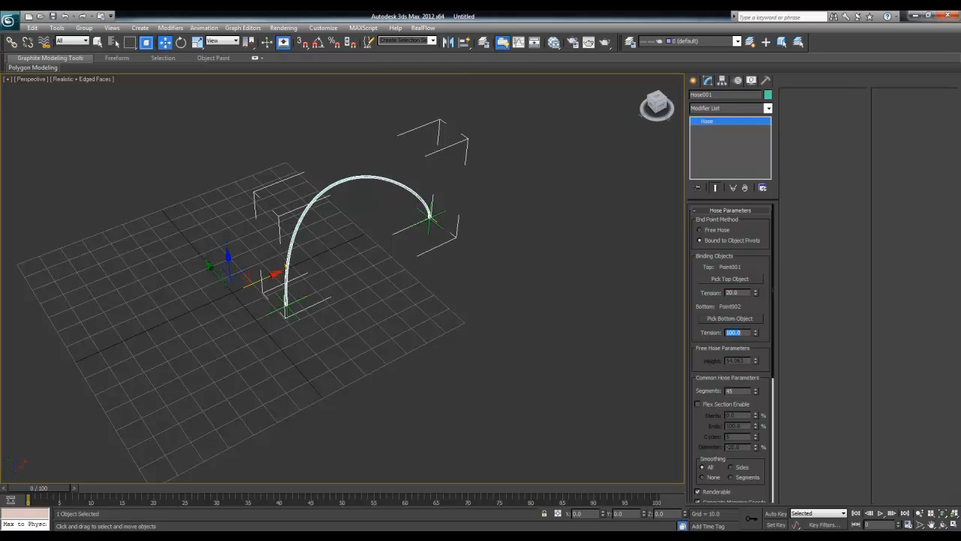
pyautogui.write('20')
pyautogui.press('Return')
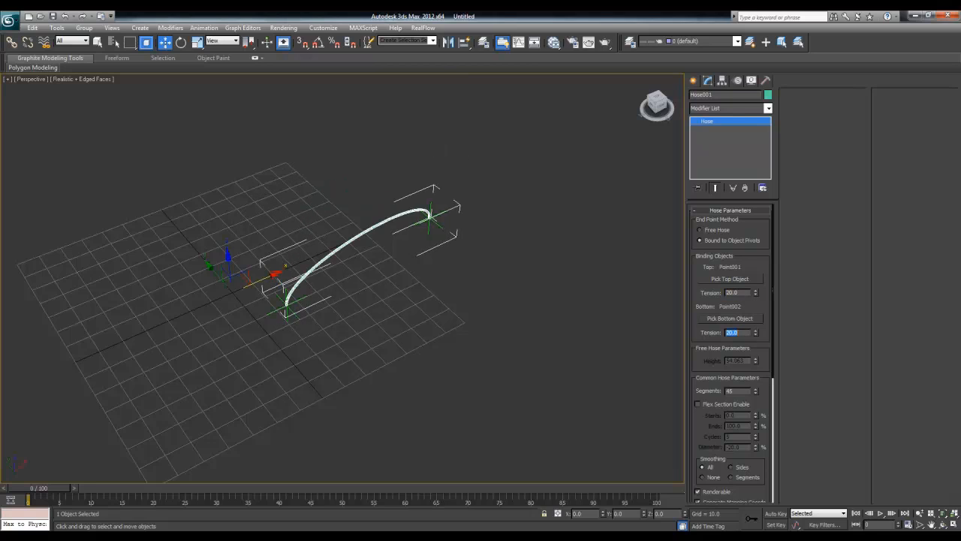
# - Select the bottom point helper Point002 and try rotating it
pyautogui.click(291, 314)
pyautogui.press('z')
pyautogui.moveTo(420, 326); pyautogui.dragTo(399, 356, button='middle')
pyautogui.press('e')
pyautogui.moveTo(301, 287); pyautogui.dragTo(330, 291)
pyautogui.rightClick(330, 291)
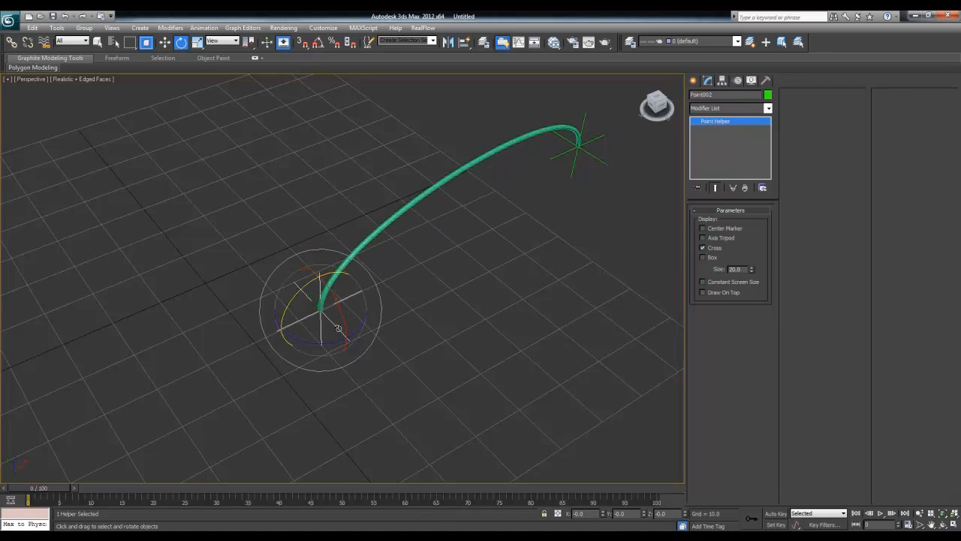
pyautogui.moveTo(339, 329); pyautogui.dragTo(331, 241)
pyautogui.rightClick(331, 240)
# - Select the top point helper Point001 and reset its X, Y and Z position to 0
pyautogui.click(591, 153)
pyautogui.click(578, 149)
pyautogui.press('w')
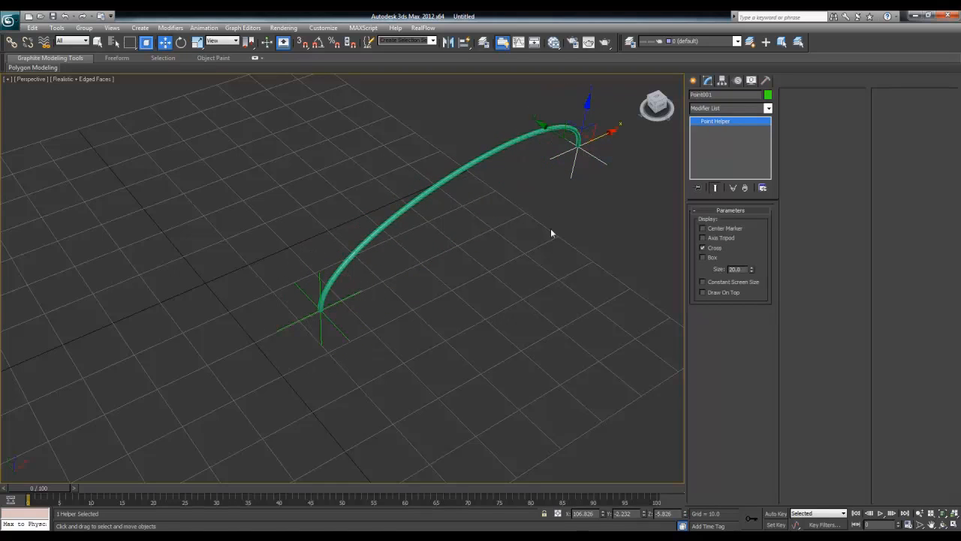
pyautogui.rightClick(601, 514)
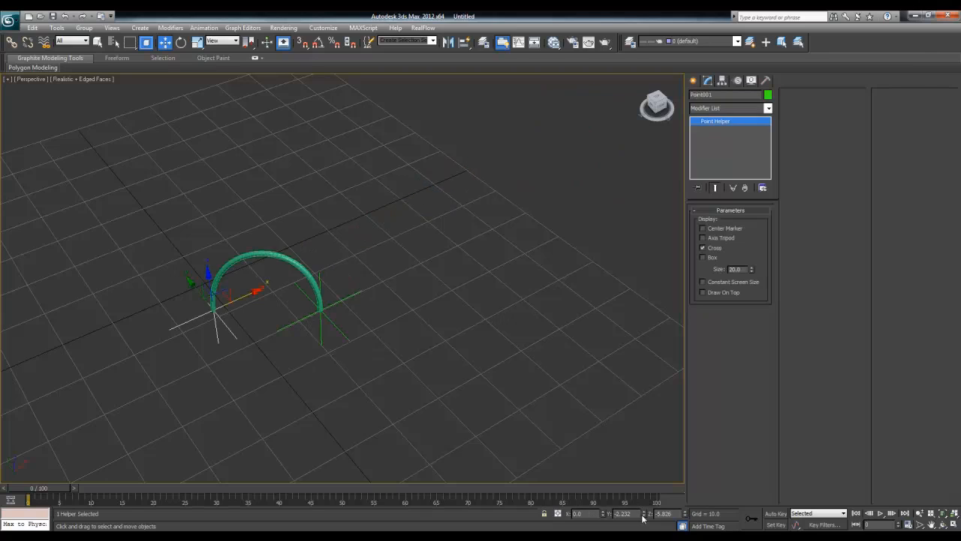
pyautogui.rightClick(644, 515)
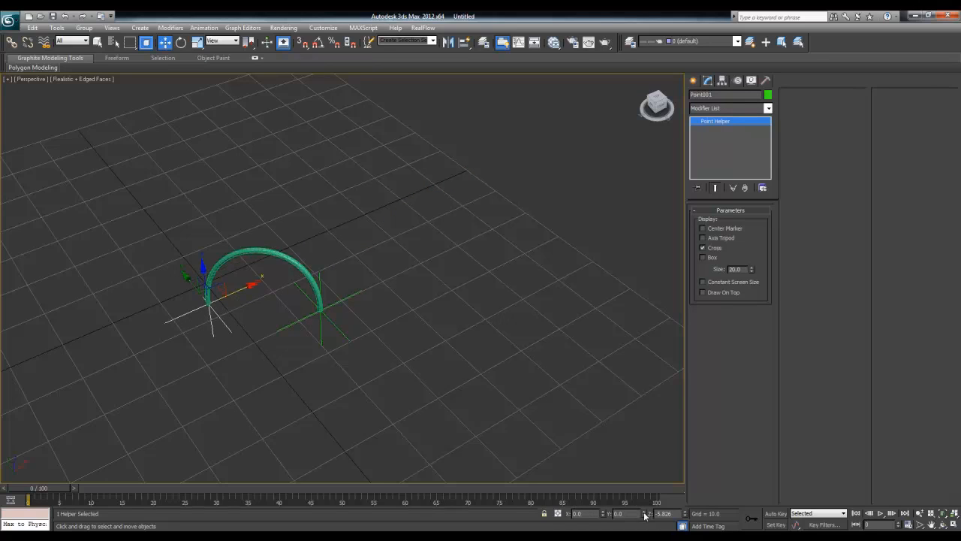
pyautogui.rightClick(684, 515)
# - Select the point helper Point002 and set its position to X -30 and Y -10
pyautogui.click(338, 324)
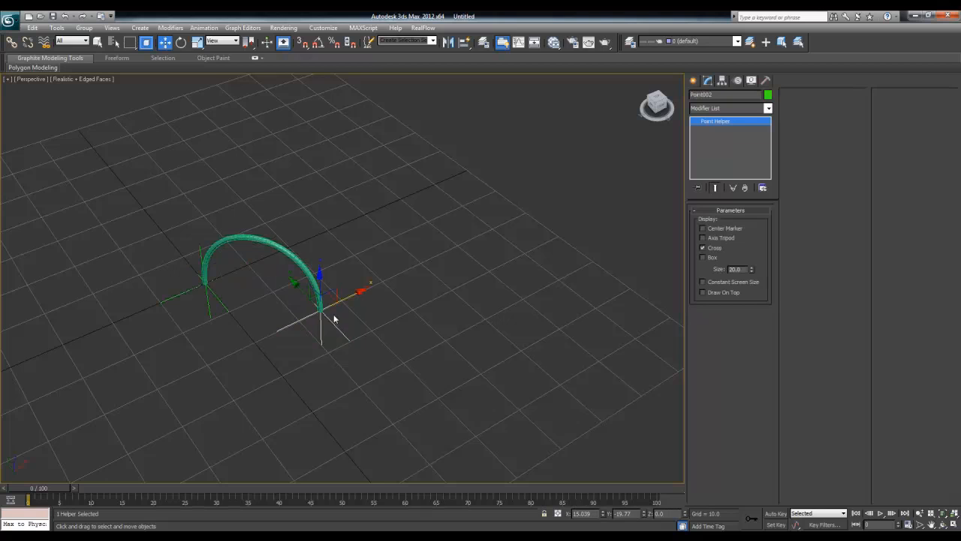
pyautogui.moveTo(344, 298); pyautogui.dragTo(150, 381)
pyautogui.moveTo(150, 381); pyautogui.dragTo(450, 290, button='middle')
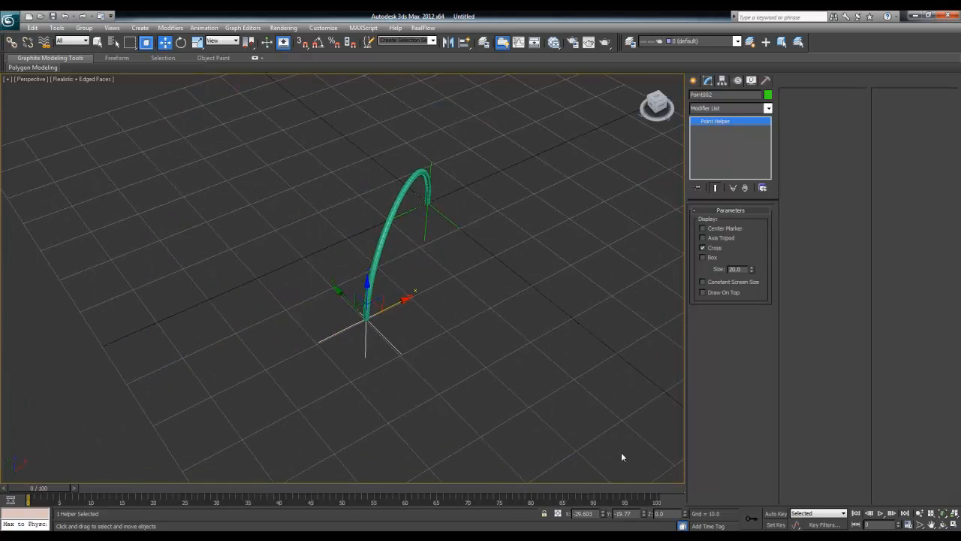
pyautogui.click(595, 514)
pyautogui.write('-30')
pyautogui.press('Tab')
pyautogui.write('-30')
pyautogui.press('Return')
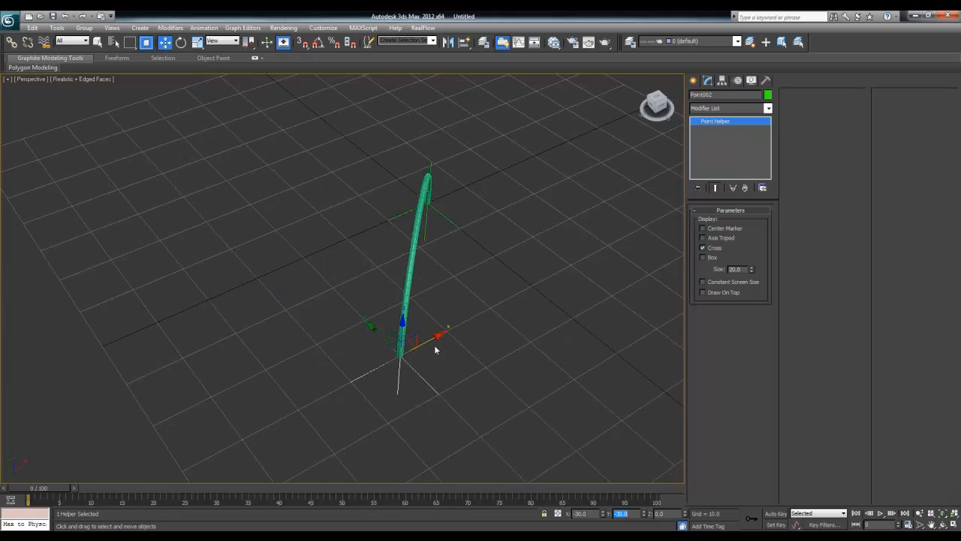
pyautogui.write('-10')
pyautogui.press('Return')
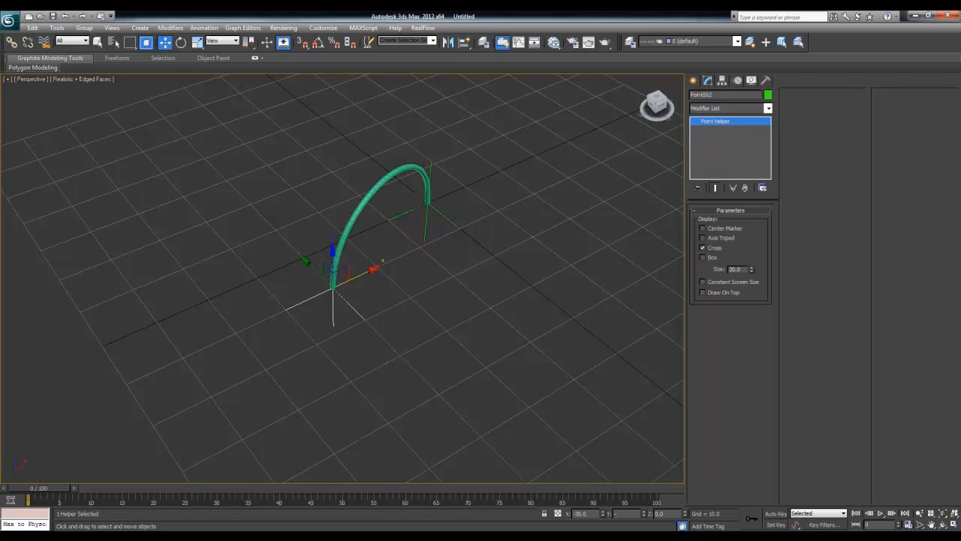
# - Try Point002 at a Z position of -10, and set it to 10
pyautogui.write('-10')
pyautogui.press('Return')
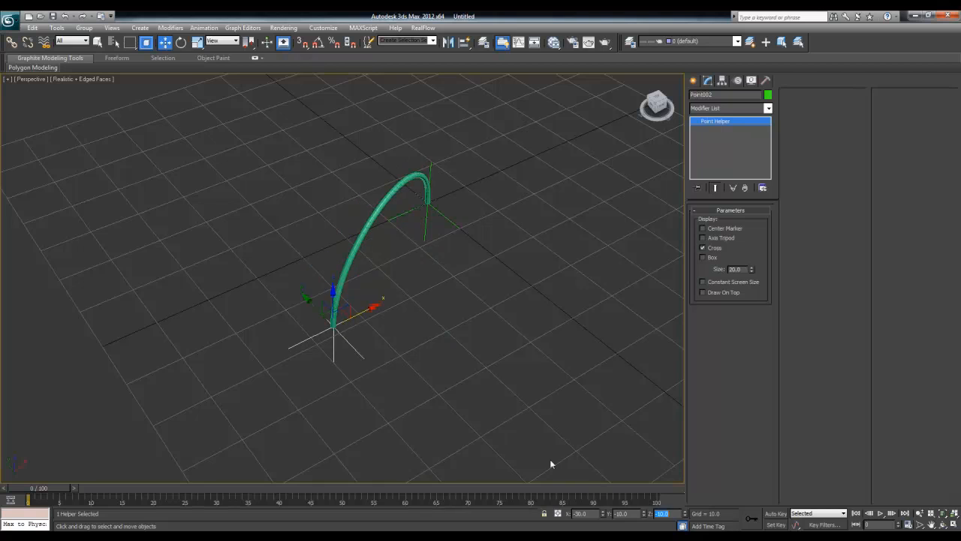
pyautogui.keyDown('alt'); pyautogui.moveTo(550, 459); pyautogui.dragTo(579, 487, button='middle'); pyautogui.keyUp('alt')
pyautogui.moveTo(665, 516); pyautogui.dragTo(630, 513)
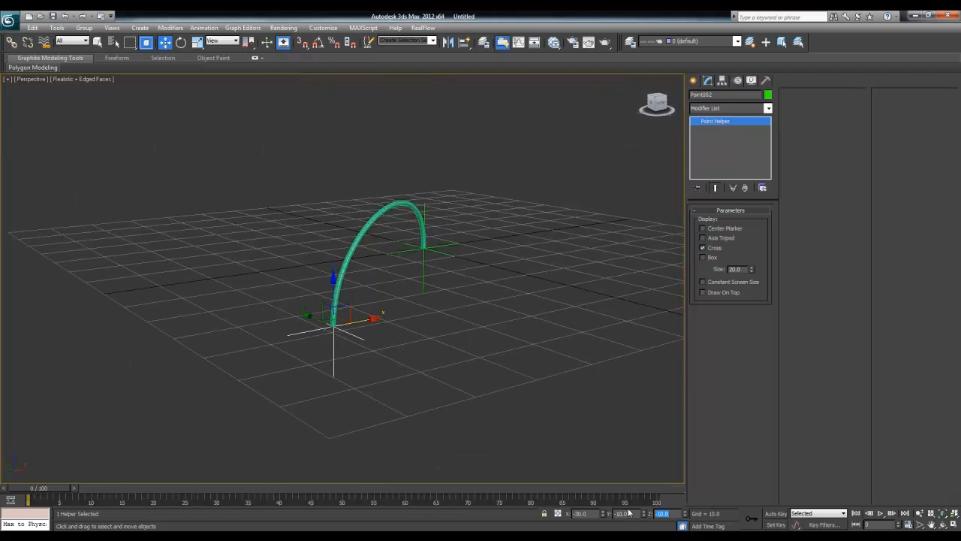
pyautogui.write('10')
pyautogui.press('Return')
pyautogui.keyDown('alt'); pyautogui.moveTo(460, 407); pyautogui.dragTo(521, 390, button='middle'); pyautogui.keyUp('alt')
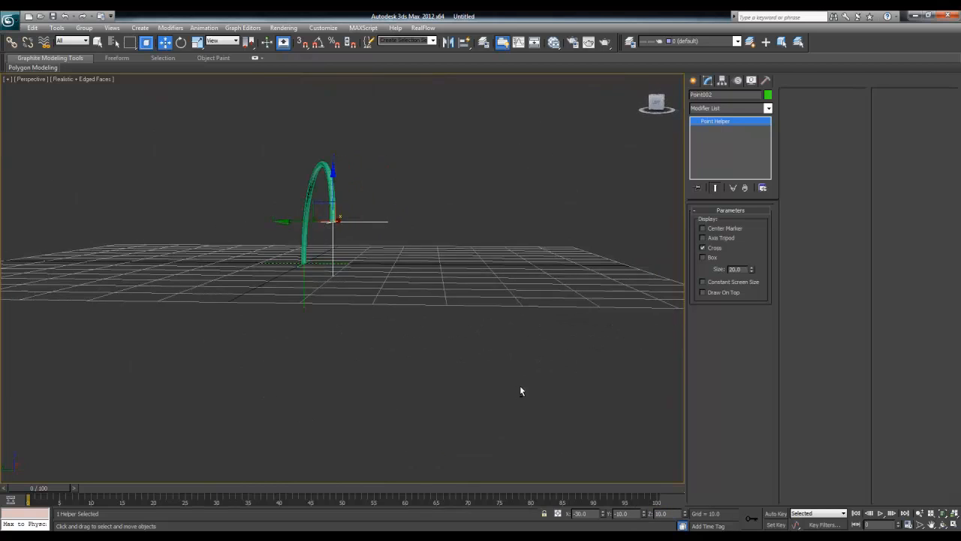
# - Turn on angle snap and rotate Point002 by -90 degrees about the X axis
pyautogui.press('e')
pyautogui.moveTo(374, 198); pyautogui.dragTo(350, 143)
pyautogui.hotkey('ctrl', 'z')
pyautogui.press('z')
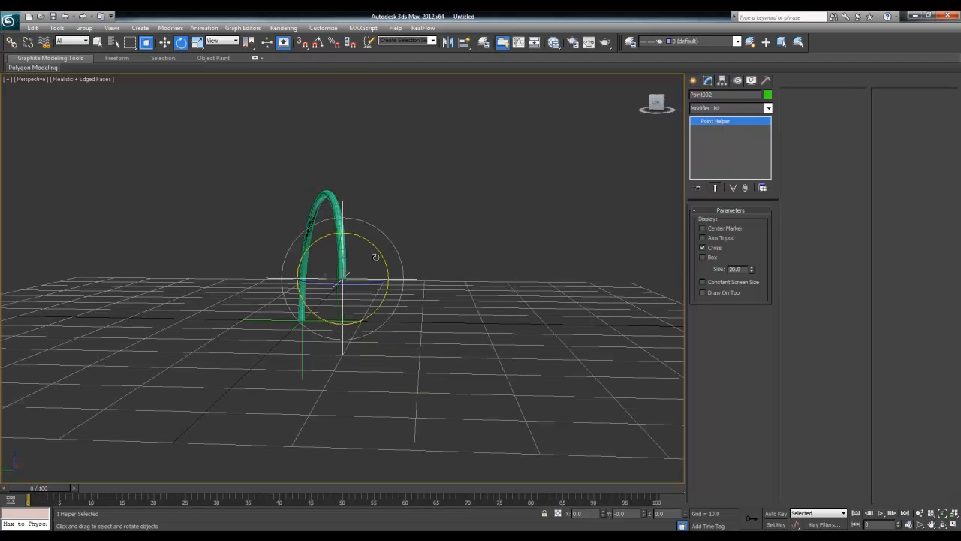
pyautogui.press('a')
pyautogui.moveTo(378, 259); pyautogui.dragTo(380, 220)
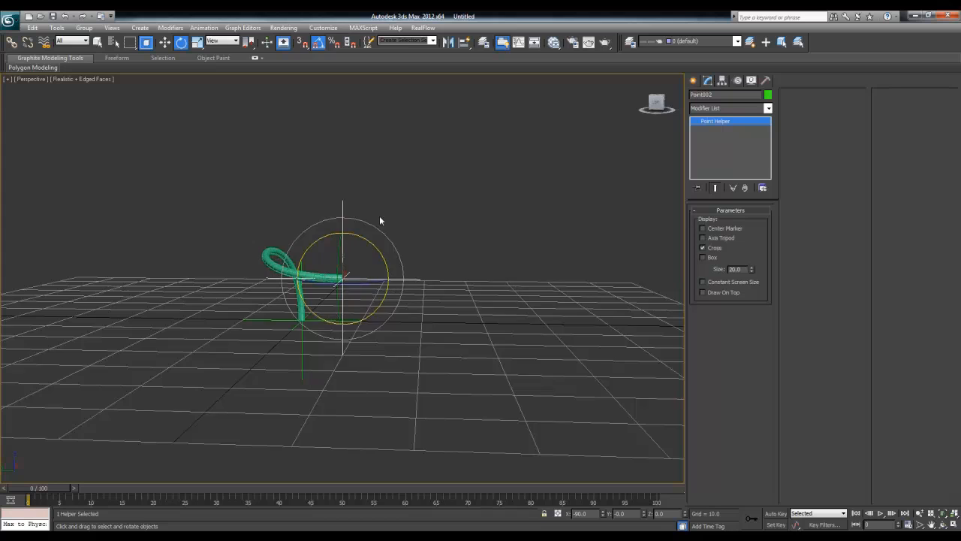
pyautogui.keyDown('alt'); pyautogui.moveTo(379, 220); pyautogui.dragTo(428, 281, button='middle'); pyautogui.keyUp('alt')
# - Raise Point002 with the Move tool and set its Z position to 20
pyautogui.press('w')
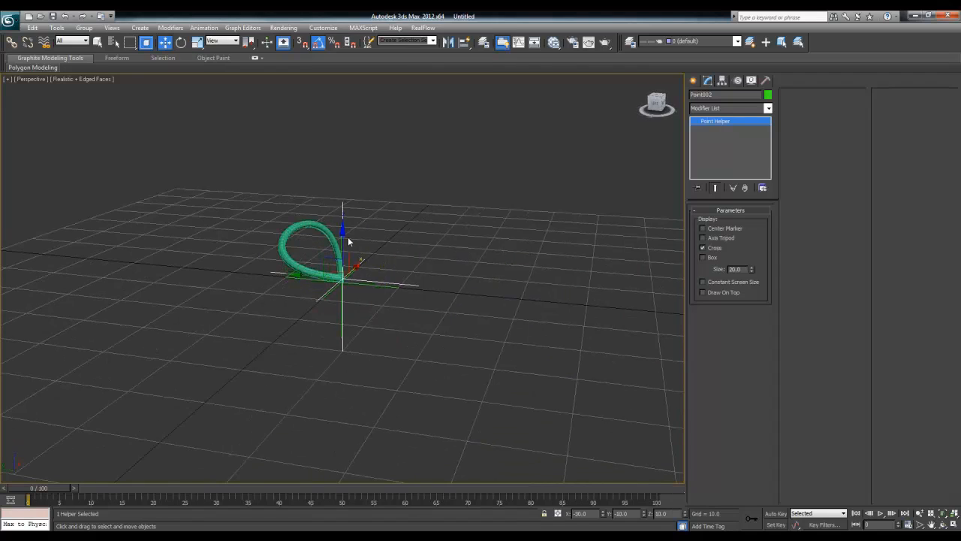
pyautogui.moveTo(347, 240); pyautogui.dragTo(344, 186)
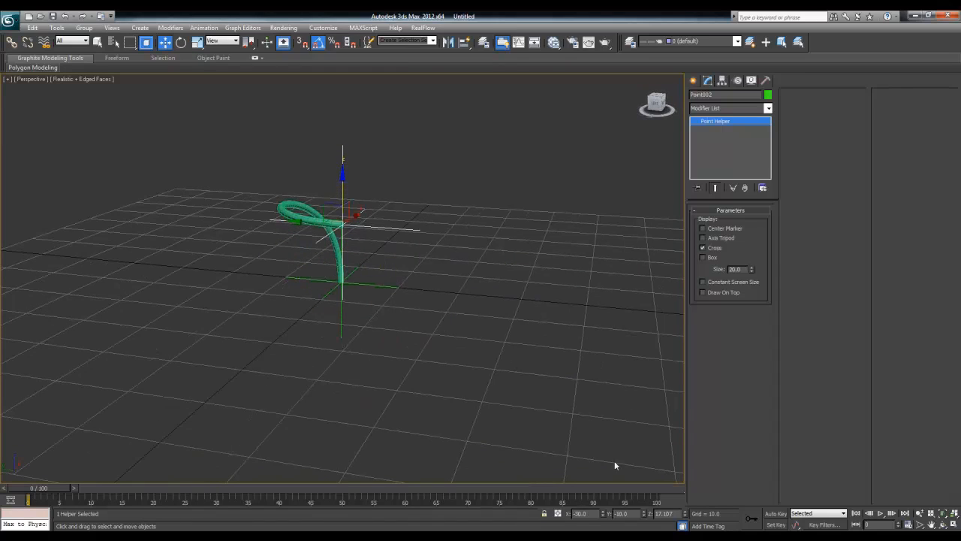
pyautogui.doubleClick(677, 513)
pyautogui.write('20')
pyautogui.press('Return')
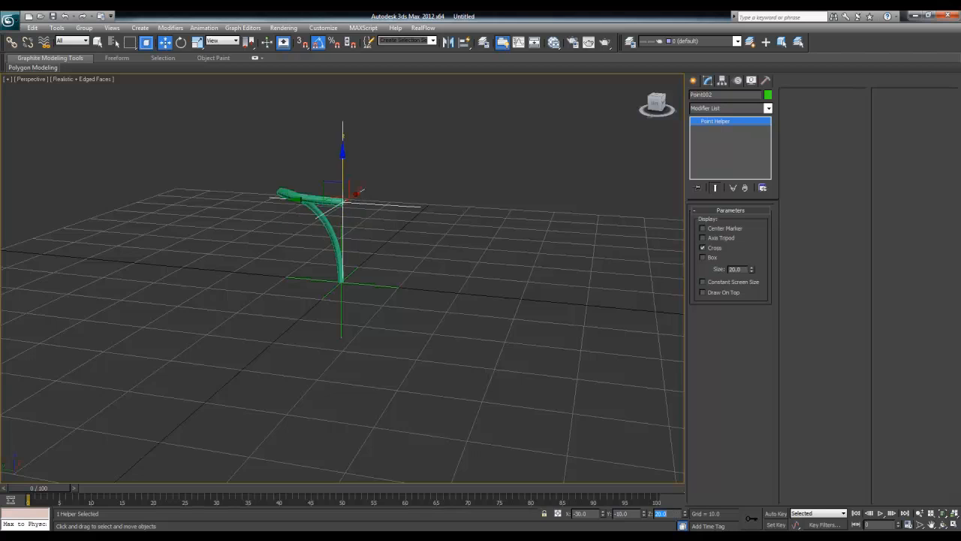
# - Set the display size of the point helper Point002 to 5
pyautogui.click(548, 353)
pyautogui.keyDown('alt'); pyautogui.moveTo(474, 303); pyautogui.dragTo(437, 315, button='middle'); pyautogui.keyUp('alt')
pyautogui.click(357, 214)
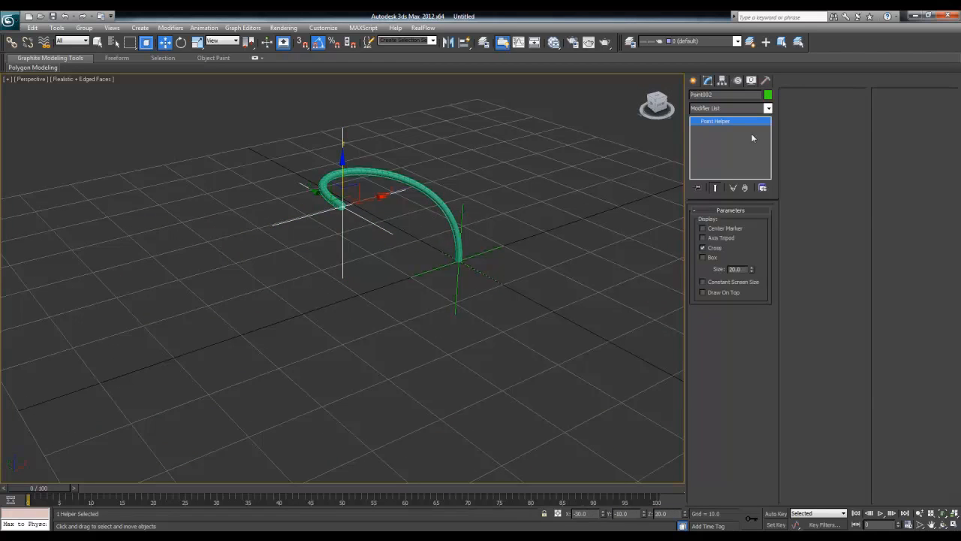
pyautogui.write('5')
pyautogui.press('Return')
# - Select the point helper Point001 at the origin and set its display size to 5
pyautogui.click(485, 271)
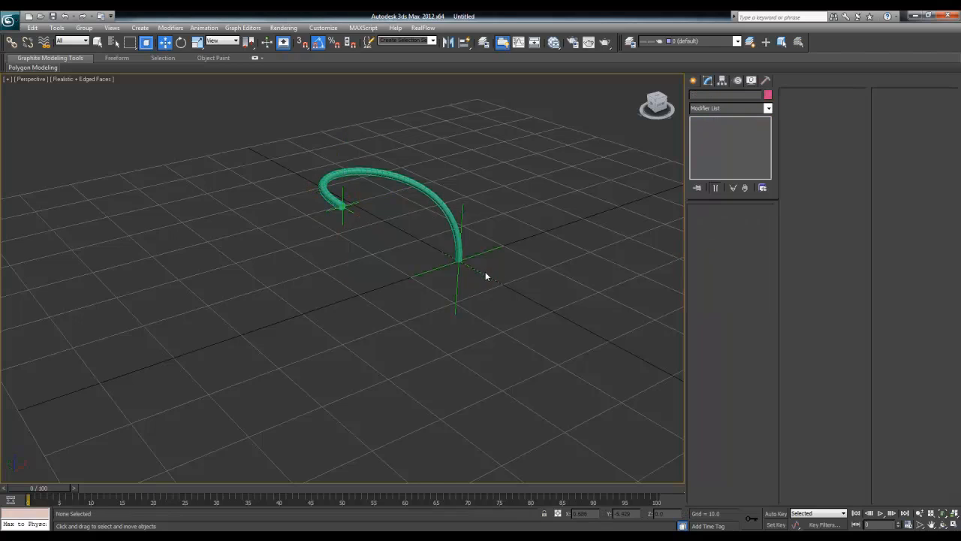
pyautogui.click(485, 273)
pyautogui.doubleClick(736, 269)
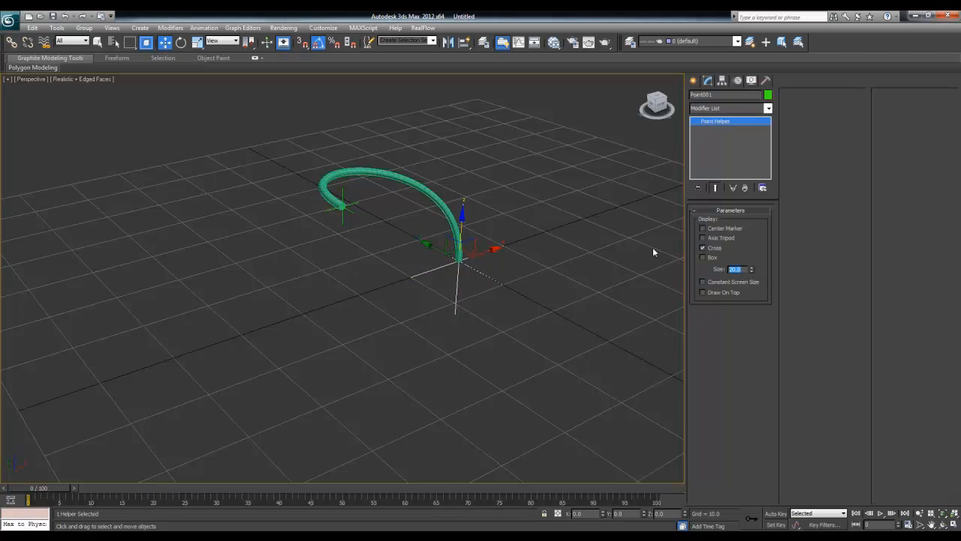
pyautogui.write('5')
pyautogui.press('Return')
pyautogui.scroll(4, 443, 289)
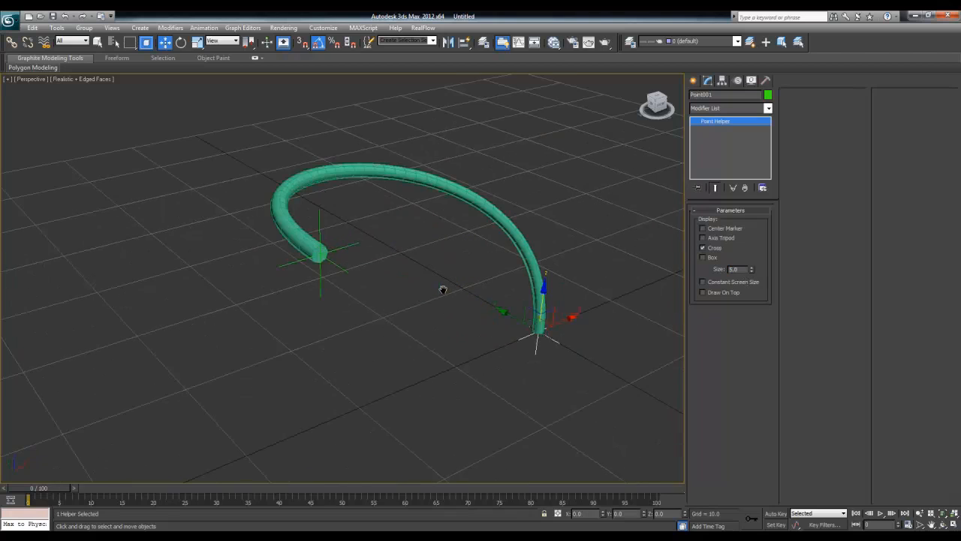
# - Display Point002 as a center marker instead of a cross and frame it at the hose's end
pyautogui.click(352, 245)
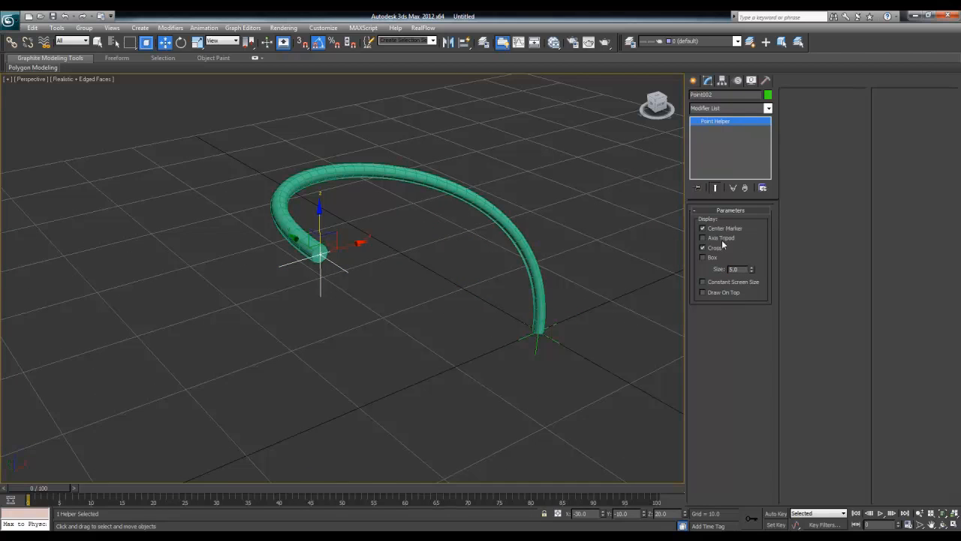
pyautogui.click(704, 247)
pyautogui.scroll(6, 362, 293)
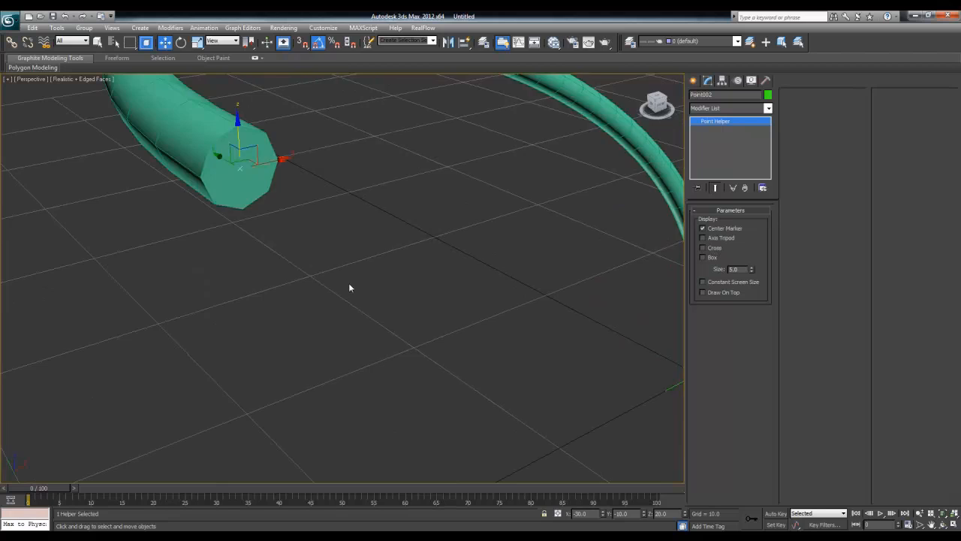
pyautogui.press('z')
pyautogui.scroll(8, 500, 337)
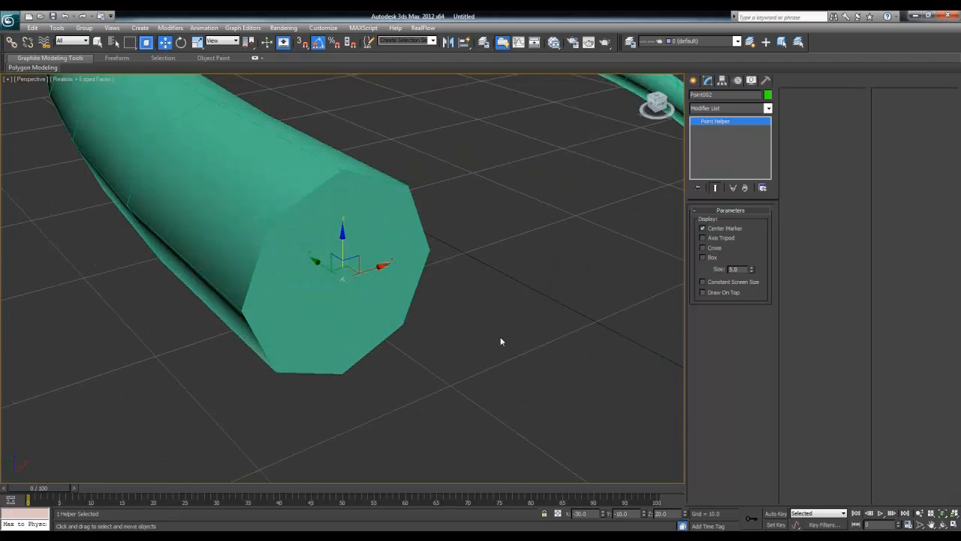
# - Display Point002 as an axis tripod instead of a center marker and check it in wireframe and shaded display
pyautogui.press('F3')
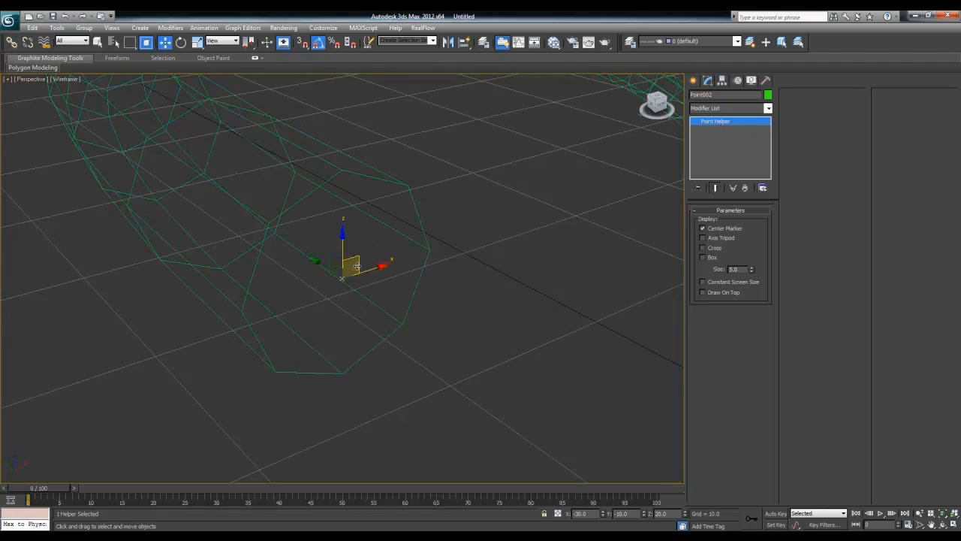
pyautogui.click(722, 237)
pyautogui.click(724, 229)
pyautogui.scroll(-8, 484, 230)
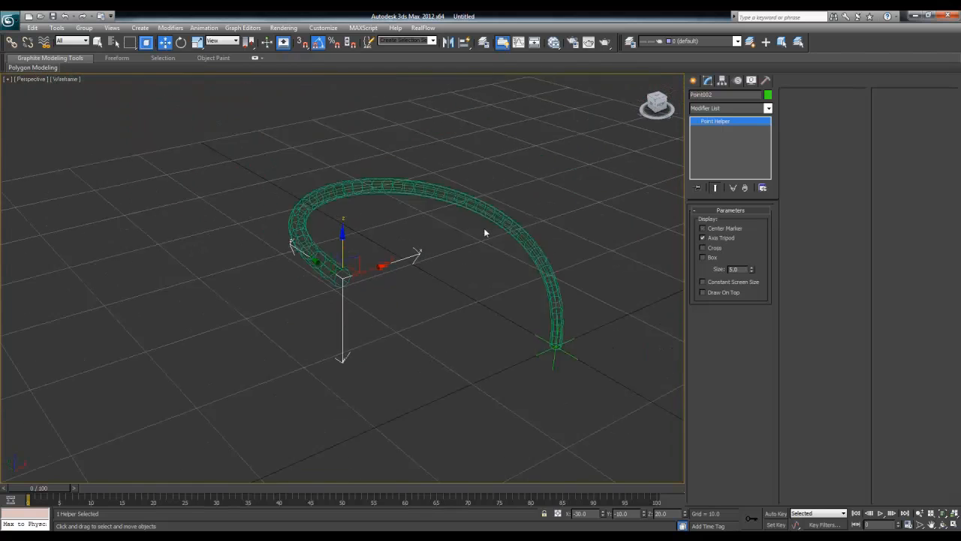
pyautogui.press('F3')
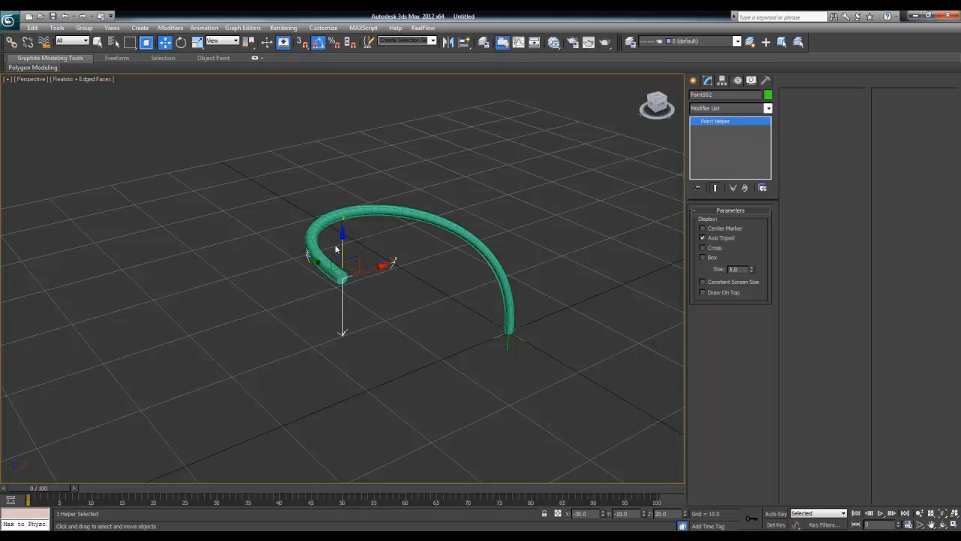
# - Display Point002 as a cross with a box instead of an axis tripod
pyautogui.click(713, 247)
pyautogui.click(715, 237)
pyautogui.click(703, 257)
pyautogui.click(709, 249)
pyautogui.click(718, 249)
pyautogui.scroll(2, 356, 303)
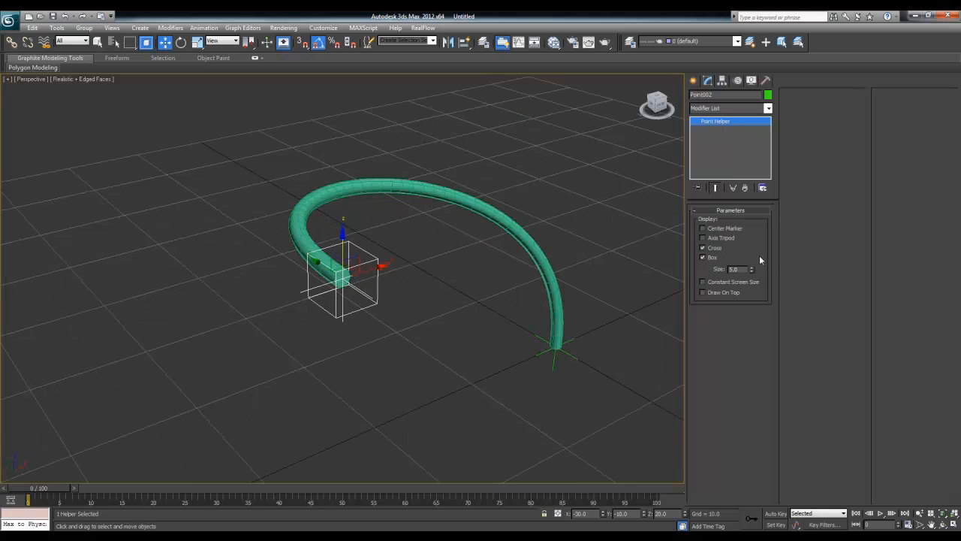
# - Try the axis tripod, center marker and box displays on Point002, leaving only the cross enabled
pyautogui.click(712, 257)
pyautogui.click(717, 238)
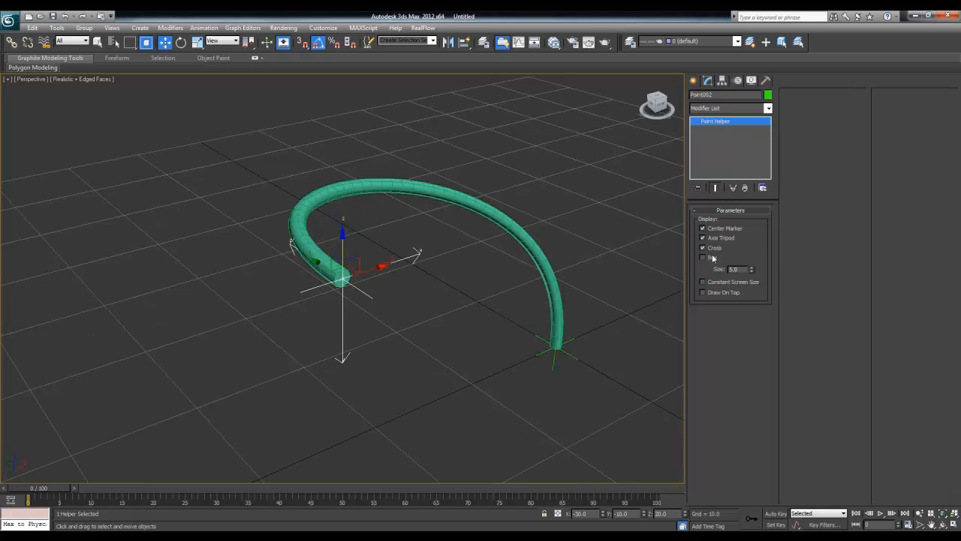
pyautogui.click(711, 259)
pyautogui.click(703, 258)
pyautogui.click(702, 237)
pyautogui.click(703, 228)
pyautogui.scroll(2, 397, 285)
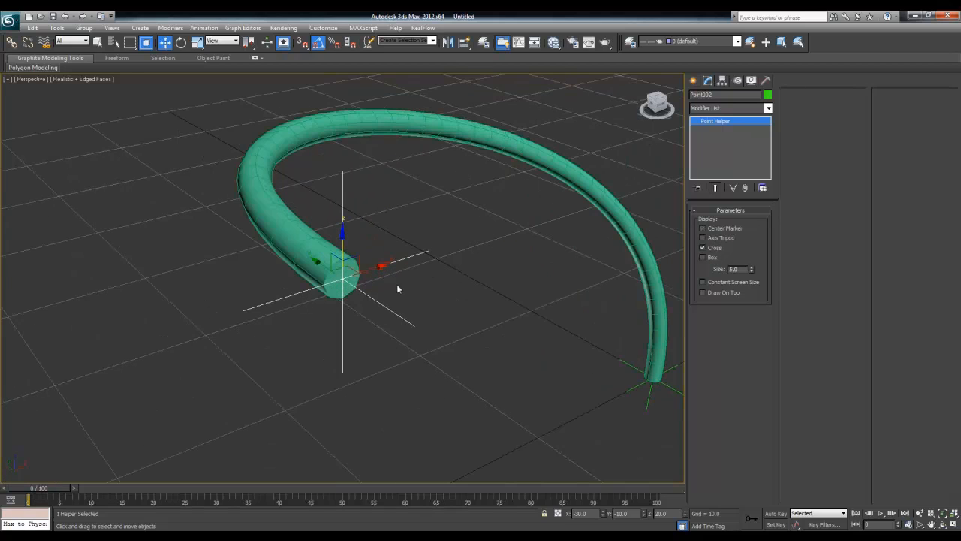
# - Enable Constant Screen Size for Point002 and check the cross at different zoom distances
pyautogui.click(737, 285)
pyautogui.scroll(-4, 382, 308)
pyautogui.scroll(6, 381, 306)
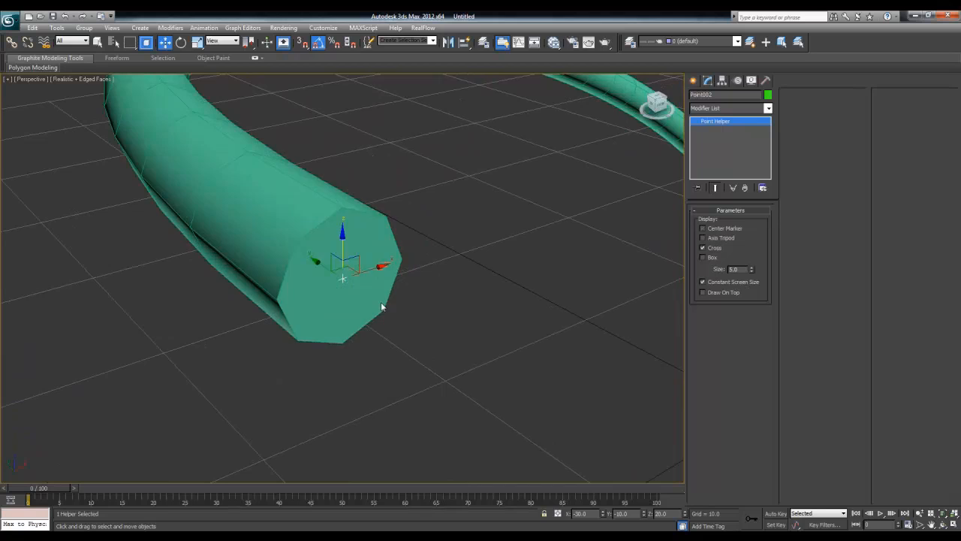
pyautogui.scroll(-10, 381, 307)
pyautogui.scroll(6, 381, 307)
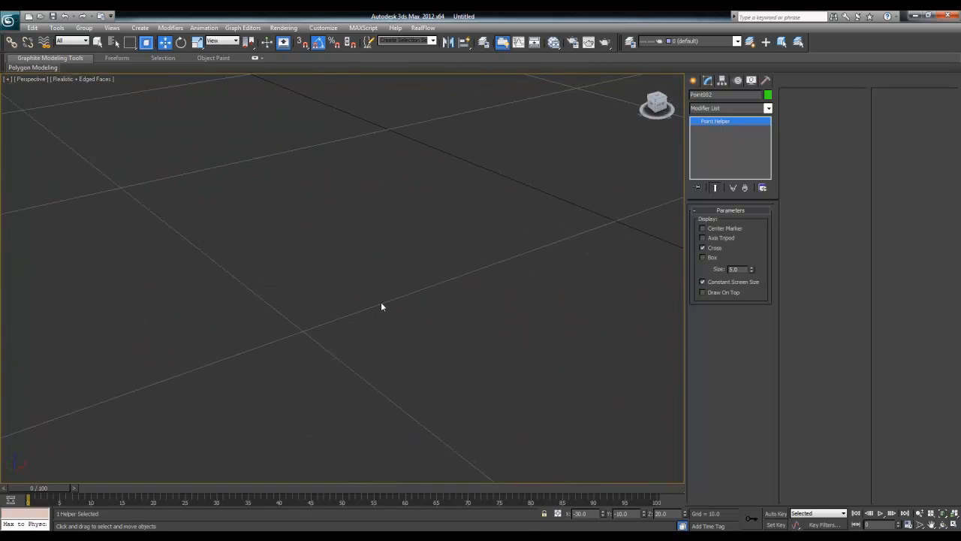
pyautogui.scroll(-3, 381, 306)
pyautogui.scroll(4, 380, 307)
pyautogui.scroll(-3, 382, 306)
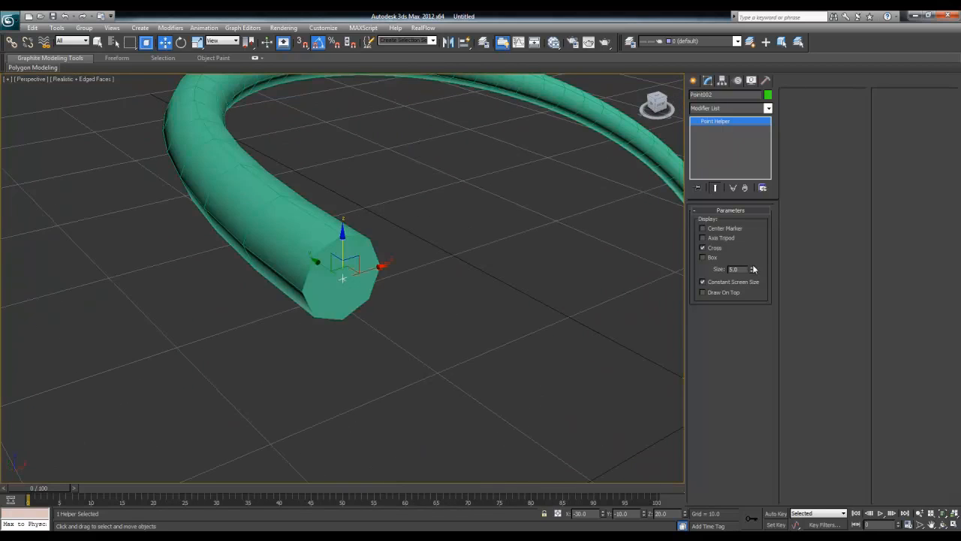
# - Set Point002's display size to 25 and check the cross from near and far
pyautogui.moveTo(752, 268); pyautogui.dragTo(752, 259)
pyautogui.write('25')
pyautogui.press('Return')
pyautogui.scroll(-10, 365, 340)
pyautogui.scroll(11, 365, 340)
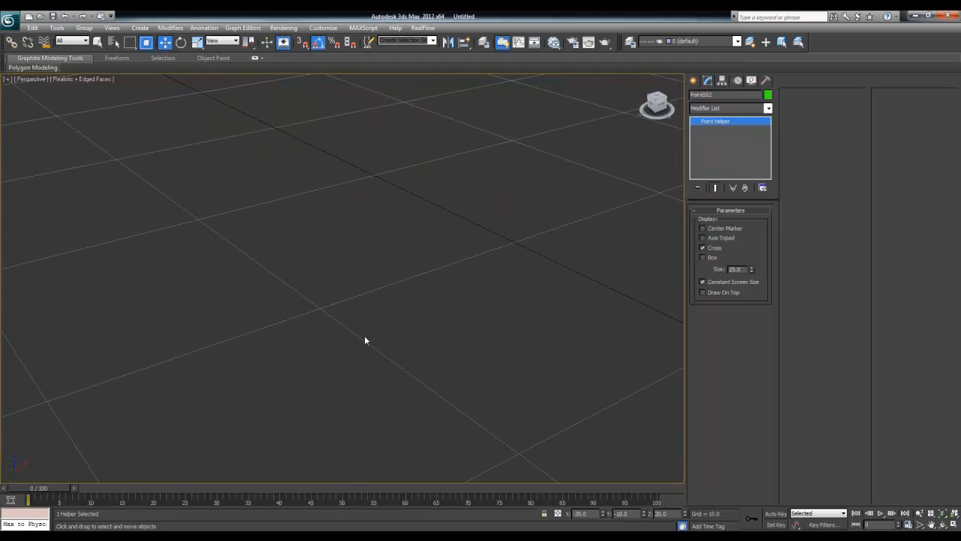
pyautogui.scroll(-5, 364, 338)
pyautogui.scroll(5, 364, 336)
pyautogui.press('z')
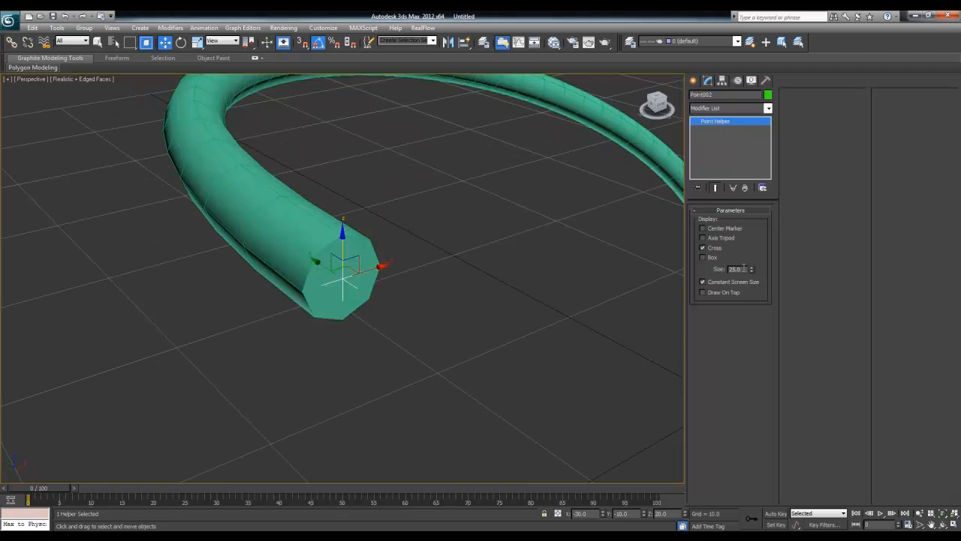
# - Set Point002's display size back to 5 and disable Constant Screen Size
pyautogui.doubleClick(743, 268)
pyautogui.write('5')
pyautogui.press('Return')
pyautogui.click(703, 282)
pyautogui.scroll(-5, 466, 279)
pyautogui.scroll(5, 466, 280)
pyautogui.scroll(-3, 466, 279)
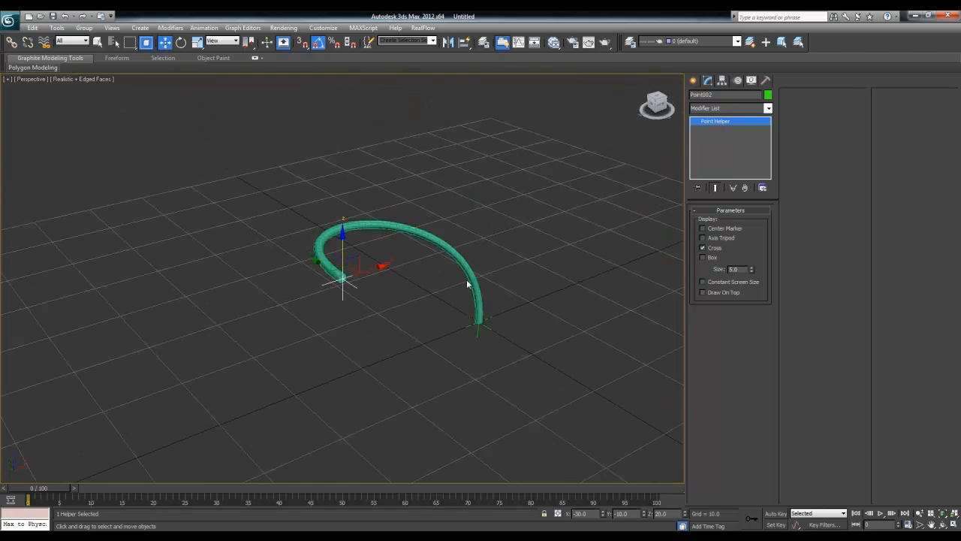
pyautogui.scroll(5, 466, 284)
# - Try Draw On Top for Point002's cross, then disable it again
pyautogui.click(725, 292)
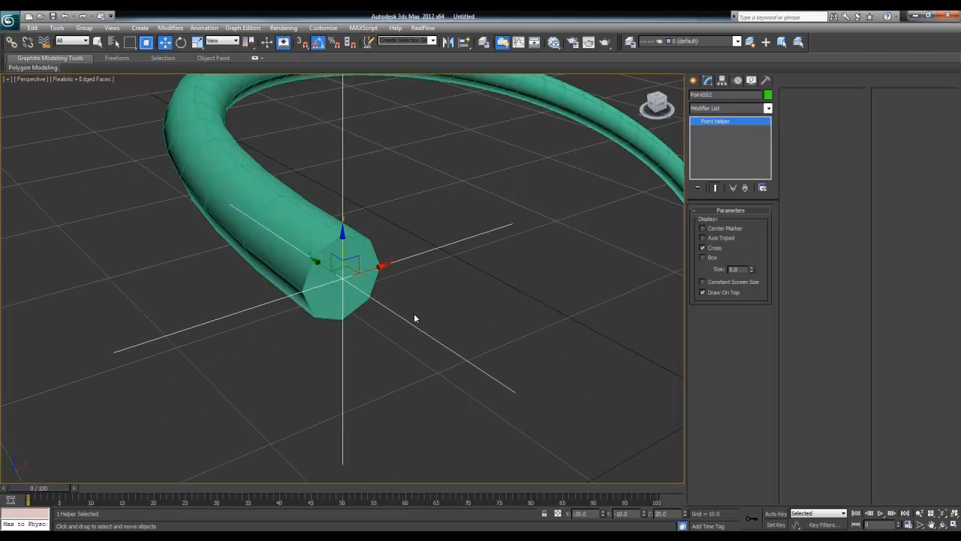
pyautogui.scroll(-10, 412, 313)
pyautogui.keyDown('alt'); pyautogui.moveTo(410, 329); pyautogui.dragTo(376, 329, button='middle'); pyautogui.keyUp('alt')
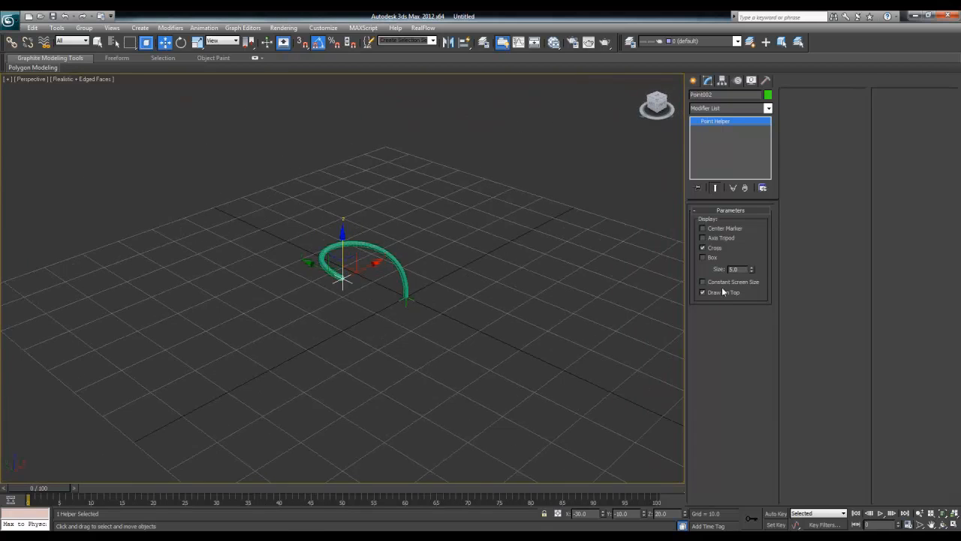
pyautogui.scroll(8, 480, 304)
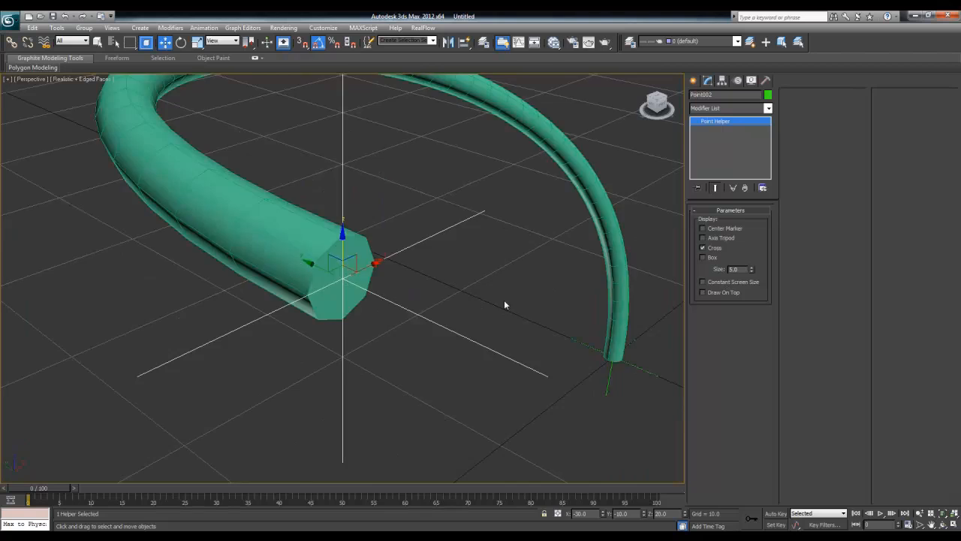
pyautogui.scroll(-6, 510, 282)
pyautogui.scroll(-3, 445, 280)
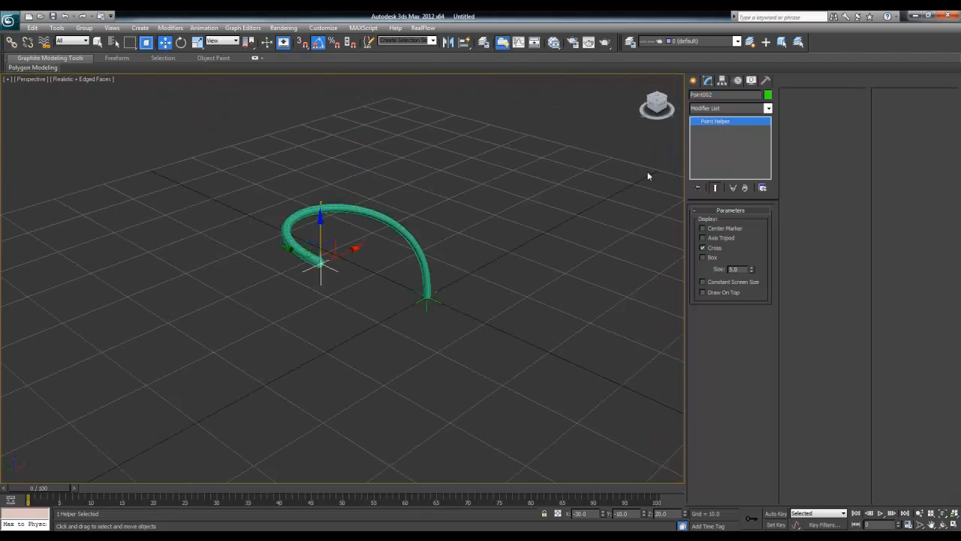
# - Bring up the Particle Systems category of geometry objects for creation
pyautogui.click(693, 79)
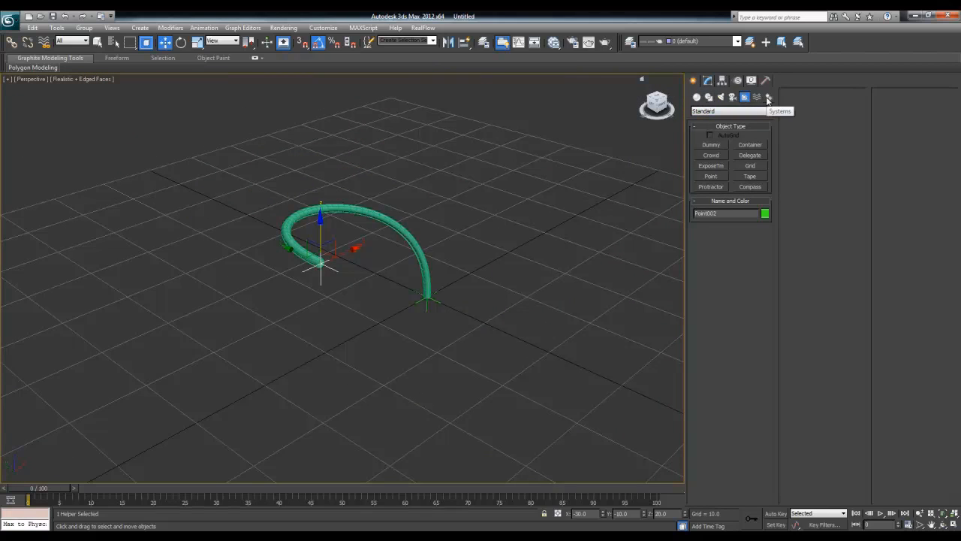
pyautogui.click(697, 97)
pyautogui.click(701, 111)
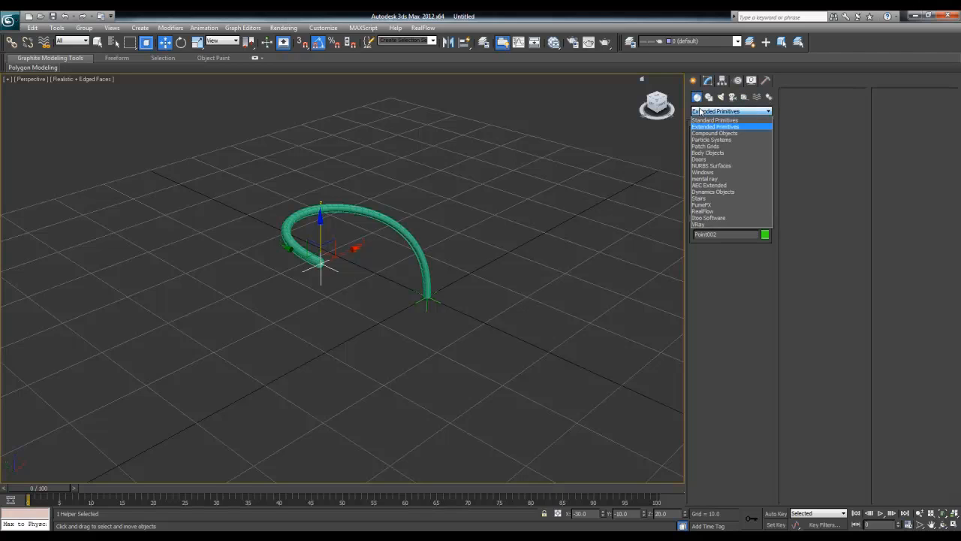
pyautogui.click(714, 113)
pyautogui.click(711, 112)
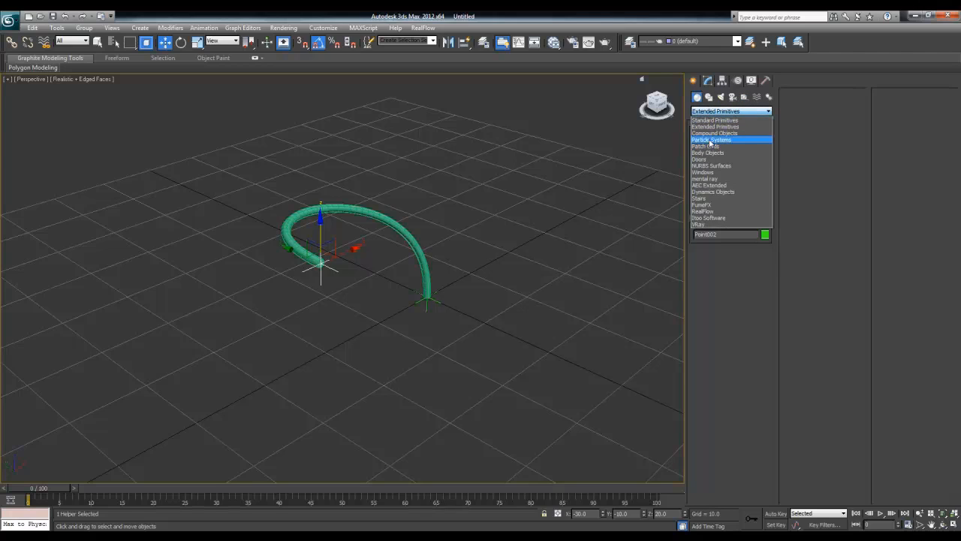
pyautogui.click(710, 140)
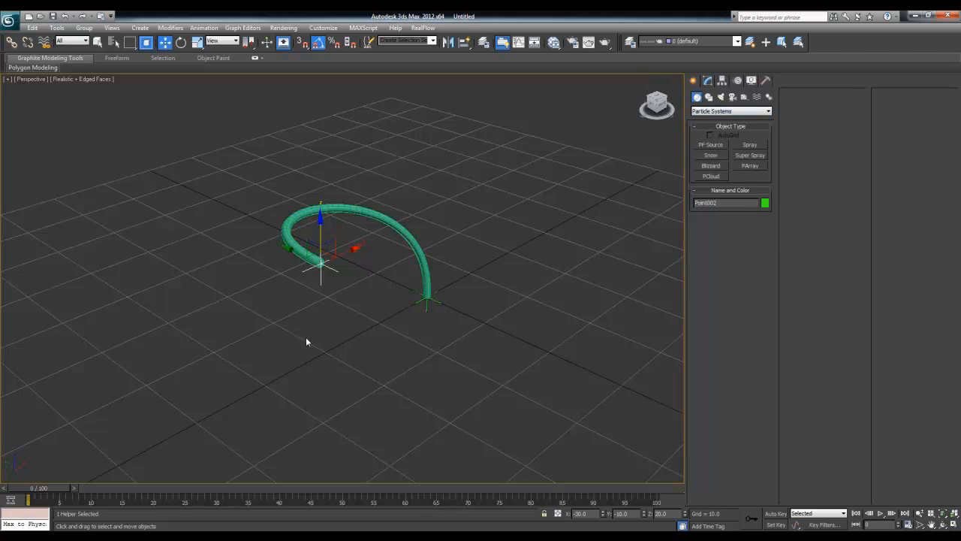
# - Create a PF Source on the grid beyond the hose with a rectangular icon about 5.5 by 8
pyautogui.scroll(-1, 306, 336)
pyautogui.moveTo(305, 337); pyautogui.dragTo(345, 348, button='middle')
pyautogui.scroll(3, 621, 271)
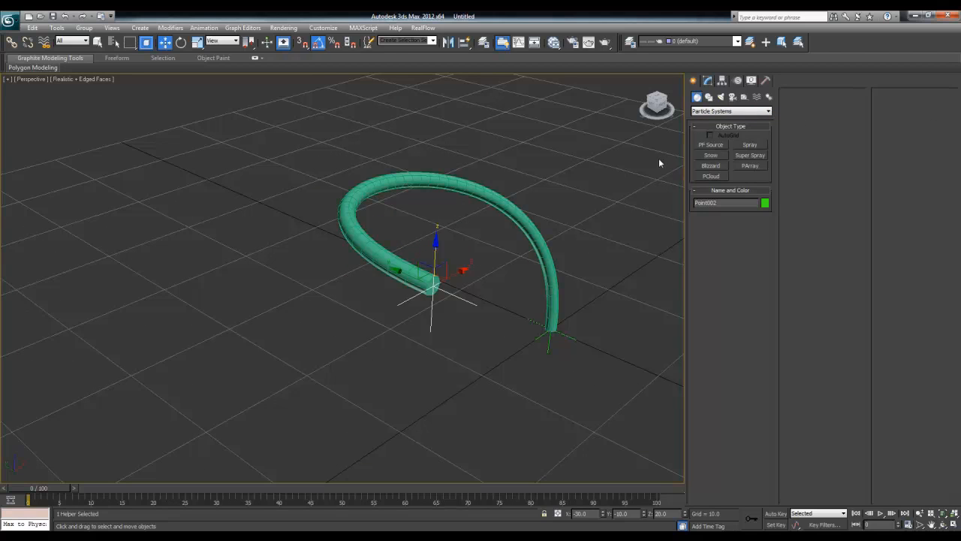
pyautogui.moveTo(659, 163); pyautogui.dragTo(567, 201, button='middle')
pyautogui.click(719, 147)
pyautogui.moveTo(585, 259); pyautogui.dragTo(591, 304)
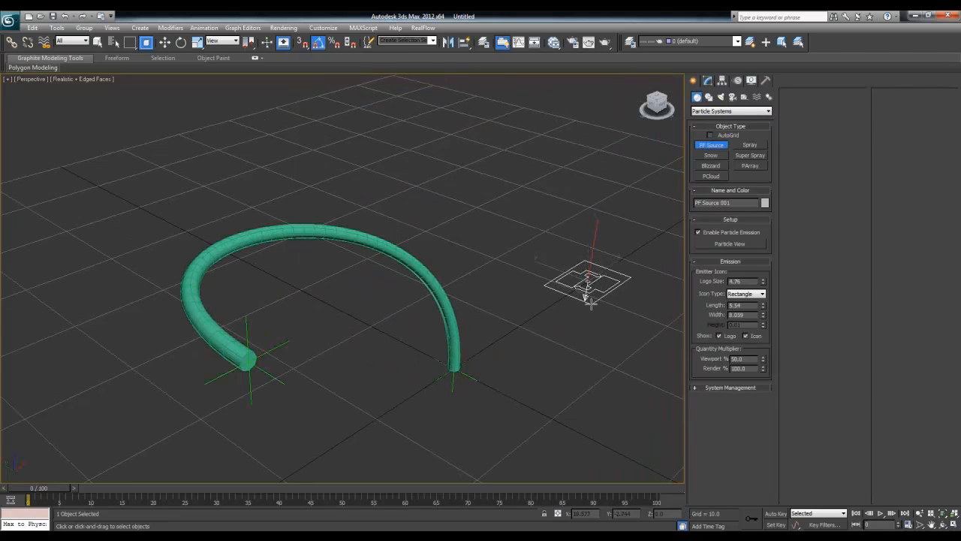
pyautogui.press('w')
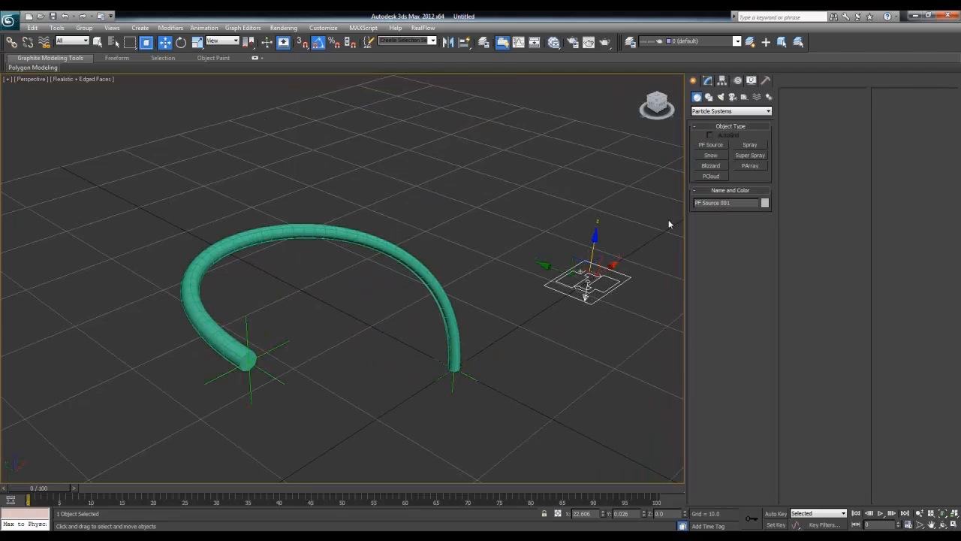
# - Create a Super Spray particle emitter on the grid beside the PF Source icon
pyautogui.click(752, 157)
pyautogui.moveTo(506, 226); pyautogui.dragTo(377, 234, button='middle')
pyautogui.moveTo(518, 286); pyautogui.dragTo(528, 318)
pyautogui.press('w')
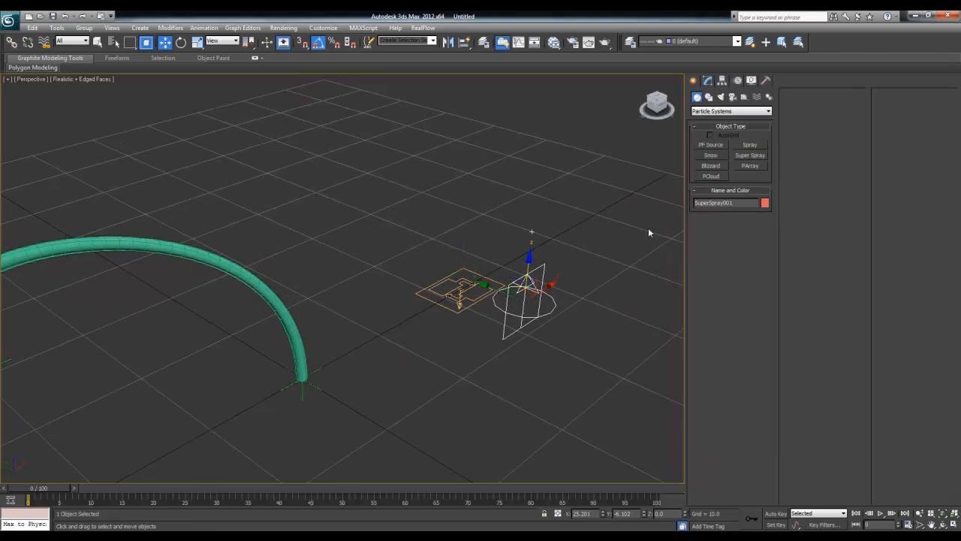
# - Create a Snow emitter behind the Super Spray and a Blizzard emitter next to it
pyautogui.click(716, 154)
pyautogui.moveTo(559, 199); pyautogui.dragTo(568, 238)
pyautogui.press('w')
pyautogui.click(707, 169)
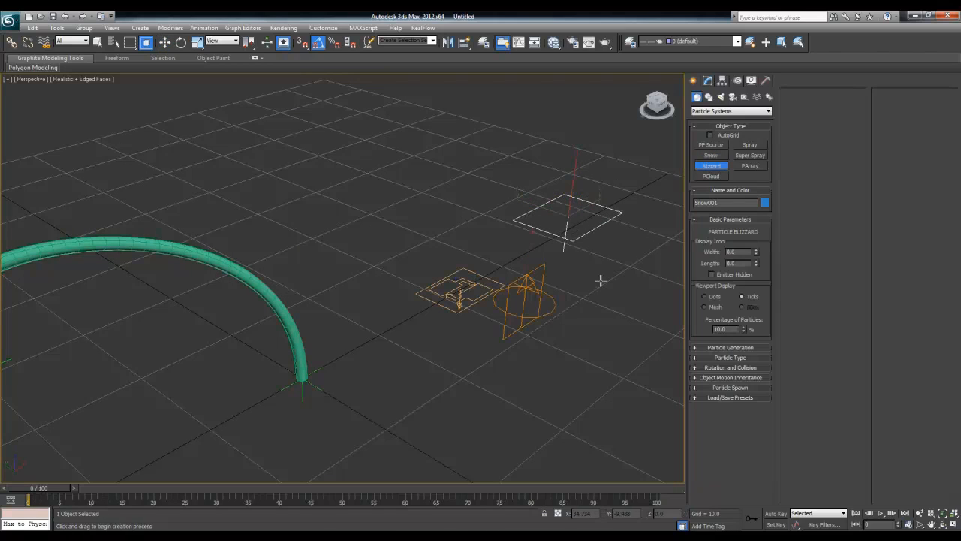
pyautogui.moveTo(602, 280); pyautogui.dragTo(614, 316)
pyautogui.rightClick(614, 316)
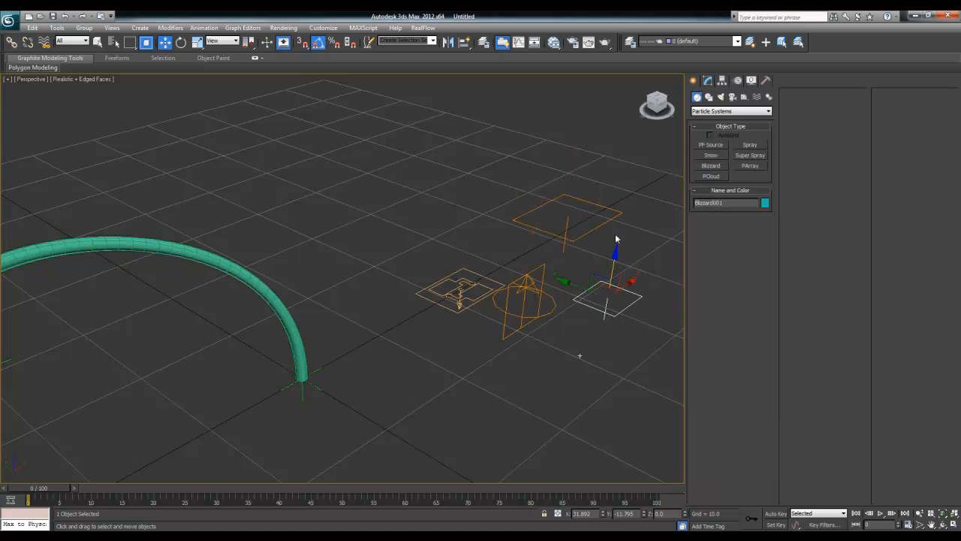
# - Create a PArray with an icon size of about 7 and a PCloud box about 6.6 by 9.9 beside the other emitters
pyautogui.moveTo(616, 239); pyautogui.dragTo(521, 277, button='middle')
pyautogui.click(756, 167)
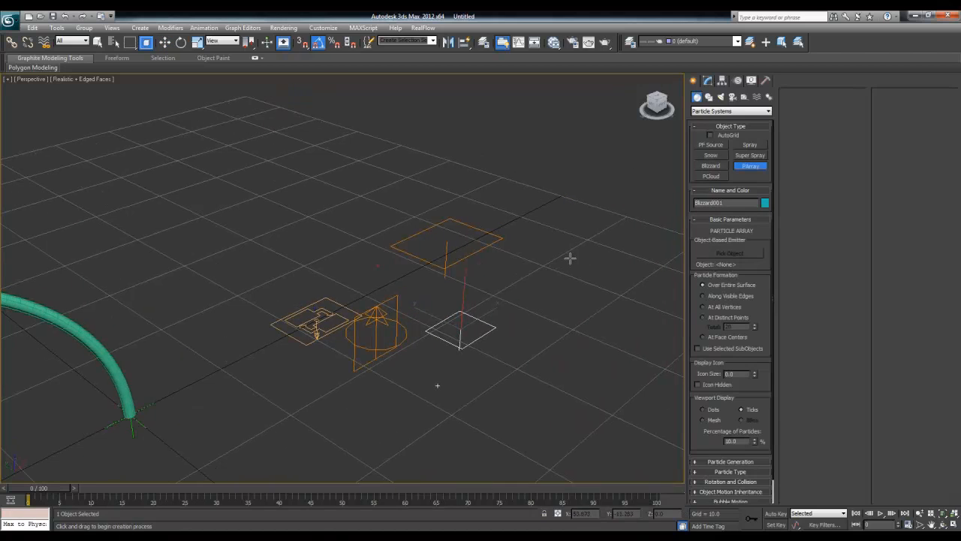
pyautogui.moveTo(570, 262); pyautogui.dragTo(578, 283)
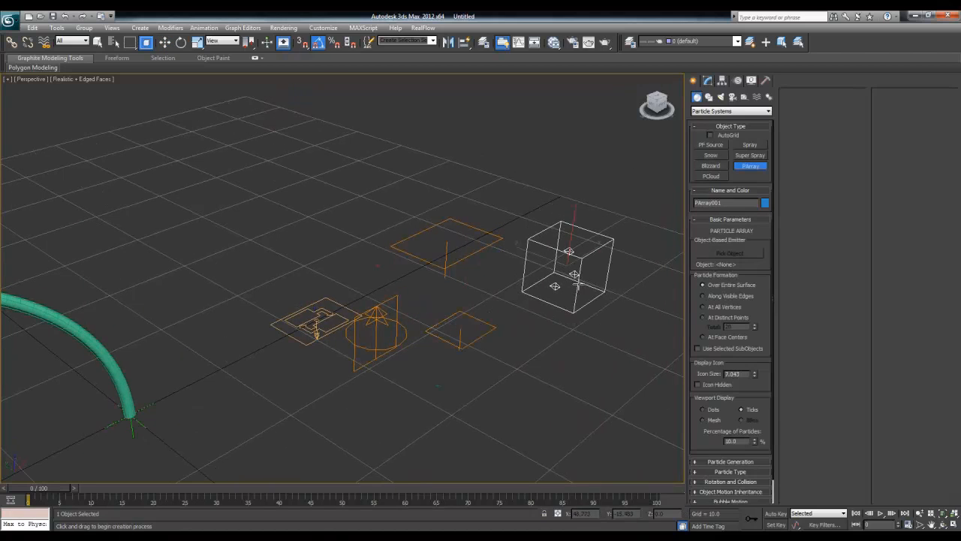
pyautogui.click(711, 176)
pyautogui.moveTo(589, 334); pyautogui.dragTo(602, 362)
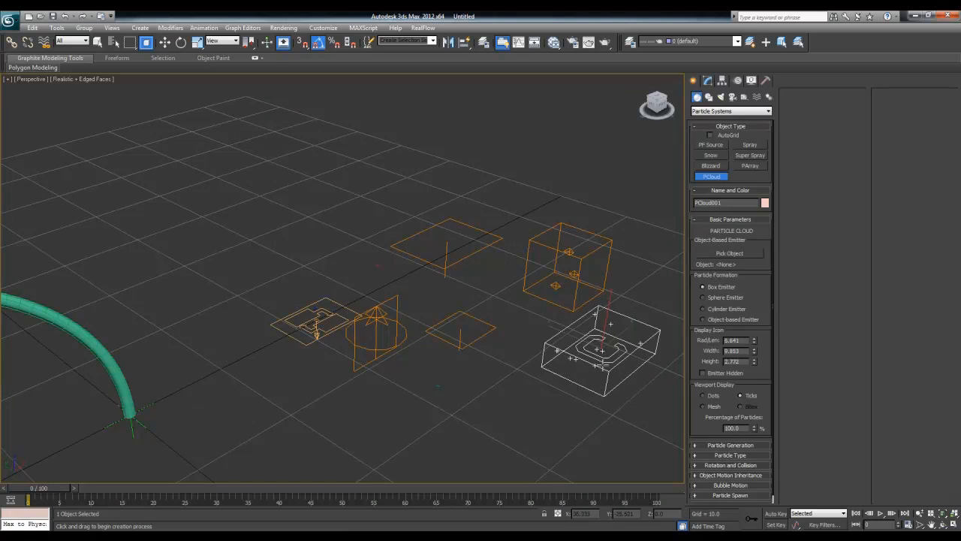
pyautogui.click(584, 358)
pyautogui.press('w')
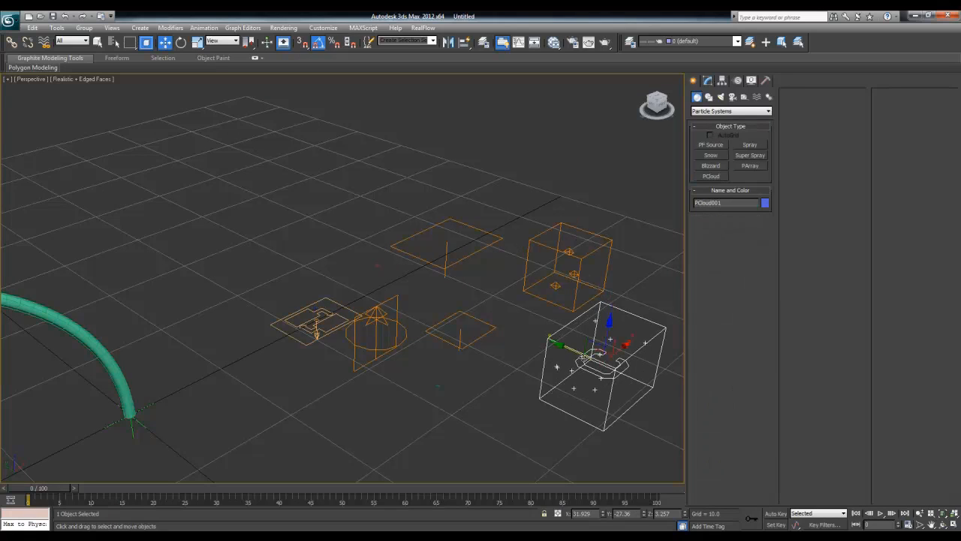
# - Select the PF Source icon, inspect it up close, and move it along Y to about 2.38
pyautogui.moveTo(523, 364); pyautogui.dragTo(478, 361, button='middle')
pyautogui.click(309, 319)
pyautogui.press('z')
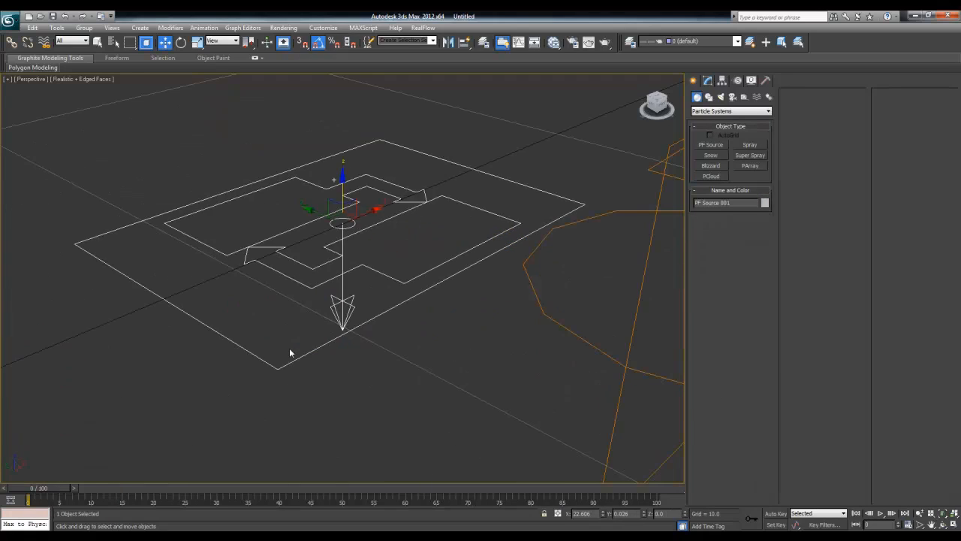
pyautogui.keyDown('alt'); pyautogui.moveTo(290, 349); pyautogui.dragTo(364, 357, button='middle'); pyautogui.keyUp('alt')
pyautogui.scroll(-2, 294, 205)
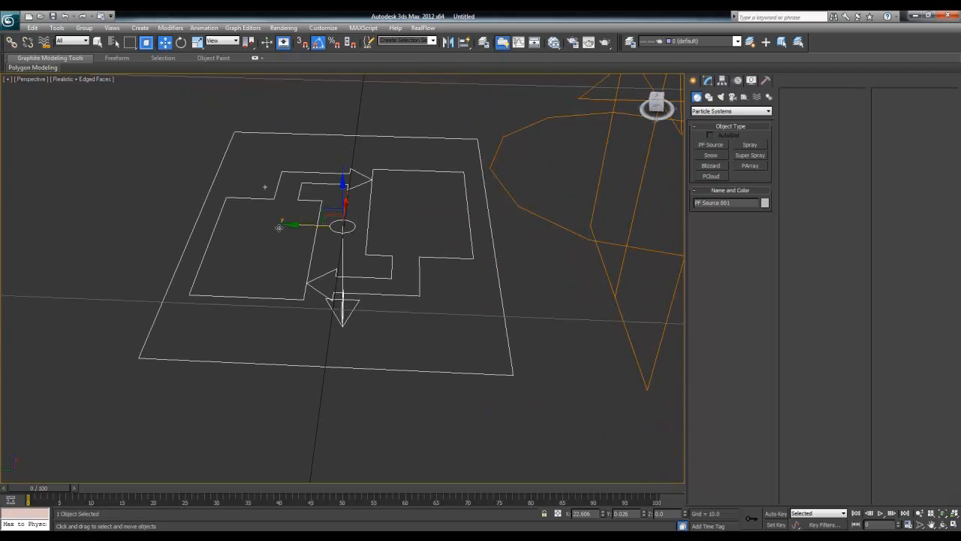
pyautogui.keyDown('alt'); pyautogui.moveTo(293, 205); pyautogui.dragTo(391, 295, button='middle'); pyautogui.keyUp('alt')
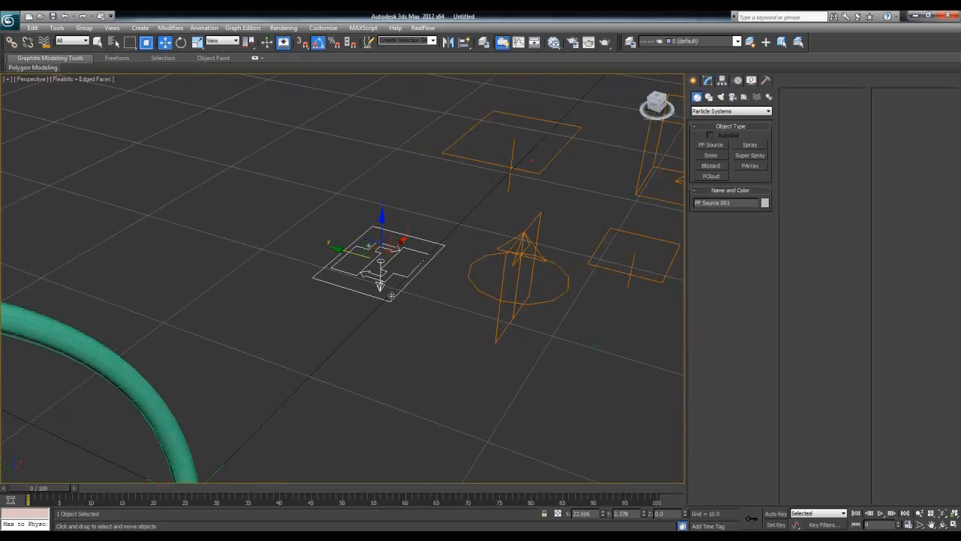
# - Open Particle View and place its window clear of the PF Source icon
pyautogui.press('6')
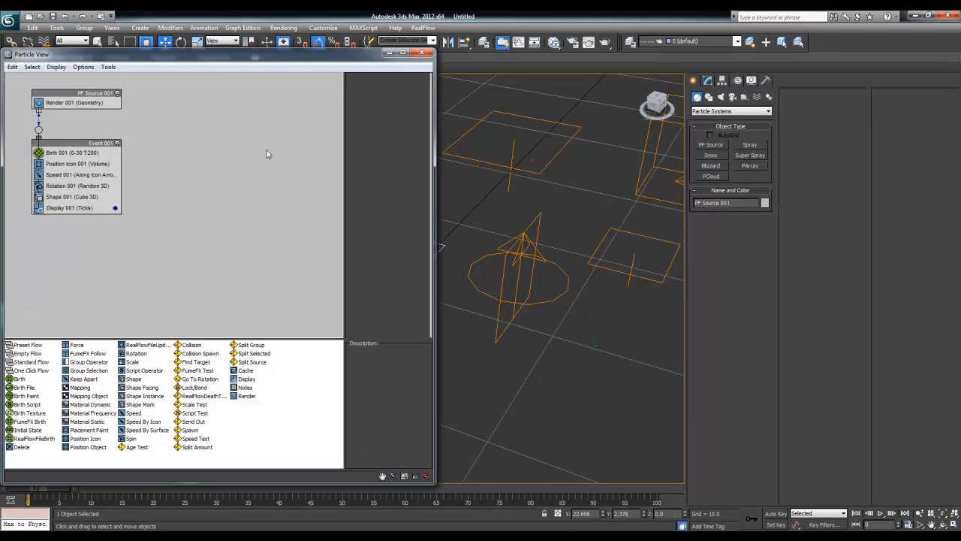
pyautogui.moveTo(221, 57); pyautogui.dragTo(743, 79)
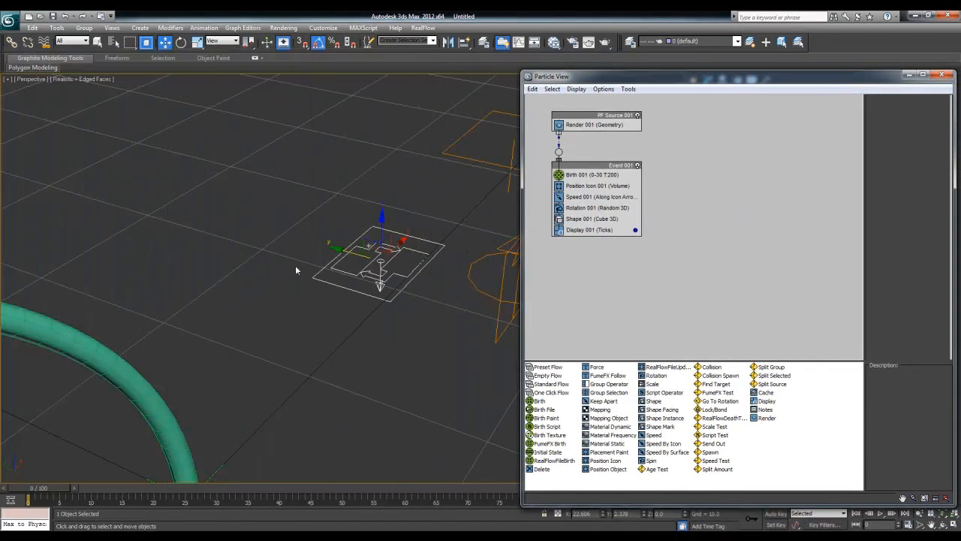
pyautogui.moveTo(296, 271); pyautogui.dragTo(240, 283, button='middle')
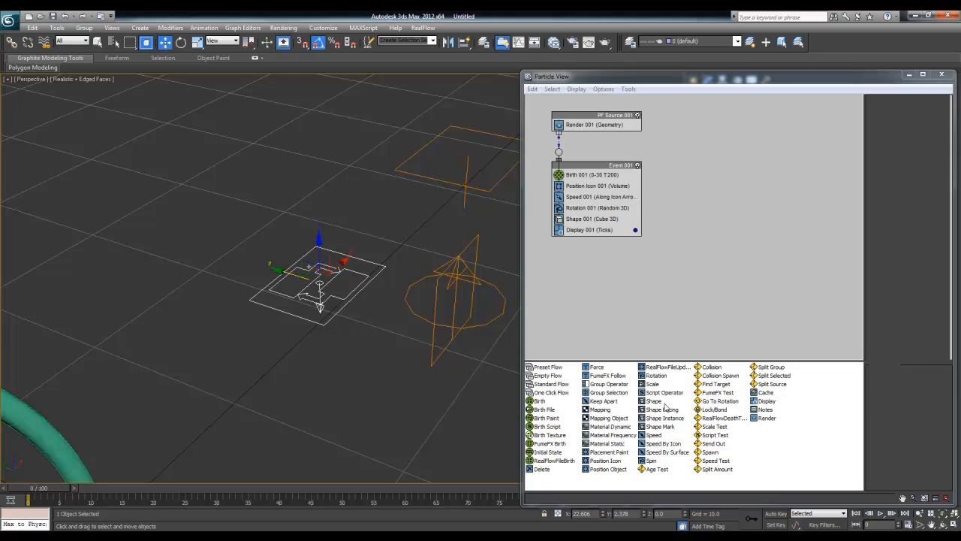
pyautogui.middleClick(712, 231)
pyautogui.middleClick(667, 245)
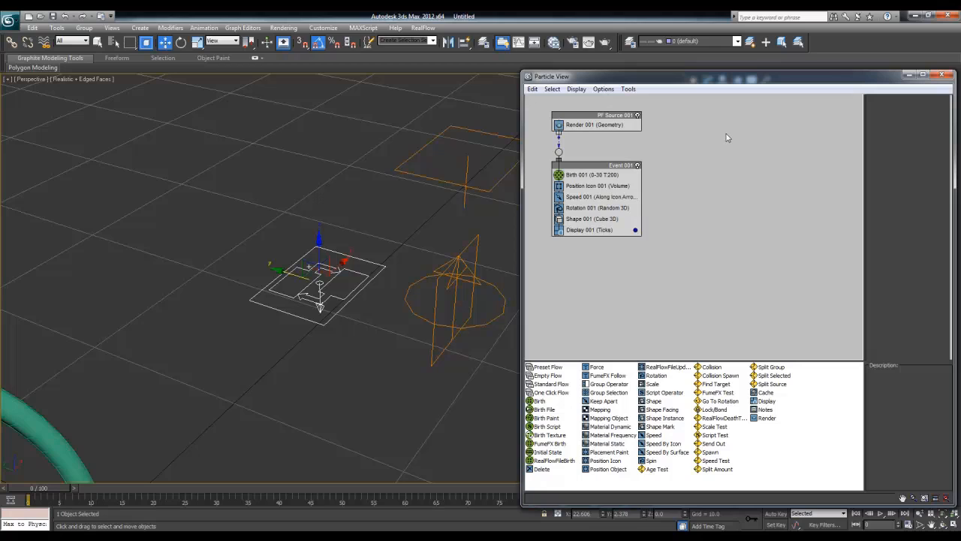
pyautogui.click(309, 266)
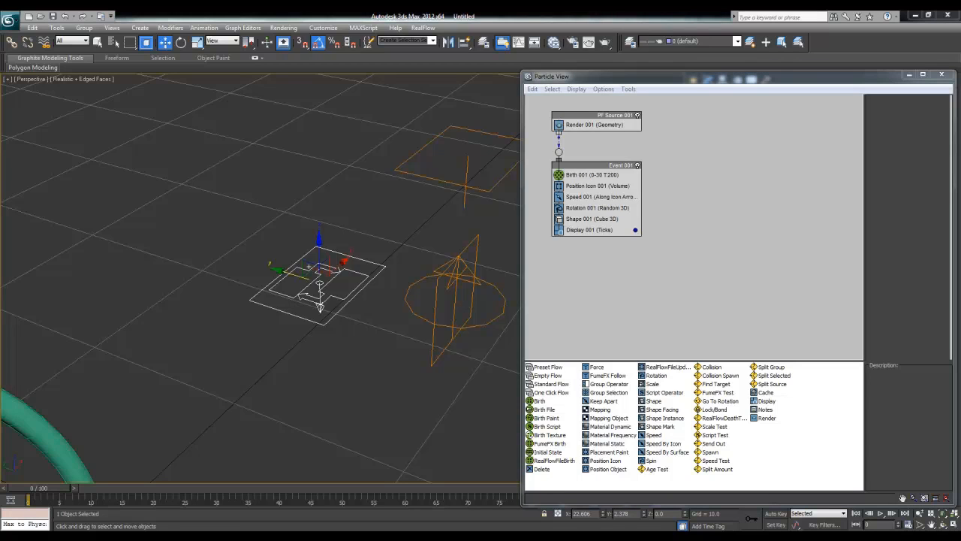
pyautogui.click(739, 227)
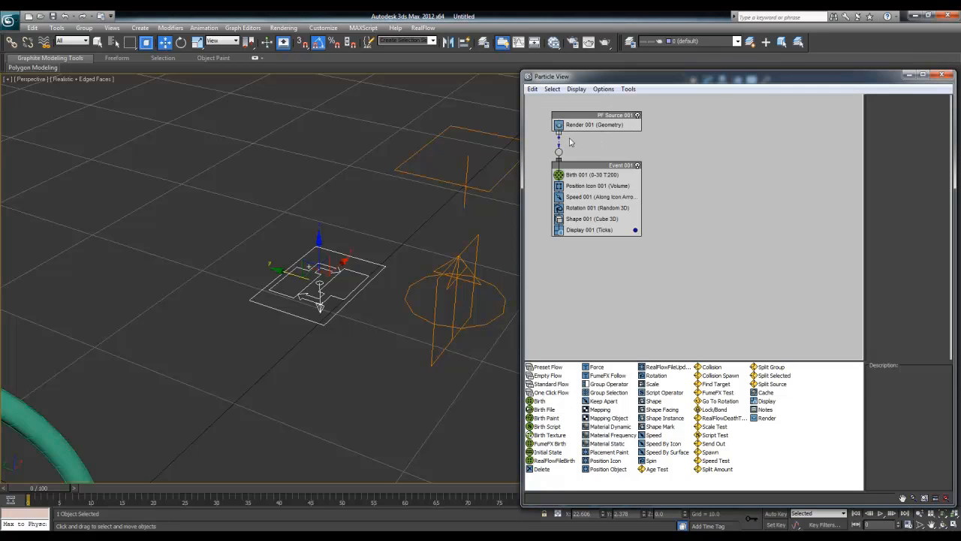
pyautogui.moveTo(349, 195); pyautogui.dragTo(278, 253, button='middle')
pyautogui.scroll(-3, 298, 268)
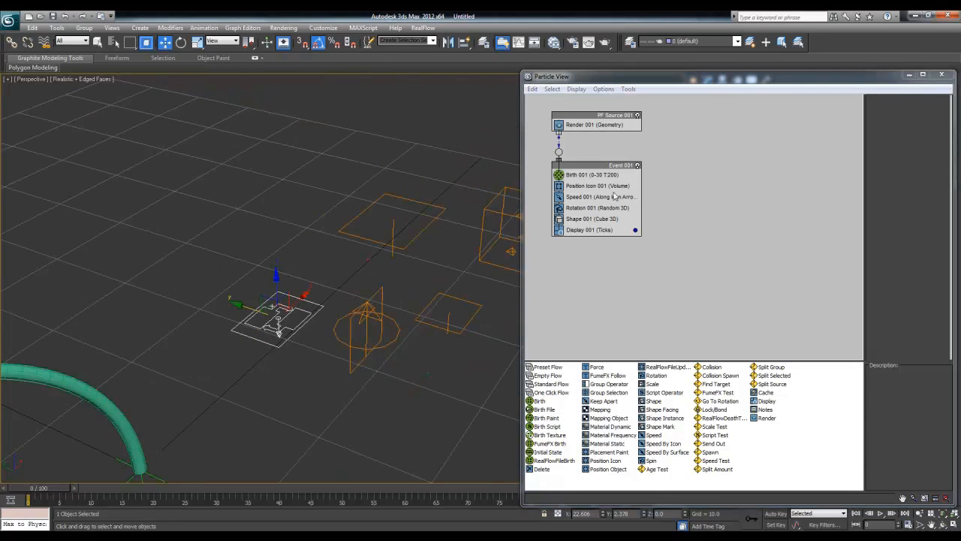
# - Try out the Birth operator's emit range and its Rate option, ending with Emit Stop at 30 and Amount active
pyautogui.click(593, 175)
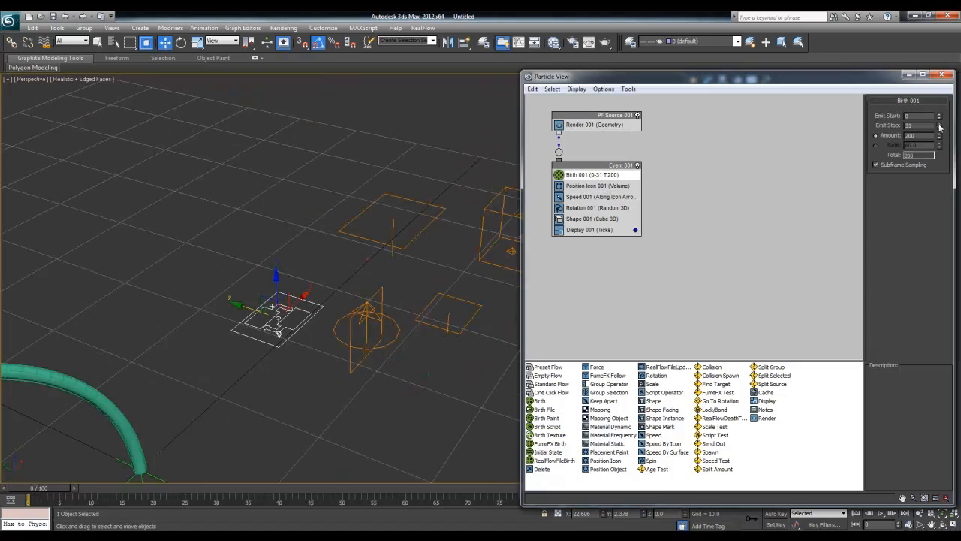
pyautogui.moveTo(935, 118); pyautogui.dragTo(937, 157)
pyautogui.moveTo(937, 121)
pyautogui.mouseDown()
pyautogui.moveTo(940, 140)
pyautogui.moveTo(936, 122)
pyautogui.mouseUp()
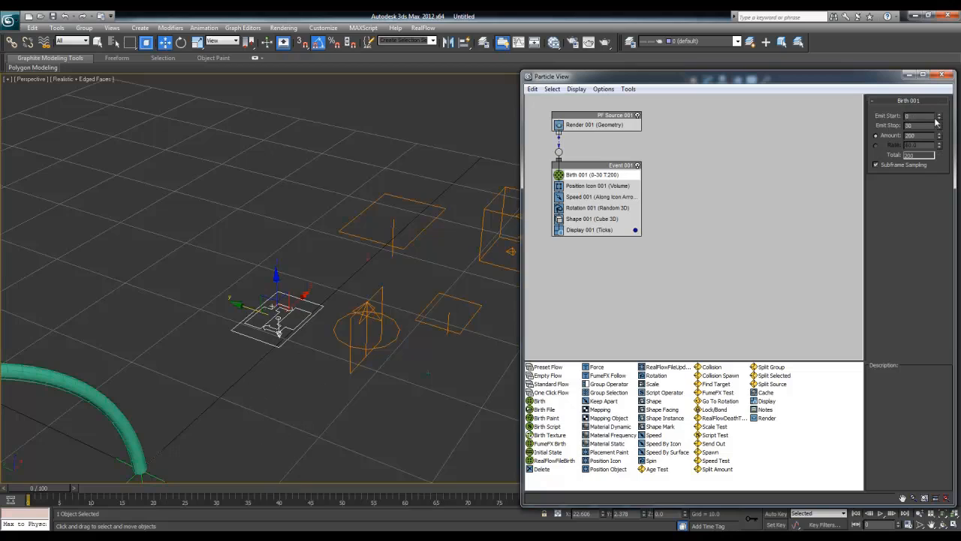
pyautogui.click(876, 145)
pyautogui.click(875, 136)
pyautogui.click(875, 145)
pyautogui.click(875, 136)
# - Cycle the Position Icon operator's location through Pivot, Vertices, Edges and Surface, ending on Volume
pyautogui.click(598, 185)
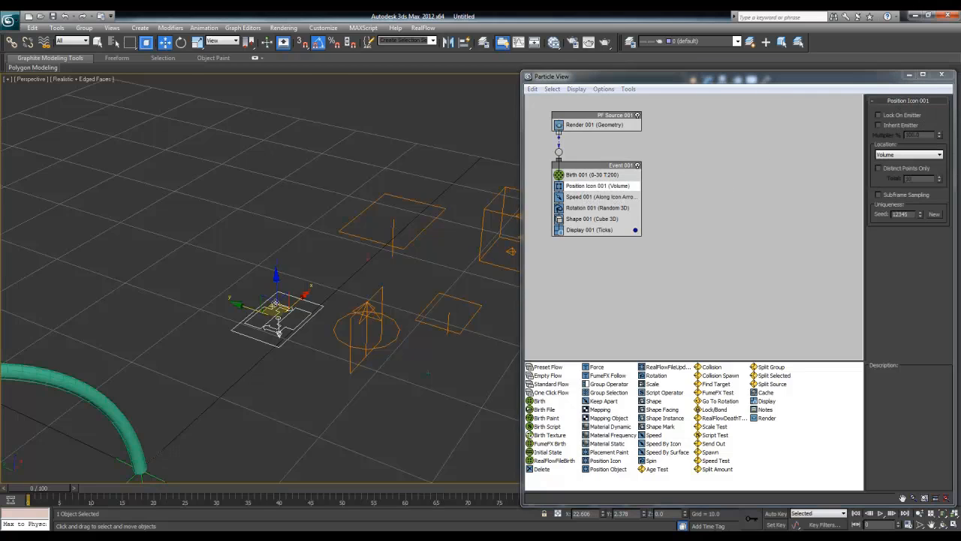
pyautogui.scroll(3, 275, 303)
pyautogui.click(898, 160)
pyautogui.click(898, 159)
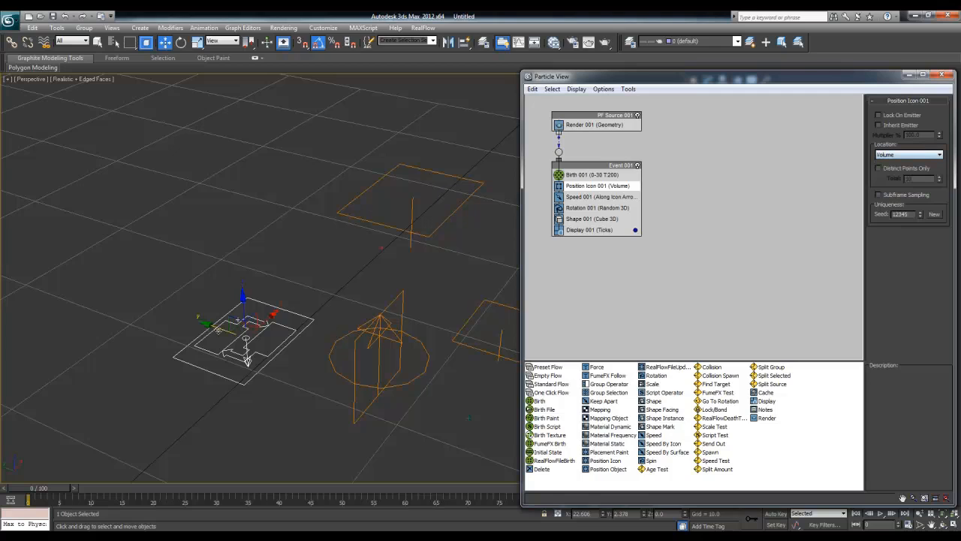
pyautogui.click(908, 155)
pyautogui.click(886, 163)
pyautogui.click(909, 155)
pyautogui.click(914, 172)
pyautogui.click(906, 156)
pyautogui.click(901, 177)
pyautogui.click(903, 157)
pyautogui.click(887, 183)
pyautogui.click(906, 155)
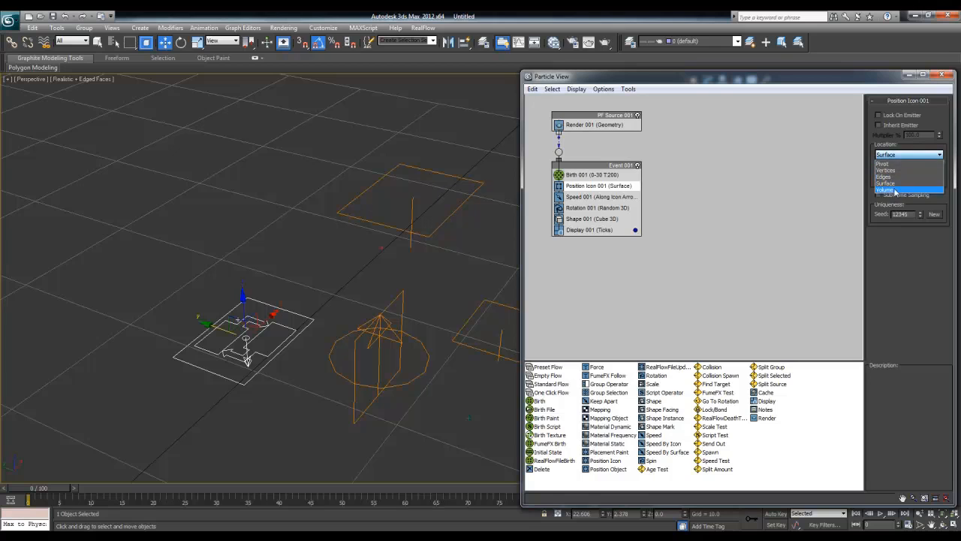
pyautogui.click(894, 190)
# - Set the Position Icon location to Pivot, rotate the PF Source icon -180 degrees about X, and preview the emission by scrubbing
pyautogui.click(908, 155)
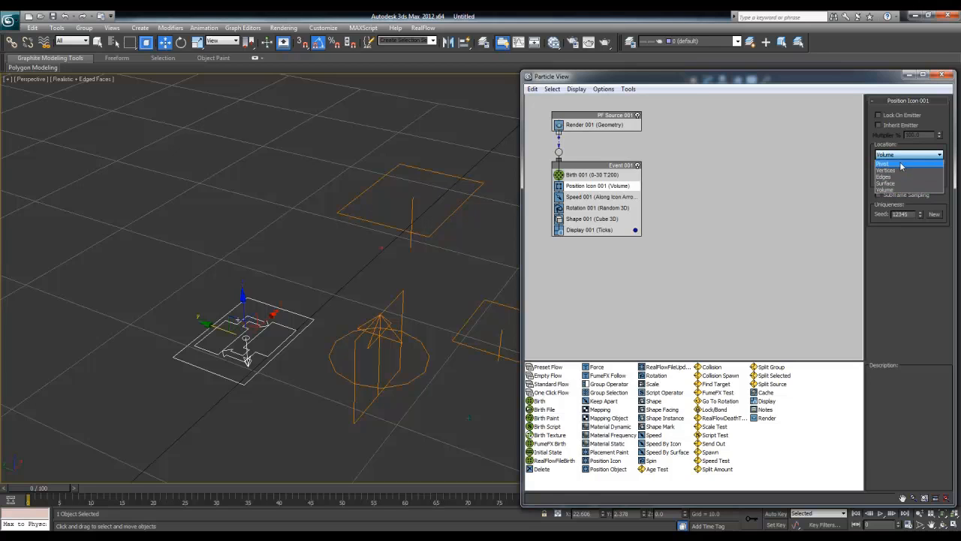
pyautogui.click(886, 163)
pyautogui.press('e')
pyautogui.moveTo(263, 312); pyautogui.dragTo(243, 203)
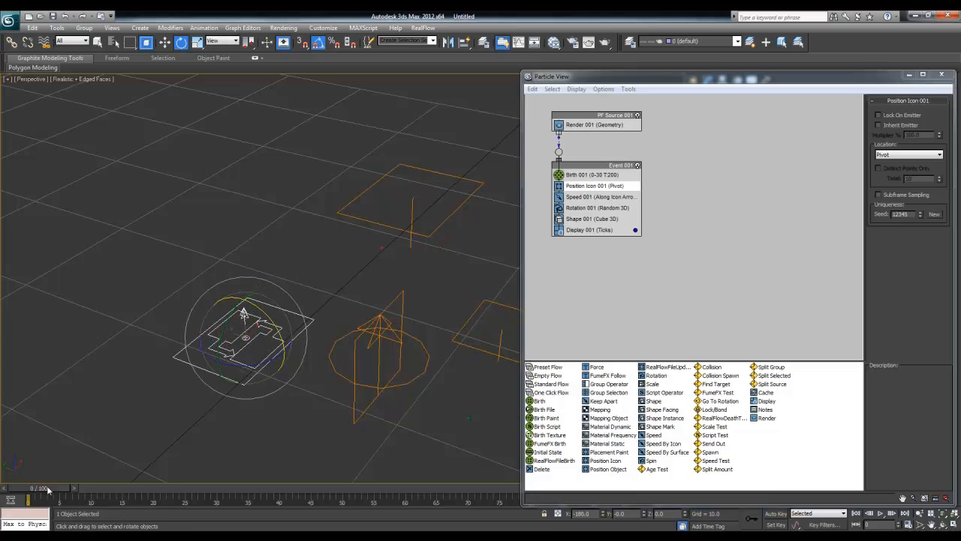
pyautogui.moveTo(48, 488); pyautogui.dragTo(84, 487)
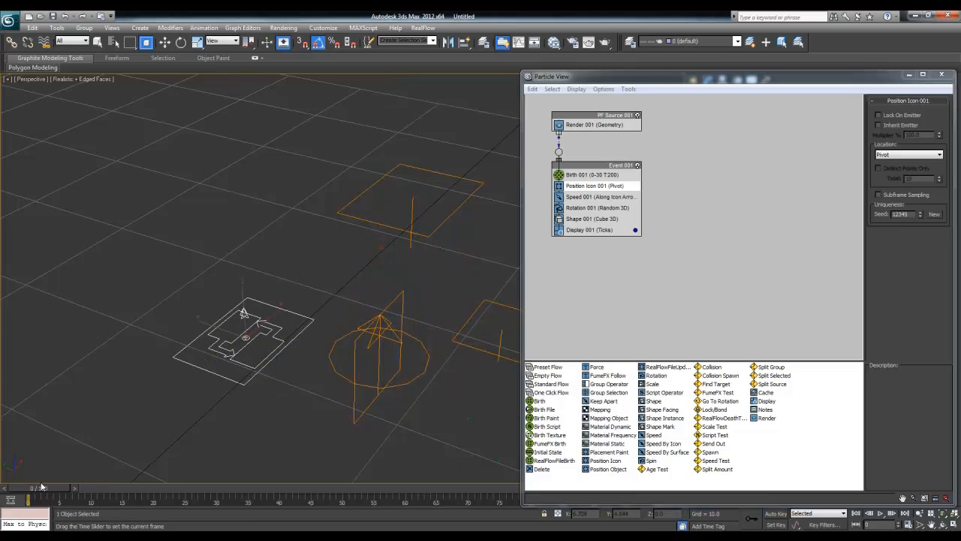
pyautogui.press('e')
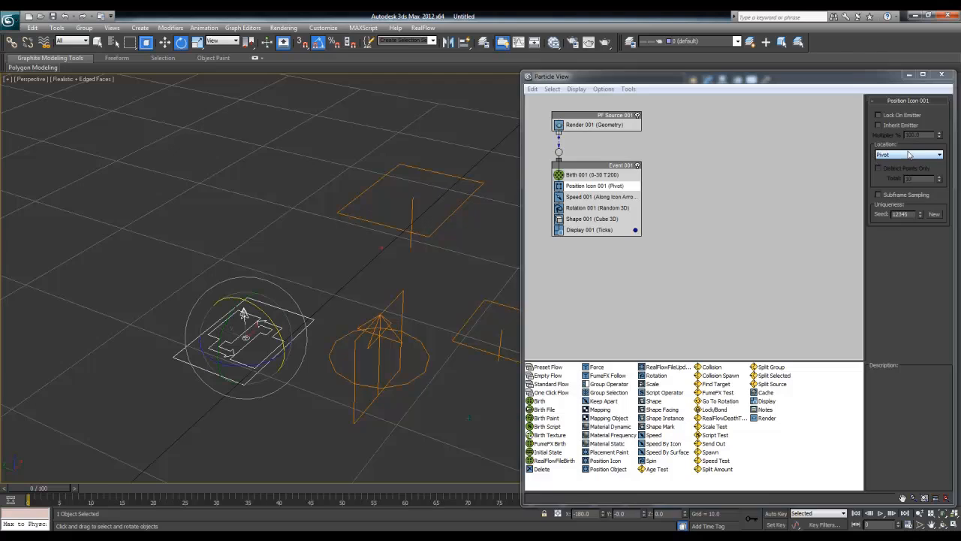
# - Set the Position Icon location to Vertices and scrub the first frames to preview the emission
pyautogui.click(909, 154)
pyautogui.click(902, 171)
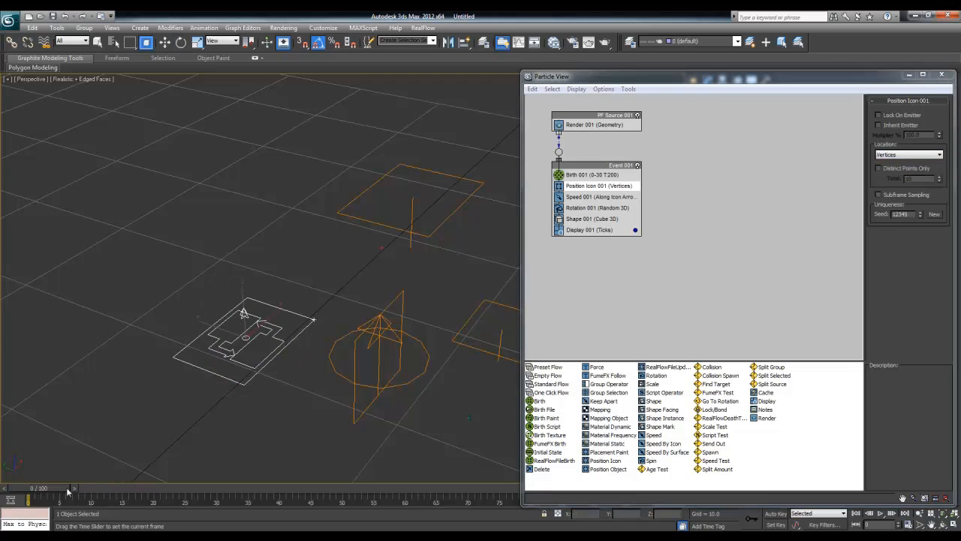
pyautogui.moveTo(68, 491); pyautogui.dragTo(37, 489)
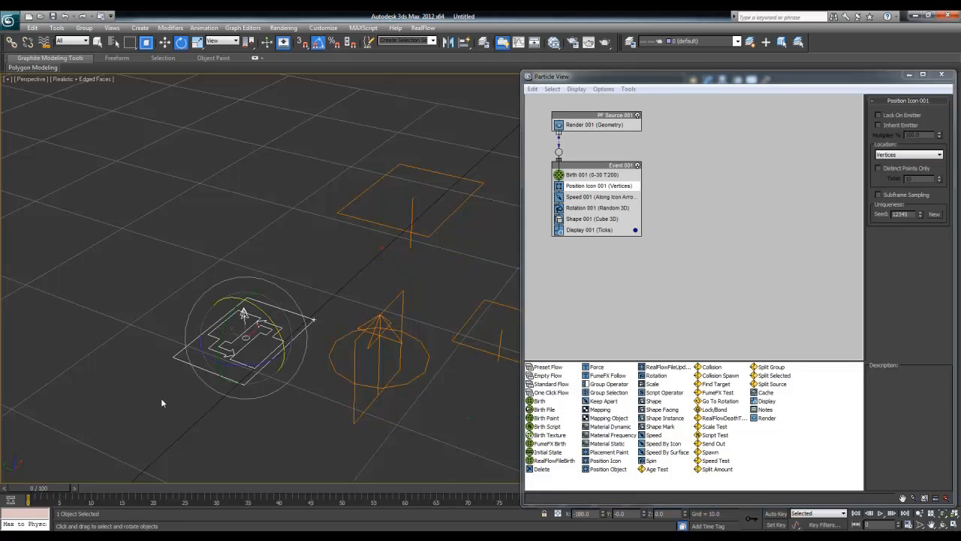
pyautogui.moveTo(161, 403); pyautogui.dragTo(234, 391, button='middle')
# - Inspect the Speed operator's settings, scrub the first frames to preview the motion, and view the Rotation operator's settings
pyautogui.click(583, 197)
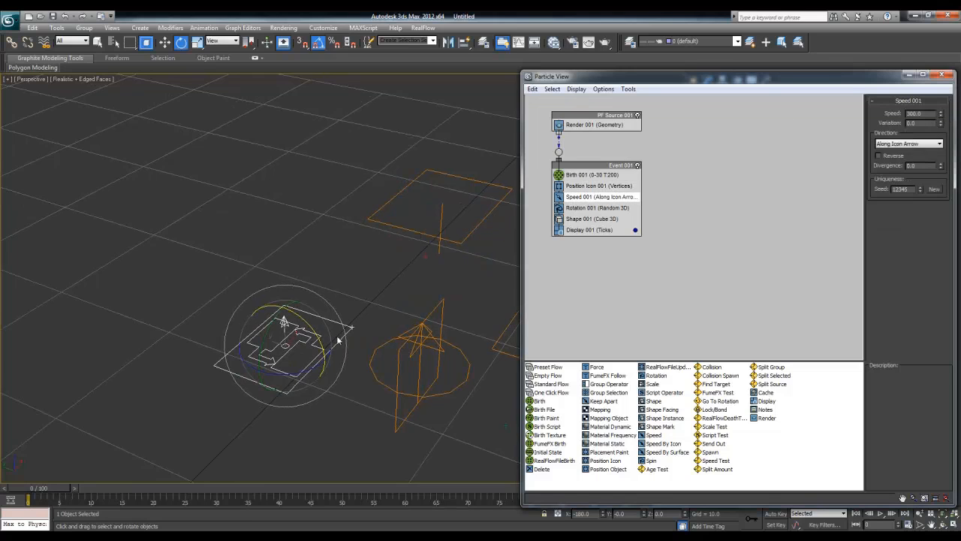
pyautogui.moveTo(59, 489); pyautogui.dragTo(32, 489)
pyautogui.press('e')
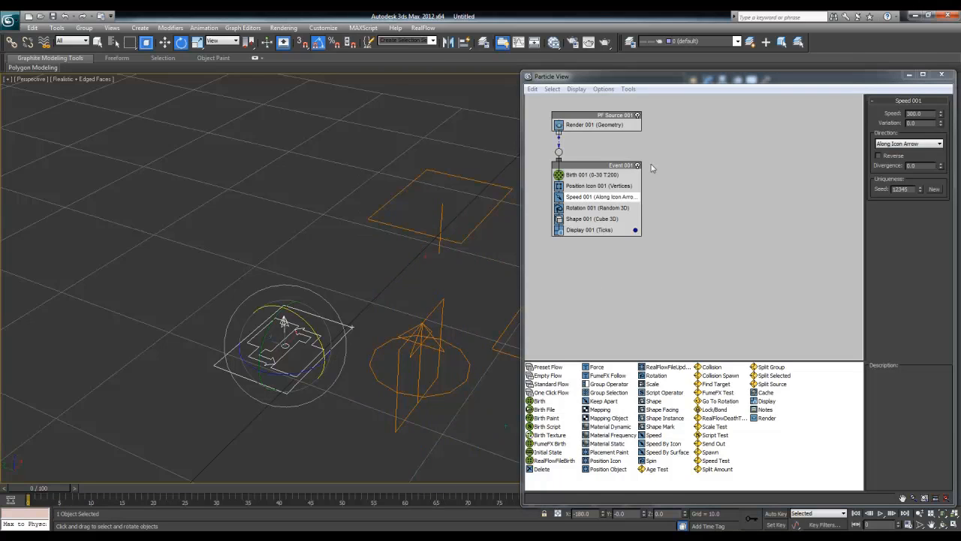
pyautogui.click(601, 208)
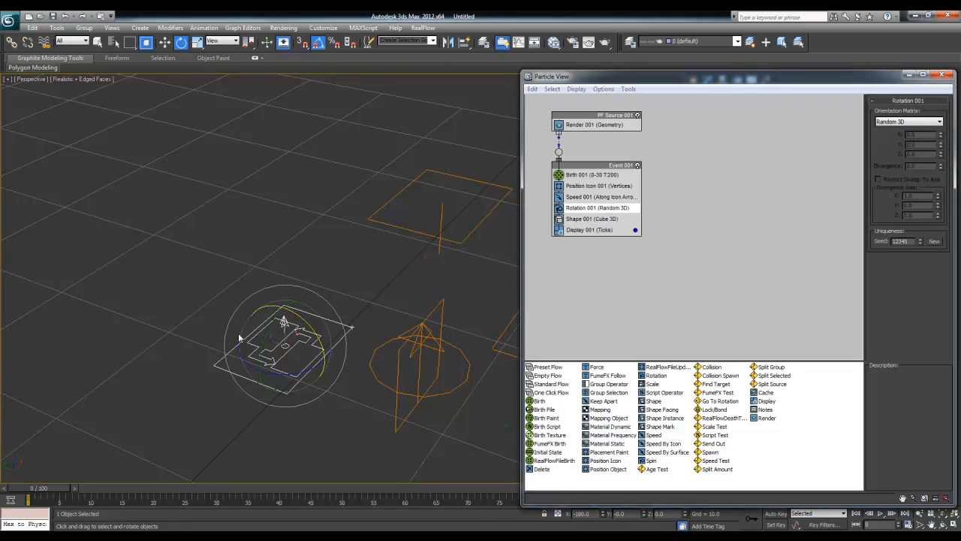
# - Set the Display operator's type to Geometry and reduce the Shape operator's cube size to about 3.7
pyautogui.click(598, 230)
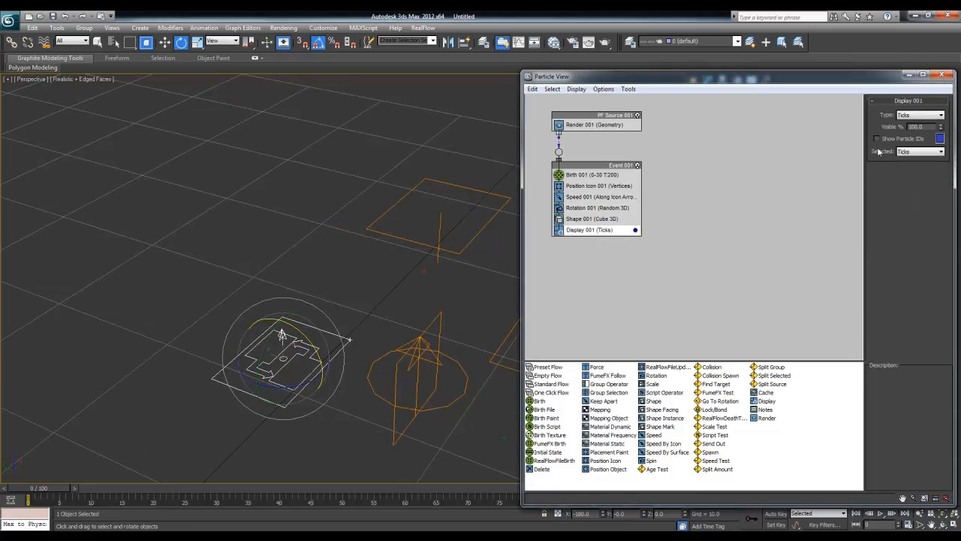
pyautogui.click(913, 116)
pyautogui.click(913, 161)
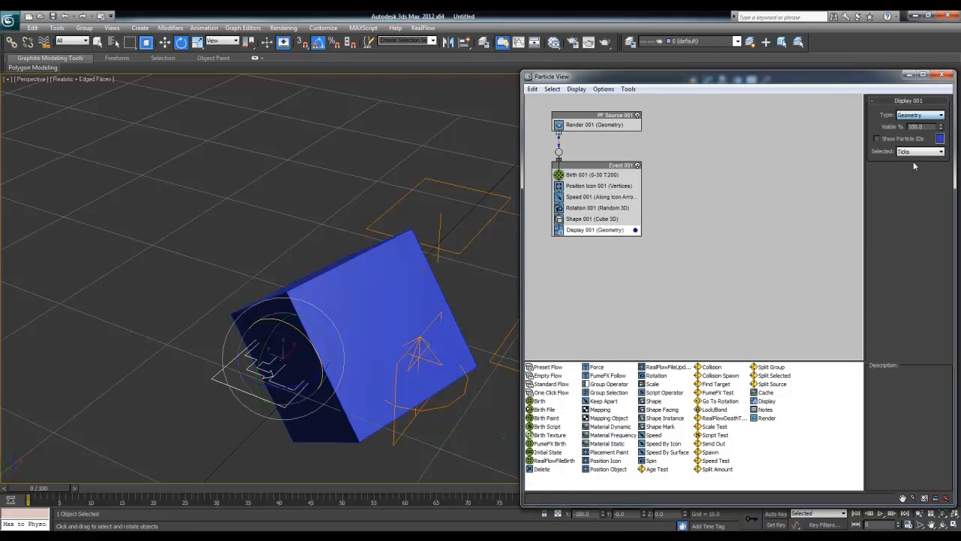
pyautogui.click(591, 218)
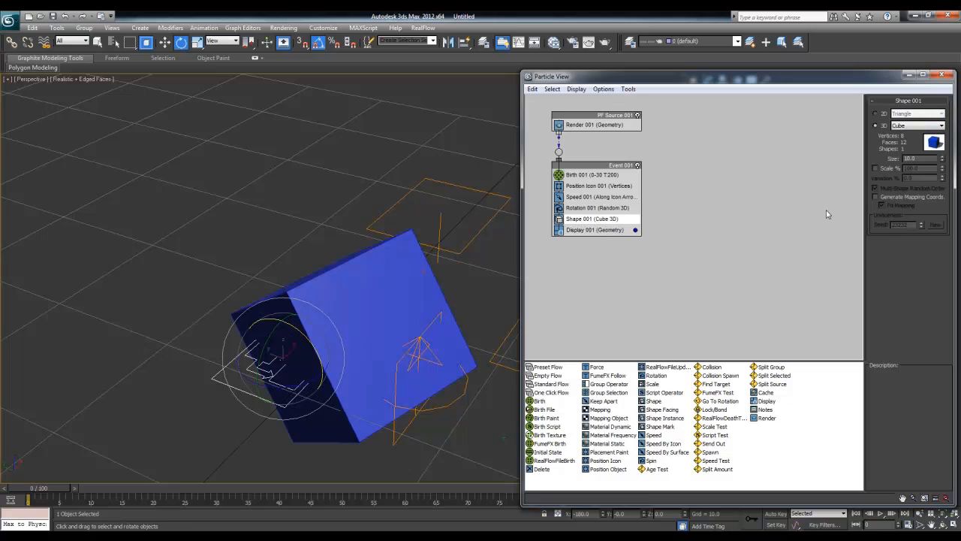
pyautogui.moveTo(941, 158); pyautogui.dragTo(943, 196)
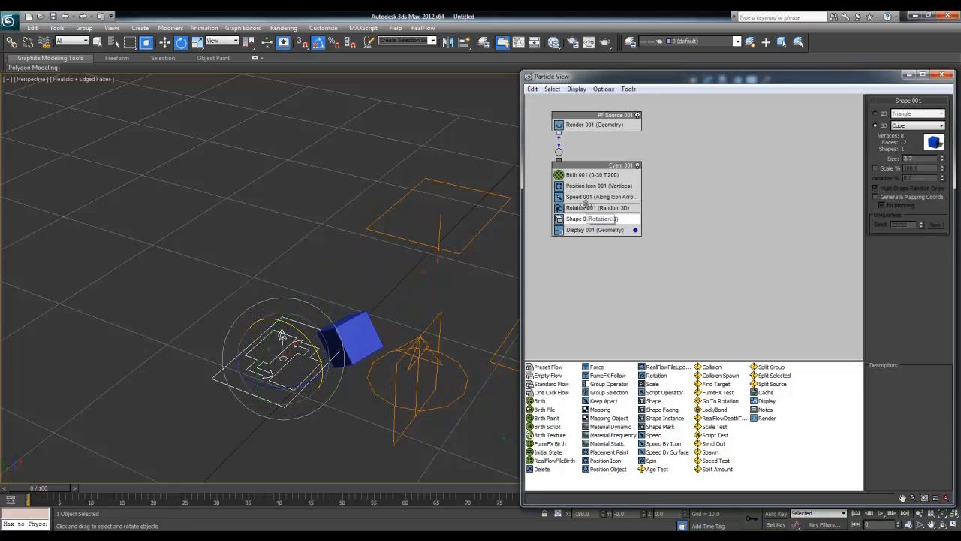
# - Set the Position Icon operator's location to Volume
pyautogui.click(598, 185)
pyautogui.click(914, 155)
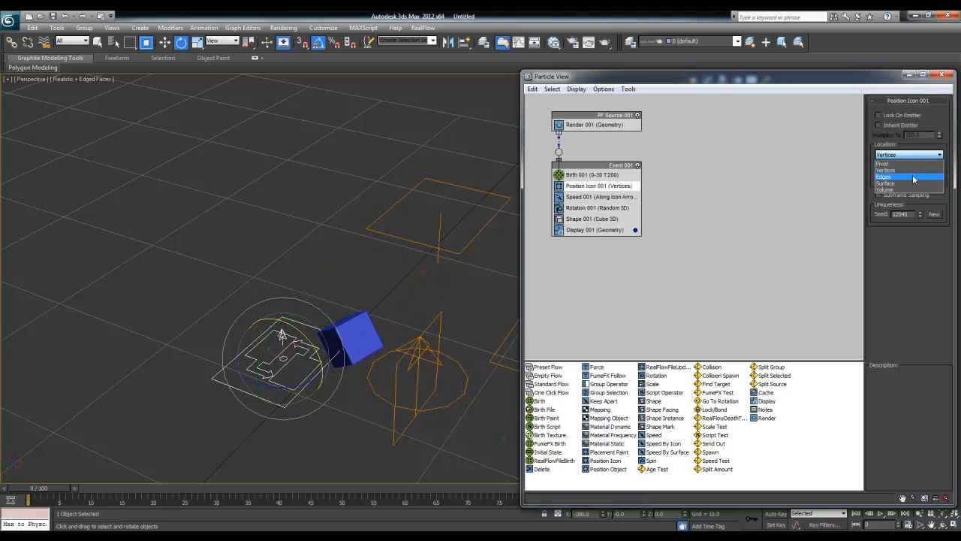
pyautogui.click(911, 189)
# - Choose Random 3D as the Rotation operator's orientation matrix and scrub the timeline to frame 3
pyautogui.click(597, 207)
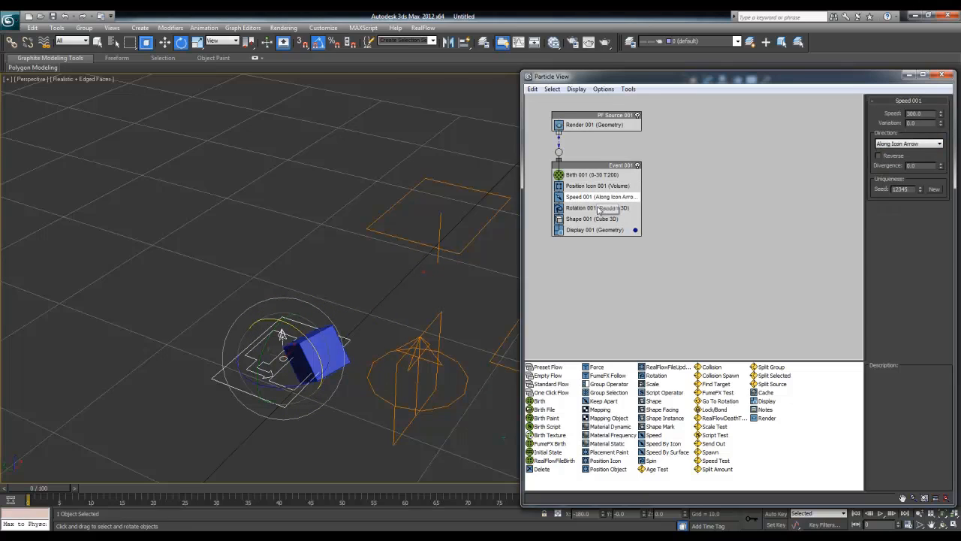
pyautogui.click(922, 121)
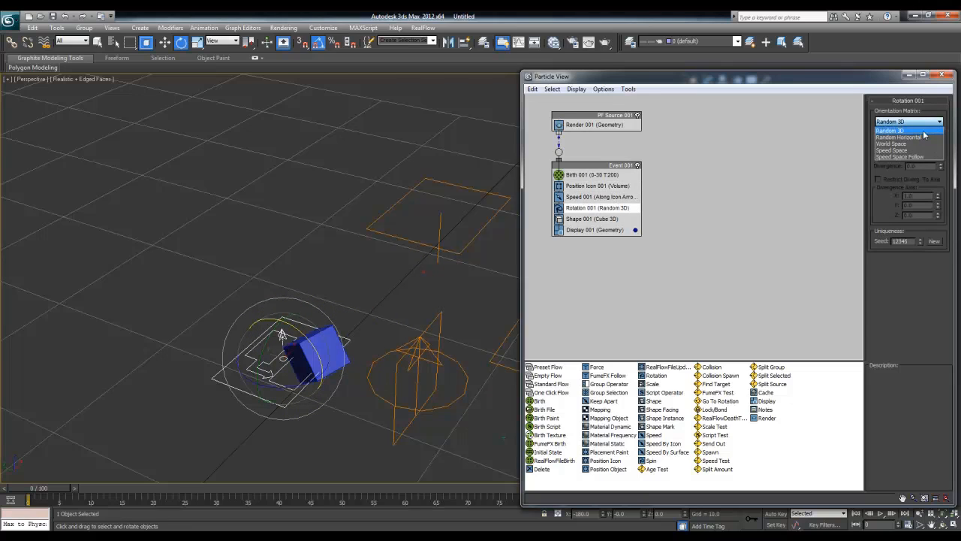
pyautogui.click(924, 132)
pyautogui.moveTo(66, 489); pyautogui.dragTo(86, 496)
pyautogui.press('e')
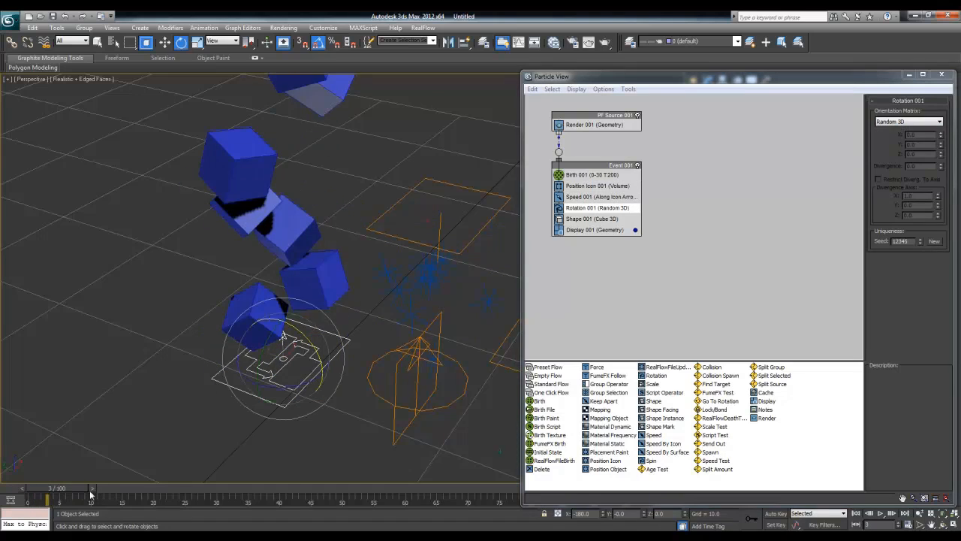
# - Try the Random Horizontal and World Space orientations for the Rotation operator and examine how the cubes align
pyautogui.click(905, 120)
pyautogui.click(893, 140)
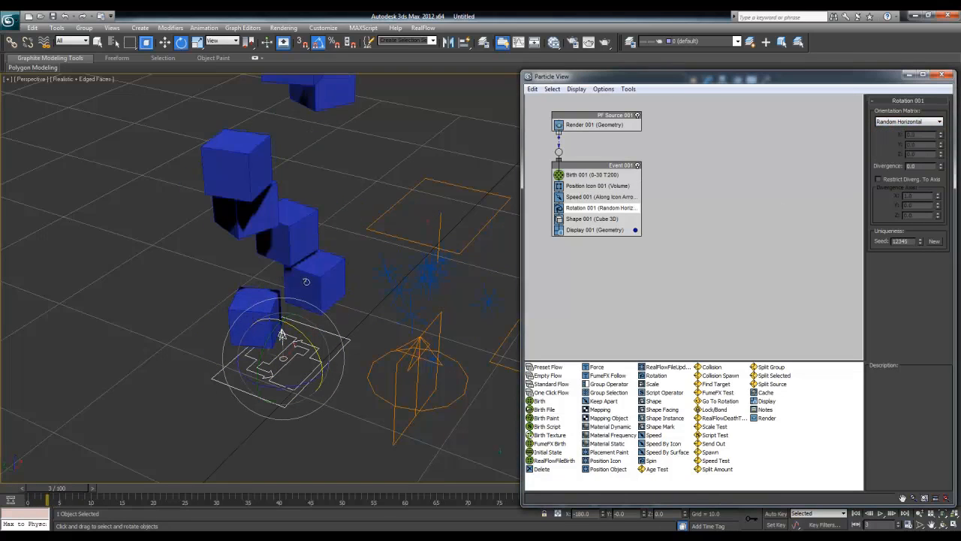
pyautogui.click(884, 123)
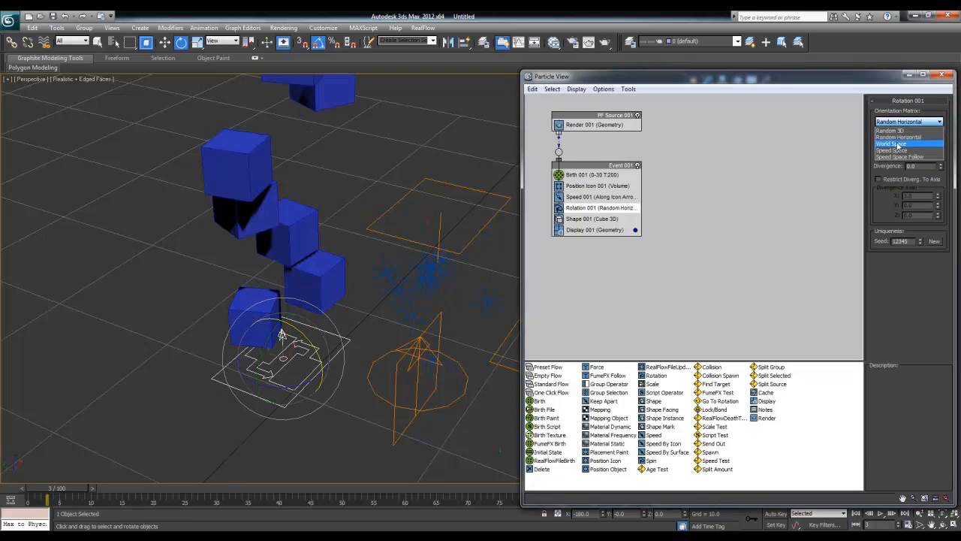
pyautogui.click(897, 150)
pyautogui.keyDown('alt'); pyautogui.moveTo(239, 317); pyautogui.dragTo(284, 298, button='middle'); pyautogui.keyUp('alt')
pyautogui.scroll(5, 300, 294)
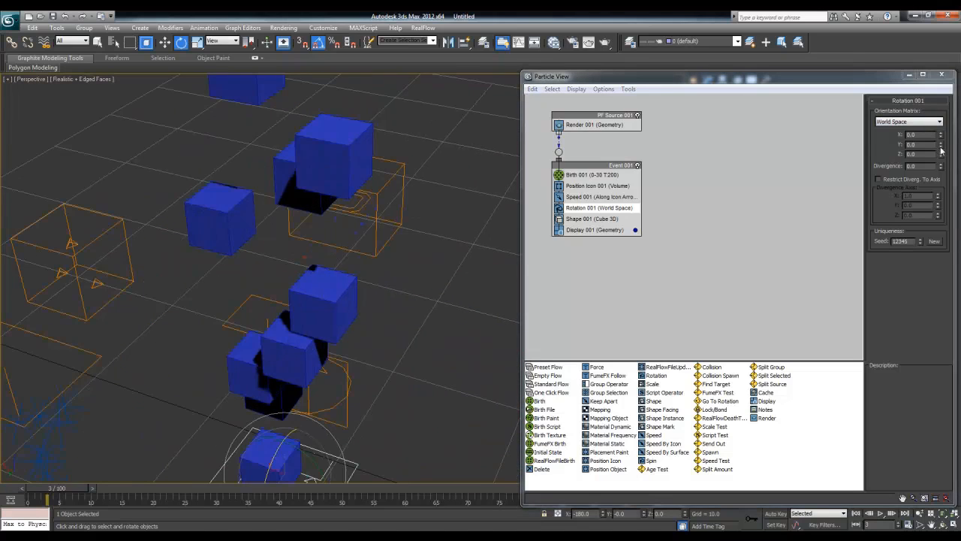
# - Try the Speed Space orientation and tilt the PF Source icon to test how the cubes follow its direction
pyautogui.click(924, 123)
pyautogui.click(905, 150)
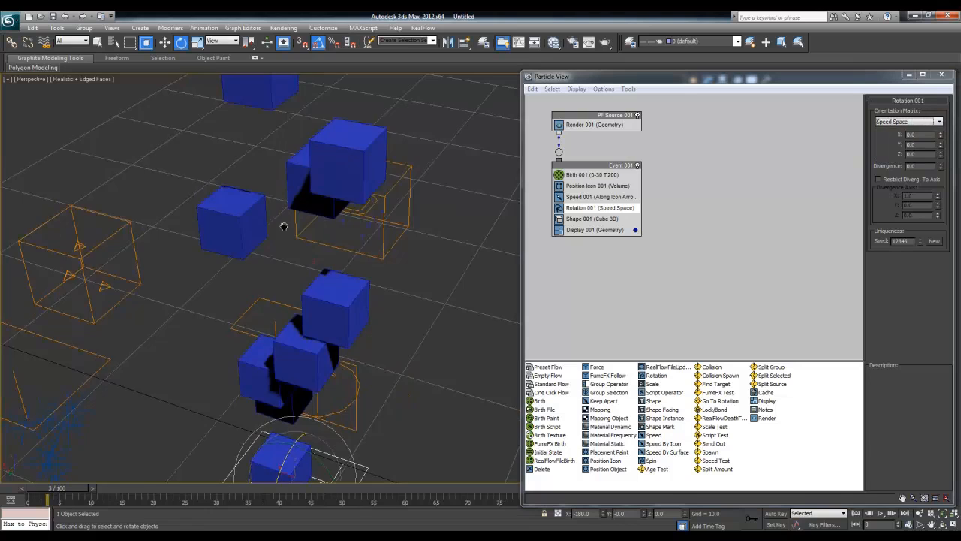
pyautogui.scroll(-5, 164, 402)
pyautogui.moveTo(66, 487)
pyautogui.mouseDown()
pyautogui.moveTo(101, 492)
pyautogui.moveTo(66, 494)
pyautogui.mouseUp()
pyautogui.press('e')
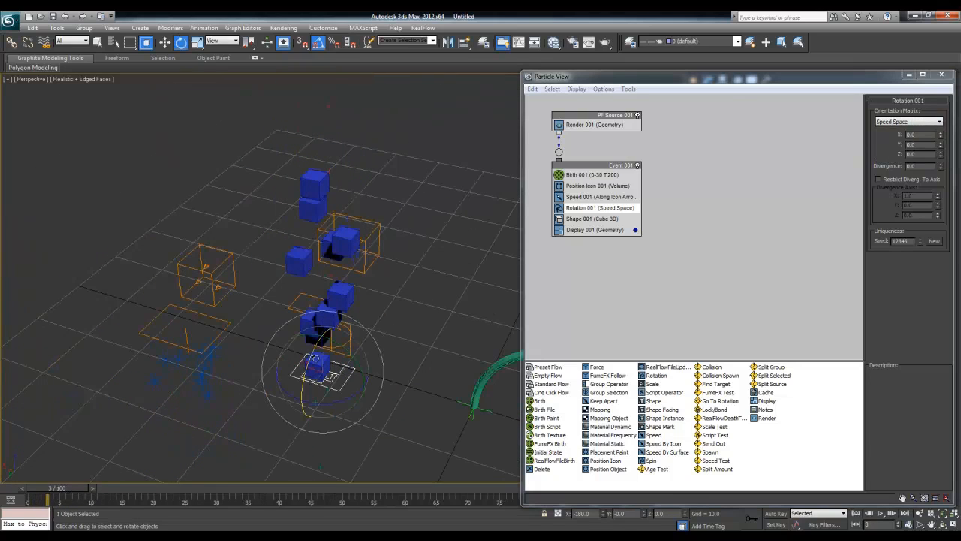
pyautogui.moveTo(308, 354); pyautogui.dragTo(316, 329)
# - Set the Rotation operator's orientation matrix to Speed Space Follow and rotate the PF Source icon to 160 degrees about X
pyautogui.click(912, 121)
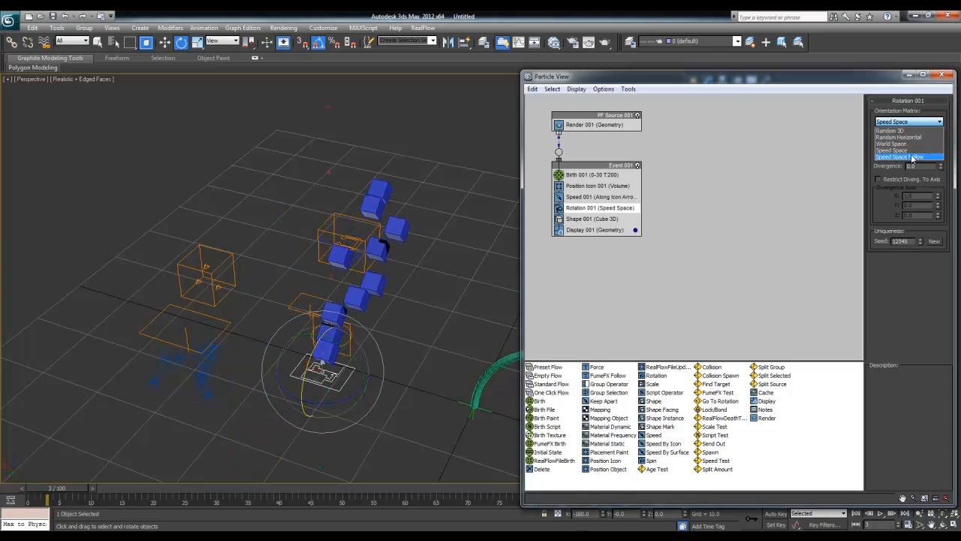
pyautogui.click(909, 156)
pyautogui.moveTo(340, 348)
pyautogui.mouseDown()
pyautogui.moveTo(322, 343)
pyautogui.moveTo(345, 356)
pyautogui.mouseUp()
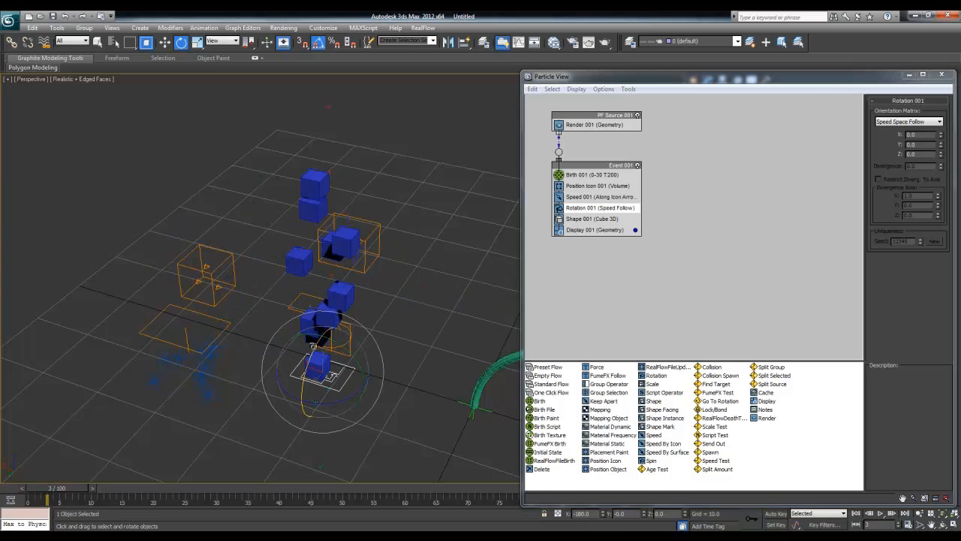
pyautogui.moveTo(290, 412); pyautogui.dragTo(377, 291)
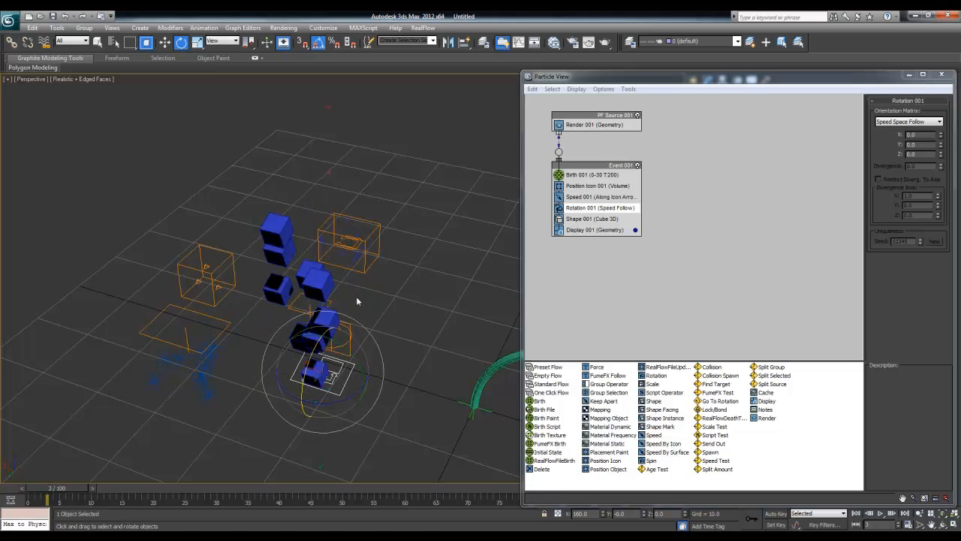
# - Replace Event 001's Shape operator with a Shape Instance operator and select it to show its parameters
pyautogui.moveTo(363, 253); pyautogui.dragTo(338, 221, button='middle')
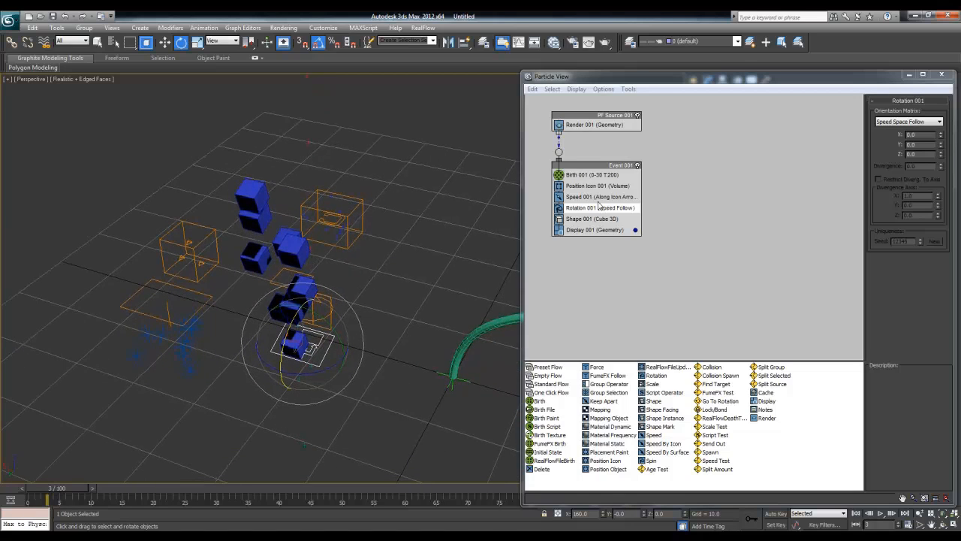
pyautogui.click(597, 219)
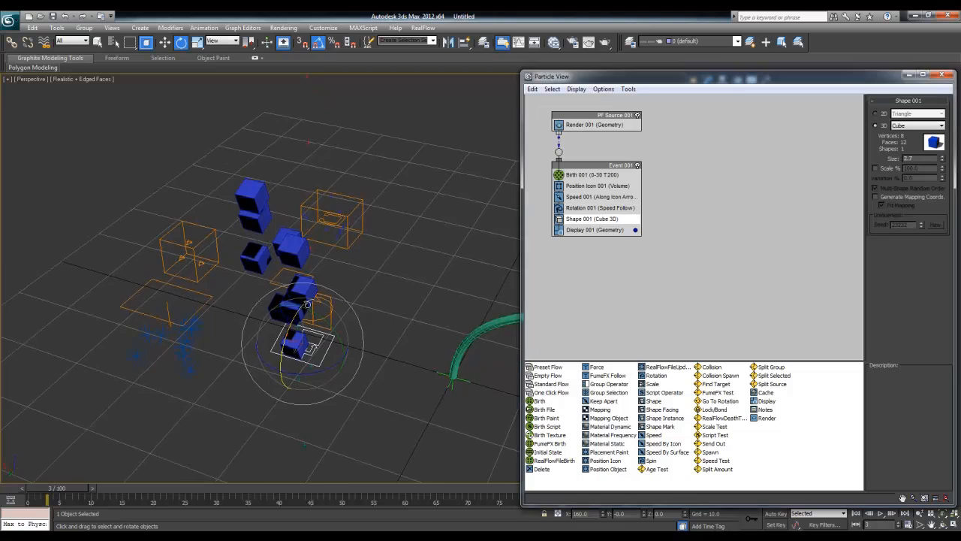
pyautogui.scroll(3, 437, 314)
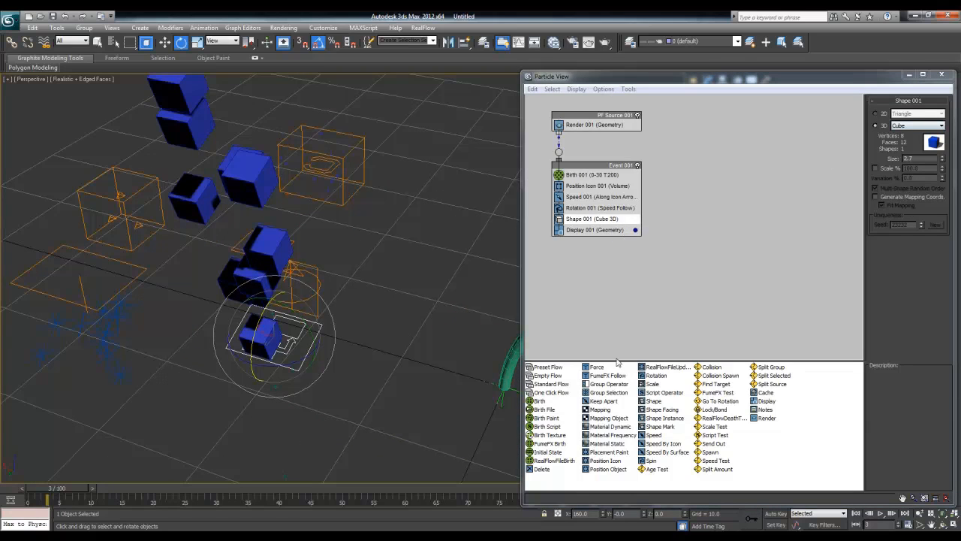
pyautogui.moveTo(650, 417); pyautogui.dragTo(614, 225)
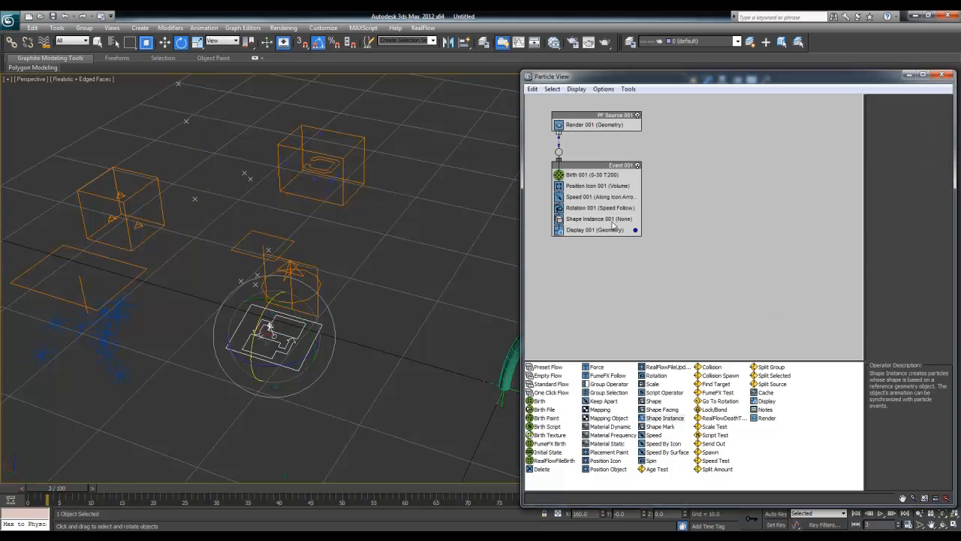
pyautogui.click(612, 219)
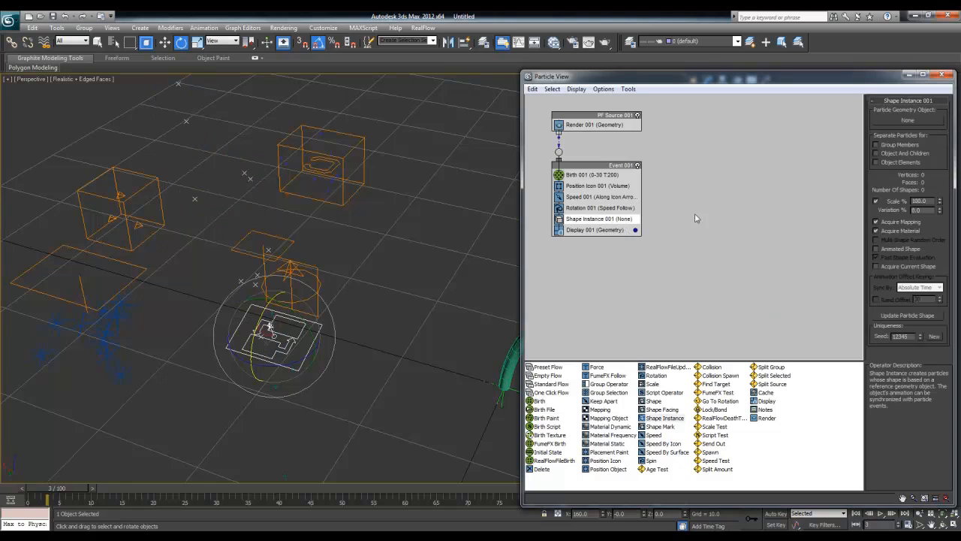
# - Assign the green hose as the Shape Instance's particle geometry object and scrub the timeline to frame 15
pyautogui.click(915, 122)
pyautogui.scroll(4, 365, 302)
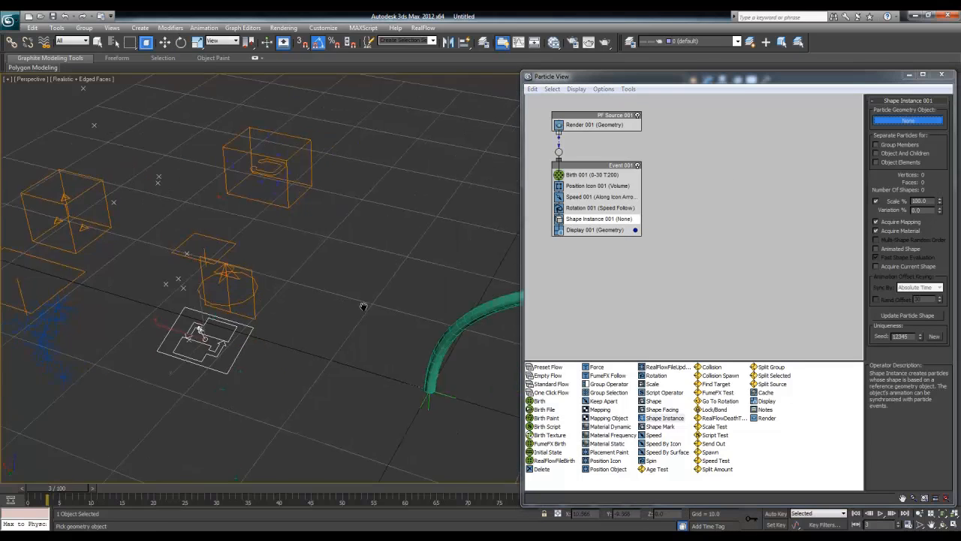
pyautogui.click(447, 310)
pyautogui.moveTo(265, 406); pyautogui.dragTo(344, 478, button='middle')
pyautogui.moveTo(457, 490); pyautogui.dragTo(123, 486)
pyautogui.press('w')
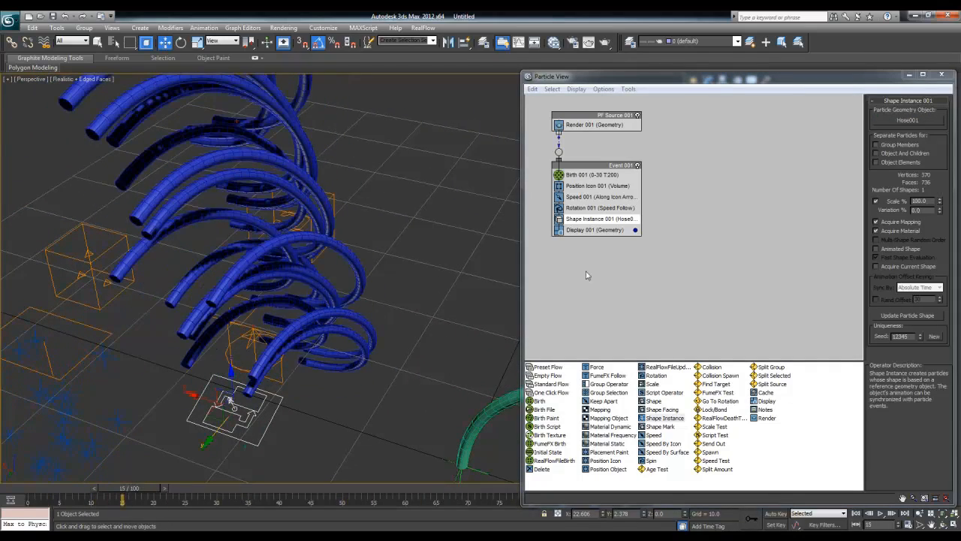
# - Delete PF Source 001 from the particle flow and close Particle View
pyautogui.click(596, 118)
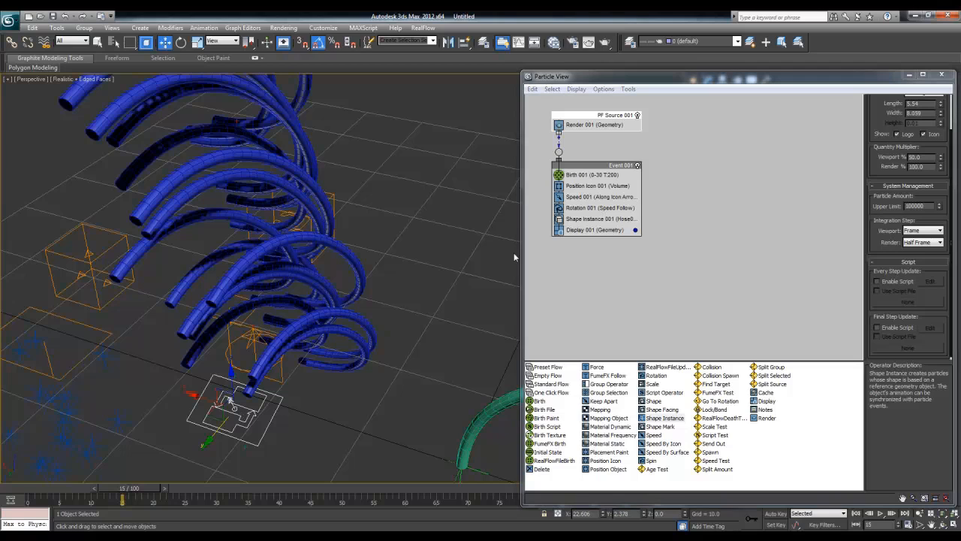
pyautogui.press('Delete')
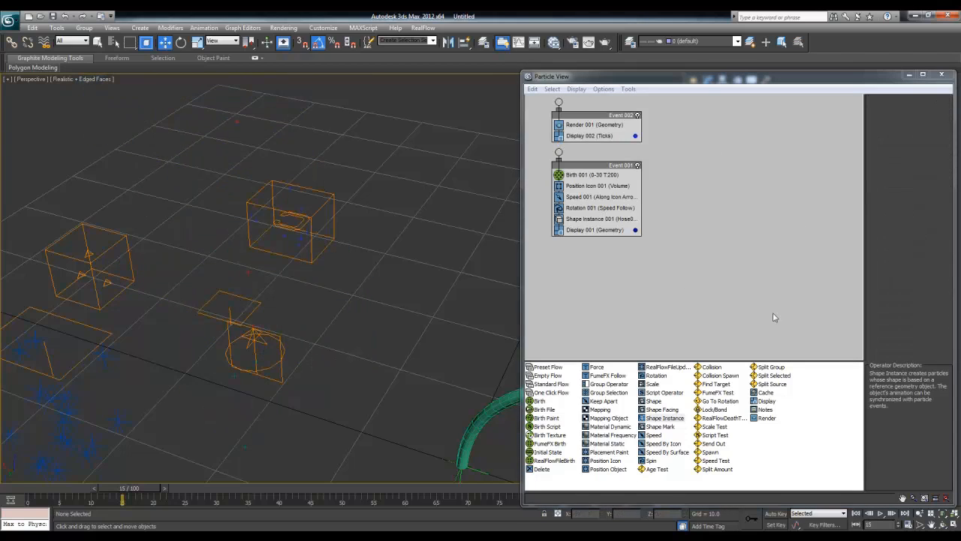
pyautogui.click(941, 74)
# - Select the Super Spray emitter, examine its particle stream and return the timeline to frame 0
pyautogui.click(339, 332)
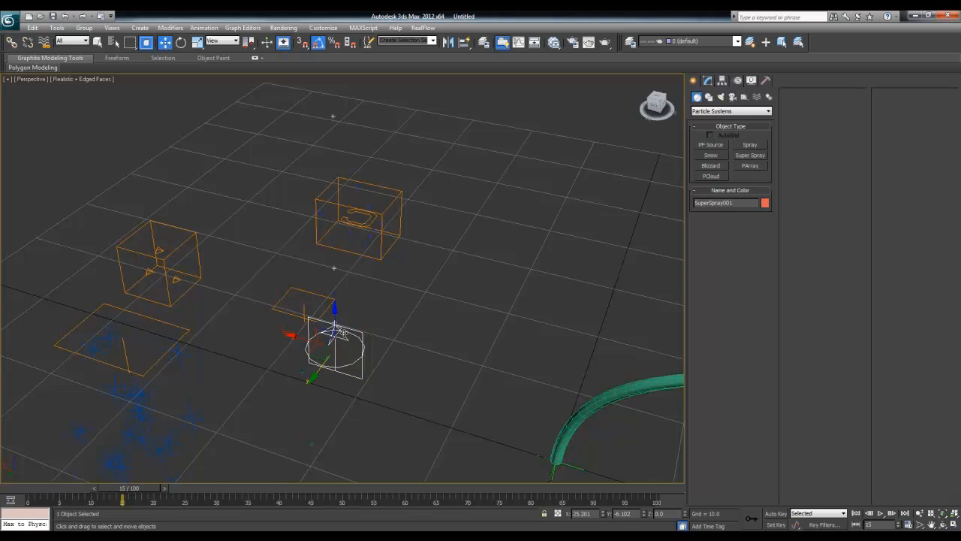
pyautogui.scroll(-6, 552, 352)
pyautogui.keyDown('alt'); pyautogui.moveTo(552, 353); pyautogui.dragTo(417, 262, button='middle'); pyautogui.keyUp('alt')
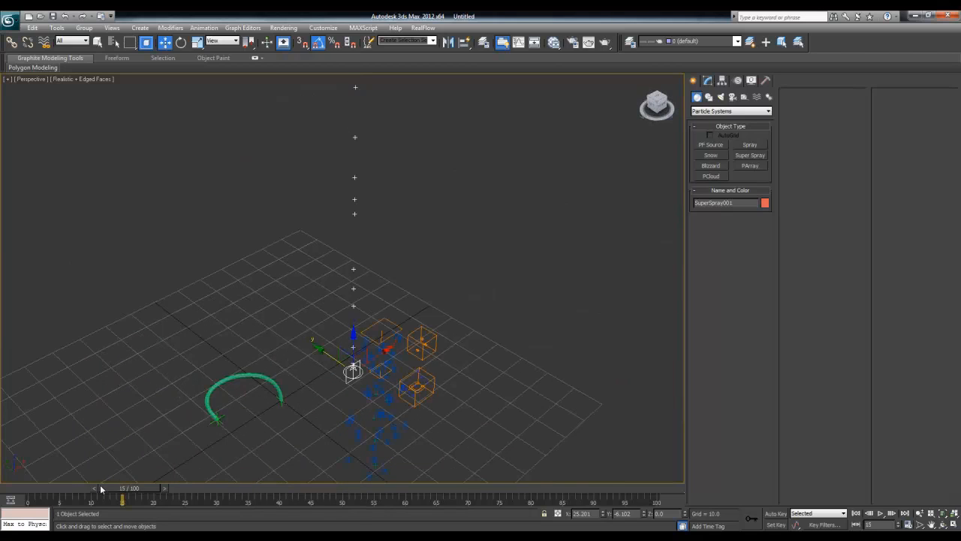
pyautogui.moveTo(126, 488); pyautogui.dragTo(22, 493)
# - Select the Blizzard emitter, frame it in the viewport and scrub to frame 7 to examine its particles
pyautogui.click(380, 374)
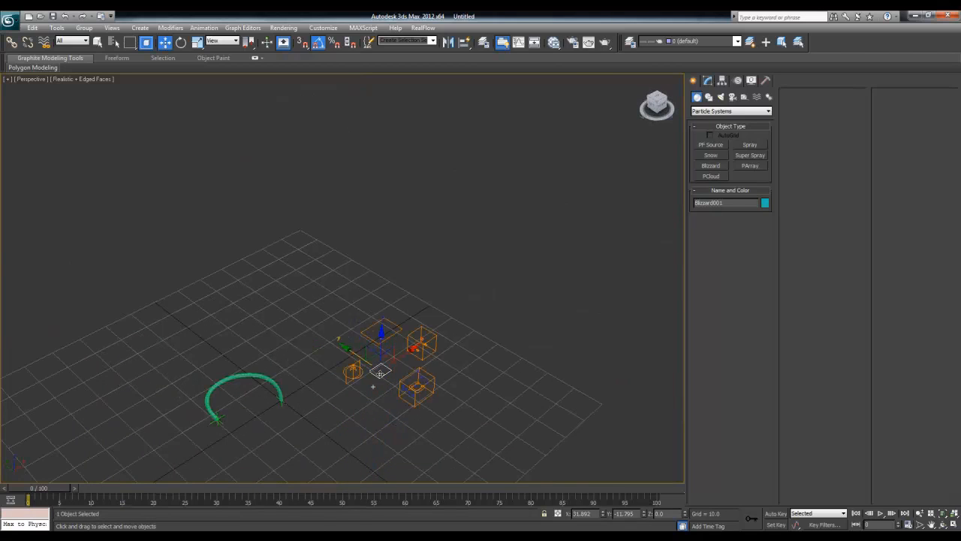
pyautogui.press('z')
pyautogui.scroll(-4, 358, 322)
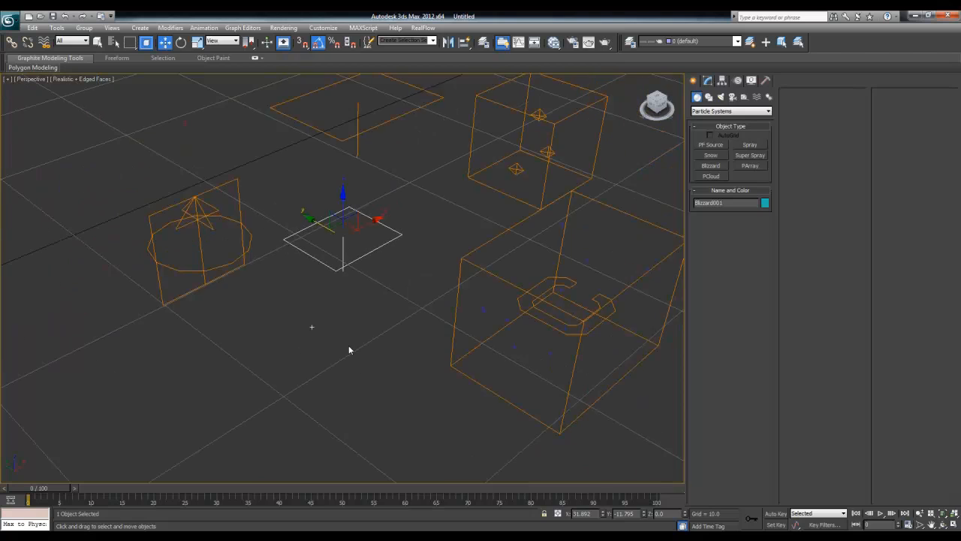
pyautogui.scroll(-3, 348, 347)
pyautogui.moveTo(60, 488); pyautogui.dragTo(103, 474)
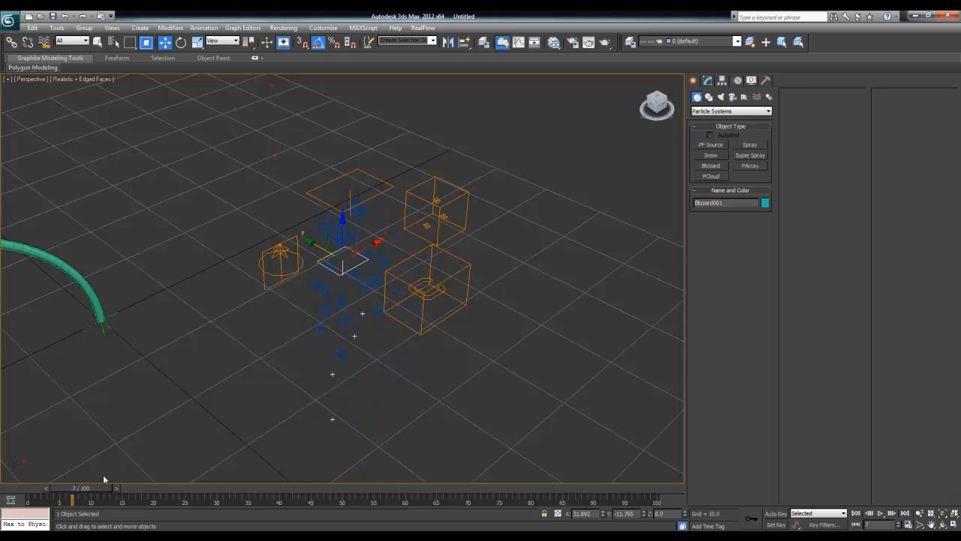
# - Select the Snow emitter, scrub to frame 18 to examine its flakes, and delete the emitter
pyautogui.click(363, 202)
pyautogui.moveTo(440, 259)
pyautogui.keyDown('alt'); pyautogui.mouseDown(button='middle')
pyautogui.moveTo(433, 251)
pyautogui.moveTo(448, 271)
pyautogui.mouseUp(button='middle'); pyautogui.keyUp('alt')
pyautogui.moveTo(101, 495); pyautogui.dragTo(202, 434)
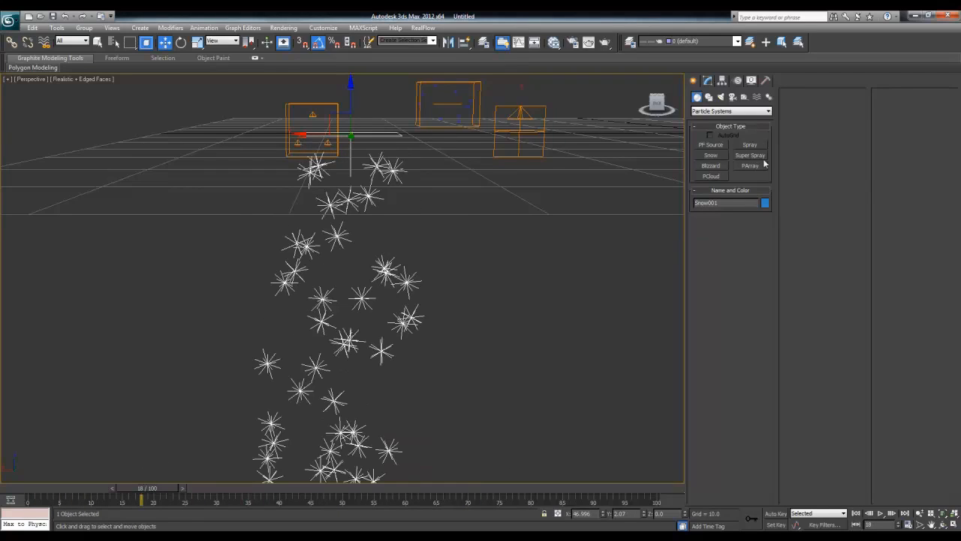
pyautogui.press('Delete')
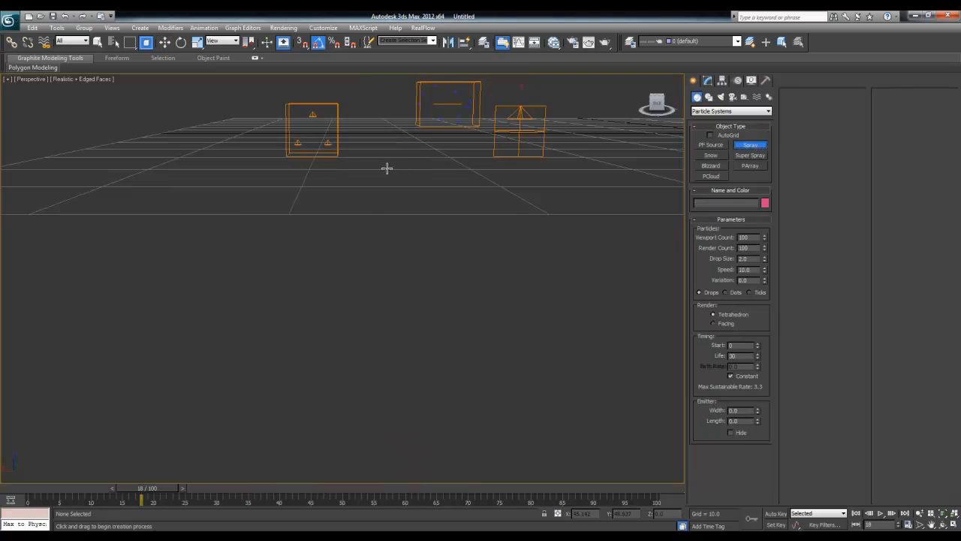
# - Try out a Spray emitter about 13.4 wide and 10 long, examine its falling drops and delete it
pyautogui.keyDown('alt'); pyautogui.moveTo(386, 168); pyautogui.dragTo(386, 188, button='middle'); pyautogui.keyUp('alt')
pyautogui.moveTo(362, 172); pyautogui.dragTo(472, 221)
pyautogui.moveTo(473, 221)
pyautogui.keyDown('alt'); pyautogui.mouseDown(button='middle')
pyautogui.moveTo(447, 302)
pyautogui.moveTo(335, 230)
pyautogui.moveTo(362, 277)
pyautogui.moveTo(407, 298)
pyautogui.mouseUp(button='middle'); pyautogui.keyUp('alt')
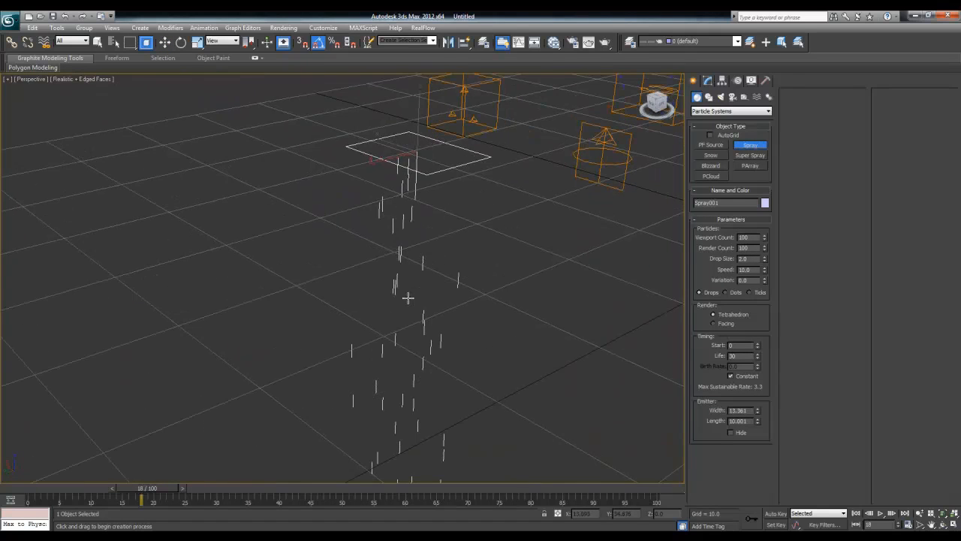
pyautogui.press('Delete')
pyautogui.press('w')
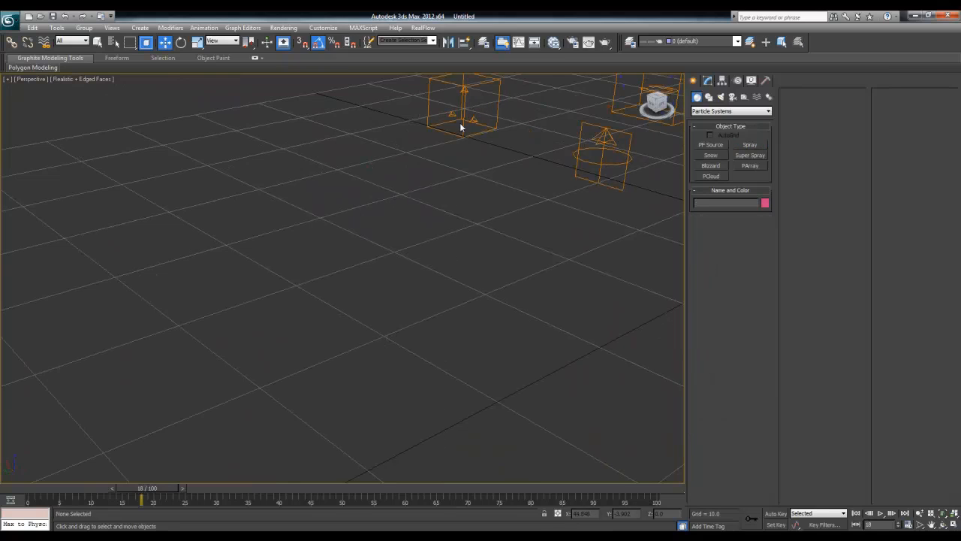
# - Delete the PArray emitter, undo the deletion, and show the emitter's parameters with it framed in the viewport
pyautogui.click(461, 128)
pyautogui.press('Delete')
pyautogui.hotkey('ctrl', 'z')
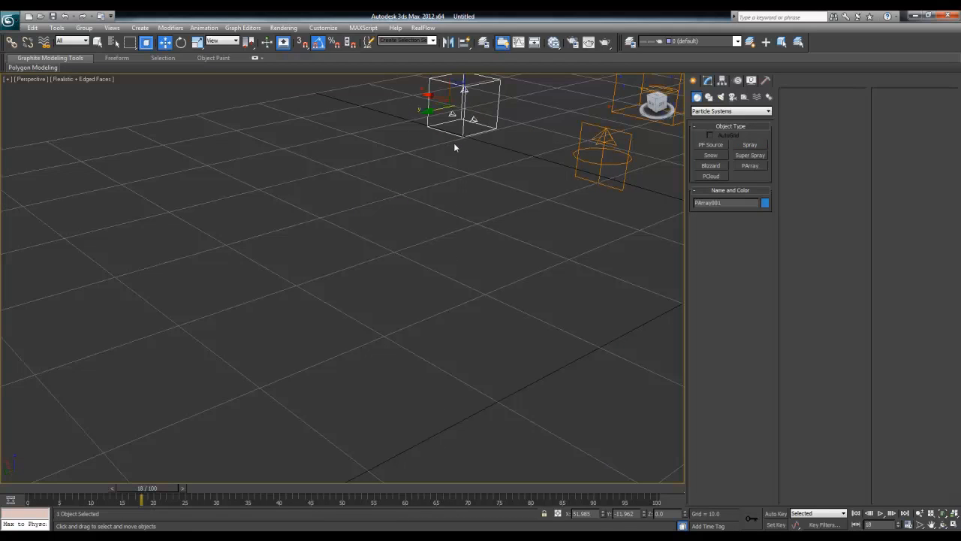
pyautogui.press('z')
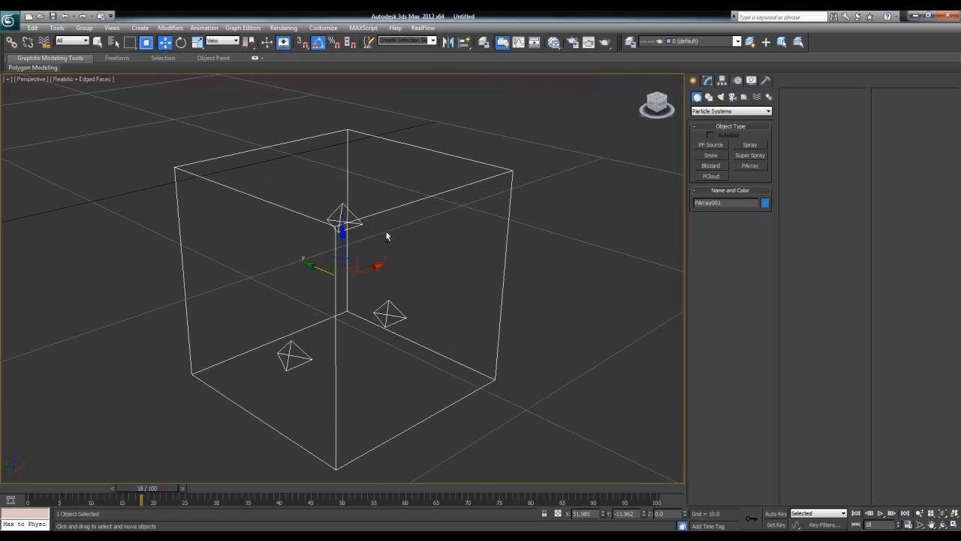
pyautogui.click(709, 81)
# - Examine the PArray icon in the viewport from several angles and delete it from the scene
pyautogui.scroll(-6, 355, 233)
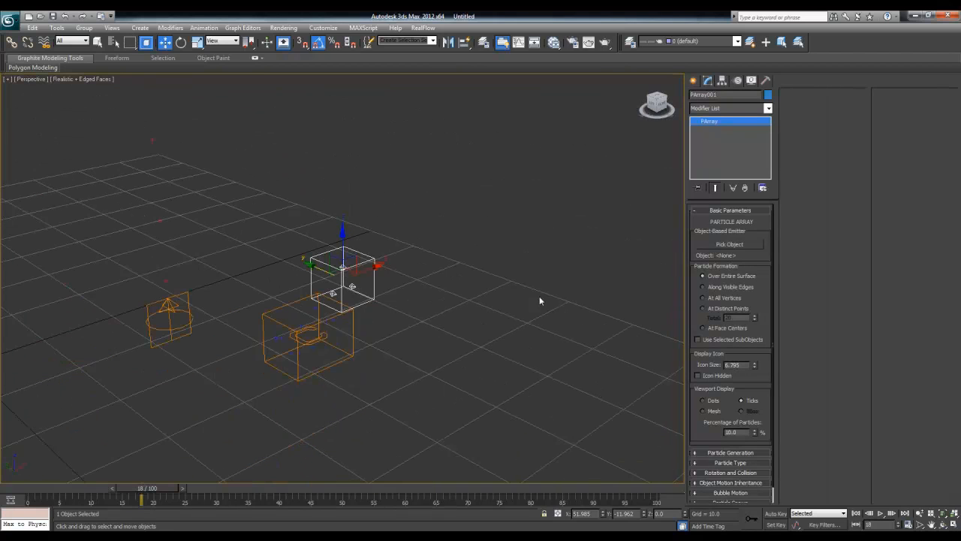
pyautogui.keyDown('alt'); pyautogui.moveTo(416, 341); pyautogui.dragTo(397, 351, button='middle'); pyautogui.keyUp('alt')
pyautogui.moveTo(450, 320); pyautogui.dragTo(506, 335, button='middle')
pyautogui.scroll(6, 433, 272)
pyautogui.scroll(-2, 506, 335)
pyautogui.scroll(-3, 506, 335)
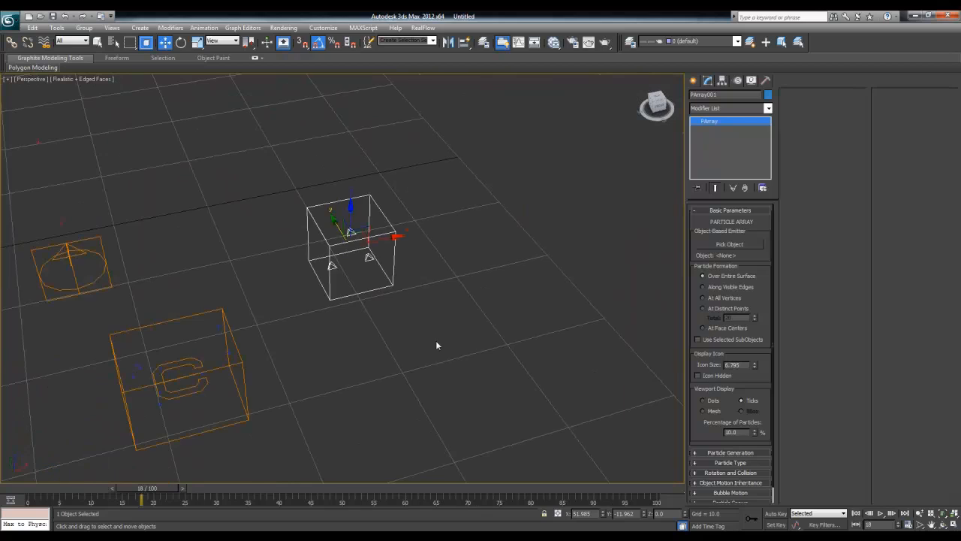
pyautogui.moveTo(435, 342); pyautogui.dragTo(504, 316, button='middle')
pyautogui.press('Delete')
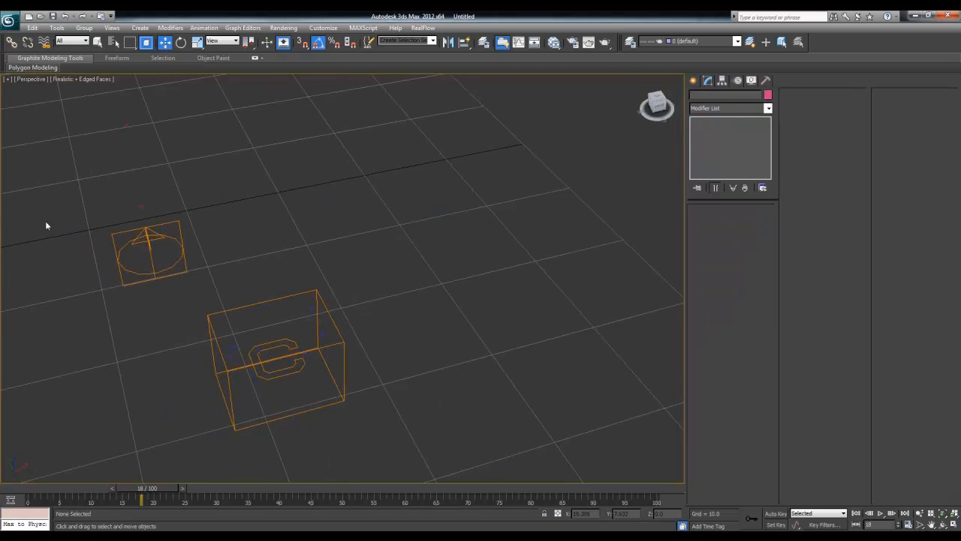
# - Select the PCloud box emitter, examine the particles inside its volume and delete it
pyautogui.click(244, 306)
pyautogui.keyDown('alt'); pyautogui.moveTo(366, 322); pyautogui.dragTo(439, 297, button='middle'); pyautogui.keyUp('alt')
pyautogui.moveTo(308, 349); pyautogui.dragTo(347, 300, button='middle')
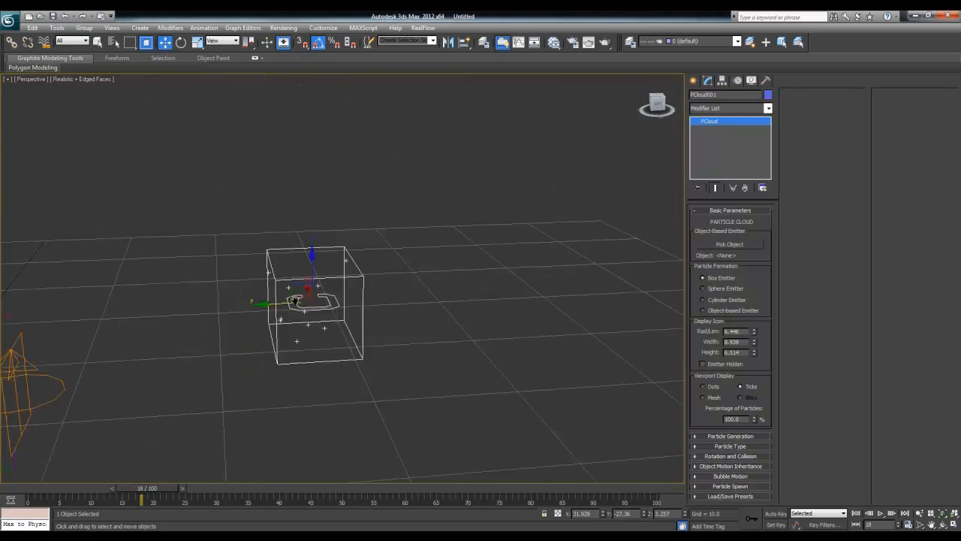
pyautogui.scroll(5, 347, 301)
pyautogui.scroll(-8, 377, 346)
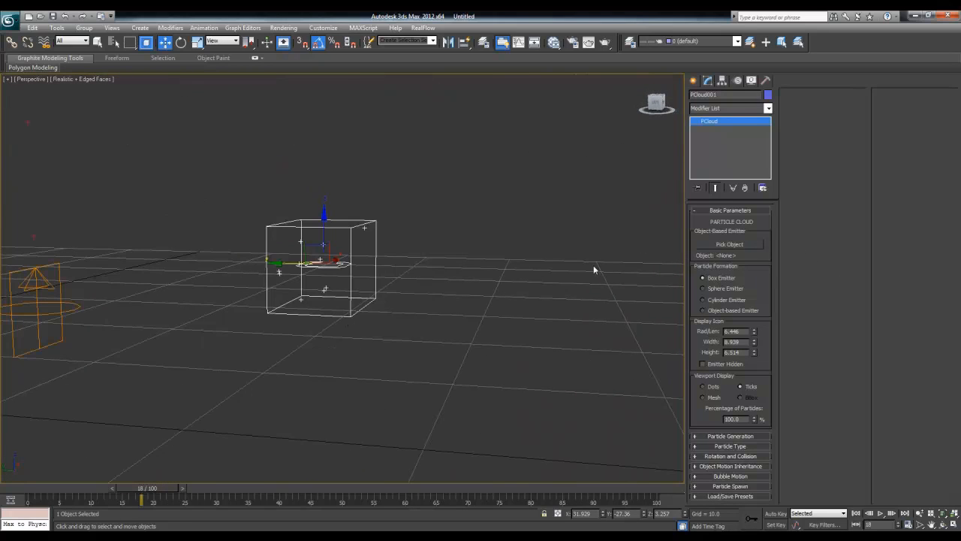
pyautogui.moveTo(110, 326); pyautogui.dragTo(294, 359, button='middle')
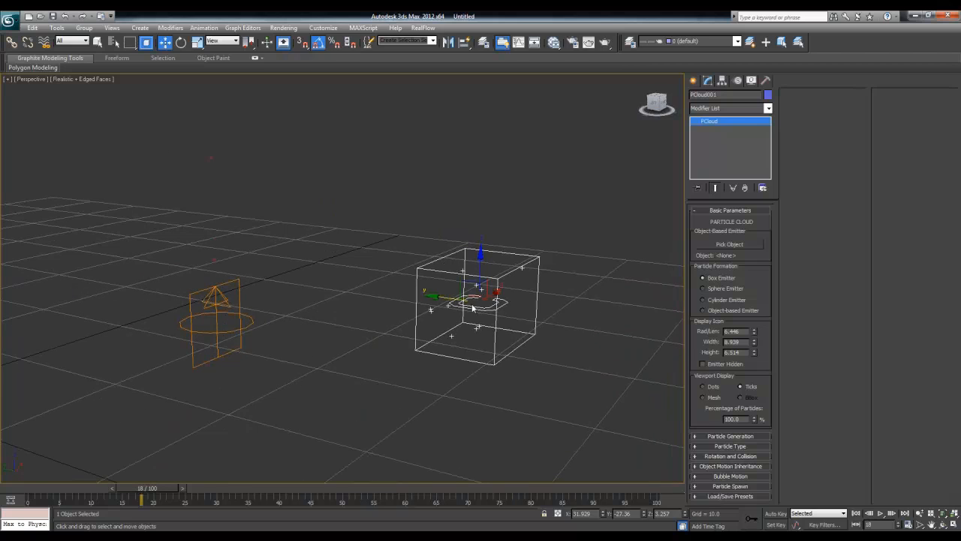
pyautogui.press('Delete')
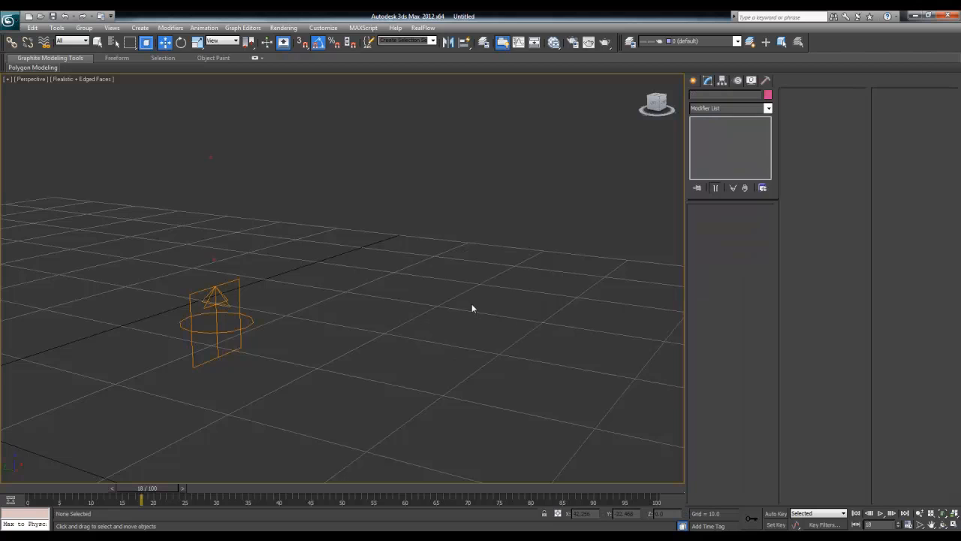
# - Select the Super Spray emitter and rotate it 90 degrees about X so its stream points horizontally
pyautogui.moveTo(351, 335); pyautogui.dragTo(478, 350, button='middle')
pyautogui.scroll(-3, 435, 338)
pyautogui.click(353, 304)
pyautogui.click(352, 302)
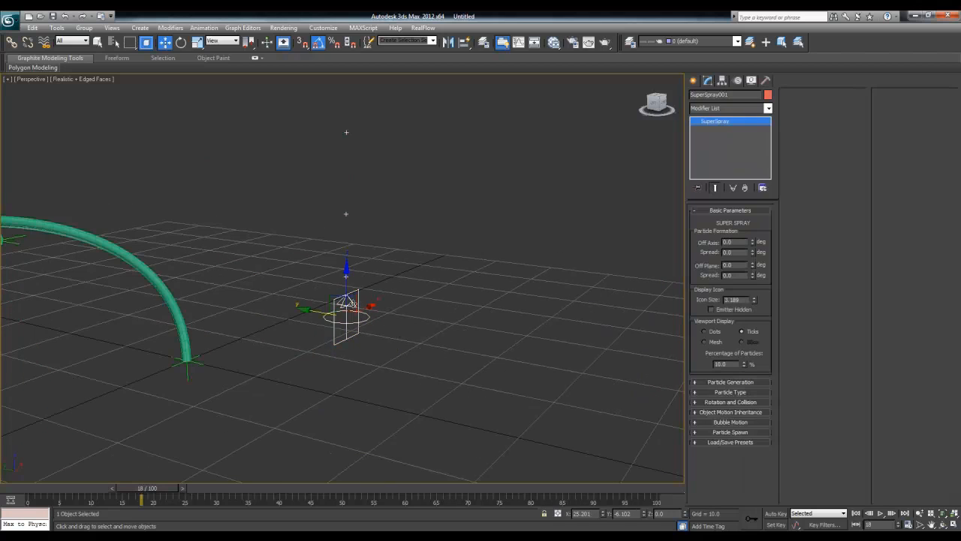
pyautogui.moveTo(413, 304)
pyautogui.keyDown('alt'); pyautogui.mouseDown(button='middle')
pyautogui.moveTo(408, 325)
pyautogui.moveTo(468, 317)
pyautogui.moveTo(462, 325)
pyautogui.moveTo(430, 301)
pyautogui.moveTo(422, 320)
pyautogui.mouseUp(button='middle'); pyautogui.keyUp('alt')
pyautogui.scroll(4, 422, 319)
pyautogui.scroll(-3, 432, 338)
pyautogui.moveTo(450, 369); pyautogui.dragTo(438, 307, button='middle')
pyautogui.scroll(3, 437, 307)
pyautogui.press('e')
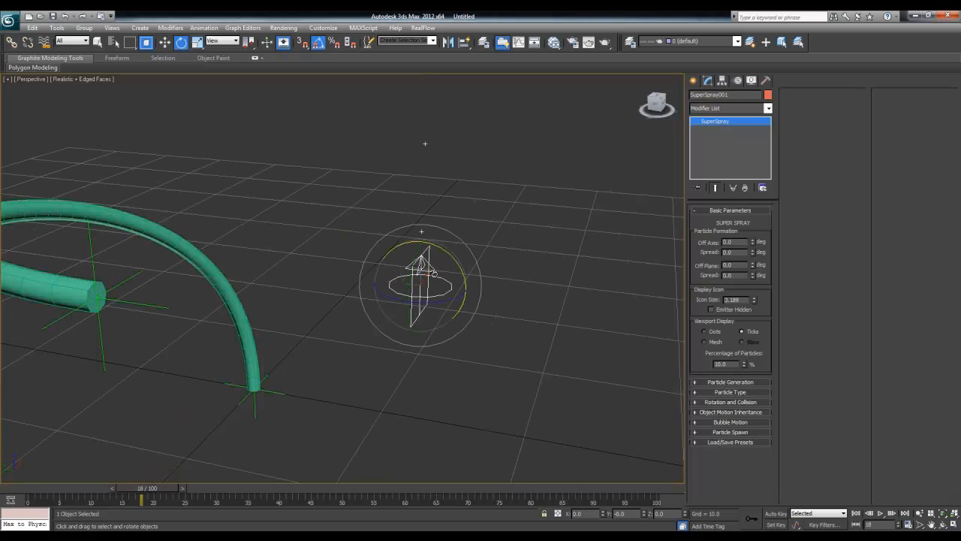
pyautogui.moveTo(450, 257); pyautogui.dragTo(467, 291)
pyautogui.moveTo(455, 259); pyautogui.dragTo(449, 297)
pyautogui.keyDown('alt'); pyautogui.moveTo(449, 297); pyautogui.dragTo(435, 298, button='middle'); pyautogui.keyUp('alt')
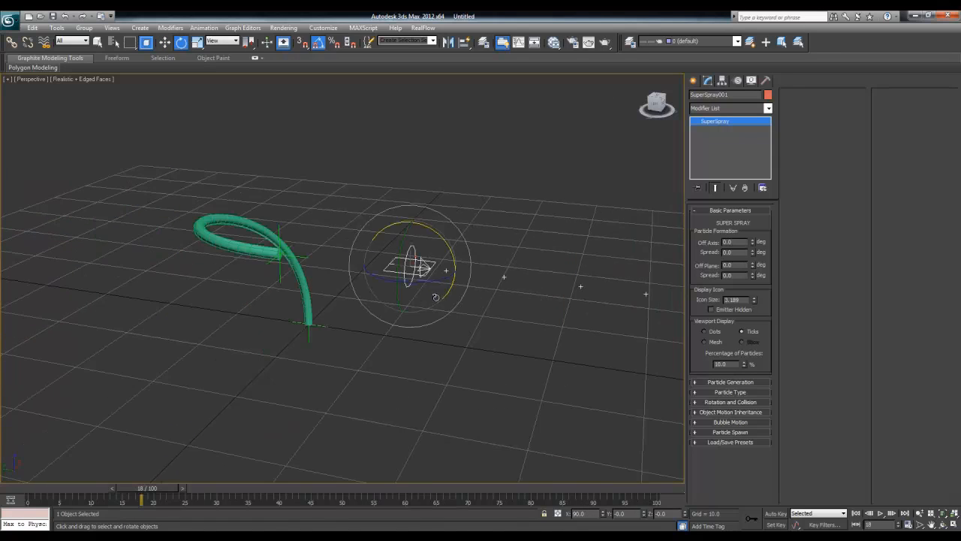
# - Check that snapping uses Vertex only, switch to the Move tool and return the timeline to frame 0
pyautogui.rightClick(302, 42)
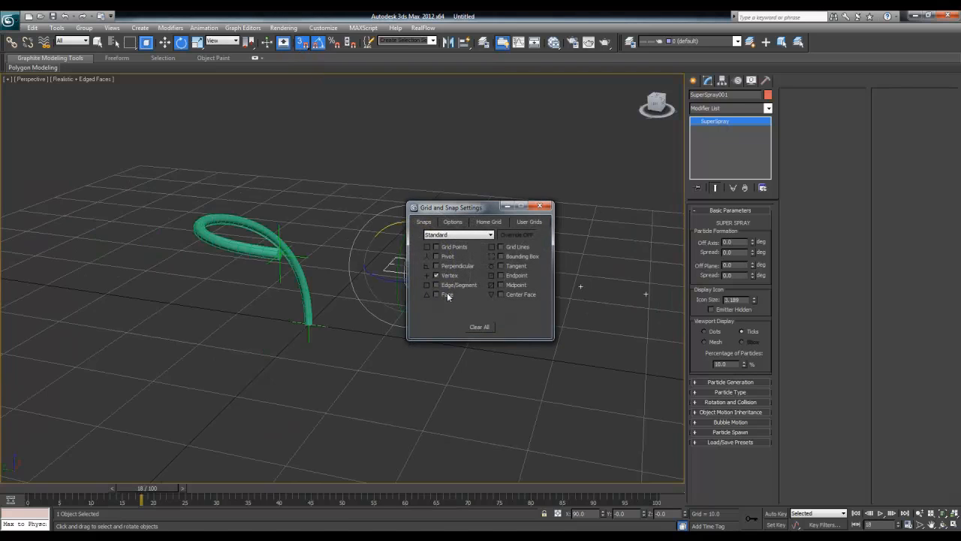
pyautogui.click(539, 206)
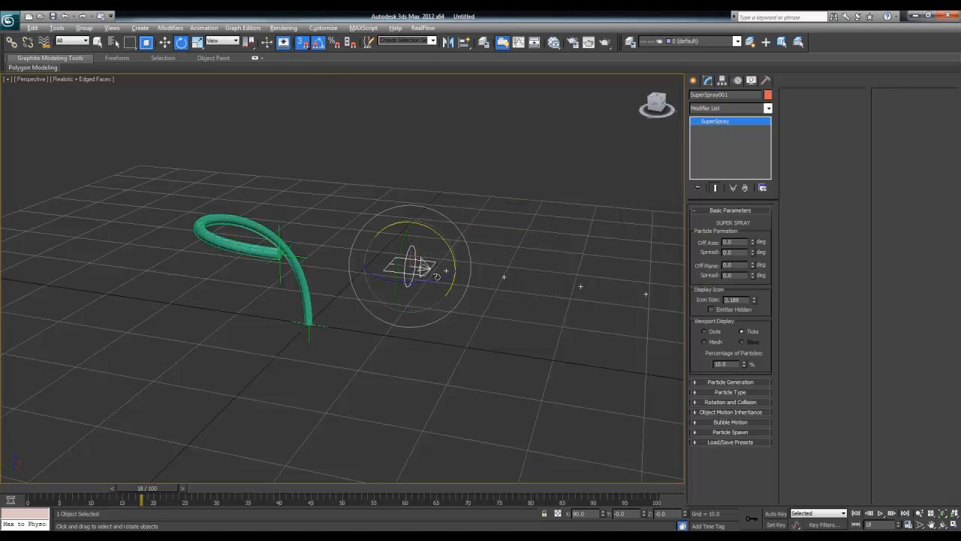
pyautogui.keyDown('alt'); pyautogui.moveTo(537, 212); pyautogui.dragTo(535, 227, button='middle'); pyautogui.keyUp('alt')
pyautogui.press('w')
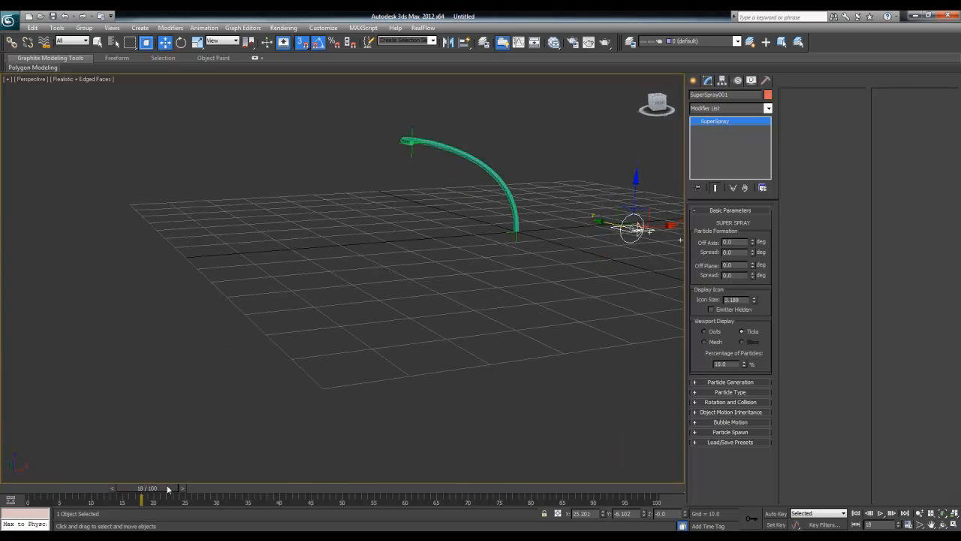
pyautogui.press('Home')
# - Move the Super Spray emitter onto the hose's open end with vertex snapping, positioning it at X -30, Y -10, Z 20
pyautogui.press('z')
pyautogui.scroll(-5, 485, 275)
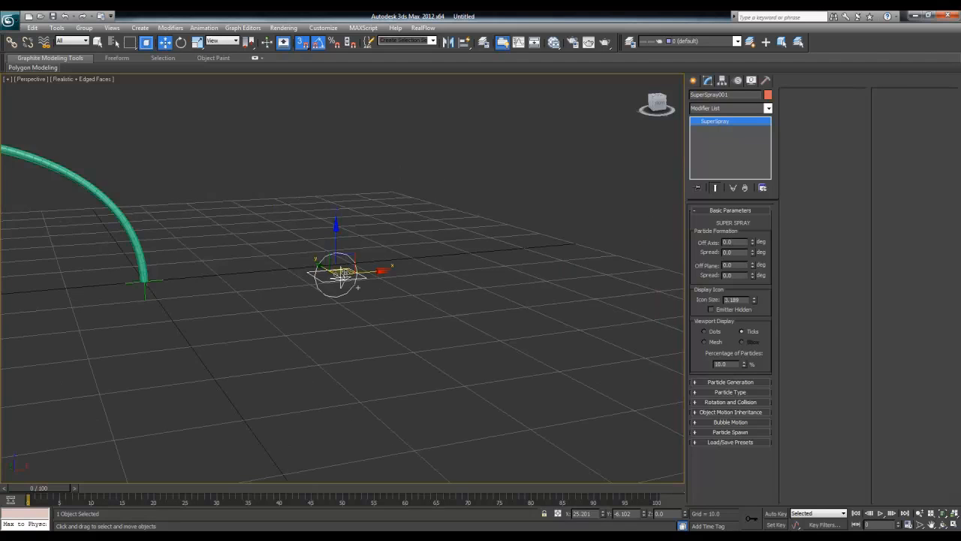
pyautogui.moveTo(359, 266); pyautogui.dragTo(48, 197)
pyautogui.press('z')
pyautogui.keyDown('alt'); pyautogui.moveTo(101, 265); pyautogui.dragTo(197, 323, button='middle'); pyautogui.keyUp('alt')
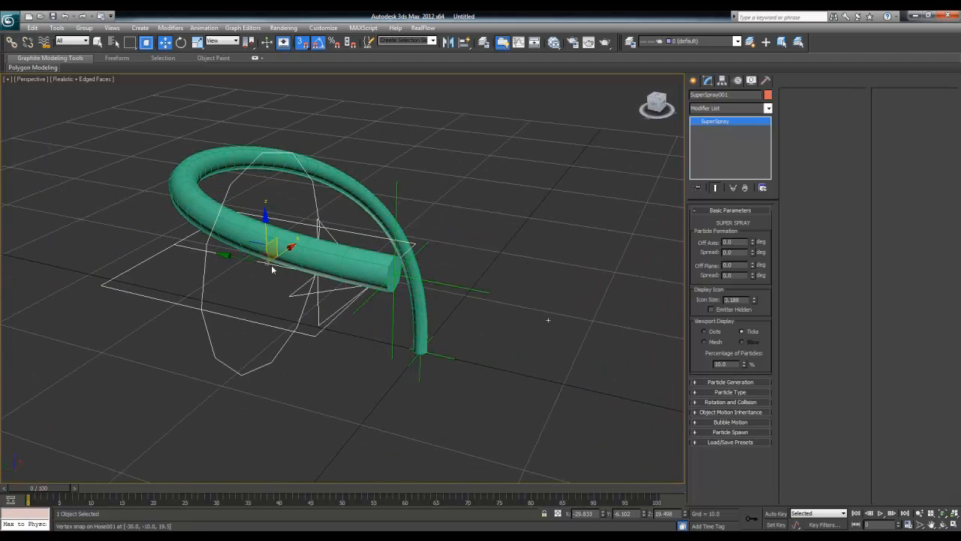
pyautogui.moveTo(233, 255); pyautogui.dragTo(394, 272)
pyautogui.keyDown('alt'); pyautogui.moveTo(395, 275); pyautogui.dragTo(334, 276, button='middle'); pyautogui.keyUp('alt')
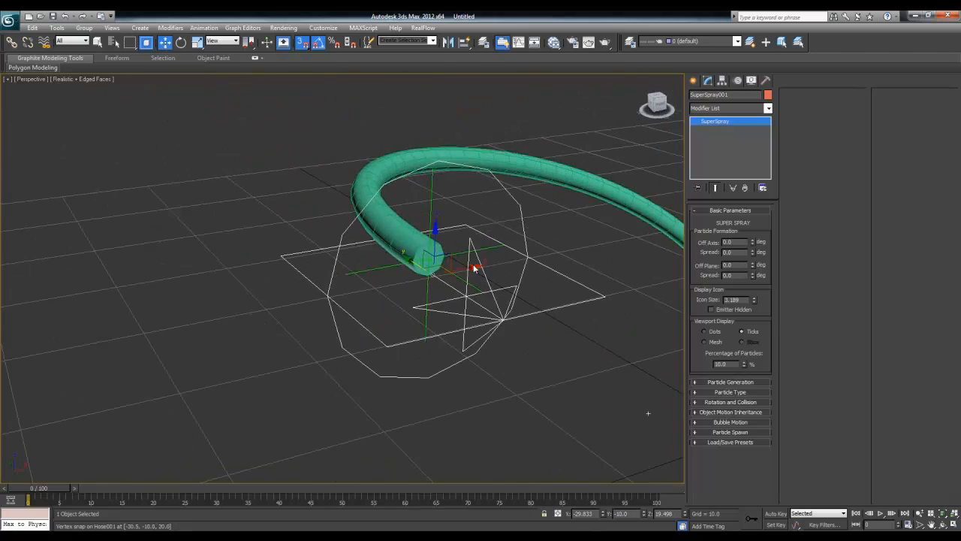
pyautogui.moveTo(451, 256); pyautogui.dragTo(429, 261)
pyautogui.keyDown('alt'); pyautogui.moveTo(443, 304); pyautogui.dragTo(396, 313, button='middle'); pyautogui.keyUp('alt')
pyautogui.scroll(-4, 396, 313)
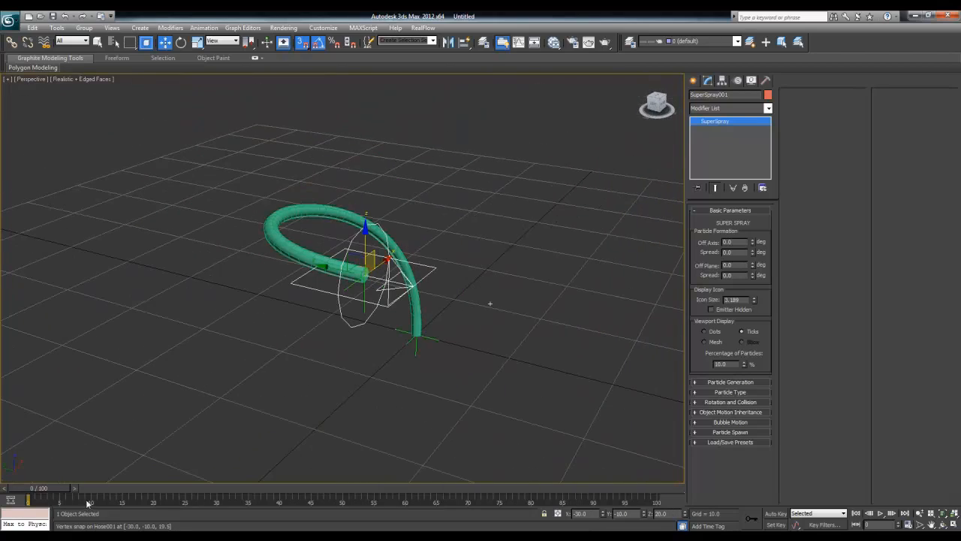
# - Load the saved Hose preset for the Super Spray emitter and set its icon size to 5
pyautogui.moveTo(60, 488)
pyautogui.mouseDown()
pyautogui.moveTo(111, 488)
pyautogui.moveTo(59, 488)
pyautogui.mouseUp()
pyautogui.moveTo(731, 442); pyautogui.dragTo(767, 339)
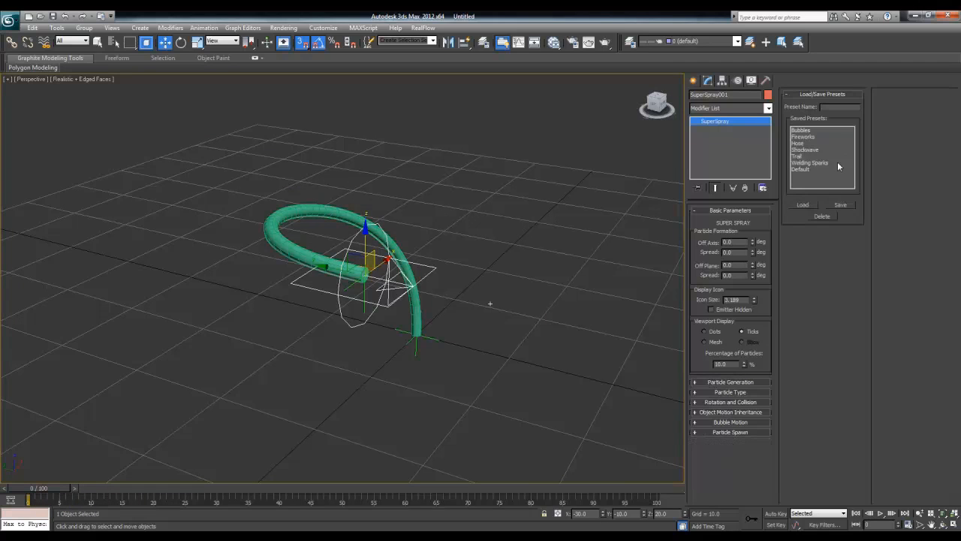
pyautogui.click(810, 144)
pyautogui.click(802, 205)
pyautogui.scroll(-2, 293, 287)
pyautogui.scroll(-2, 294, 286)
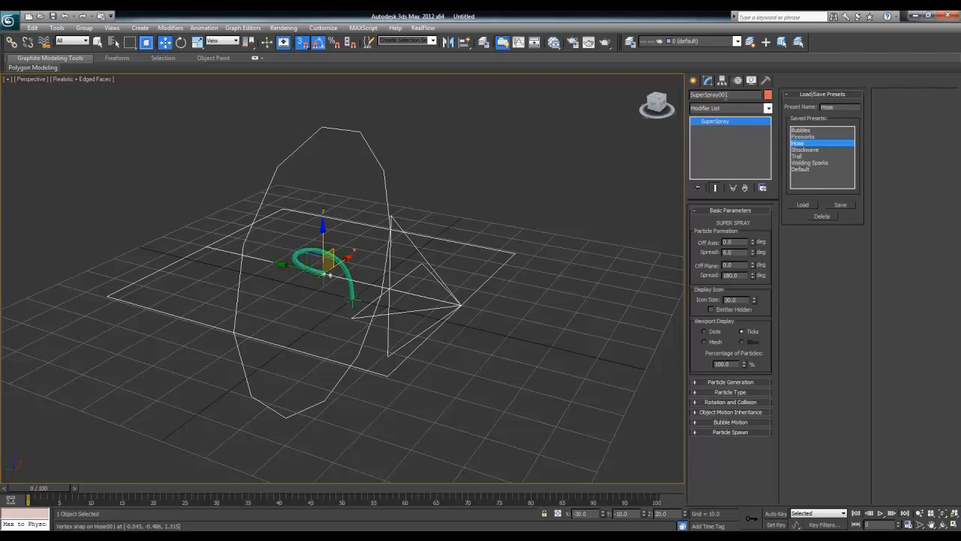
pyautogui.doubleClick(727, 299)
pyautogui.write('5')
pyautogui.press('Return')
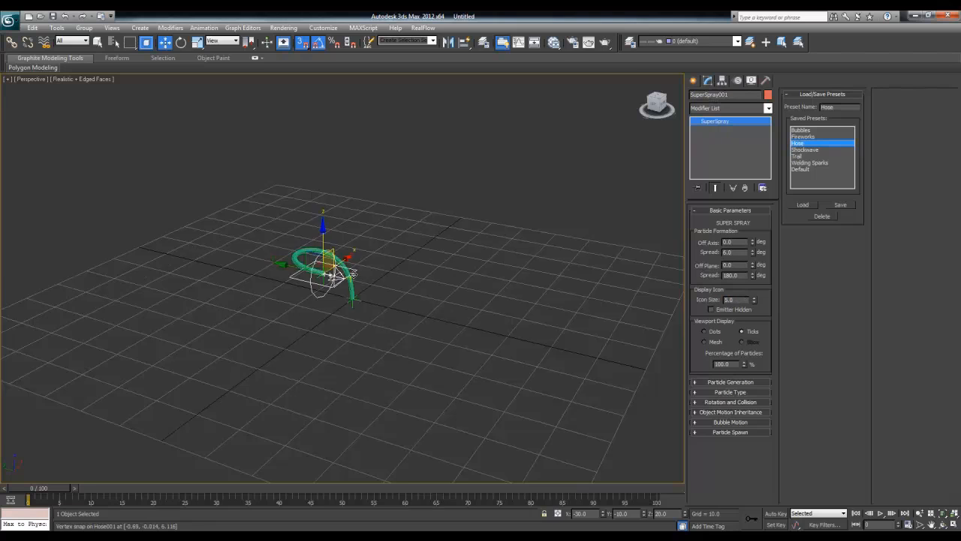
# - Scrub the animation to examine the particle stream leaving the hose, stopping at frame 27
pyautogui.scroll(3, 392, 294)
pyautogui.scroll(-5, 360, 294)
pyautogui.moveTo(58, 493); pyautogui.dragTo(342, 443)
pyautogui.moveTo(385, 369)
pyautogui.keyDown('alt'); pyautogui.mouseDown(button='middle')
pyautogui.moveTo(451, 343)
pyautogui.moveTo(392, 365)
pyautogui.mouseUp(button='middle'); pyautogui.keyUp('alt')
pyautogui.moveTo(323, 489); pyautogui.dragTo(195, 467)
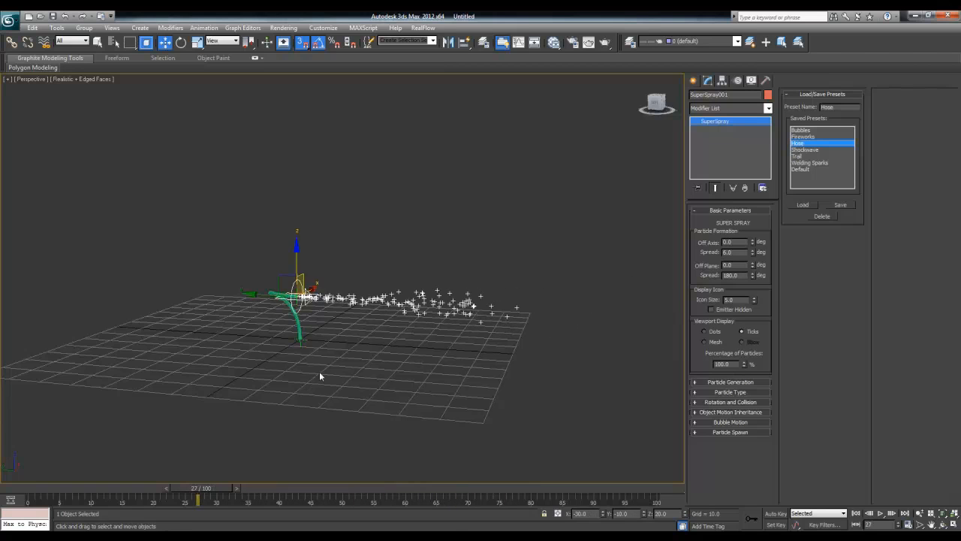
# - Turn off vertex snapping and select the Super Spray emitter at the hose's end
pyautogui.scroll(5, 319, 371)
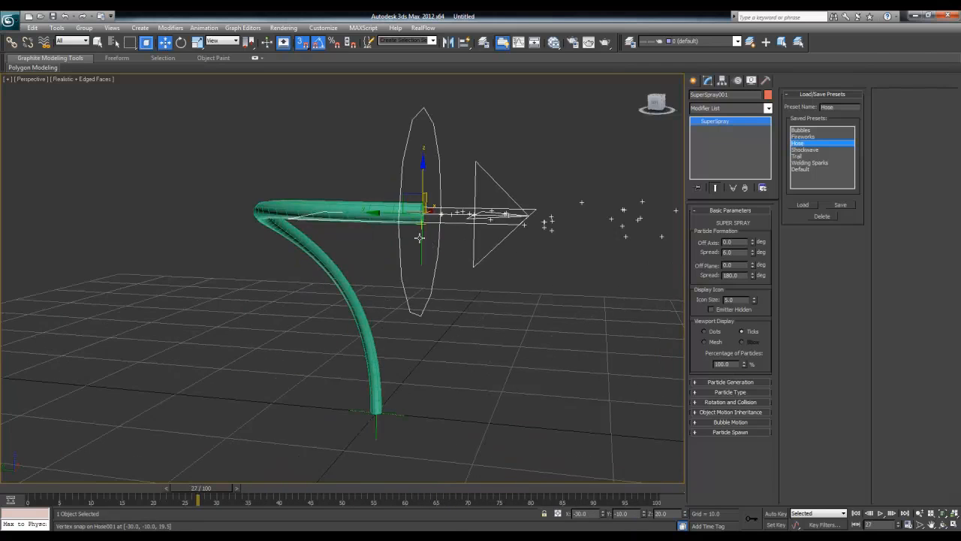
pyautogui.click(420, 238)
pyautogui.click(370, 212)
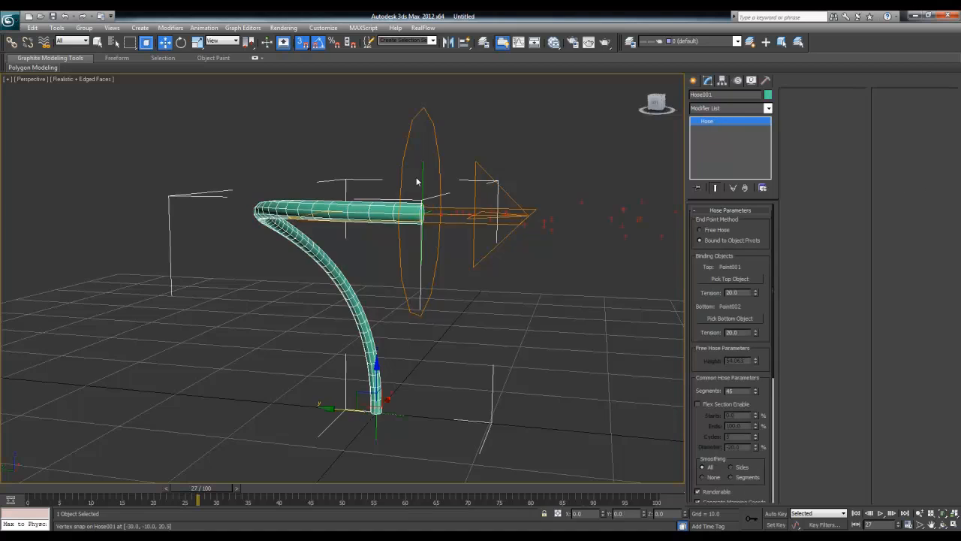
pyautogui.click(437, 143)
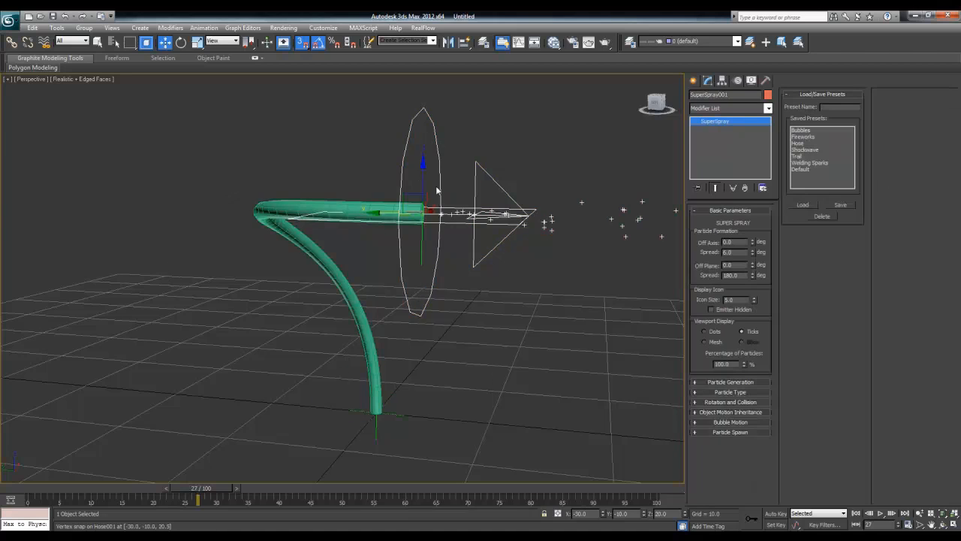
pyautogui.click(419, 240)
pyautogui.click(429, 129)
pyautogui.click(423, 181)
pyautogui.moveTo(422, 181)
pyautogui.mouseDown()
pyautogui.moveTo(414, 307)
pyautogui.moveTo(424, 168)
pyautogui.mouseUp()
pyautogui.press('s')
pyautogui.click(441, 188)
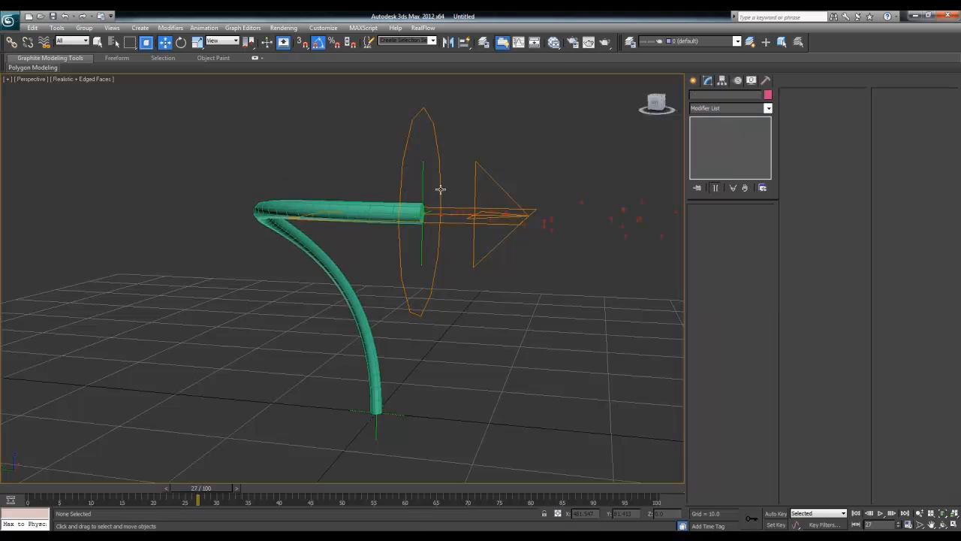
pyautogui.click(441, 175)
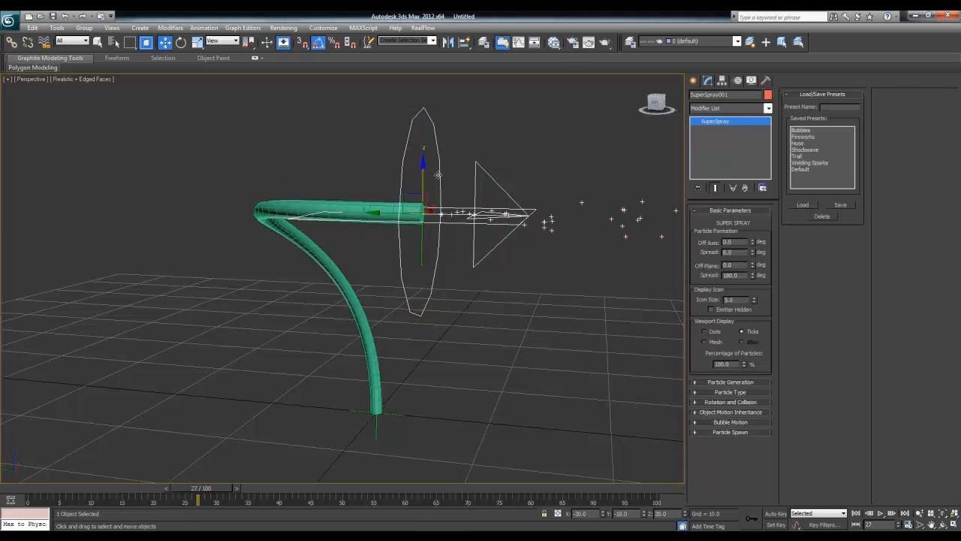
# - Link the Super Spray emitter to the point helper at the hose's open end as its parent
pyautogui.click(12, 42)
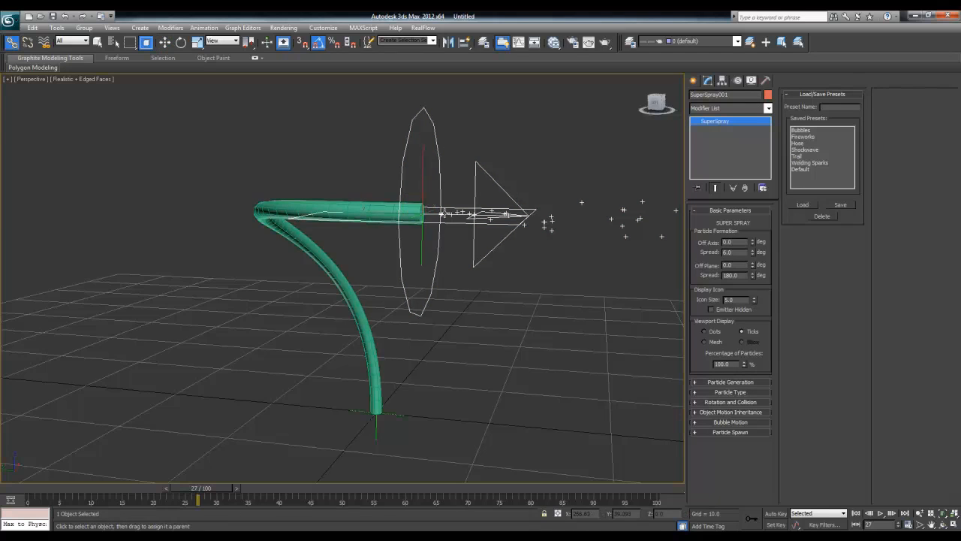
pyautogui.click(443, 213)
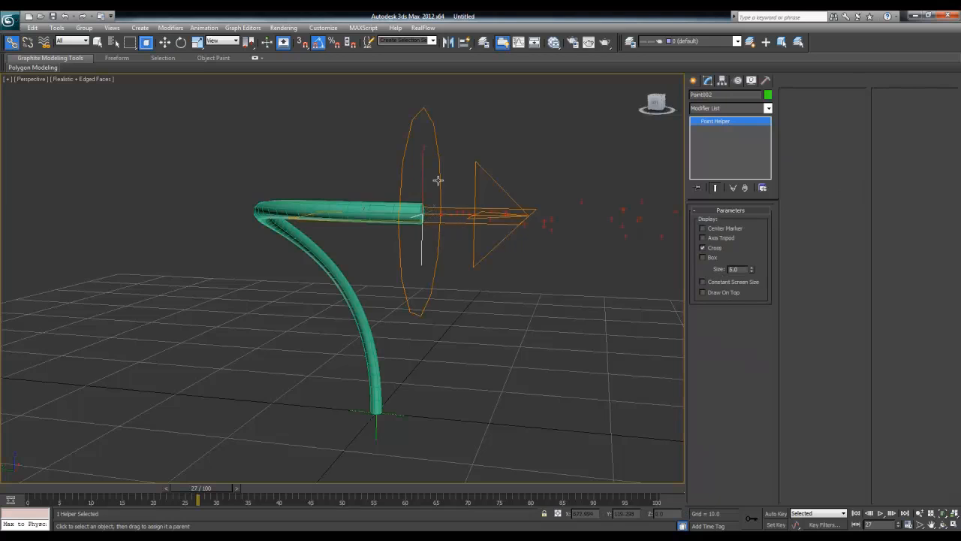
pyautogui.click(438, 181)
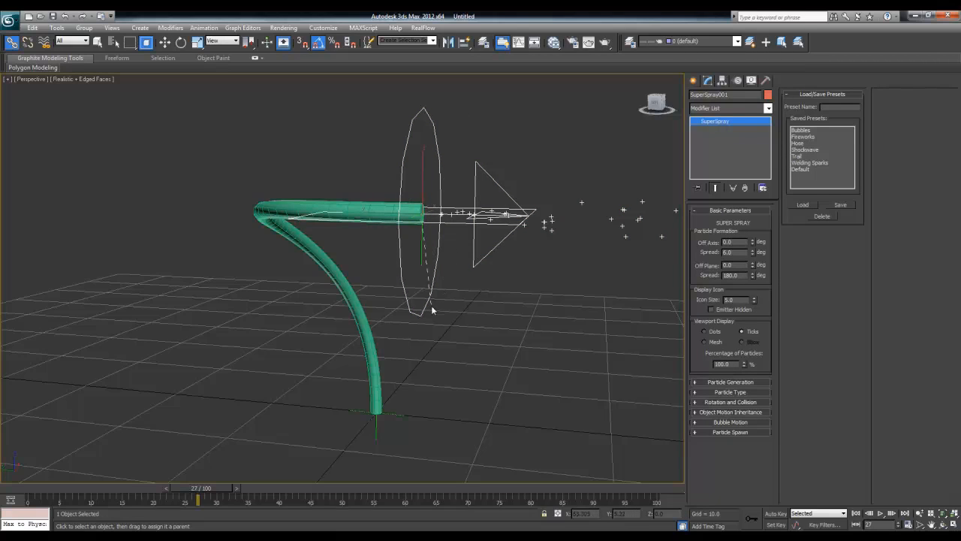
pyautogui.moveTo(294, 455); pyautogui.dragTo(339, 328)
pyautogui.moveTo(344, 285); pyautogui.dragTo(346, 332)
pyautogui.moveTo(448, 276); pyautogui.dragTo(422, 257)
# - Try moving the point helper at the hose's open end to test its link with the emitter, then cancel the move
pyautogui.click(421, 258)
pyautogui.press('w')
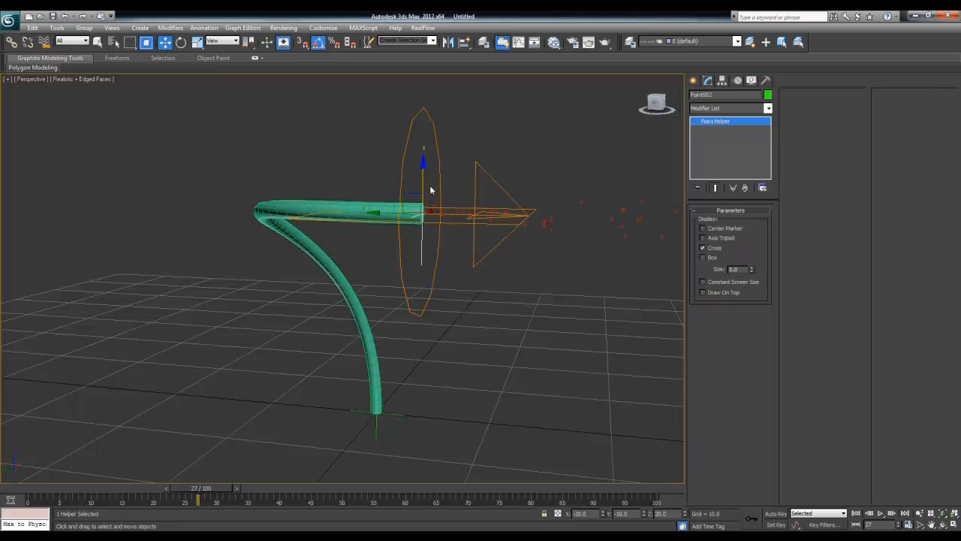
pyautogui.moveTo(422, 176); pyautogui.dragTo(452, 282)
pyautogui.rightClick(452, 283)
# - Rotate the point helper at the hose's open end to an X rotation of -60 degrees, angling the spray downward
pyautogui.keyDown('alt'); pyautogui.moveTo(452, 282); pyautogui.dragTo(375, 349, button='middle'); pyautogui.keyUp('alt')
pyautogui.press('e')
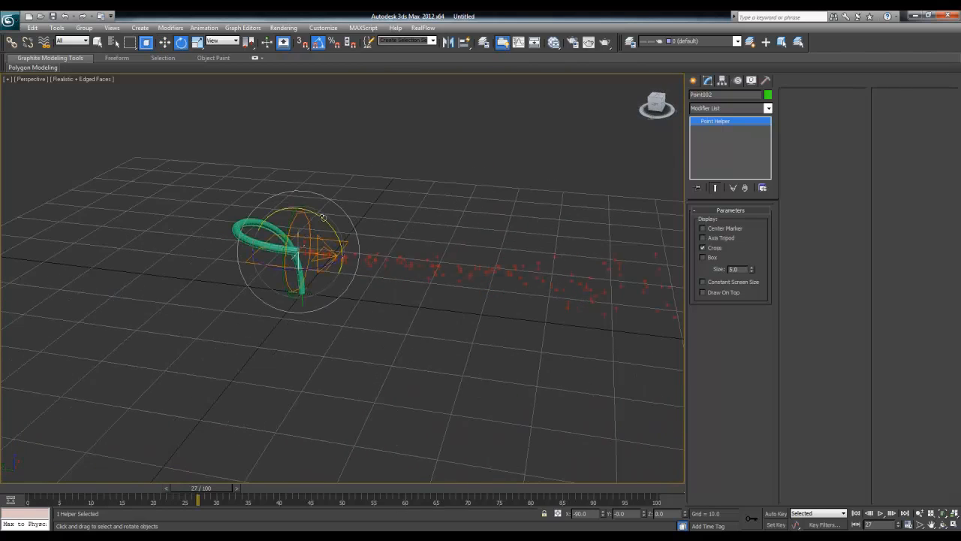
pyautogui.moveTo(323, 217); pyautogui.dragTo(328, 224)
pyautogui.moveTo(354, 295)
pyautogui.keyDown('alt'); pyautogui.mouseDown(button='middle')
pyautogui.moveTo(365, 271)
pyautogui.moveTo(359, 276)
pyautogui.mouseUp(button='middle'); pyautogui.keyUp('alt')
pyautogui.moveTo(338, 232); pyautogui.dragTo(338, 237)
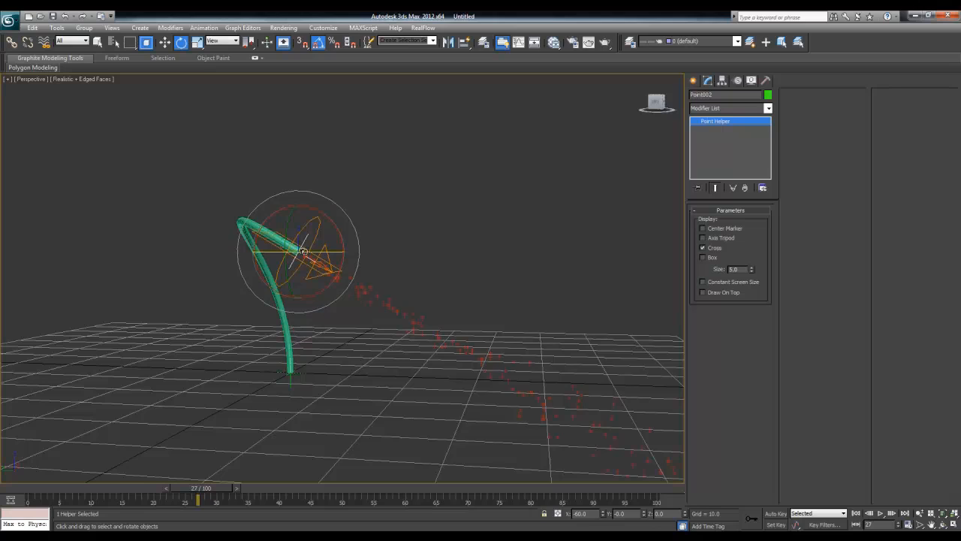
# - Try an X rotation of -45 degrees on the point helper, then set it back to -60 degrees
pyautogui.doubleClick(583, 513)
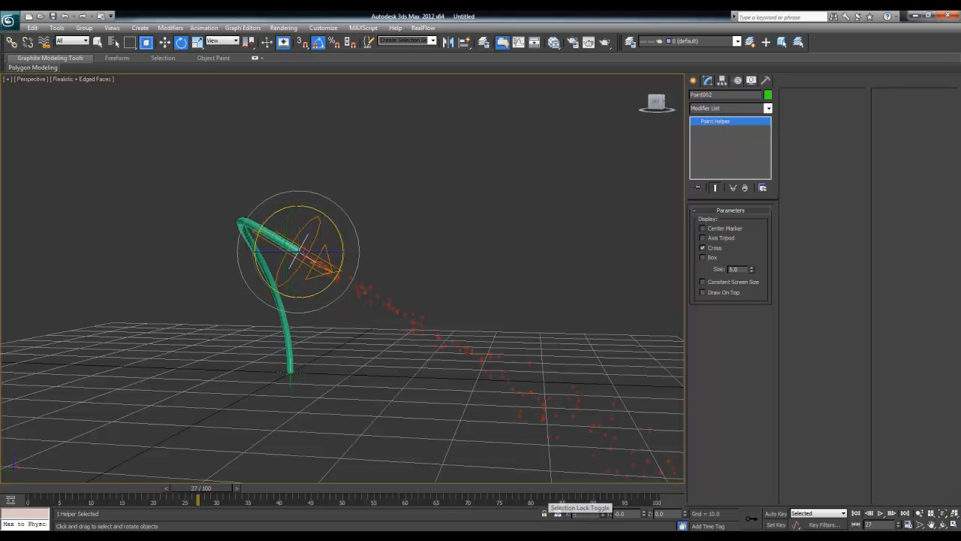
pyautogui.write('45')
pyautogui.press('Return')
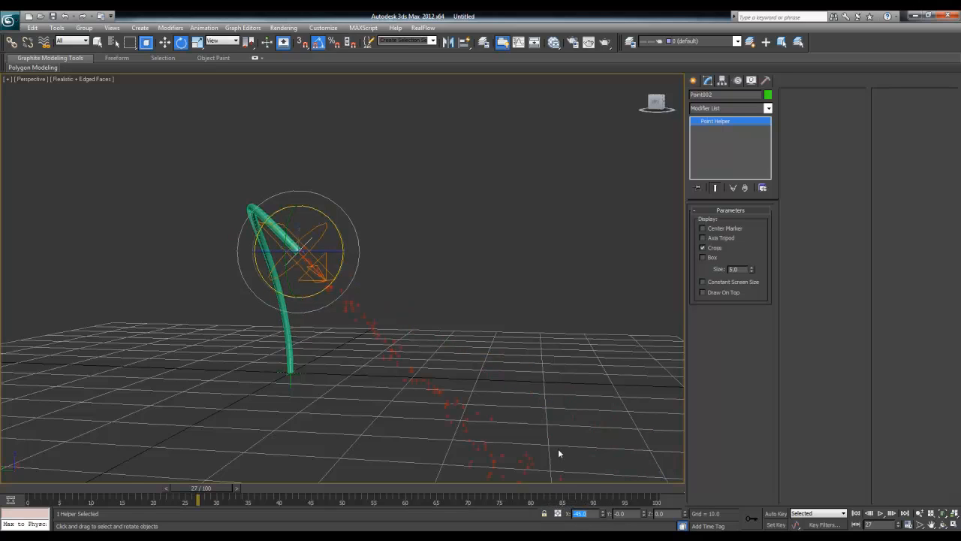
pyautogui.write('-60')
pyautogui.press('Return')
# - Deselect the helper, unhide the ground plane and return the timeline to frame 0
pyautogui.keyDown('alt'); pyautogui.moveTo(561, 436); pyautogui.dragTo(306, 297, button='middle'); pyautogui.keyUp('alt')
pyautogui.click(529, 257)
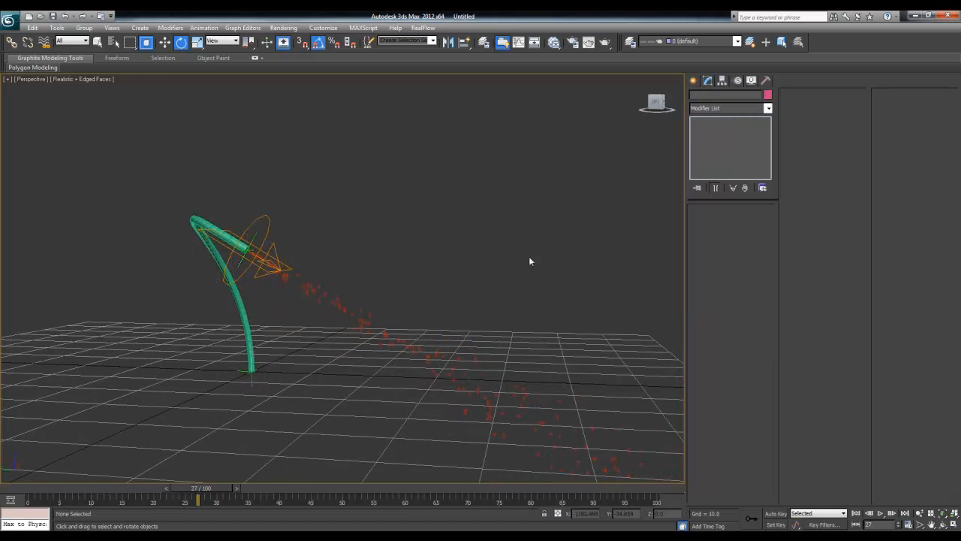
pyautogui.keyDown('alt'); pyautogui.moveTo(529, 257); pyautogui.dragTo(411, 328, button='middle'); pyautogui.keyUp('alt')
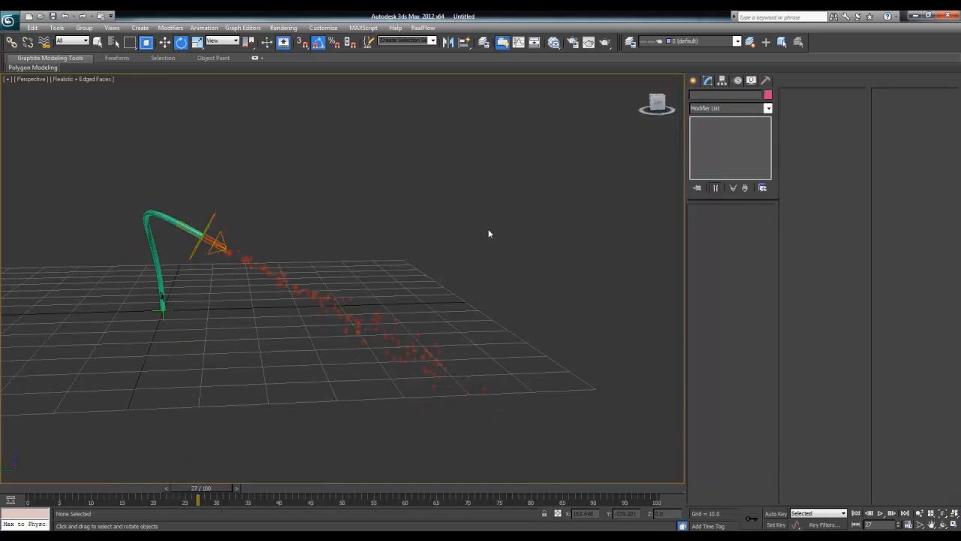
pyautogui.rightClick(487, 204)
pyautogui.click(513, 188)
pyautogui.keyDown('alt'); pyautogui.moveTo(514, 187); pyautogui.dragTo(405, 262, button='middle'); pyautogui.keyUp('alt')
pyautogui.moveTo(199, 492)
pyautogui.mouseDown()
pyautogui.moveTo(449, 495)
pyautogui.moveTo(182, 480)
pyautogui.moveTo(432, 488)
pyautogui.moveTo(31, 488)
pyautogui.mouseUp()
pyautogui.press('e')
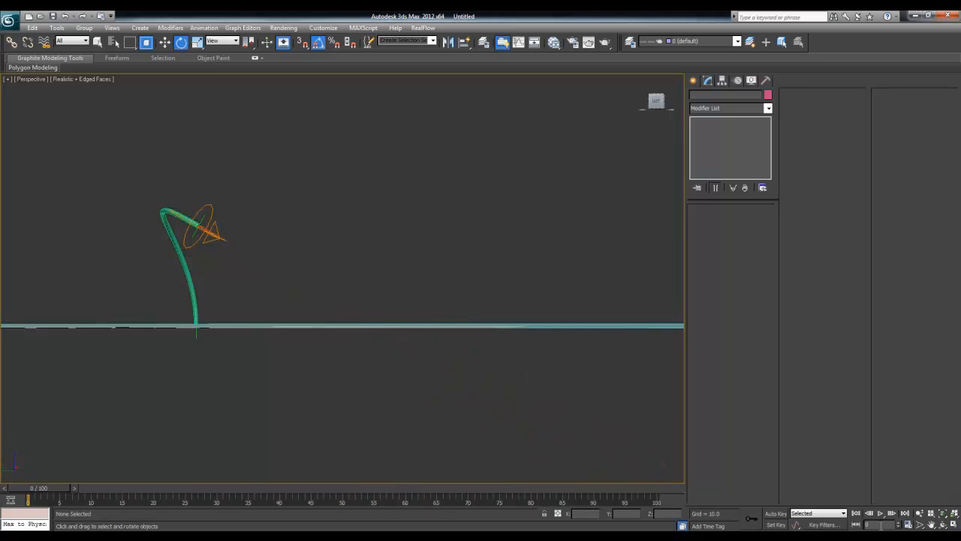
# - Extend the animation's end time to frame 250 in the time configuration
pyautogui.click(907, 524)
pyautogui.doubleClick(450, 292)
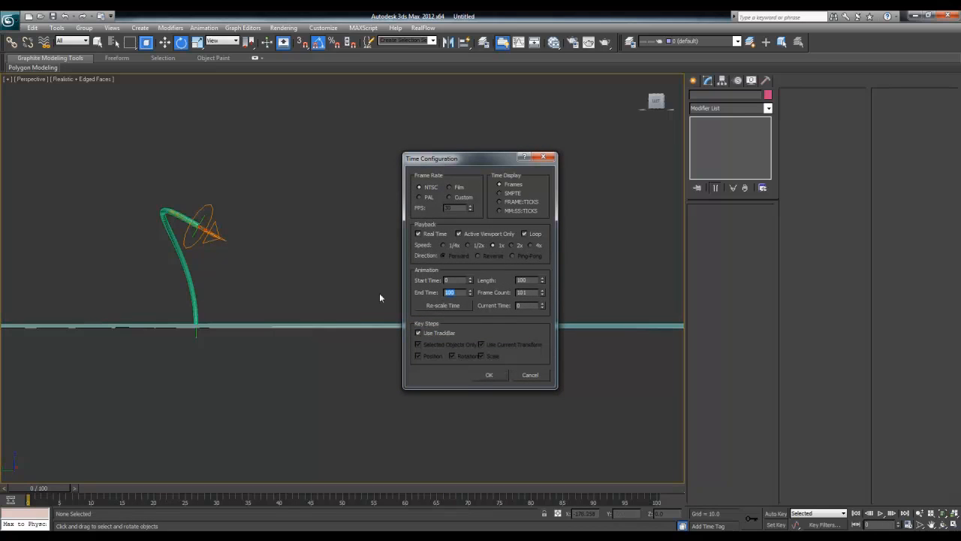
pyautogui.write('250')
pyautogui.press('Return')
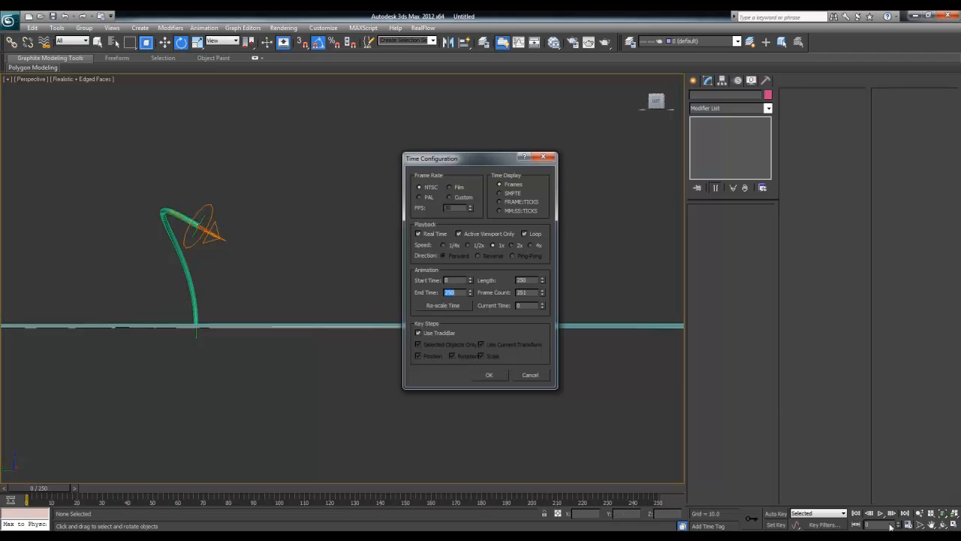
pyautogui.click(489, 375)
# - Select the Super Spray emitter at the hose's end and frame it in the viewport at frame 0
pyautogui.keyDown('alt'); pyautogui.moveTo(305, 293); pyautogui.dragTo(262, 298, button='middle'); pyautogui.keyUp('alt')
pyautogui.scroll(-3, 262, 297)
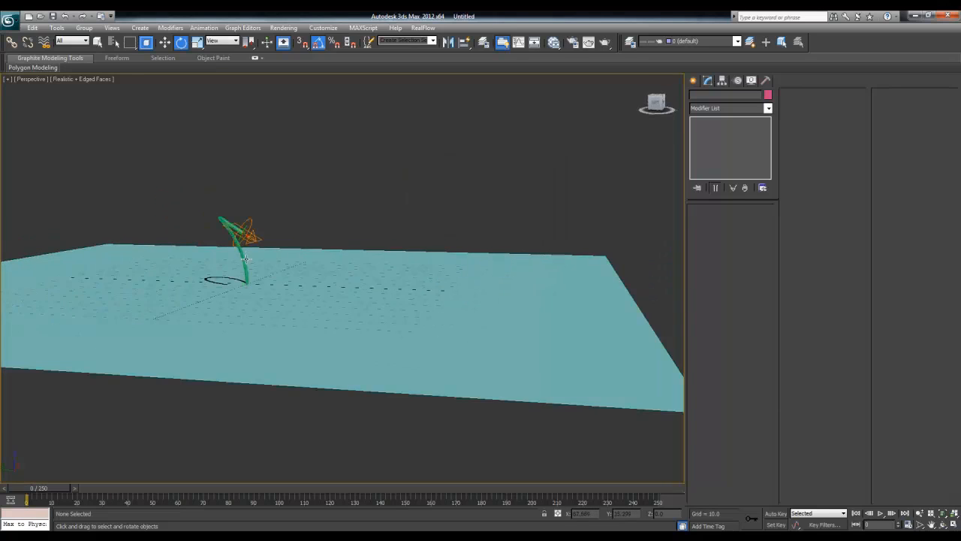
pyautogui.moveTo(44, 488)
pyautogui.mouseDown()
pyautogui.moveTo(365, 493)
pyautogui.moveTo(30, 495)
pyautogui.mouseUp()
pyautogui.press('e')
pyautogui.click(244, 239)
pyautogui.press('z')
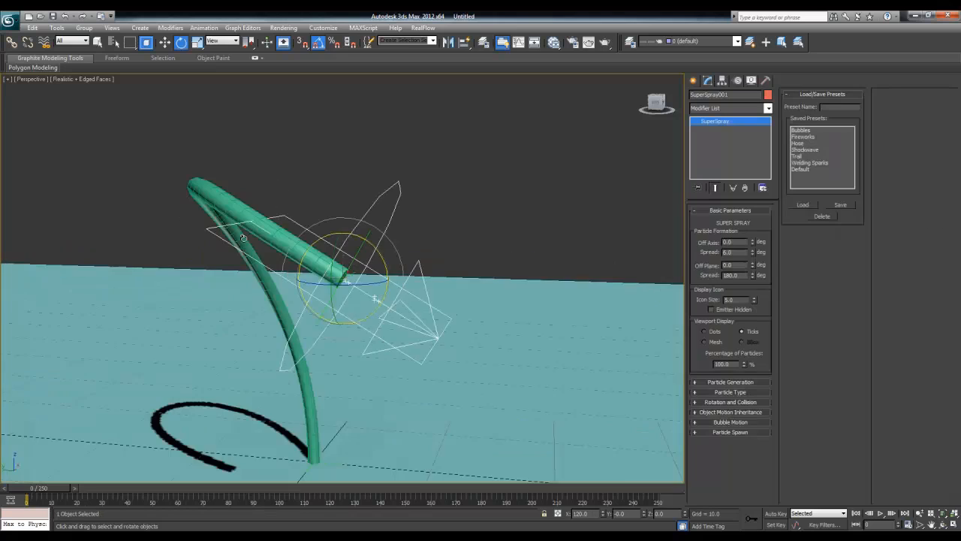
# - Open the SuperSpray emitter's particle generation settings and look over its particle type options
pyautogui.keyDown('alt'); pyautogui.moveTo(280, 269); pyautogui.dragTo(374, 299, button='middle'); pyautogui.keyUp('alt')
pyautogui.click(751, 382)
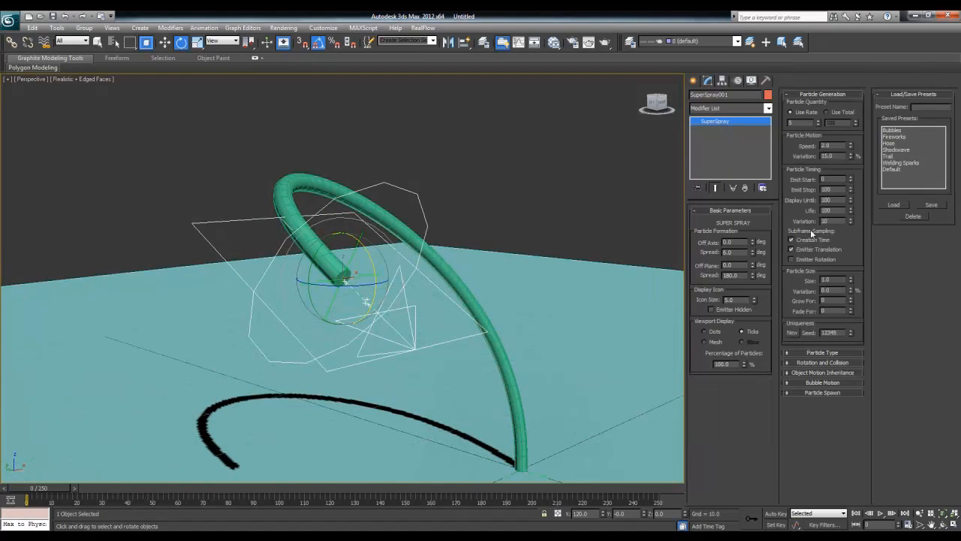
pyautogui.click(810, 354)
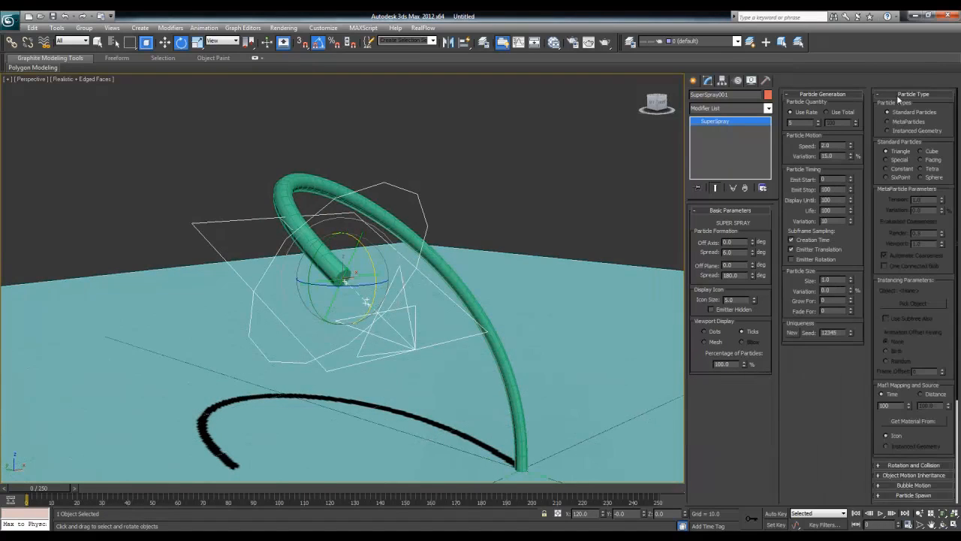
pyautogui.click(895, 98)
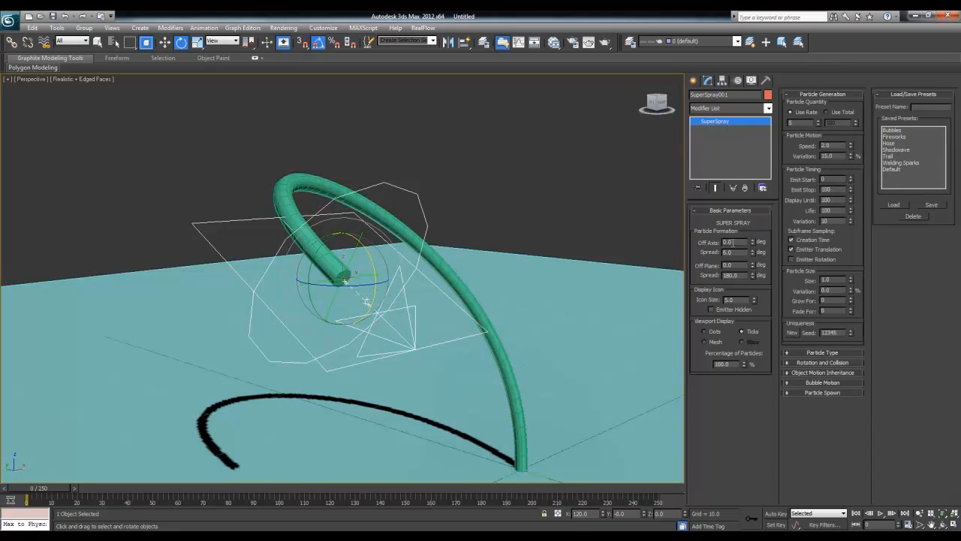
# - Move the animation to frame 6 and isolate the SuperSpray emitter from the rest of the scene
pyautogui.moveTo(752, 242); pyautogui.dragTo(744, 213)
pyautogui.rightClick(748, 201)
pyautogui.moveTo(27, 491); pyautogui.dragTo(49, 491)
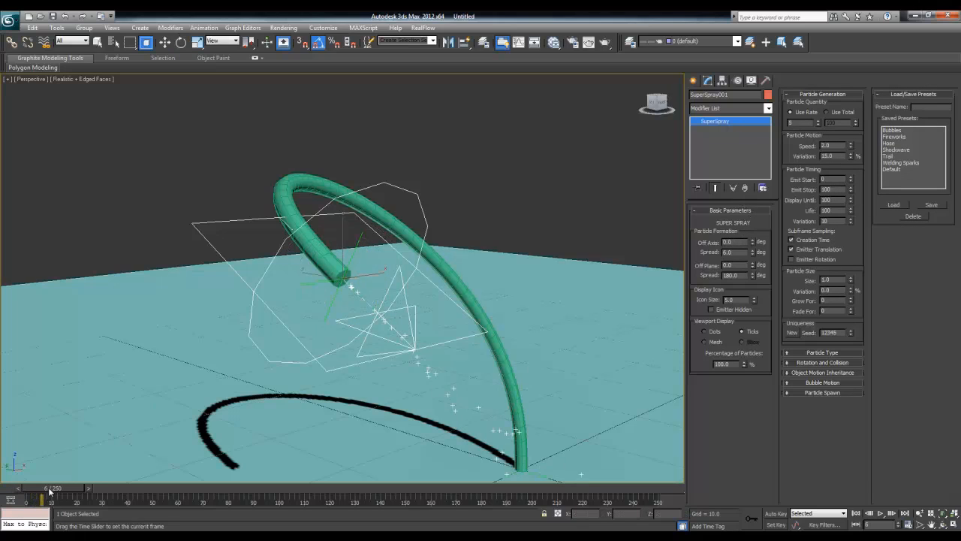
pyautogui.press('e')
pyautogui.hotkey('alt', 'q')
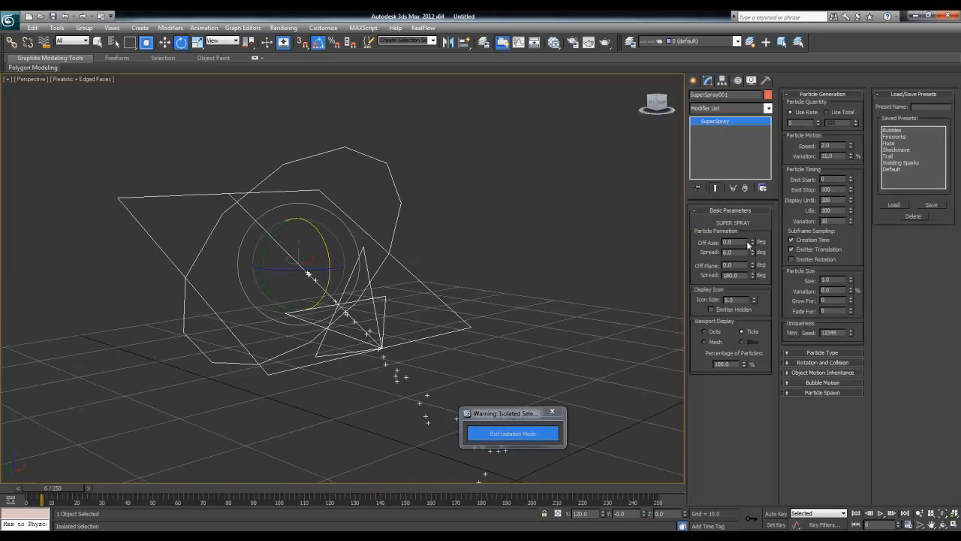
# - Try out different off-axis, off-plane and spread angles for the particle formation
pyautogui.moveTo(753, 244)
pyautogui.mouseDown()
pyautogui.moveTo(748, 159)
pyautogui.moveTo(742, 252)
pyautogui.mouseUp()
pyautogui.moveTo(753, 243)
pyautogui.mouseDown()
pyautogui.moveTo(755, 223)
pyautogui.moveTo(743, 253)
pyautogui.moveTo(741, 159)
pyautogui.moveTo(744, 230)
pyautogui.mouseUp()
pyautogui.moveTo(752, 265); pyautogui.dragTo(741, 243)
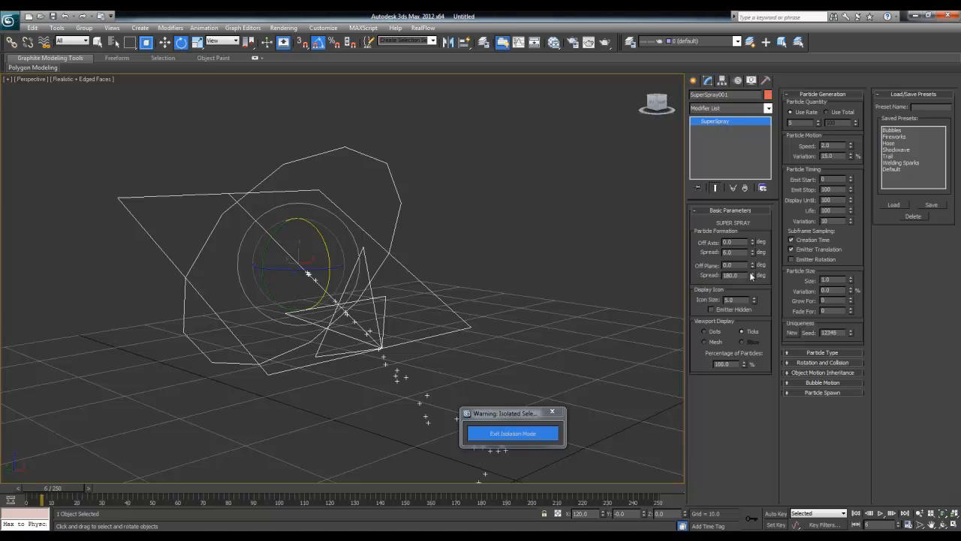
pyautogui.moveTo(753, 266); pyautogui.dragTo(754, 437)
pyautogui.hotkey('ctrl', 'z')
pyautogui.moveTo(753, 277); pyautogui.dragTo(744, 362)
pyautogui.rightClick(744, 362)
# - Compare the dots and mesh viewport displays of the particles at several frames, reselecting the emitter
pyautogui.click(706, 331)
pyautogui.click(716, 342)
pyautogui.moveTo(60, 488)
pyautogui.mouseDown()
pyautogui.moveTo(68, 487)
pyautogui.moveTo(59, 489)
pyautogui.mouseUp()
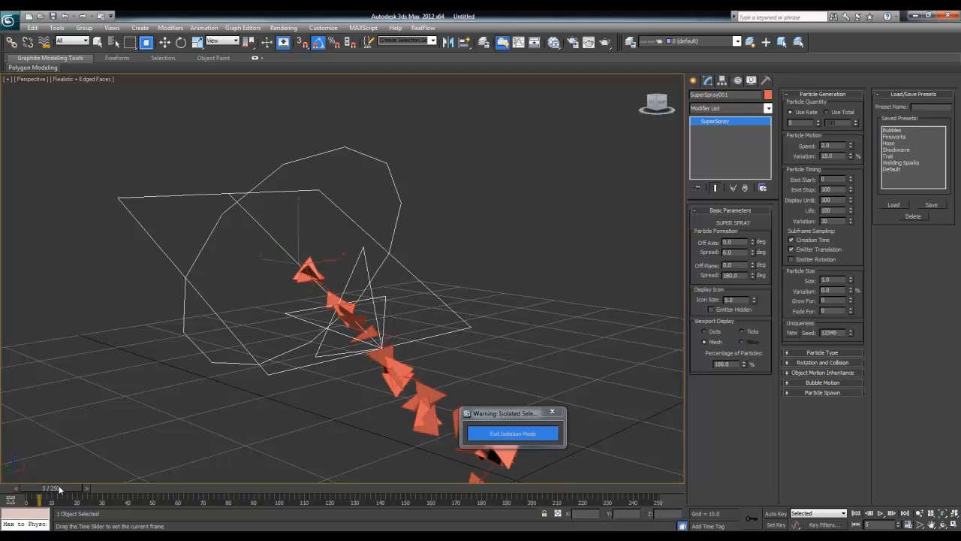
pyautogui.click(711, 335)
pyautogui.moveTo(51, 493)
pyautogui.mouseDown()
pyautogui.moveTo(60, 492)
pyautogui.moveTo(38, 492)
pyautogui.mouseUp()
pyautogui.click(207, 442)
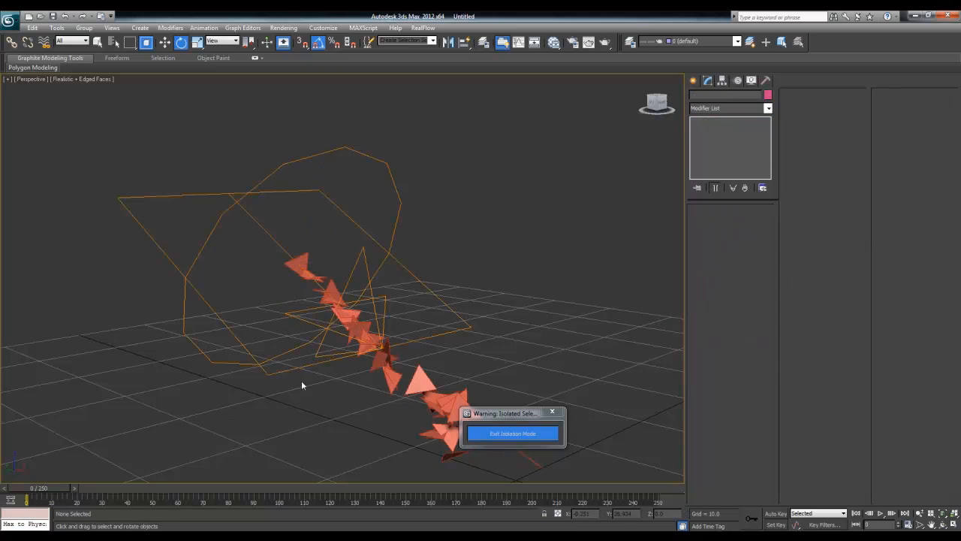
pyautogui.click(366, 275)
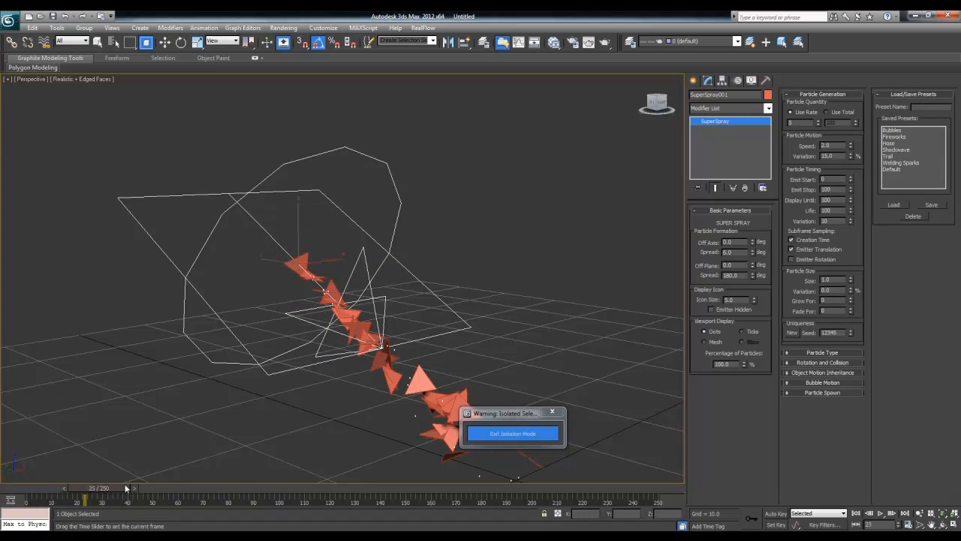
# - Display the particles as mesh in the viewport and move the animation to frame 43
pyautogui.click(714, 342)
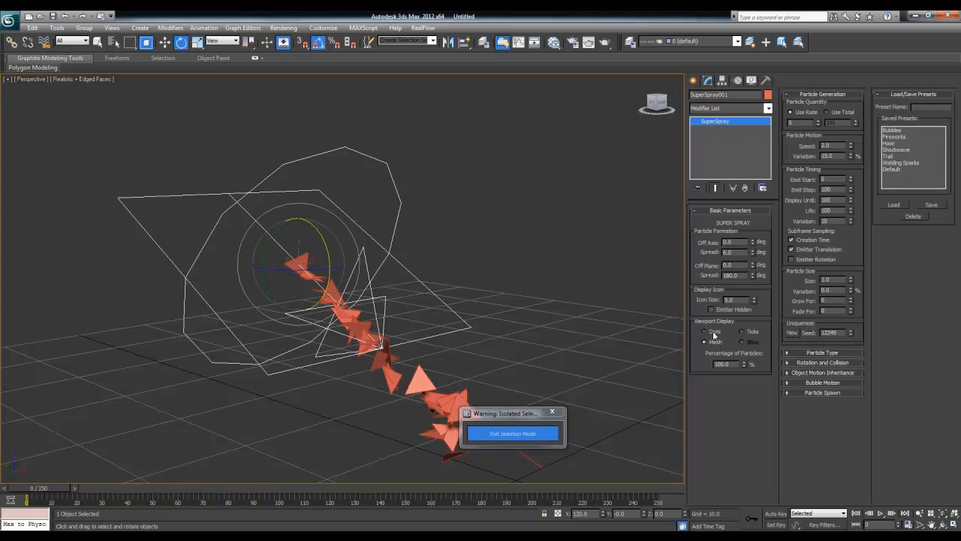
pyautogui.moveTo(42, 492)
pyautogui.mouseDown()
pyautogui.moveTo(91, 492)
pyautogui.moveTo(11, 497)
pyautogui.moveTo(148, 490)
pyautogui.mouseUp()
pyautogui.click(751, 332)
pyautogui.press('e')
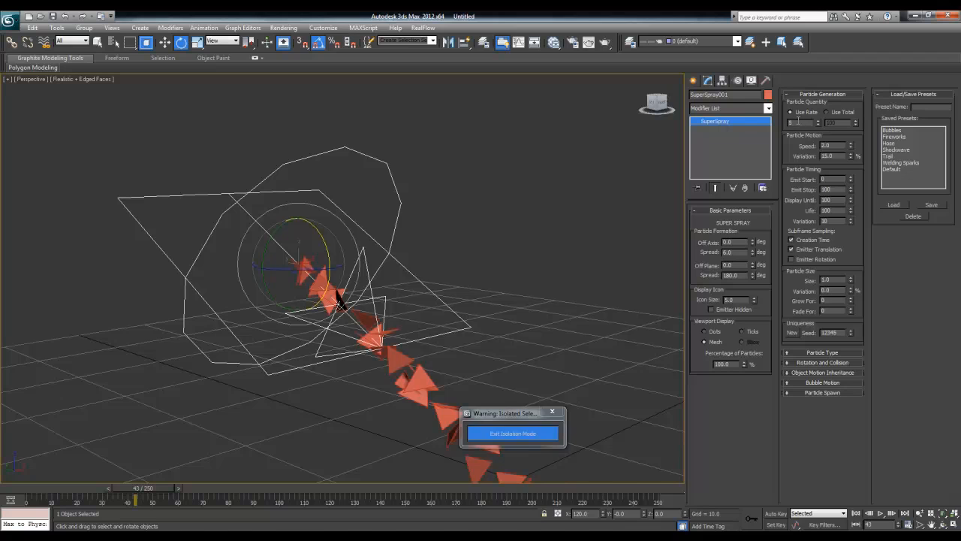
# - Set the particle emission rate to 30 and check the spray density at different frames, ending on frame 12
pyautogui.write('30')
pyautogui.press('Return')
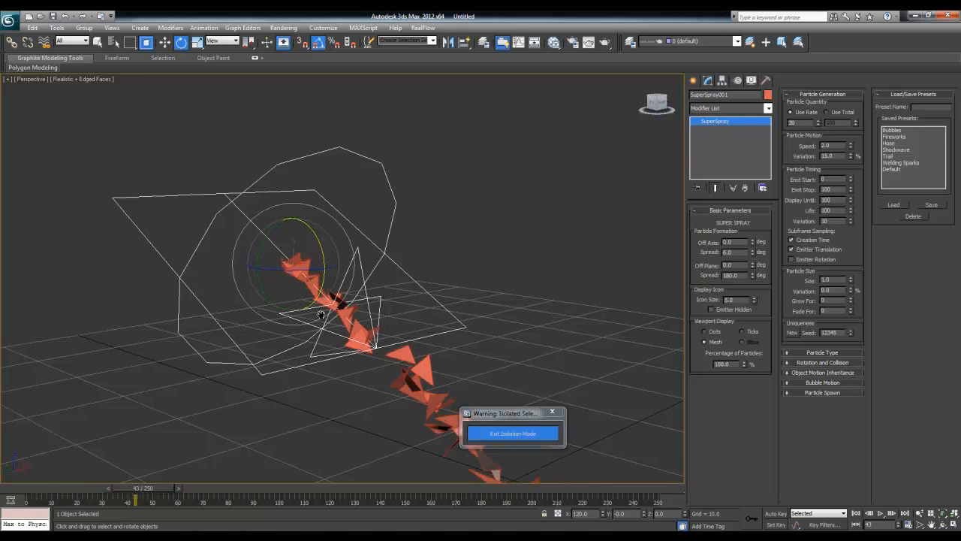
pyautogui.scroll(-3, 264, 310)
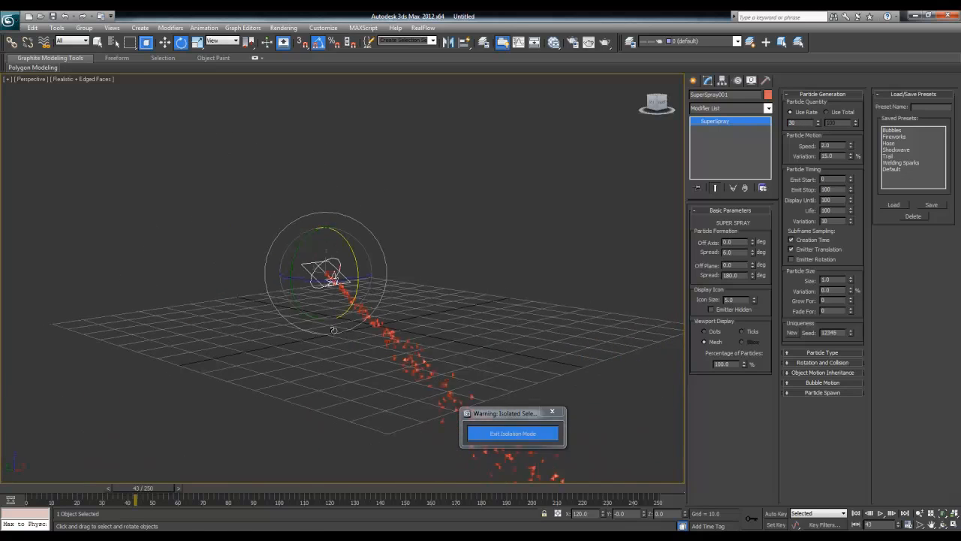
pyautogui.rightClick(817, 125)
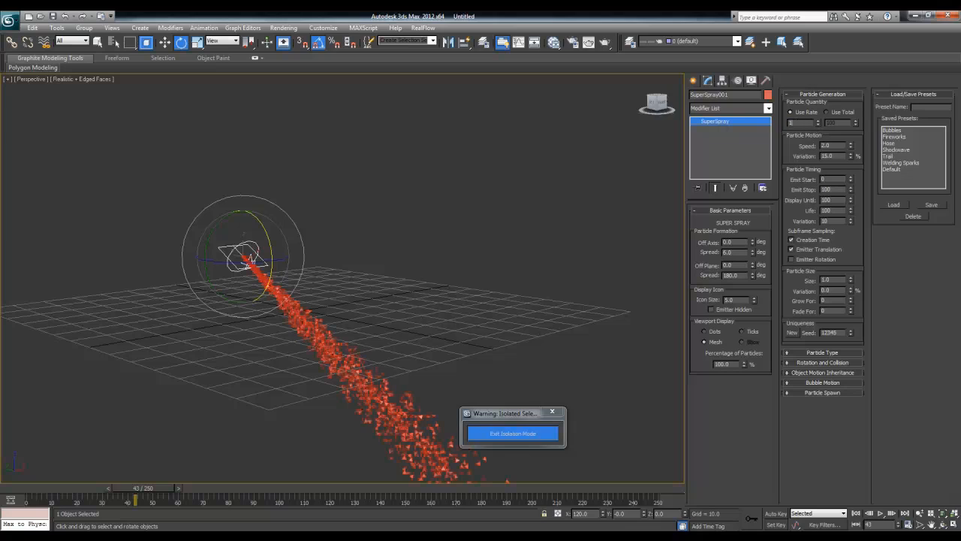
pyautogui.moveTo(159, 491)
pyautogui.mouseDown()
pyautogui.moveTo(188, 492)
pyautogui.moveTo(161, 491)
pyautogui.mouseUp()
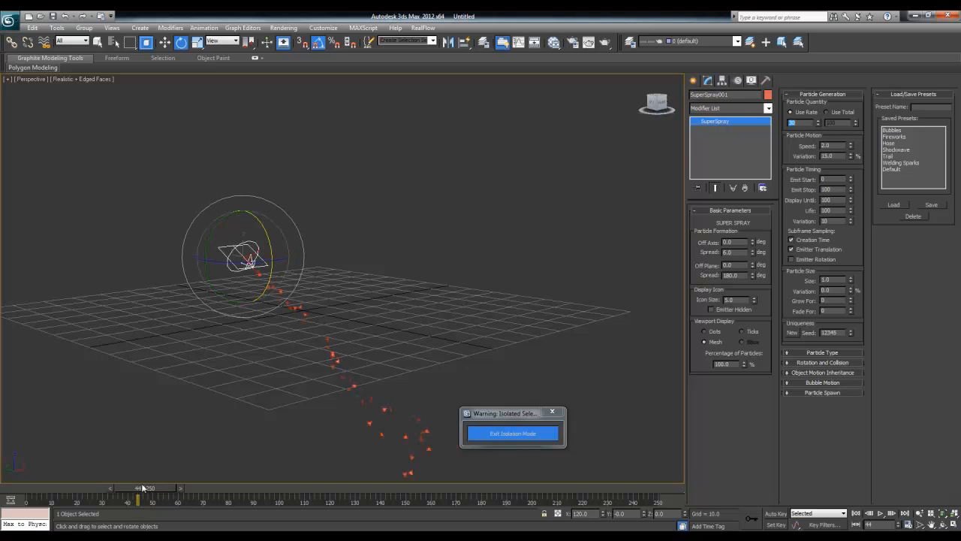
pyautogui.moveTo(145, 489); pyautogui.dragTo(58, 494)
pyautogui.press('e')
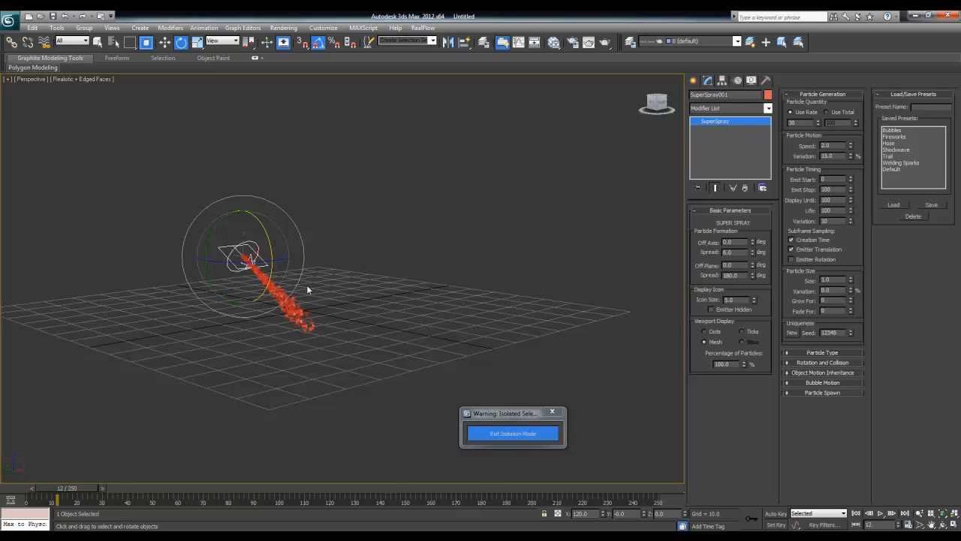
# - Move the animation to frame 8 and set the particle Emit Stop to frame 250
pyautogui.moveTo(306, 285); pyautogui.dragTo(401, 295, button='middle')
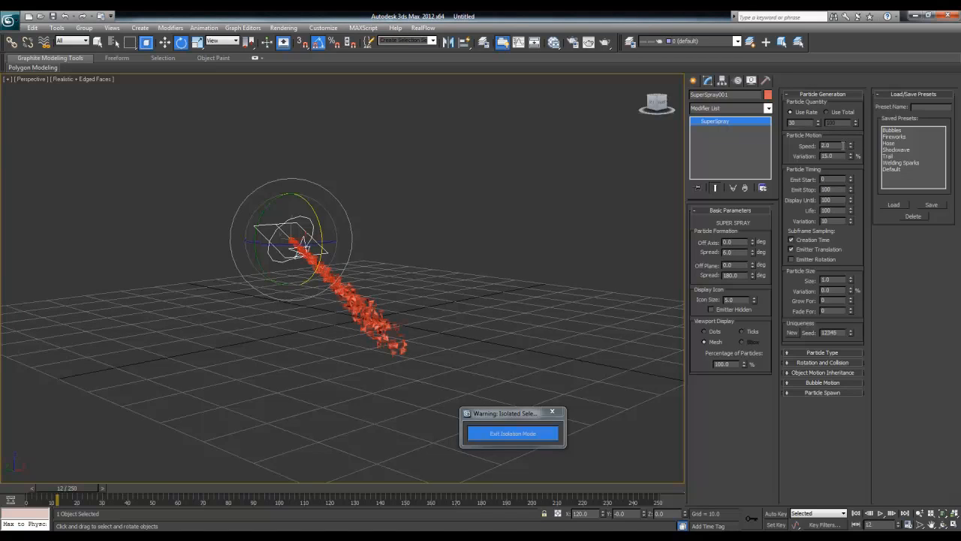
pyautogui.moveTo(79, 488); pyautogui.dragTo(66, 469)
pyautogui.press('e')
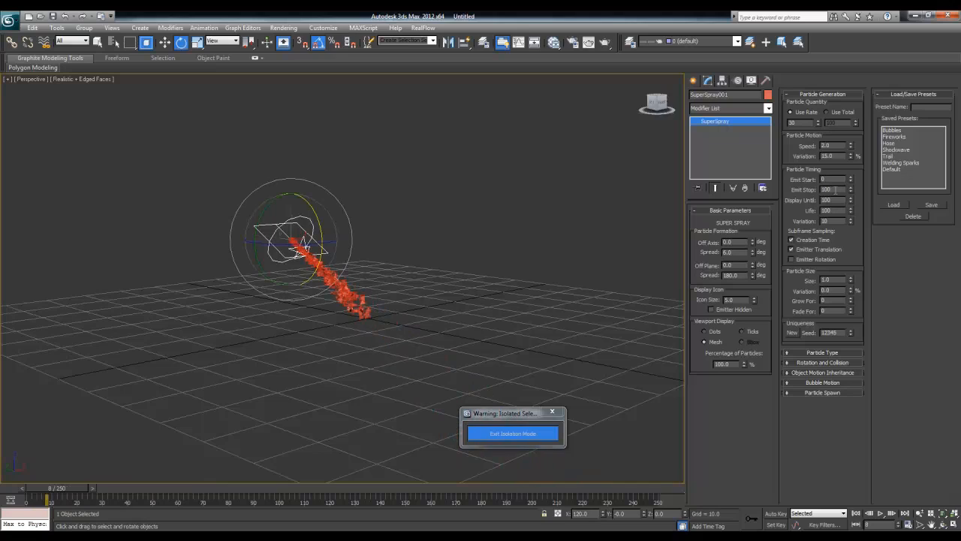
pyautogui.doubleClick(832, 189)
pyautogui.write('250')
pyautogui.press('Return')
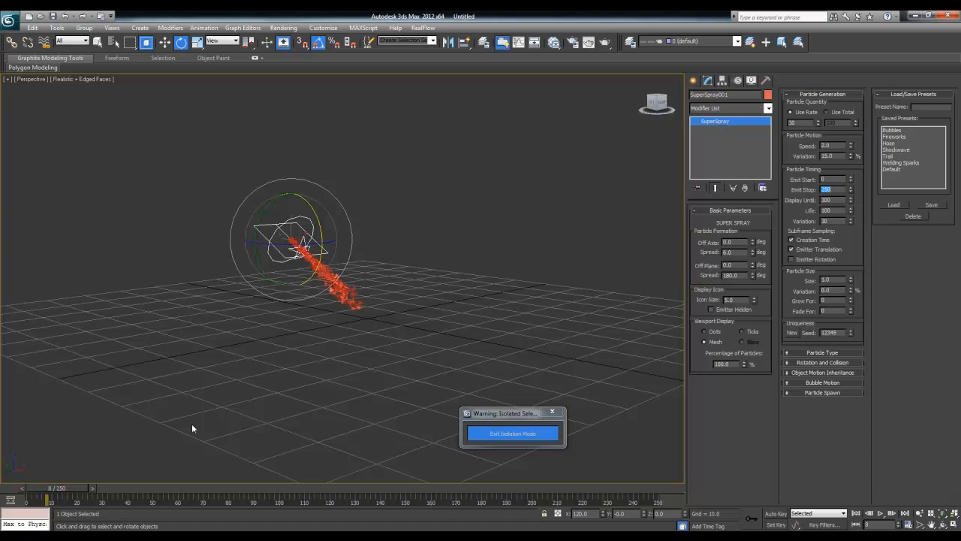
# - Move the animation to frame 11 and set the particles' Display Until value to 250
pyautogui.moveTo(63, 491)
pyautogui.mouseDown()
pyautogui.moveTo(91, 488)
pyautogui.moveTo(71, 489)
pyautogui.mouseUp()
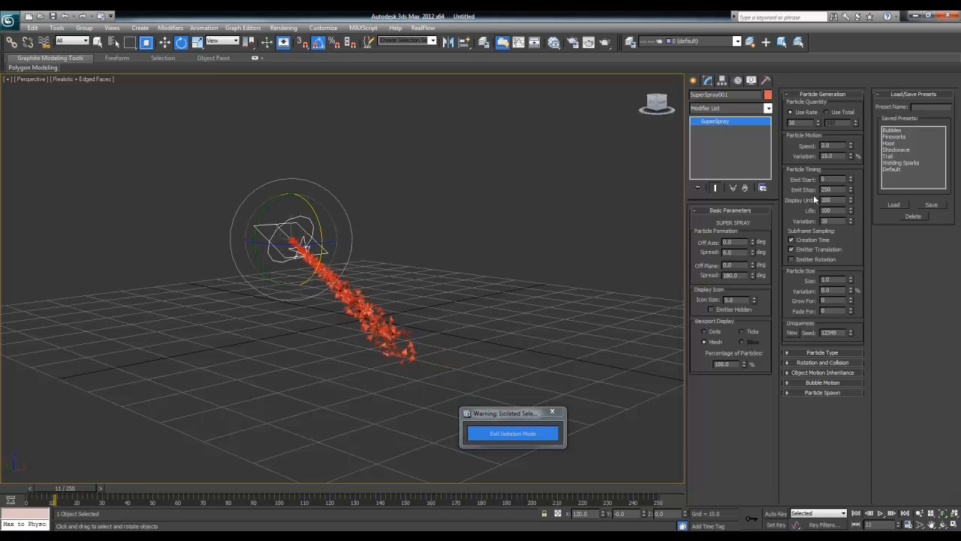
pyautogui.write('250')
pyautogui.press('Return')
pyautogui.press('Tab')
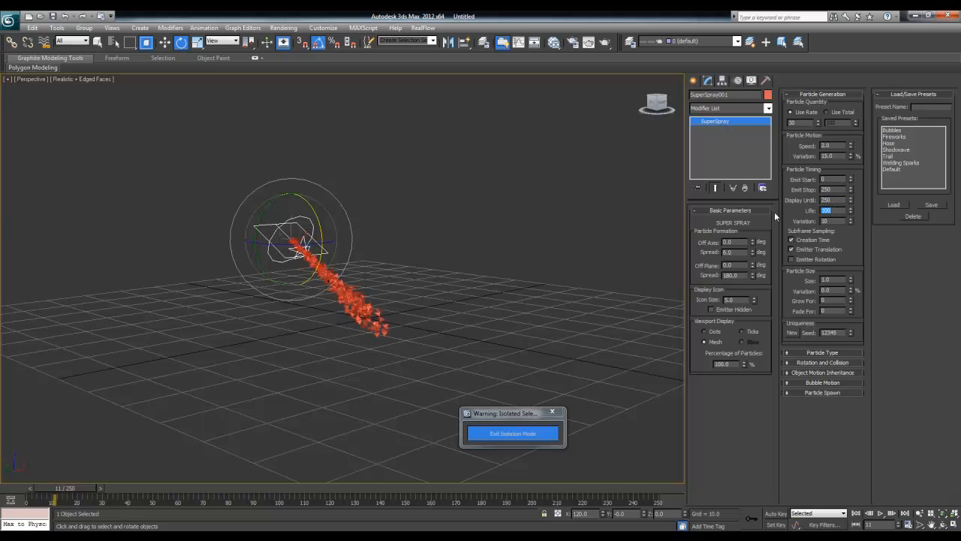
# - Set the particle life to 50 and check the spray's length around frames 102 to 104
pyautogui.write('1')
pyautogui.moveTo(76, 489); pyautogui.dragTo(239, 491)
pyautogui.scroll(-8, 229, 262)
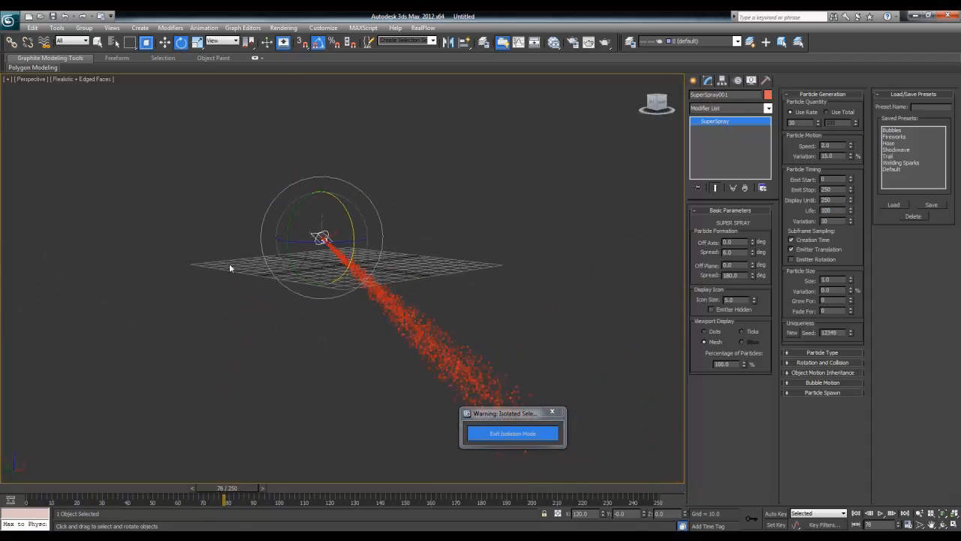
pyautogui.moveTo(273, 356); pyautogui.dragTo(247, 342, button='middle')
pyautogui.moveTo(235, 489)
pyautogui.mouseDown()
pyautogui.moveTo(451, 500)
pyautogui.moveTo(284, 491)
pyautogui.mouseUp()
pyautogui.press('e')
pyautogui.moveTo(834, 211); pyautogui.dragTo(800, 211)
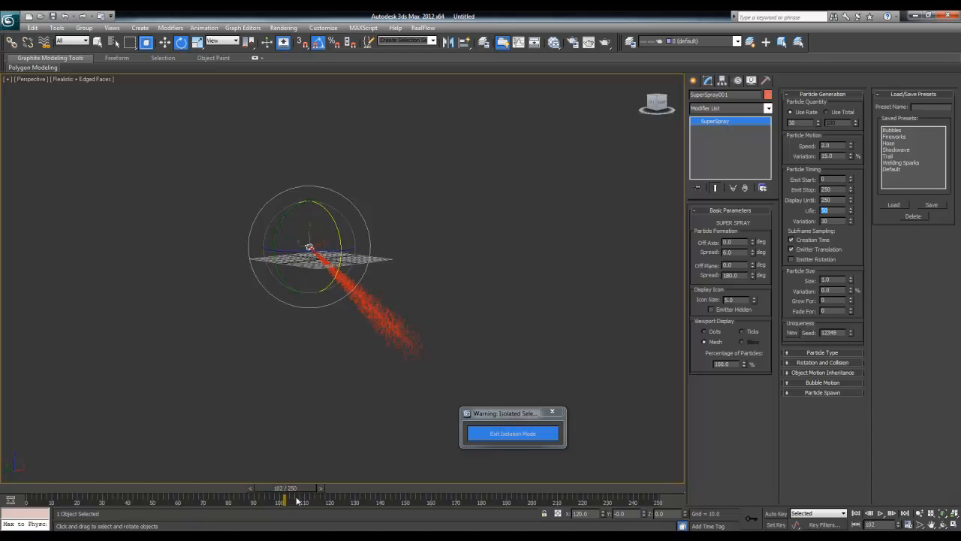
pyautogui.moveTo(297, 489)
pyautogui.mouseDown()
pyautogui.moveTo(65, 489)
pyautogui.moveTo(292, 488)
pyautogui.mouseUp()
pyautogui.press('e')
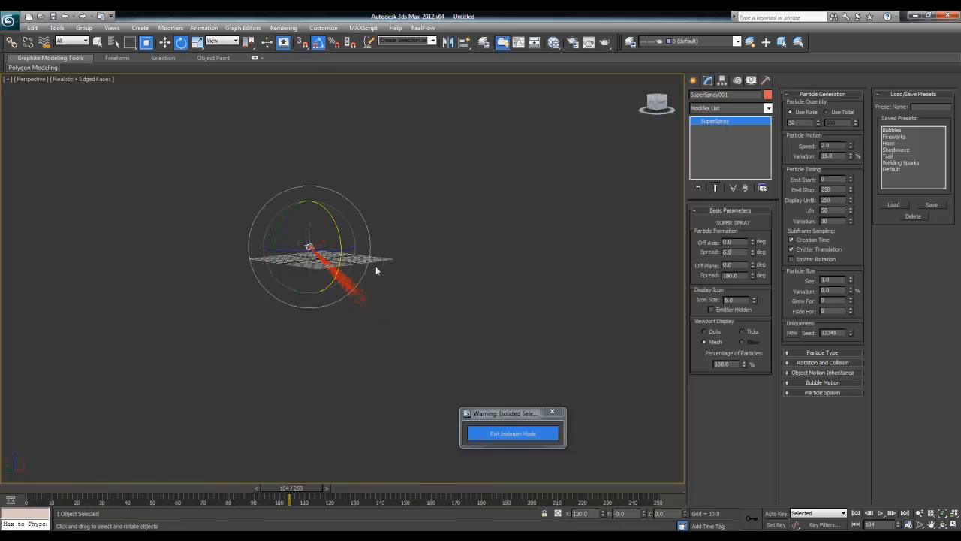
# - Set the particle size variation to 50%
pyautogui.scroll(5, 375, 269)
pyautogui.moveTo(316, 270)
pyautogui.keyDown('alt'); pyautogui.mouseDown(button='middle')
pyautogui.moveTo(296, 279)
pyautogui.moveTo(349, 315)
pyautogui.mouseUp(button='middle'); pyautogui.keyUp('alt')
pyautogui.scroll(2, 350, 314)
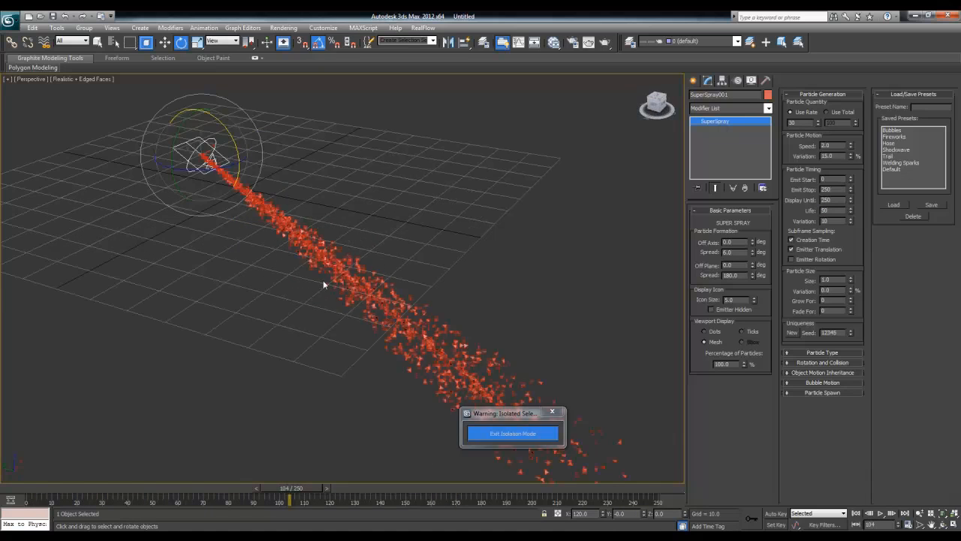
pyautogui.moveTo(324, 282); pyautogui.dragTo(362, 321, button='middle')
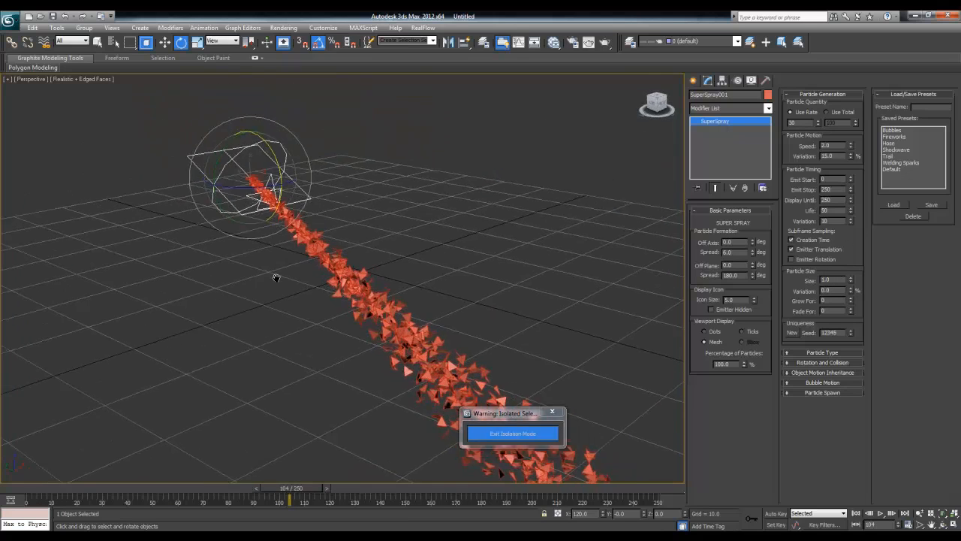
pyautogui.moveTo(276, 278); pyautogui.dragTo(339, 349, button='middle')
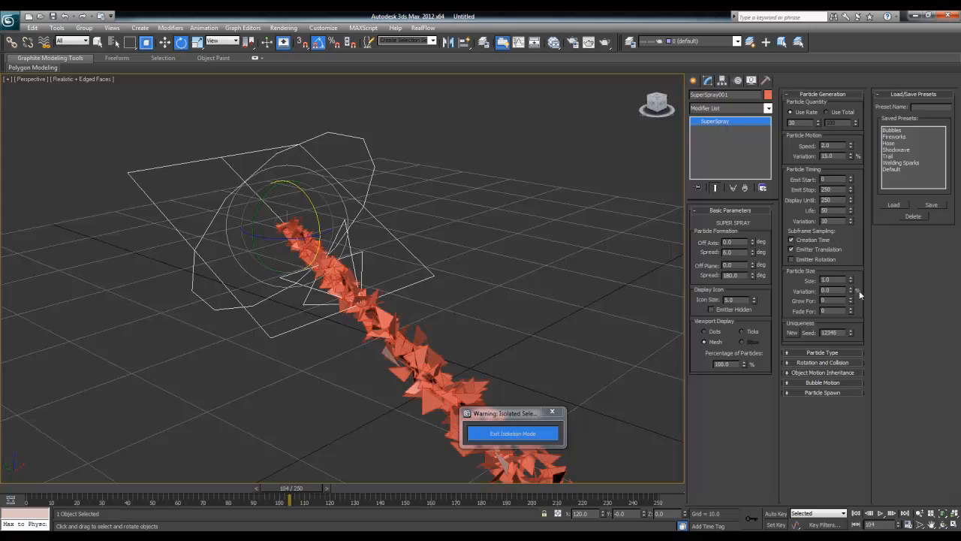
pyautogui.moveTo(852, 290); pyautogui.dragTo(856, 246)
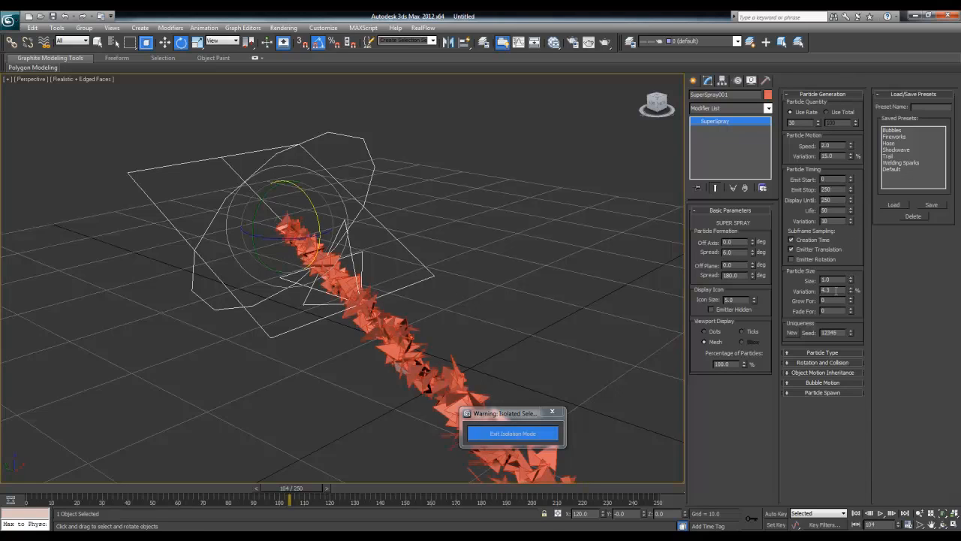
pyautogui.write('50')
pyautogui.press('Return')
# - Set the particles' Grow For value to 5 and return the animation to frame 0
pyautogui.moveTo(282, 495); pyautogui.dragTo(212, 497)
pyautogui.press('e')
pyautogui.moveTo(852, 300); pyautogui.dragTo(848, 327)
pyautogui.moveTo(851, 289); pyautogui.dragTo(852, 279)
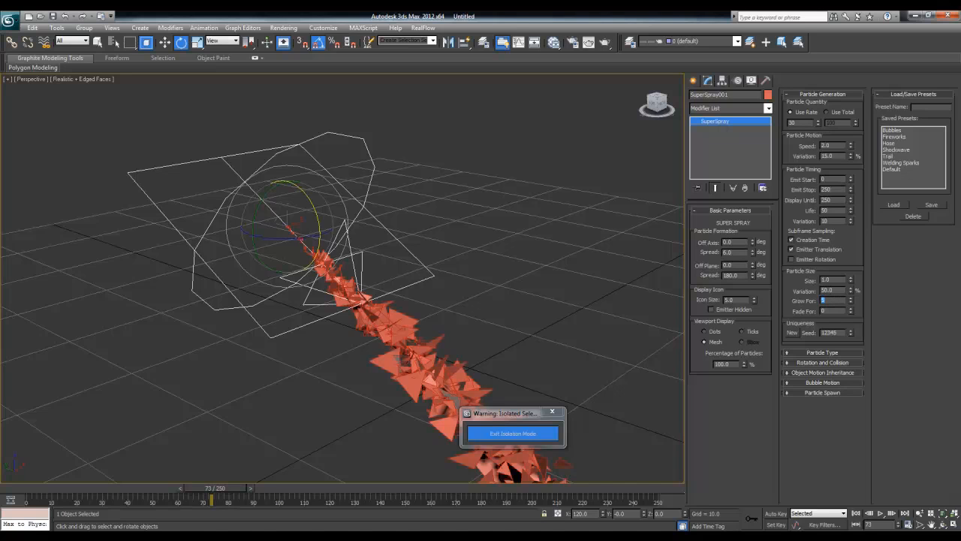
pyautogui.moveTo(229, 488); pyautogui.dragTo(45, 488)
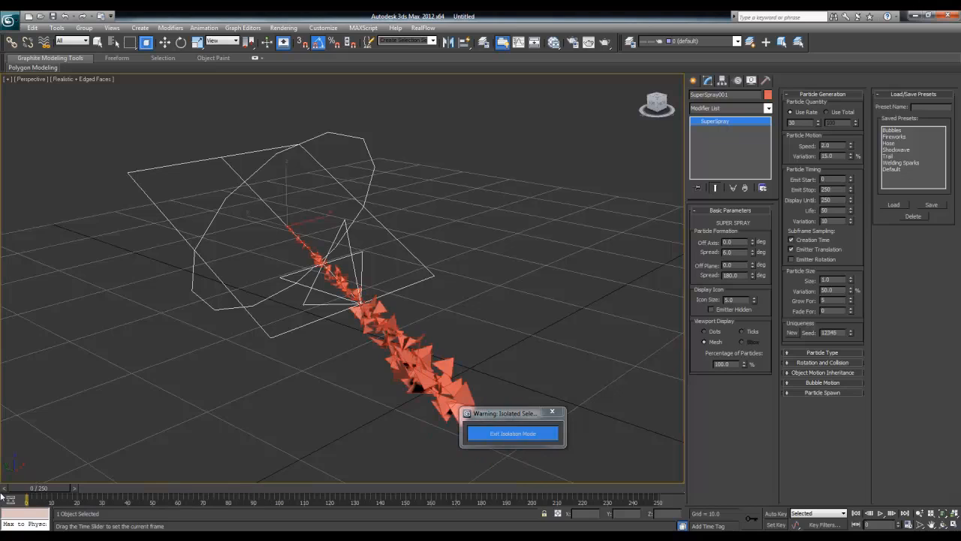
# - Move to frame 10 and, in the particle type settings, try Special and switch the standard particles to Constant
pyautogui.click(832, 96)
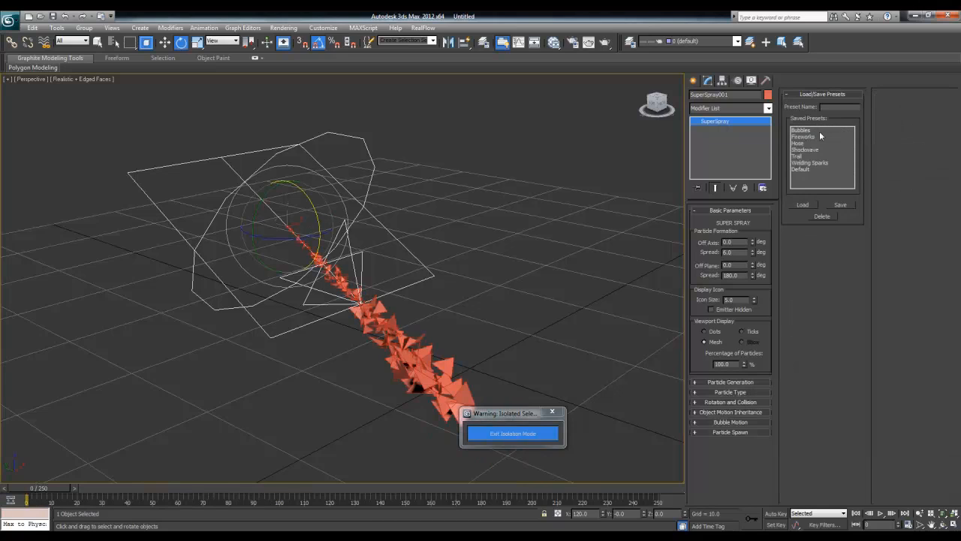
pyautogui.click(711, 392)
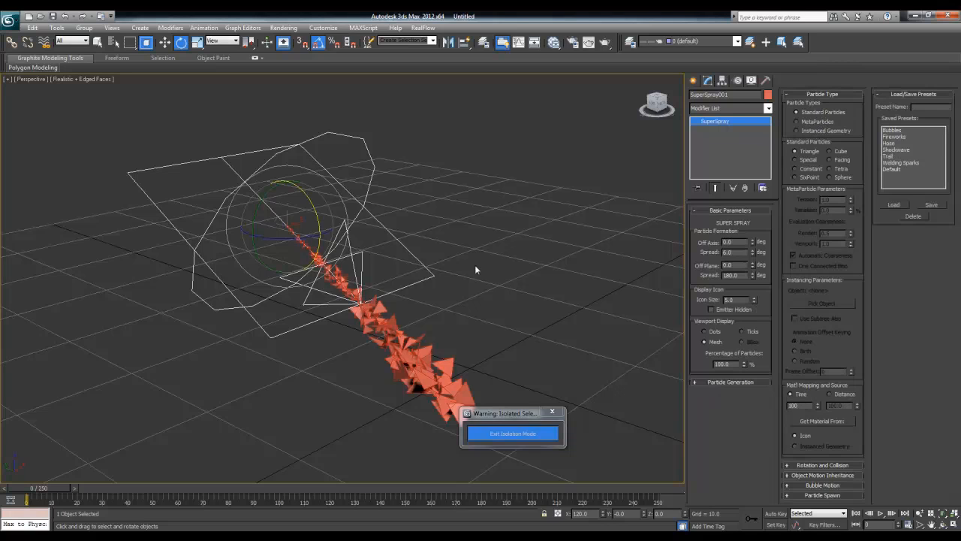
pyautogui.moveTo(48, 489)
pyautogui.mouseDown()
pyautogui.moveTo(138, 477)
pyautogui.moveTo(71, 482)
pyautogui.mouseUp()
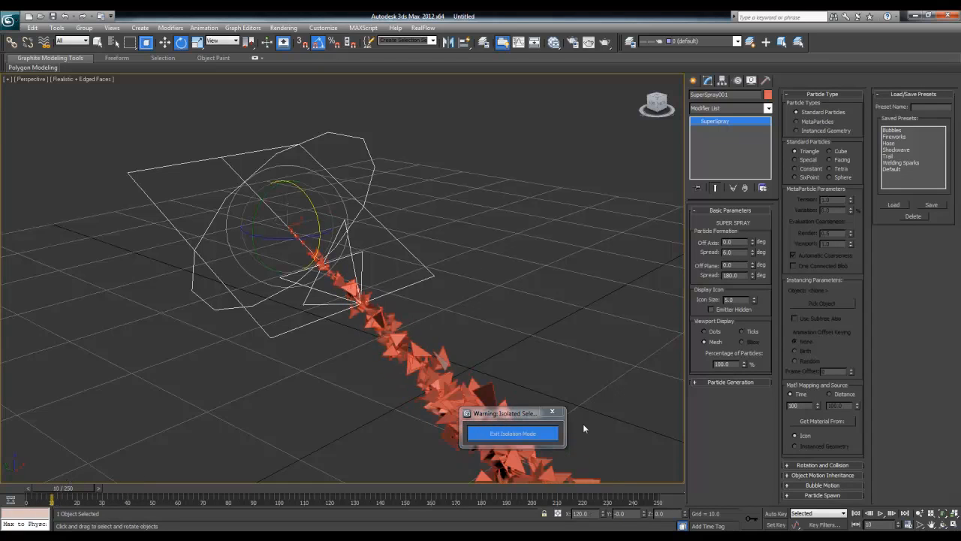
pyautogui.click(807, 160)
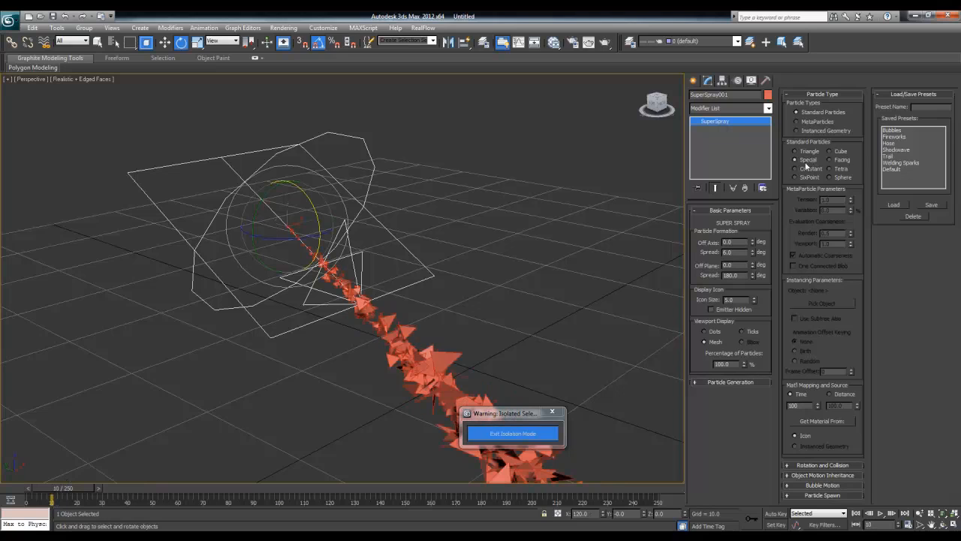
pyautogui.click(805, 169)
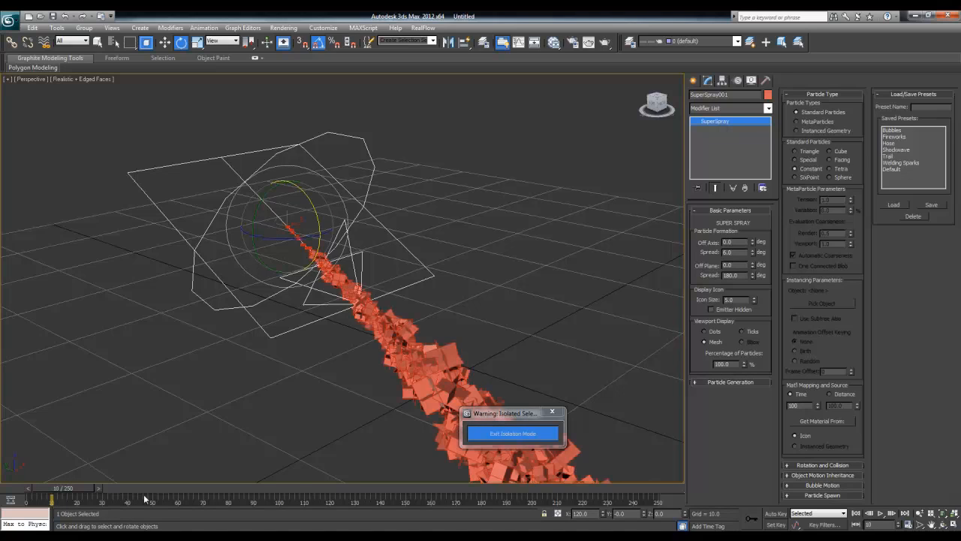
# - Try SixPoint and Cube as the standard particle shape, scrubbing the first frames to preview each
pyautogui.moveTo(82, 493); pyautogui.dragTo(60, 488)
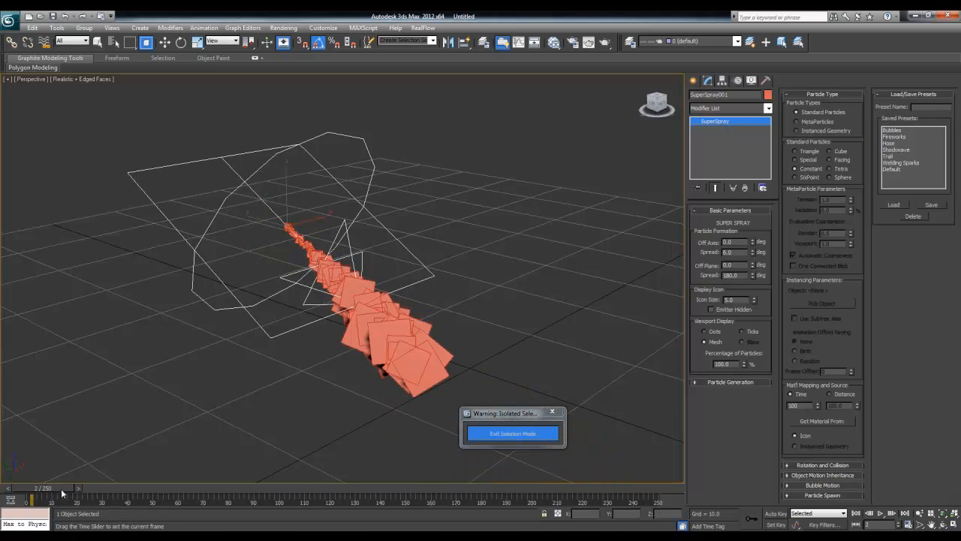
pyautogui.click(807, 177)
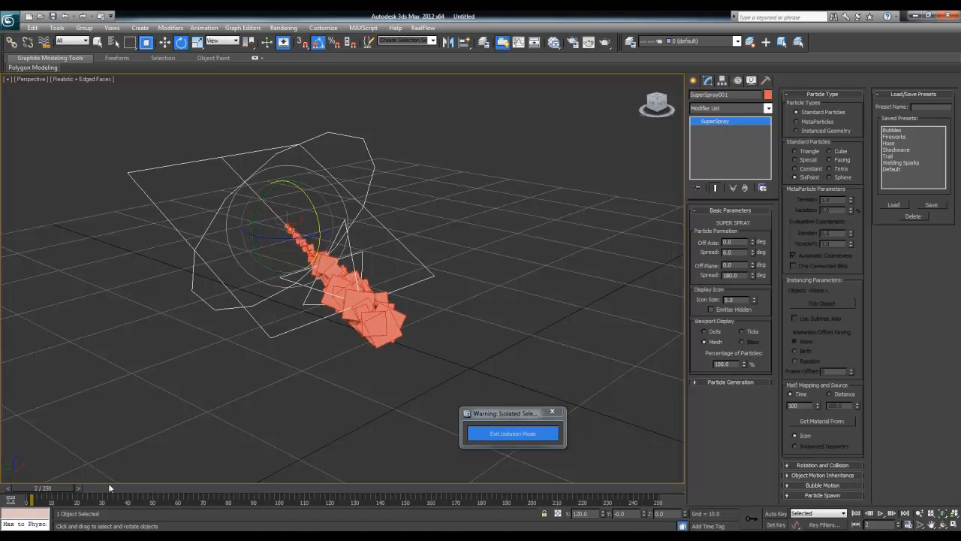
pyautogui.moveTo(61, 491)
pyautogui.mouseDown()
pyautogui.moveTo(107, 484)
pyautogui.moveTo(39, 490)
pyautogui.moveTo(61, 491)
pyautogui.mouseUp()
pyautogui.press('e')
pyautogui.click(848, 153)
pyautogui.press('q')
pyautogui.press('e')
# - Try Facing as the standard particle shape and examine the spray from several angles up to about frame 37, ending at frame 0
pyautogui.click(837, 160)
pyautogui.press('q')
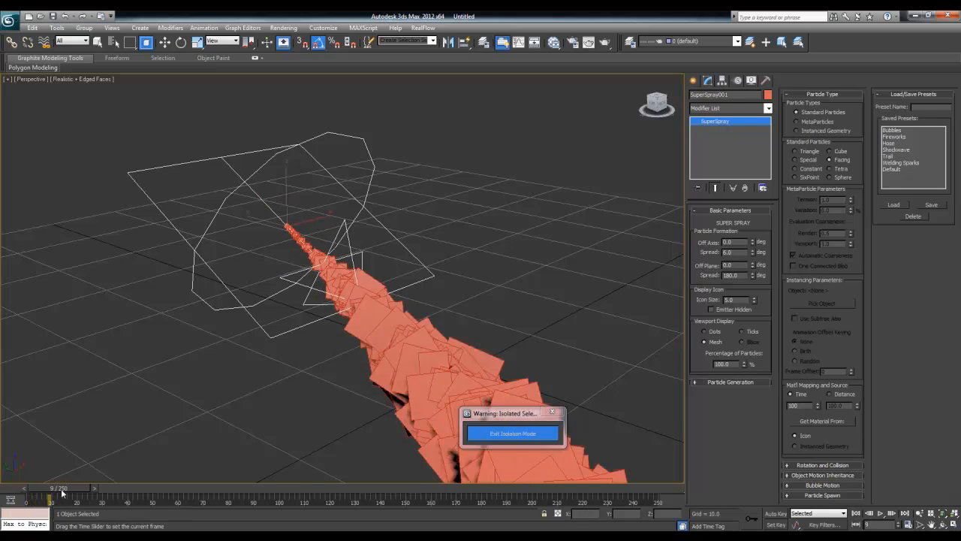
pyautogui.press('e')
pyautogui.keyDown('alt'); pyautogui.moveTo(219, 392); pyautogui.dragTo(164, 367, button='middle'); pyautogui.keyUp('alt')
pyautogui.moveTo(63, 490); pyautogui.dragTo(89, 490)
pyautogui.keyDown('alt'); pyautogui.moveTo(386, 392); pyautogui.dragTo(310, 239, button='middle'); pyautogui.keyUp('alt')
pyautogui.moveTo(91, 494); pyautogui.dragTo(123, 493)
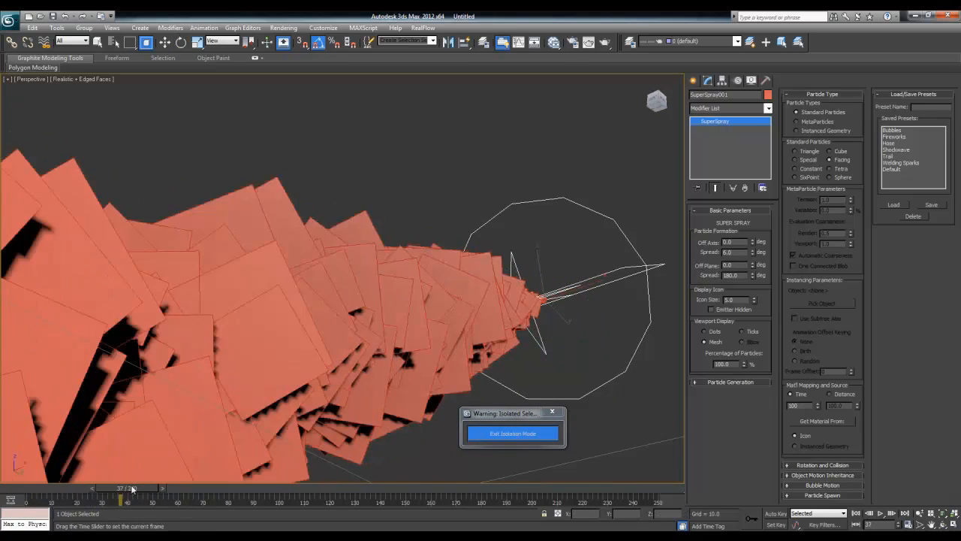
pyautogui.keyDown('alt'); pyautogui.moveTo(91, 413); pyautogui.dragTo(274, 361, button='middle'); pyautogui.keyUp('alt')
pyautogui.moveTo(197, 325)
pyautogui.keyDown('alt'); pyautogui.mouseDown(button='middle')
pyautogui.moveTo(285, 401)
pyautogui.moveTo(293, 362)
pyautogui.moveTo(161, 456)
pyautogui.mouseUp(button='middle'); pyautogui.keyUp('alt')
pyautogui.moveTo(136, 489); pyautogui.dragTo(41, 489)
pyautogui.keyDown('alt'); pyautogui.moveTo(305, 348); pyautogui.dragTo(761, 197, button='middle'); pyautogui.keyUp('alt')
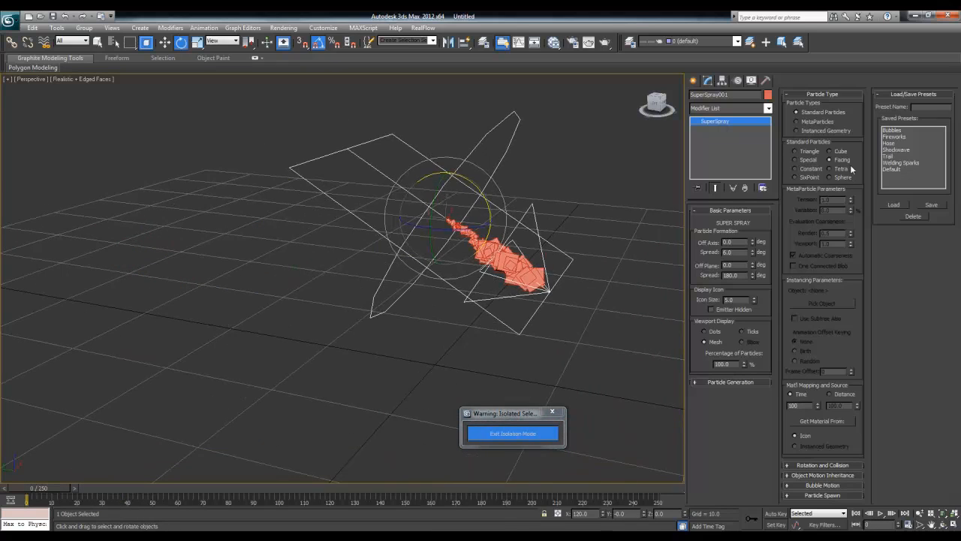
# - Try Tetra as the standard particle shape and inspect the particles closely at frame 9
pyautogui.click(841, 169)
pyautogui.moveTo(514, 279); pyautogui.dragTo(443, 301, button='middle')
pyautogui.scroll(5, 443, 302)
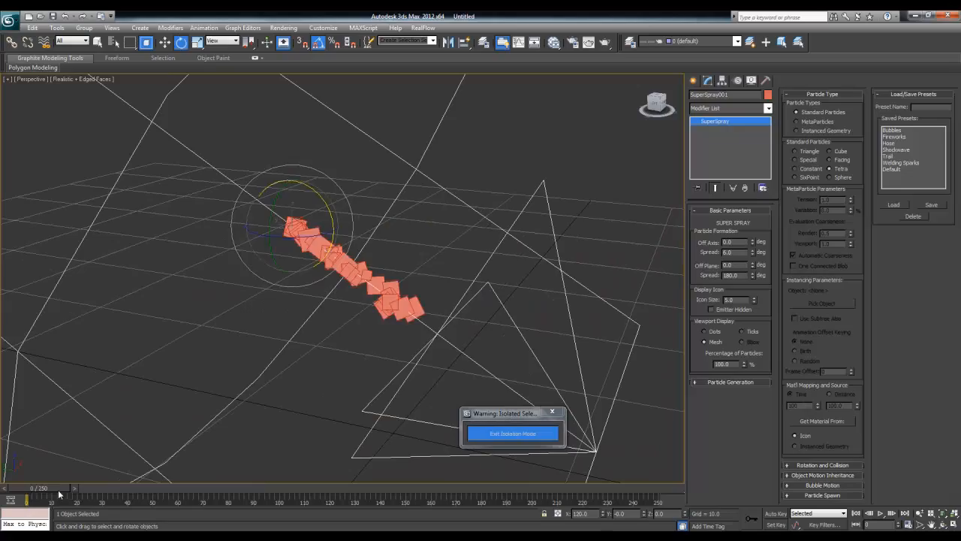
pyautogui.moveTo(58, 490); pyautogui.dragTo(79, 489)
pyautogui.keyDown('alt'); pyautogui.moveTo(360, 342); pyautogui.dragTo(365, 295, button='middle'); pyautogui.keyUp('alt')
pyautogui.scroll(4, 383, 289)
pyautogui.scroll(-5, 365, 295)
pyautogui.scroll(2, 365, 295)
pyautogui.scroll(-6, 365, 295)
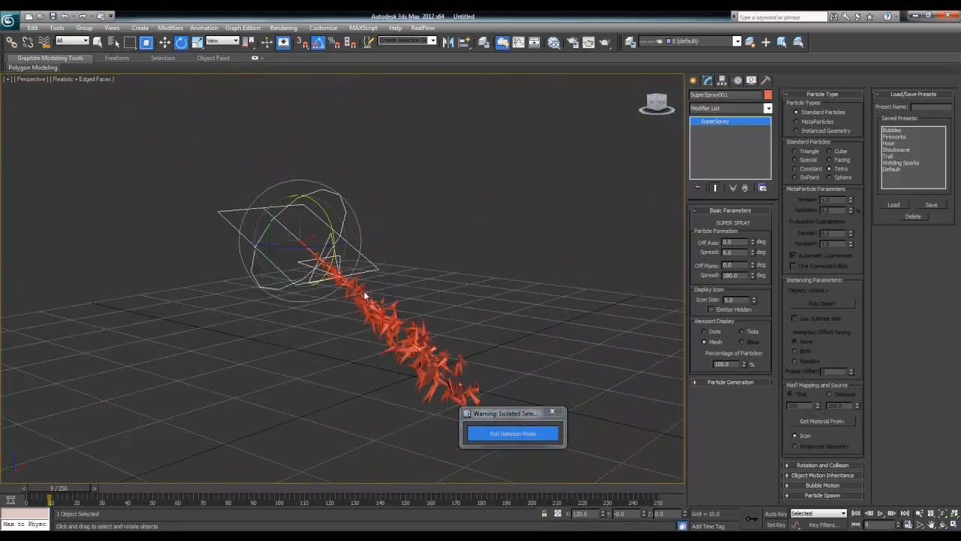
pyautogui.scroll(5, 364, 308)
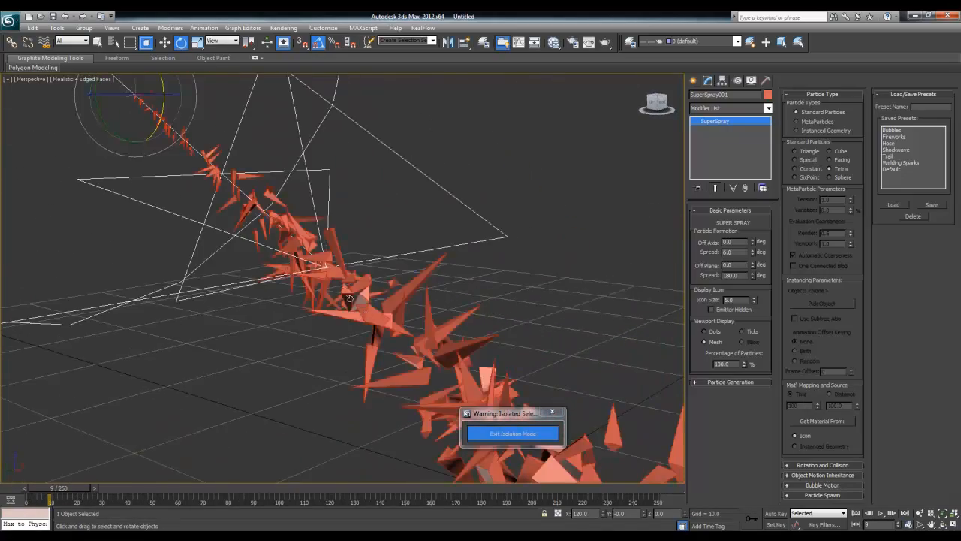
# - Try SixPoint again, switch the standard particles to Sphere, and return the animation to frame 0
pyautogui.click(806, 176)
pyautogui.click(844, 176)
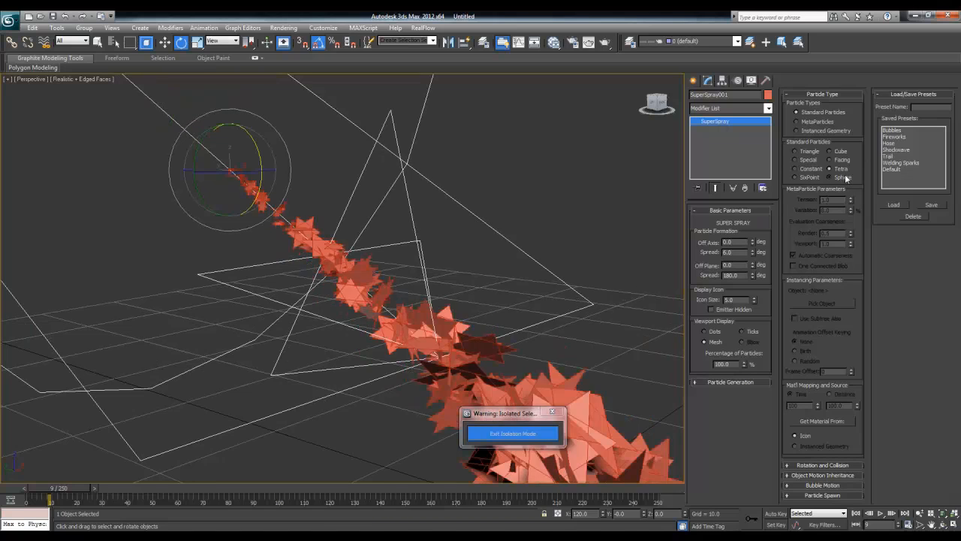
pyautogui.moveTo(57, 489); pyautogui.dragTo(26, 490)
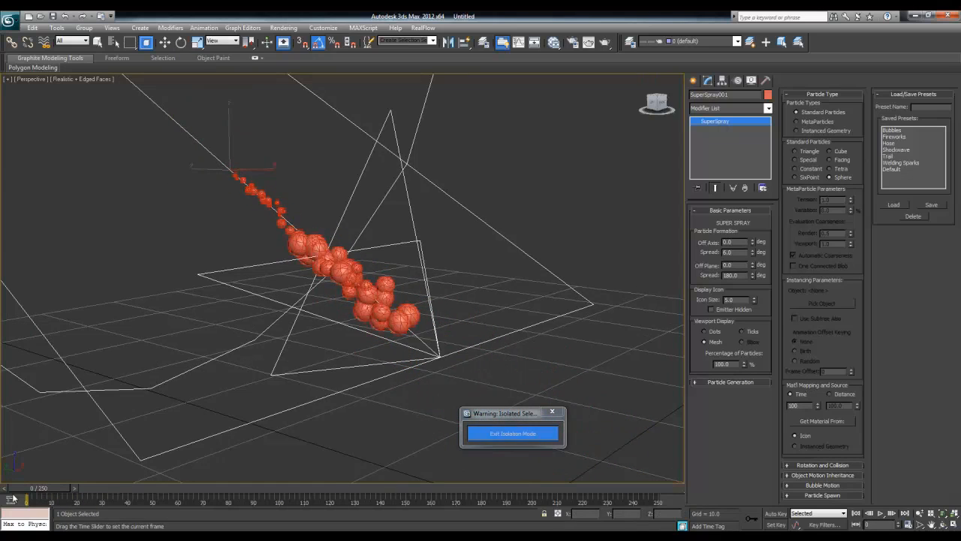
# - Try MetaParticles and Instanced Geometry as the particle type at frame 0
pyautogui.click(807, 122)
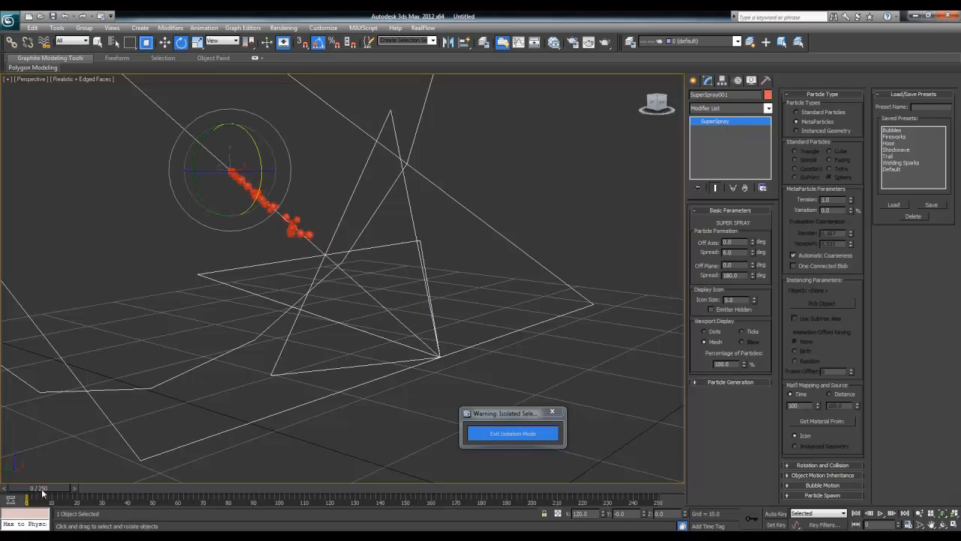
pyautogui.moveTo(43, 492)
pyautogui.mouseDown()
pyautogui.moveTo(65, 492)
pyautogui.moveTo(27, 492)
pyautogui.mouseUp()
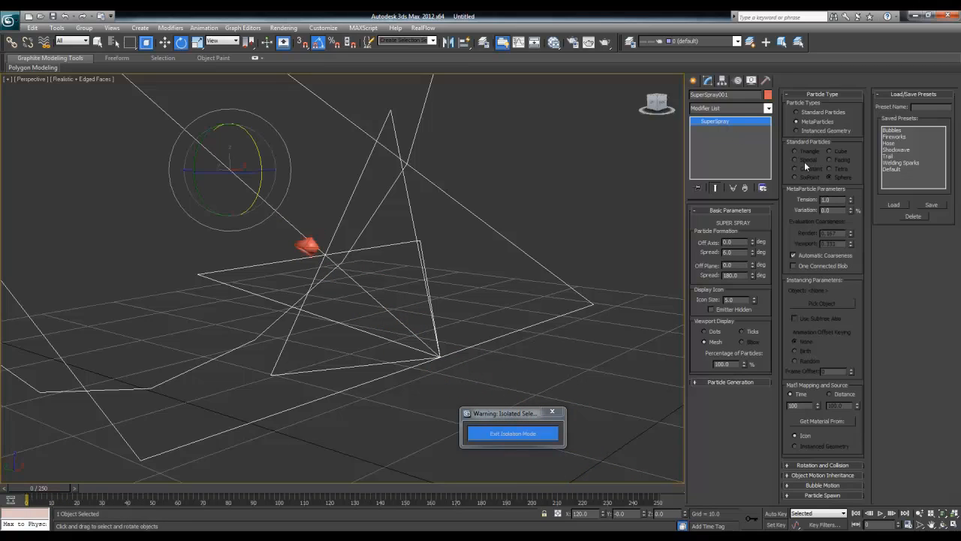
pyautogui.click(803, 130)
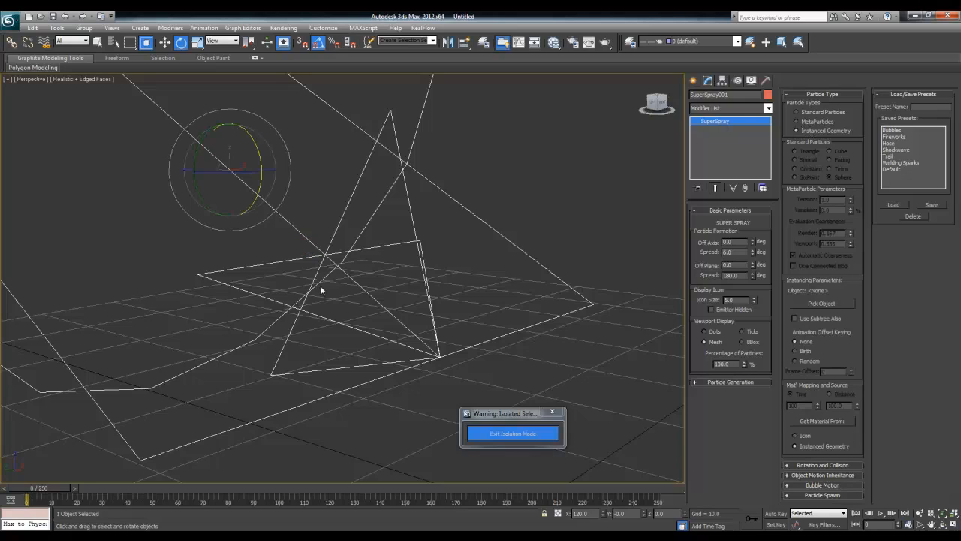
pyautogui.scroll(-5, 310, 285)
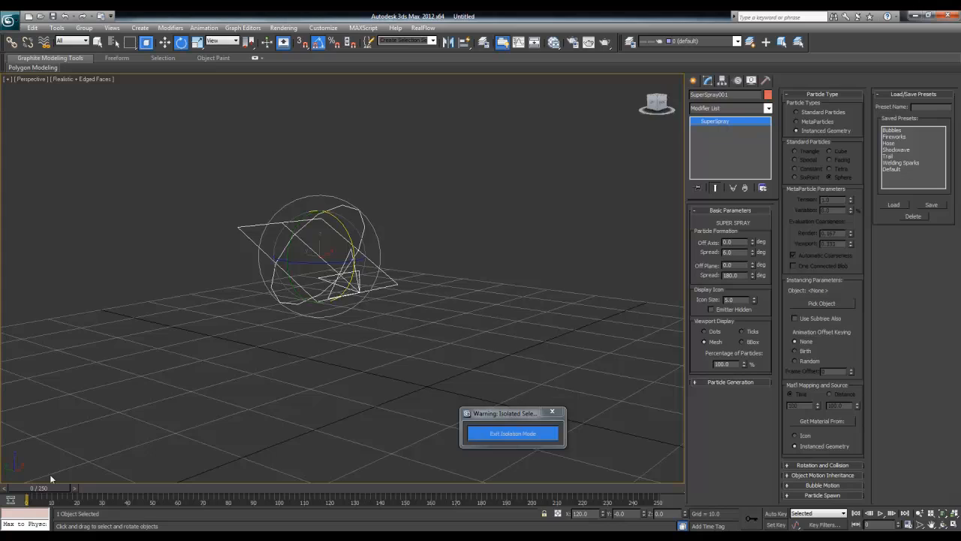
# - Set the particle type to MetaParticles and advance the animation to frame 31 to preview the stream
pyautogui.click(797, 120)
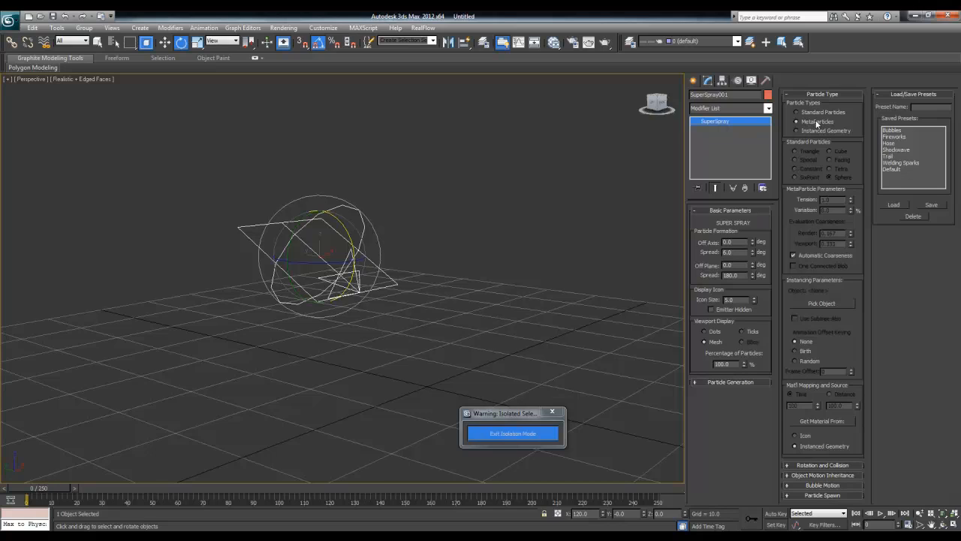
pyautogui.moveTo(45, 490); pyautogui.dragTo(97, 488)
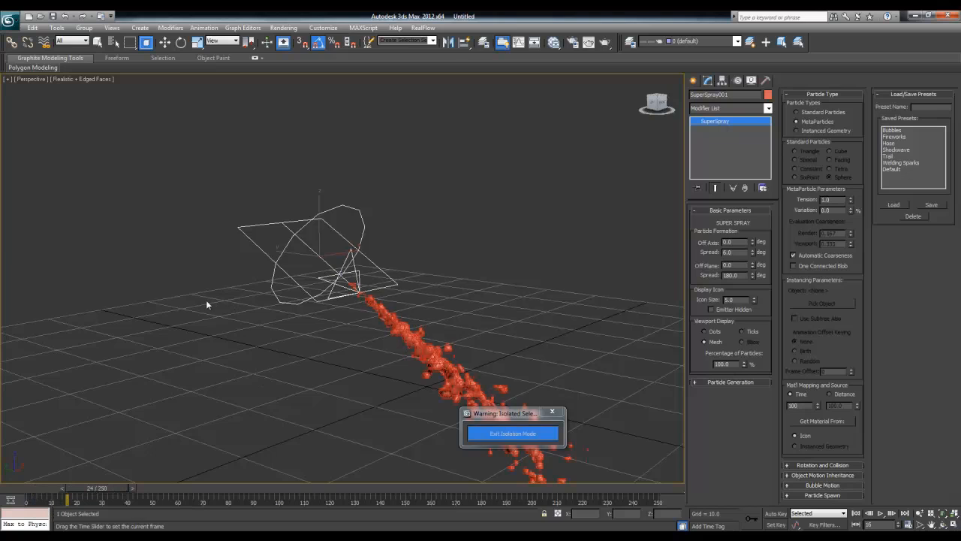
pyautogui.press('e')
pyautogui.moveTo(206, 299); pyautogui.dragTo(184, 292, button='middle')
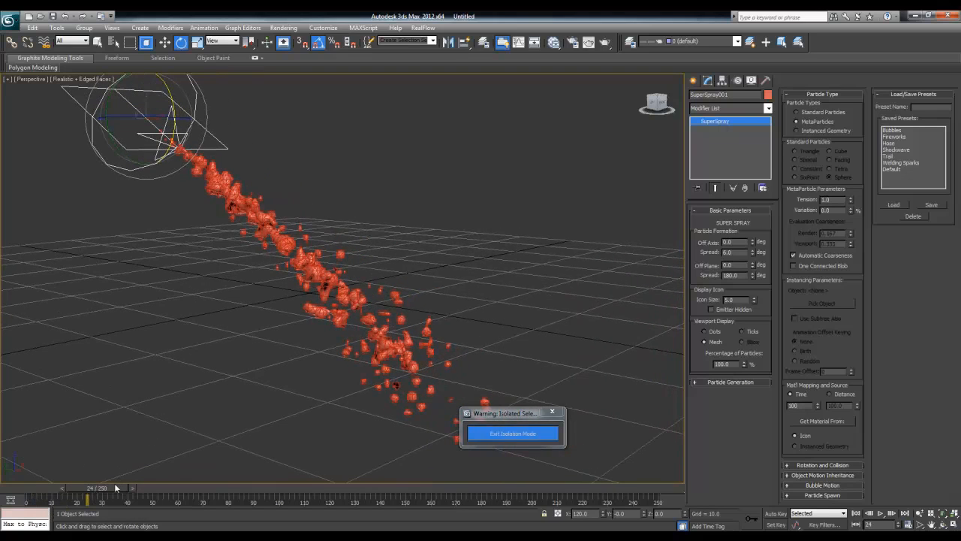
pyautogui.moveTo(114, 483); pyautogui.dragTo(118, 484)
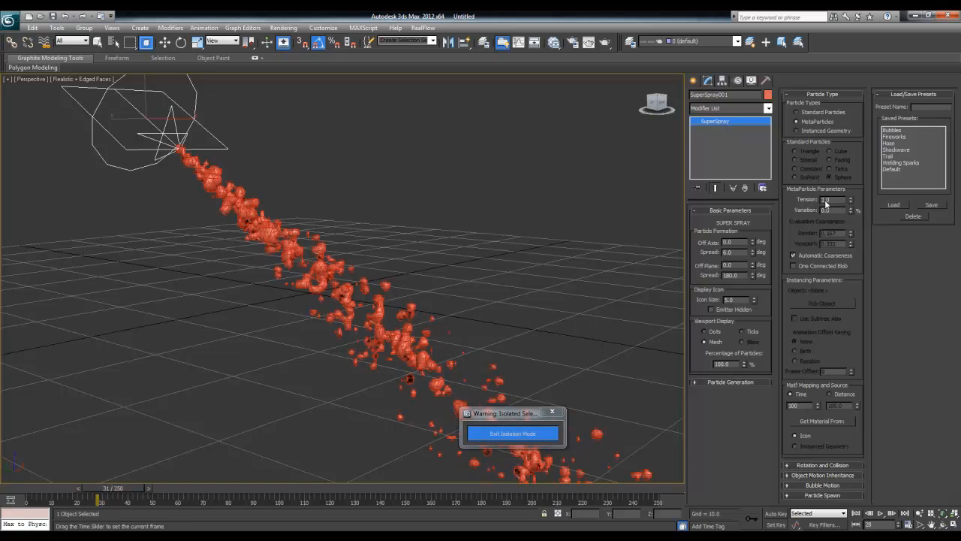
pyautogui.press('e')
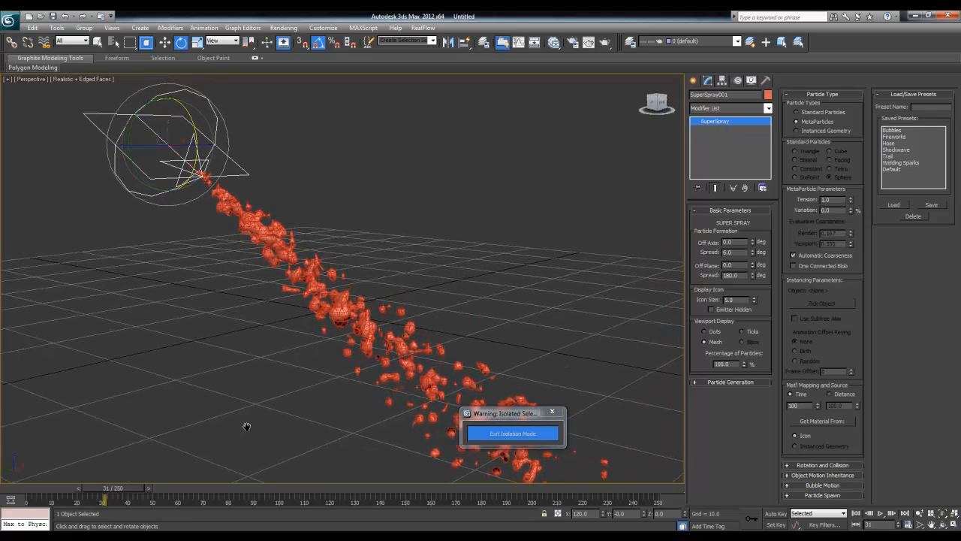
# - Set the MetaParticle tension to 0.25 and return the animation to frame 0
pyautogui.doubleClick(830, 199)
pyautogui.write('25')
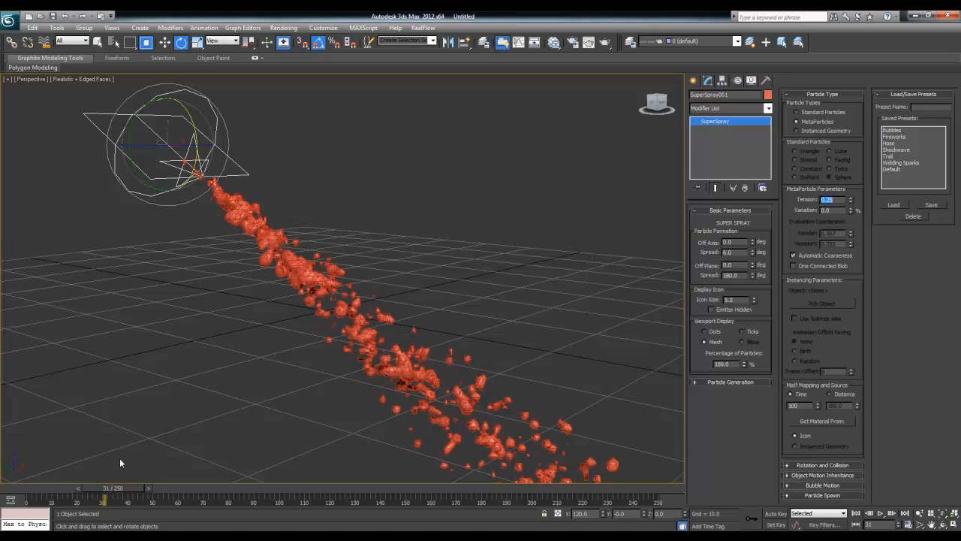
pyautogui.click(110, 495)
pyautogui.moveTo(117, 488); pyautogui.dragTo(2, 481)
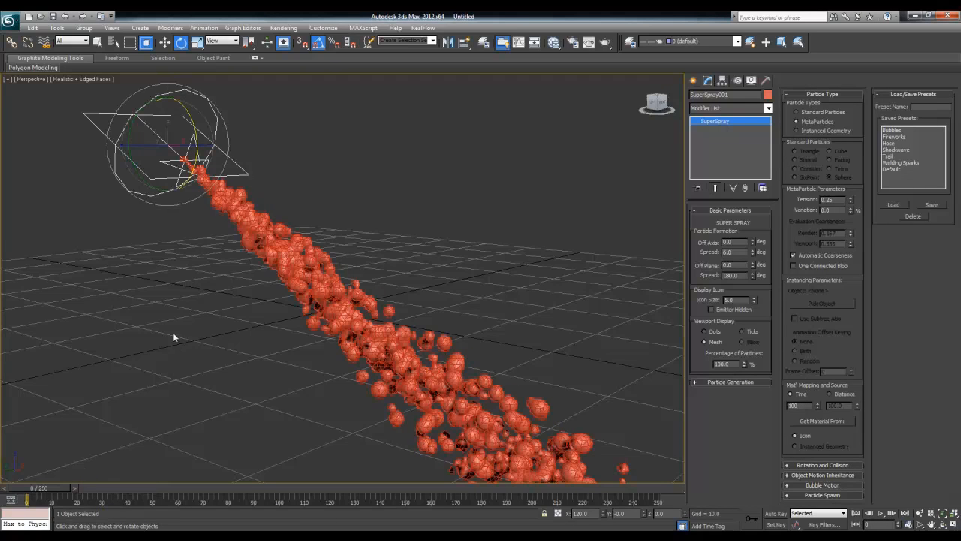
pyautogui.moveTo(173, 337); pyautogui.dragTo(206, 350, button='middle')
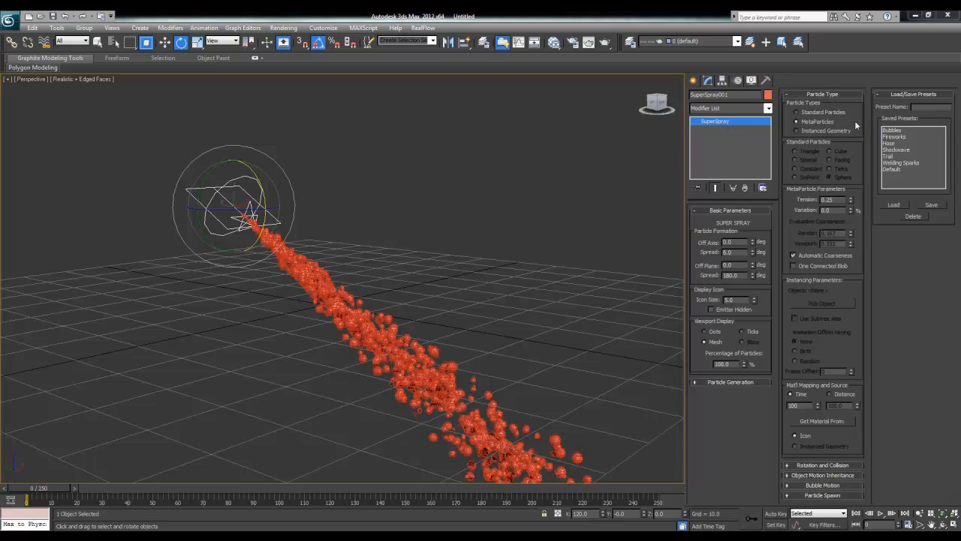
# - Isolate the emitter and inspect how the MetaParticles blend together along the stream
pyautogui.hotkey('alt', 'q')
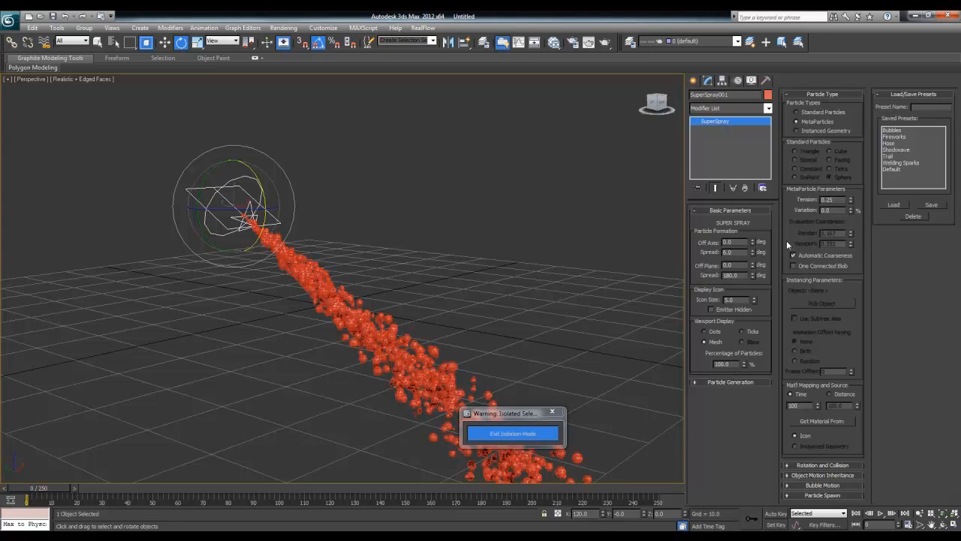
pyautogui.scroll(6, 391, 329)
pyautogui.moveTo(401, 366); pyautogui.dragTo(462, 277, button='middle')
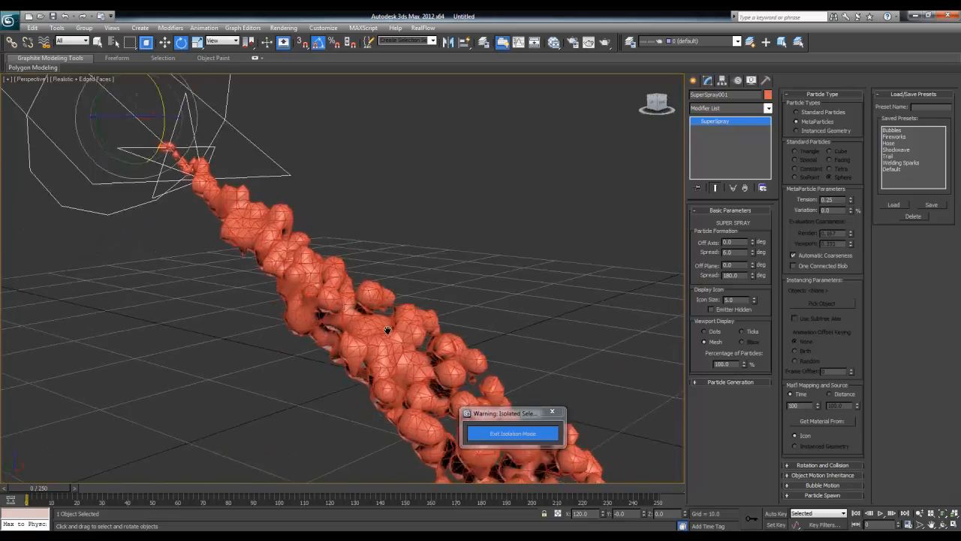
pyautogui.scroll(-3, 344, 273)
pyautogui.scroll(-5, 345, 272)
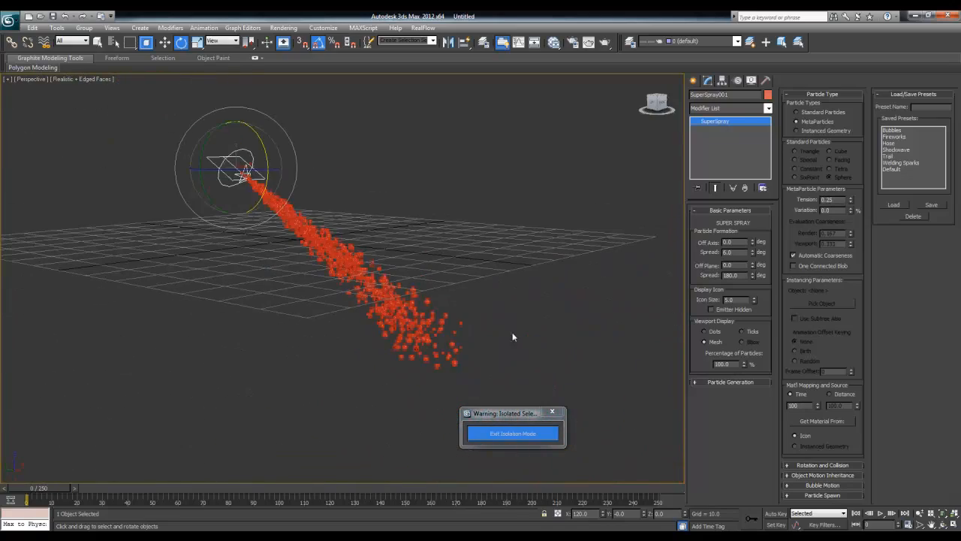
# - Exit isolation mode and check the spray in relation to the pipe and ground plane
pyautogui.click(522, 435)
pyautogui.moveTo(376, 327); pyautogui.dragTo(251, 224, button='middle')
pyautogui.scroll(-4, 318, 361)
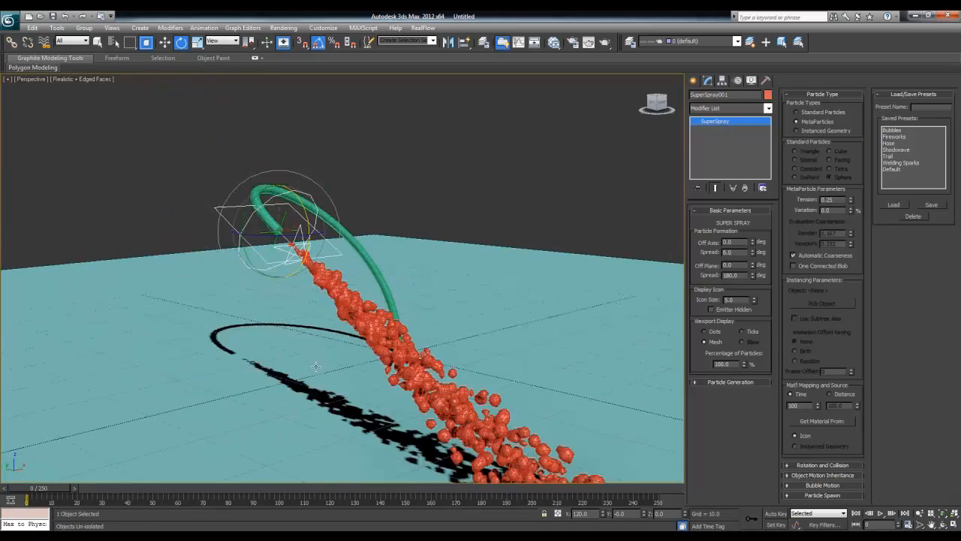
pyautogui.moveTo(348, 391)
pyautogui.keyDown('alt'); pyautogui.mouseDown(button='middle')
pyautogui.moveTo(325, 365)
pyautogui.moveTo(330, 356)
pyautogui.mouseUp(button='middle'); pyautogui.keyUp('alt')
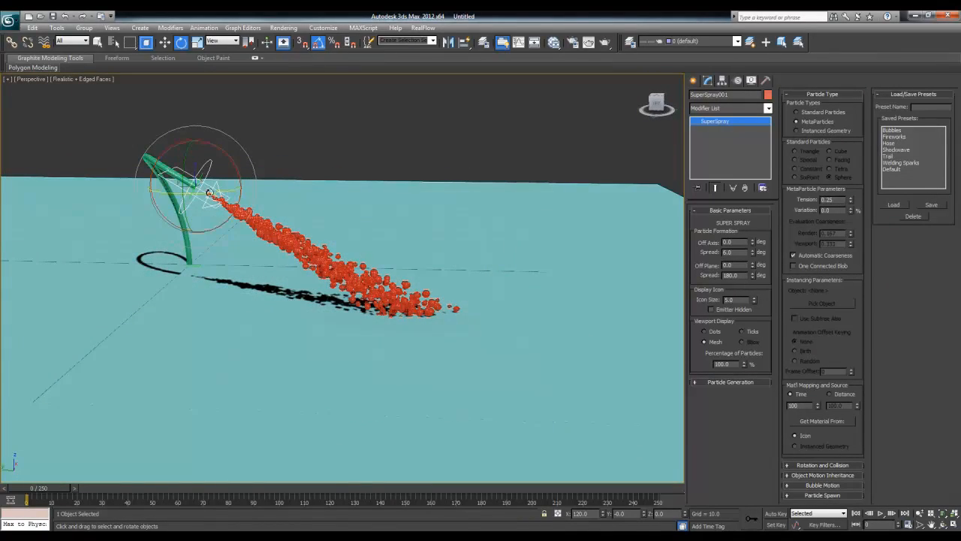
pyautogui.keyDown('alt'); pyautogui.moveTo(504, 308); pyautogui.dragTo(461, 326, button='middle'); pyautogui.keyUp('alt')
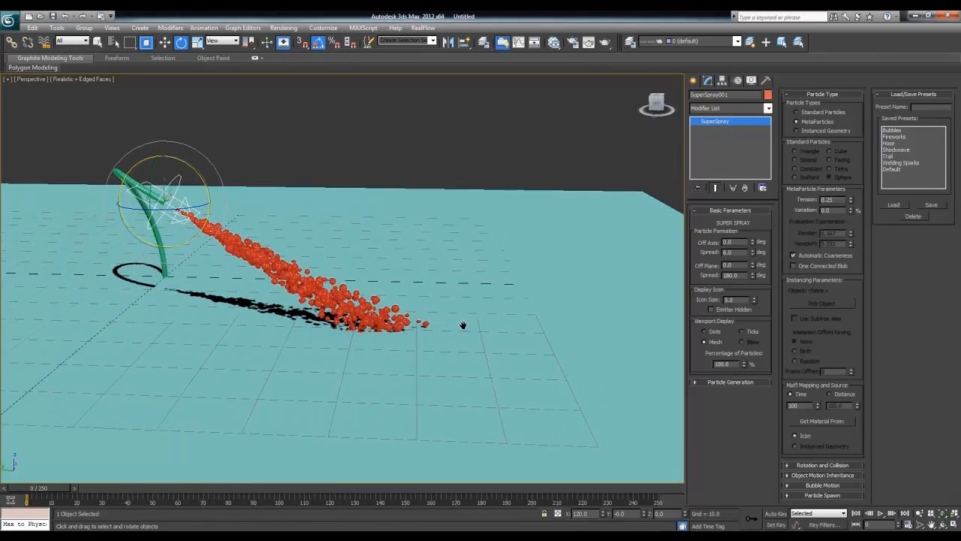
# - Bring up the Deflectors category of space warps for creation
pyautogui.click(694, 81)
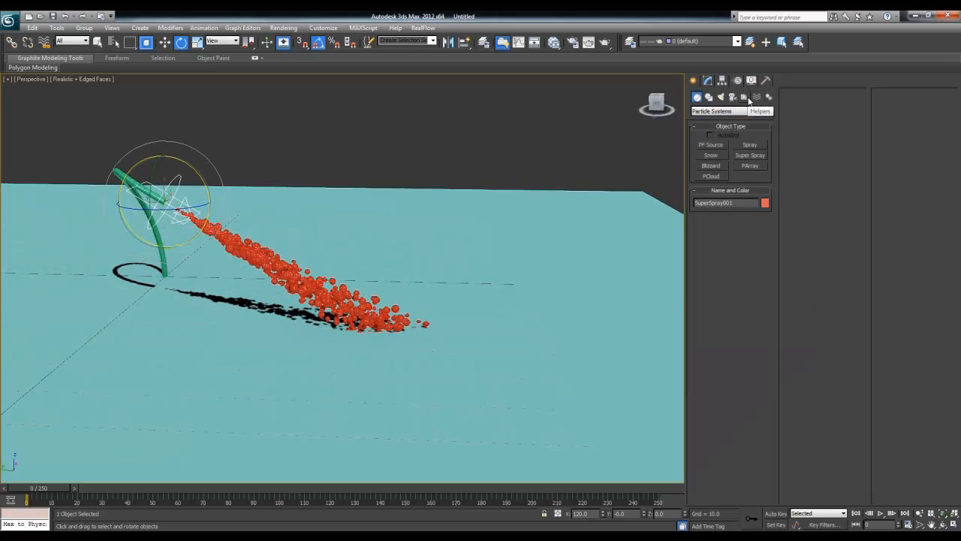
pyautogui.click(756, 98)
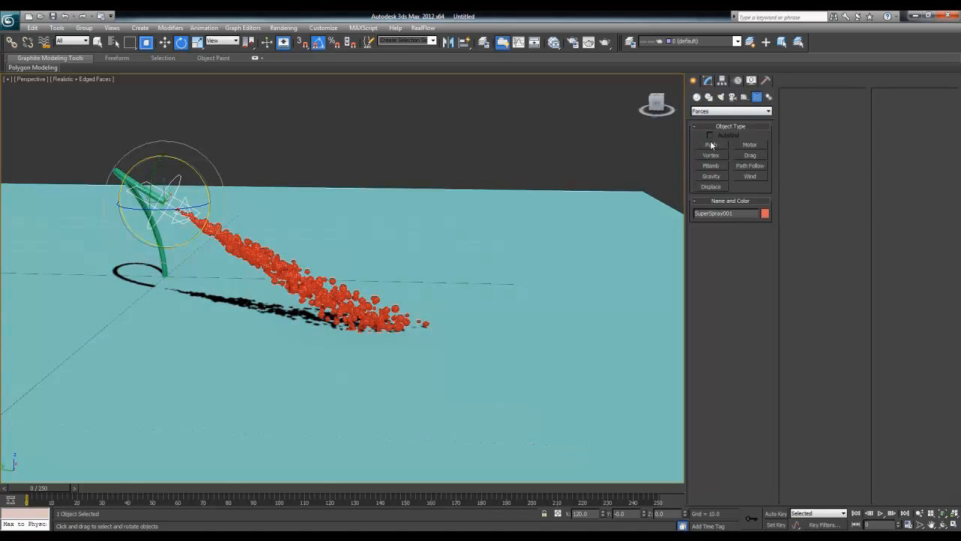
pyautogui.click(713, 111)
pyautogui.click(704, 127)
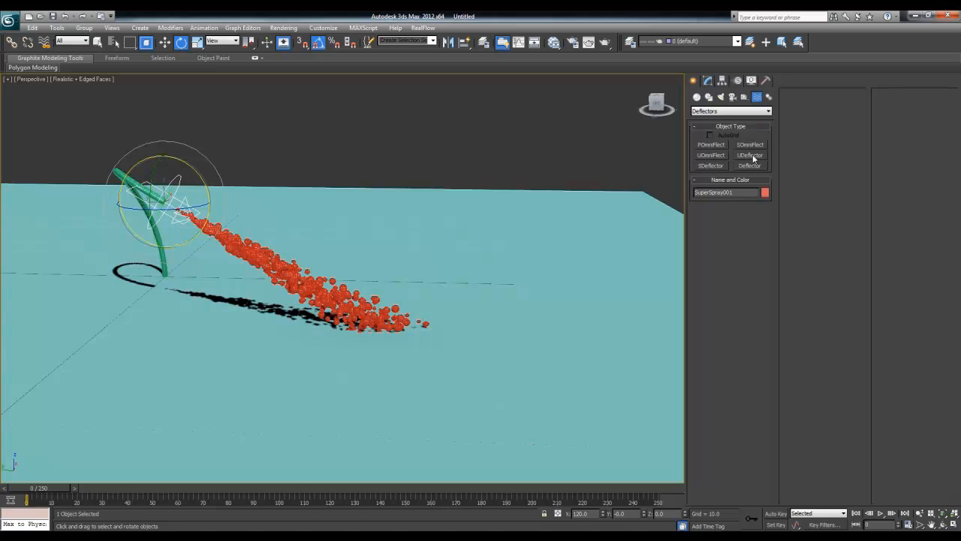
pyautogui.click(716, 167)
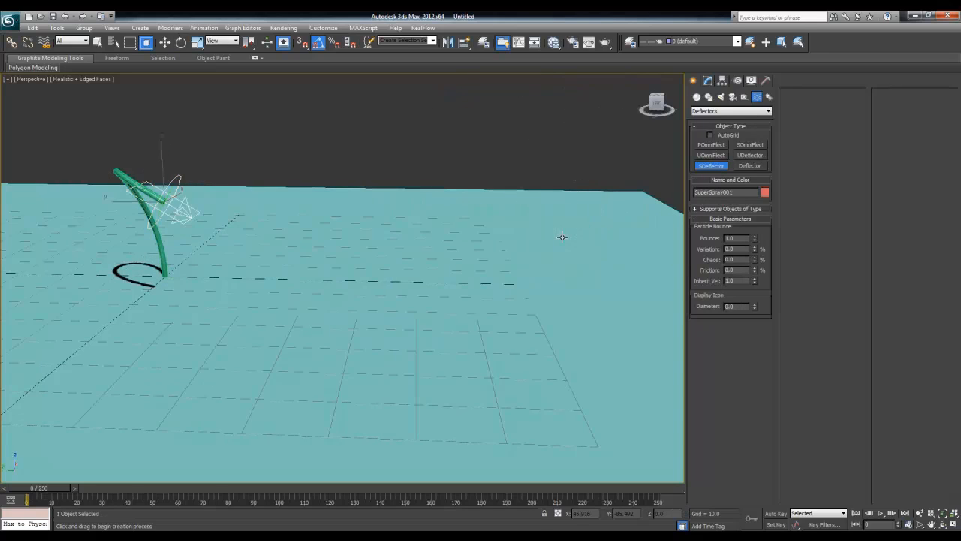
pyautogui.click(747, 169)
pyautogui.moveTo(499, 239); pyautogui.dragTo(610, 268)
pyautogui.rightClick(610, 268)
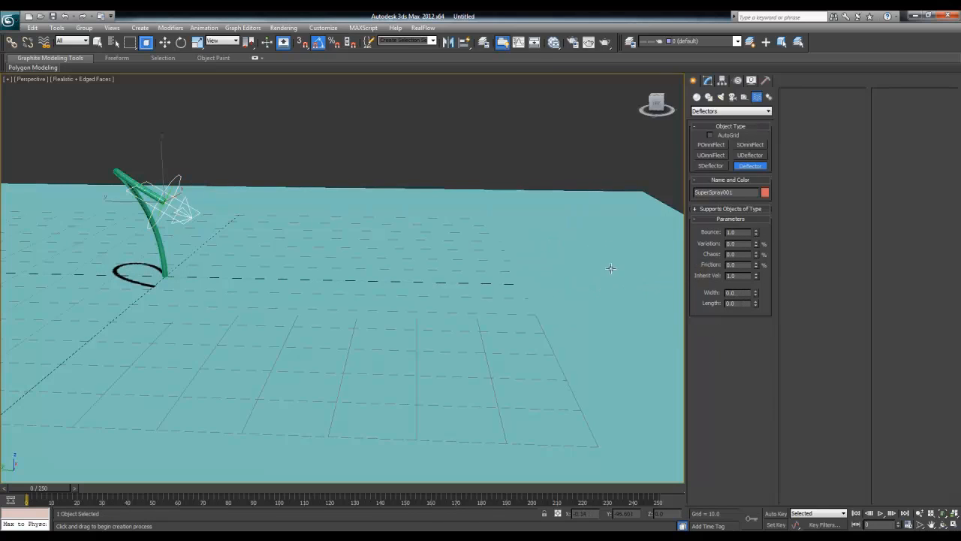
# - Create a UDeflector with an icon size of about 25 on the far side of the ground plane and open its parameters
pyautogui.click(747, 157)
pyautogui.moveTo(558, 240); pyautogui.dragTo(590, 256)
pyautogui.rightClick(590, 256)
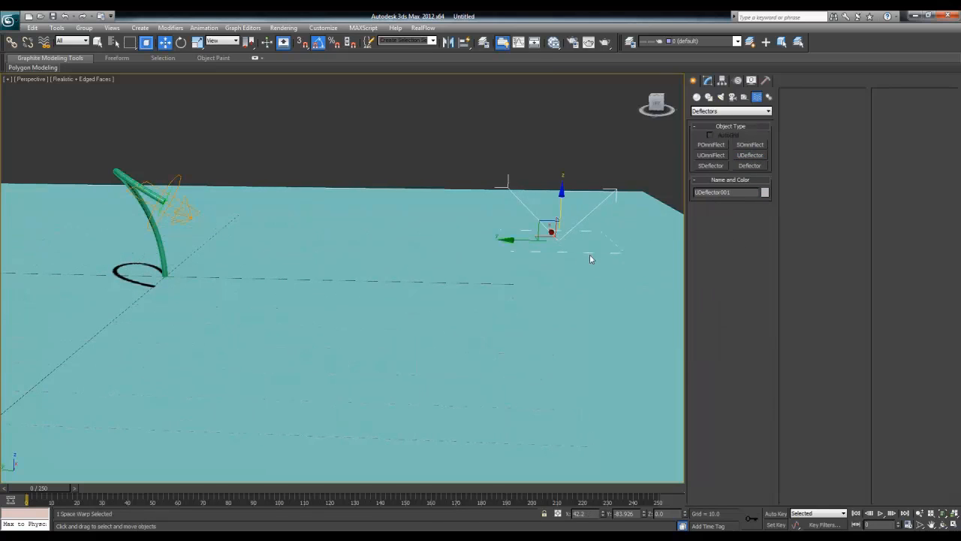
pyautogui.click(707, 80)
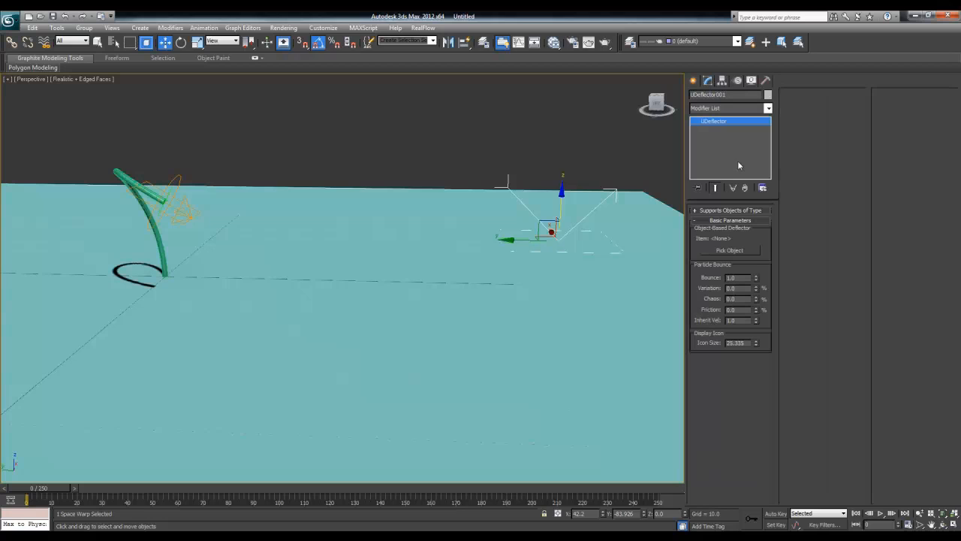
# - Assign the ground plane as the UDeflector's collision object
pyautogui.click(739, 253)
pyautogui.click(449, 207)
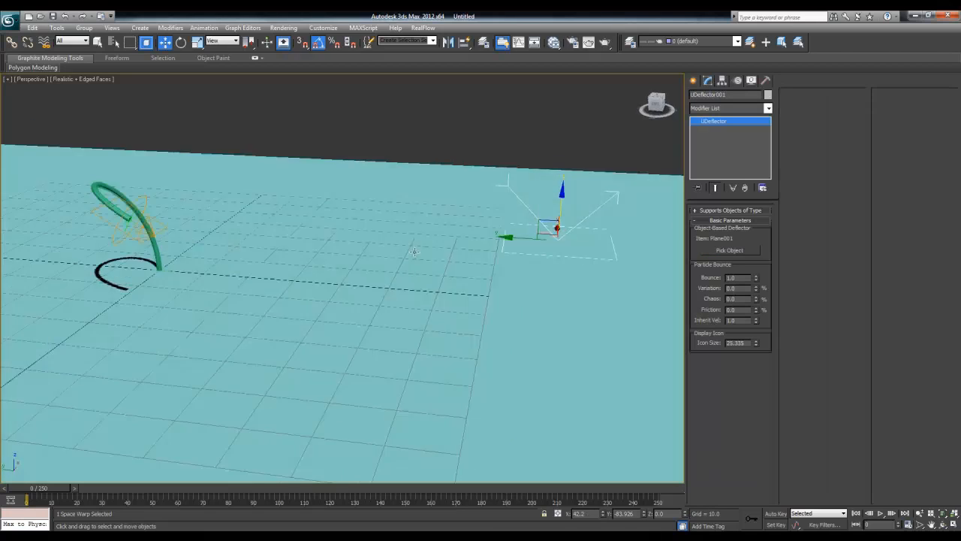
pyautogui.keyDown('alt'); pyautogui.moveTo(414, 251); pyautogui.dragTo(440, 253, button='middle'); pyautogui.keyUp('alt')
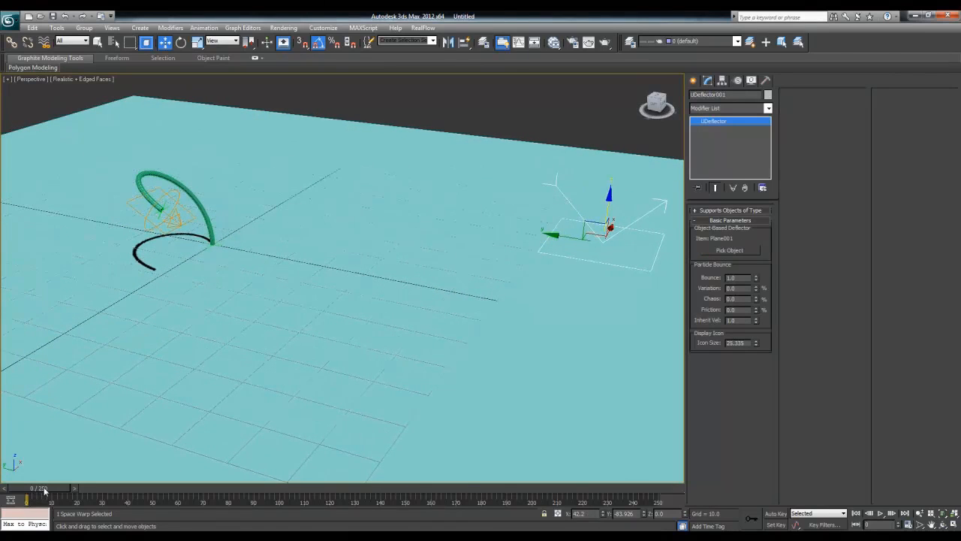
# - Switch the SuperSpray to standard triangle particles and preview the stream against the ground plane at frame 34
pyautogui.click(176, 211)
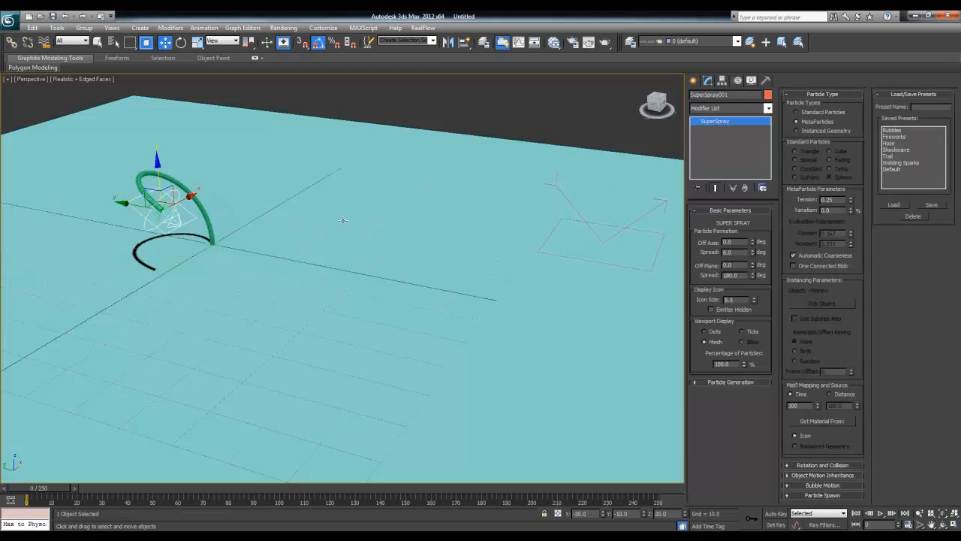
pyautogui.click(813, 111)
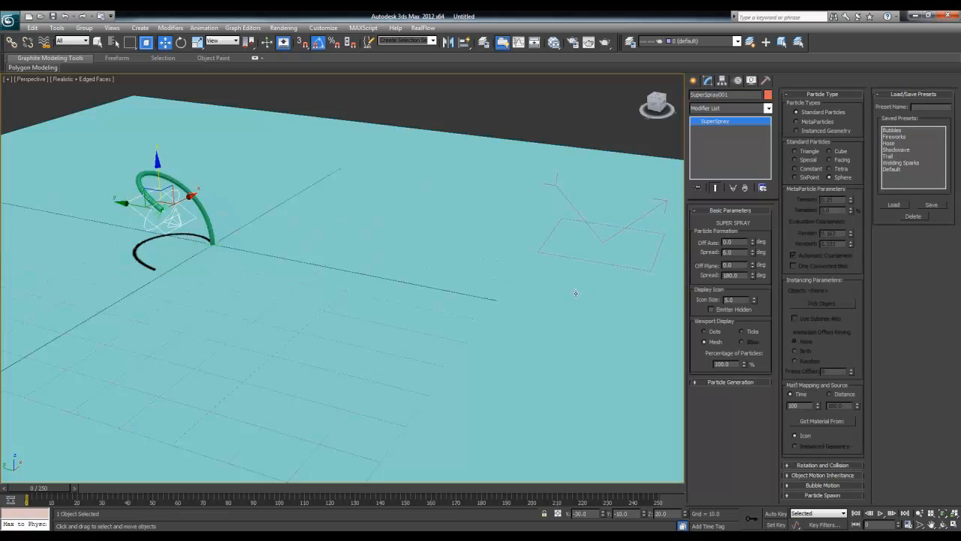
pyautogui.click(814, 155)
pyautogui.moveTo(37, 488); pyautogui.dragTo(121, 486)
pyautogui.press('w')
pyautogui.keyDown('alt'); pyautogui.moveTo(191, 409); pyautogui.dragTo(228, 380, button='middle'); pyautogui.keyUp('alt')
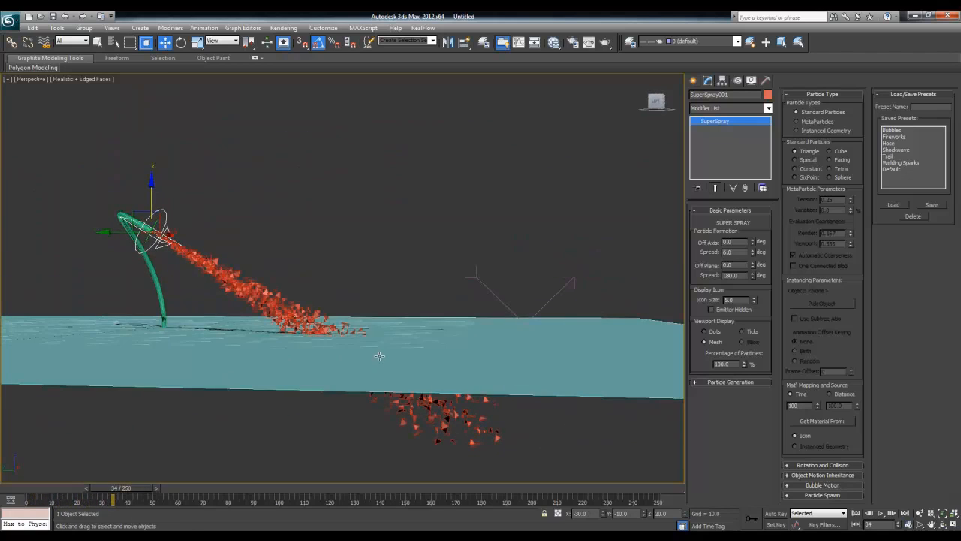
pyautogui.keyDown('alt'); pyautogui.moveTo(379, 356); pyautogui.dragTo(388, 349, button='middle'); pyautogui.keyUp('alt')
# - Bind the SuperSpray to the UDeflector, check how particles meet the ground up to frame 60, and return to frame 0
pyautogui.click(583, 275)
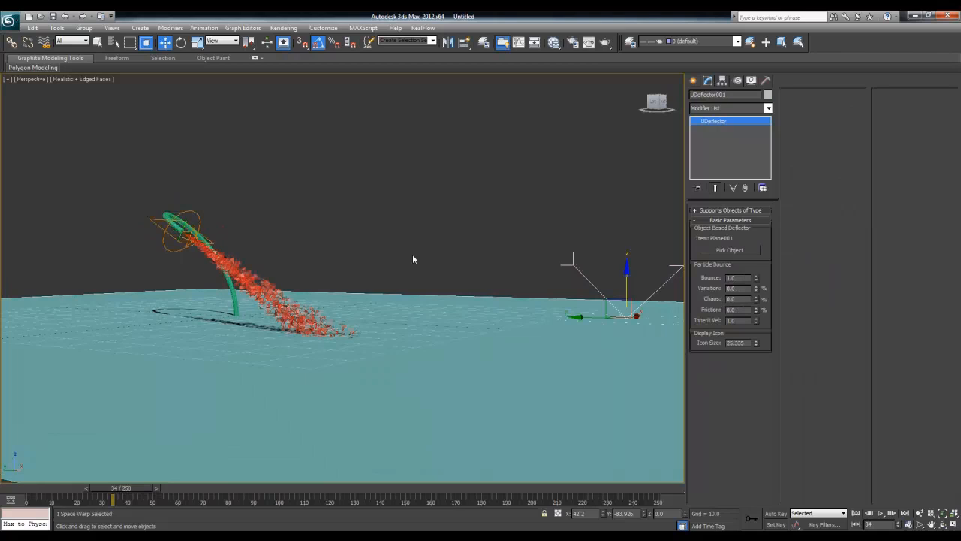
pyautogui.click(196, 221)
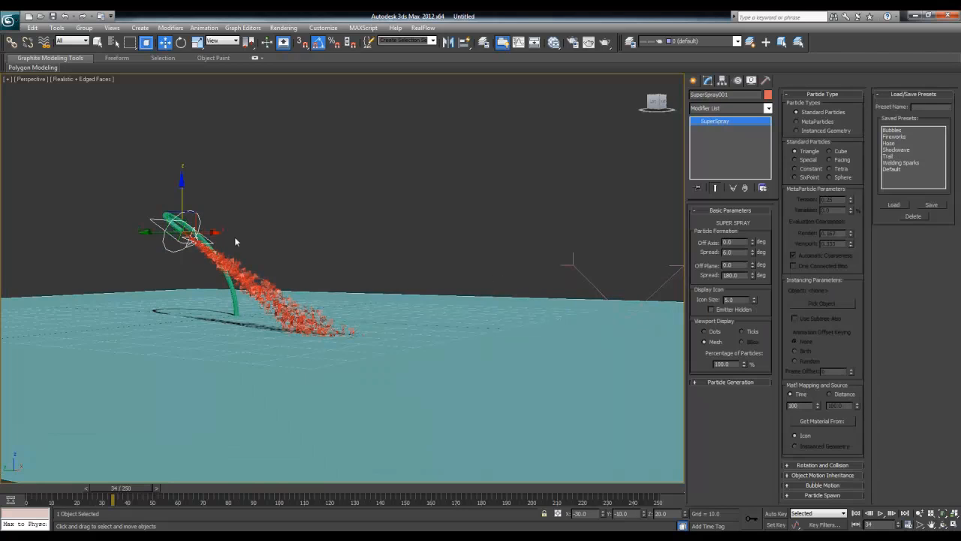
pyautogui.click(46, 44)
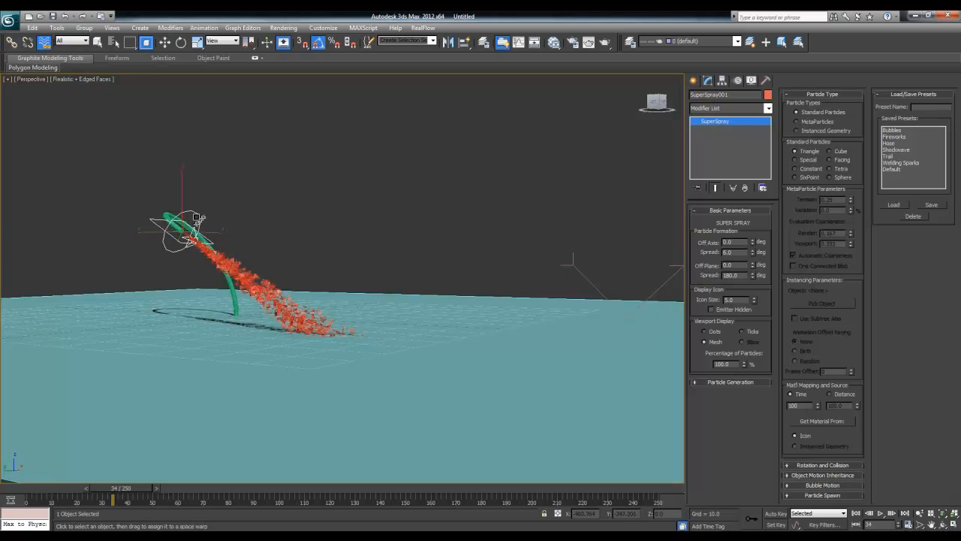
pyautogui.moveTo(254, 234); pyautogui.dragTo(586, 276)
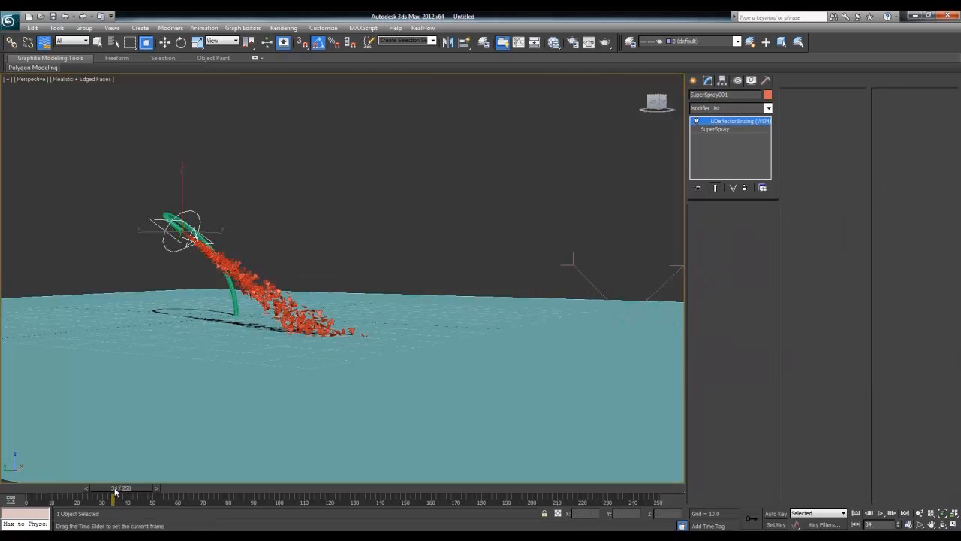
pyautogui.moveTo(116, 493)
pyautogui.mouseDown()
pyautogui.moveTo(66, 491)
pyautogui.moveTo(175, 491)
pyautogui.mouseUp()
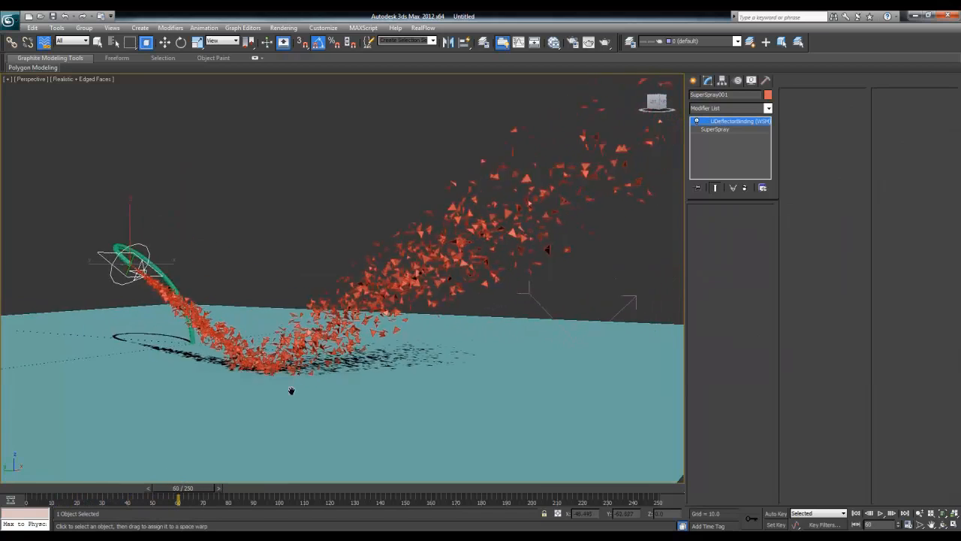
pyautogui.scroll(-3, 291, 390)
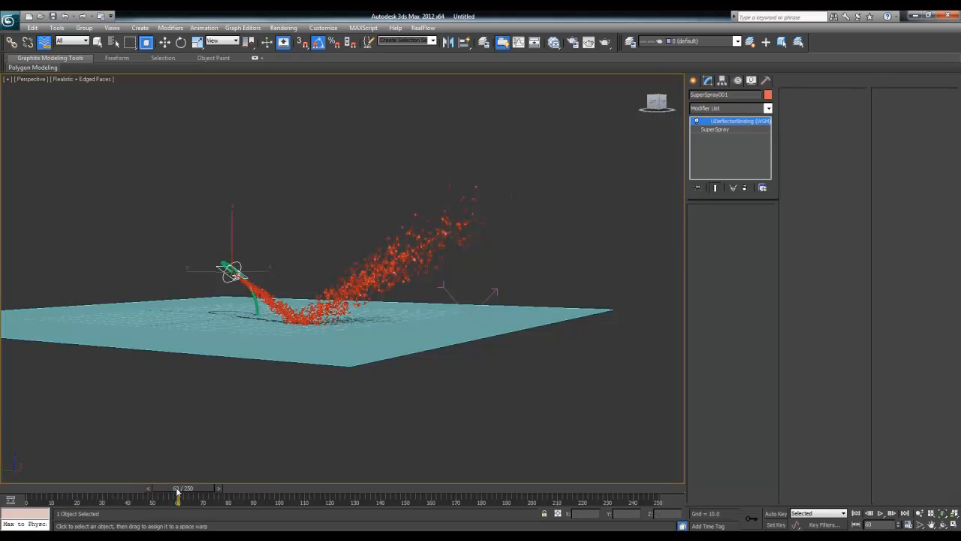
pyautogui.moveTo(178, 488)
pyautogui.mouseDown()
pyautogui.moveTo(337, 486)
pyautogui.moveTo(77, 485)
pyautogui.moveTo(30, 473)
pyautogui.moveTo(201, 472)
pyautogui.moveTo(6, 471)
pyautogui.moveTo(274, 467)
pyautogui.moveTo(6, 471)
pyautogui.mouseUp()
# - Create a Gravity space warp from the Forces category near the far edge of the ground plane
pyautogui.click(44, 42)
pyautogui.scroll(6, 343, 354)
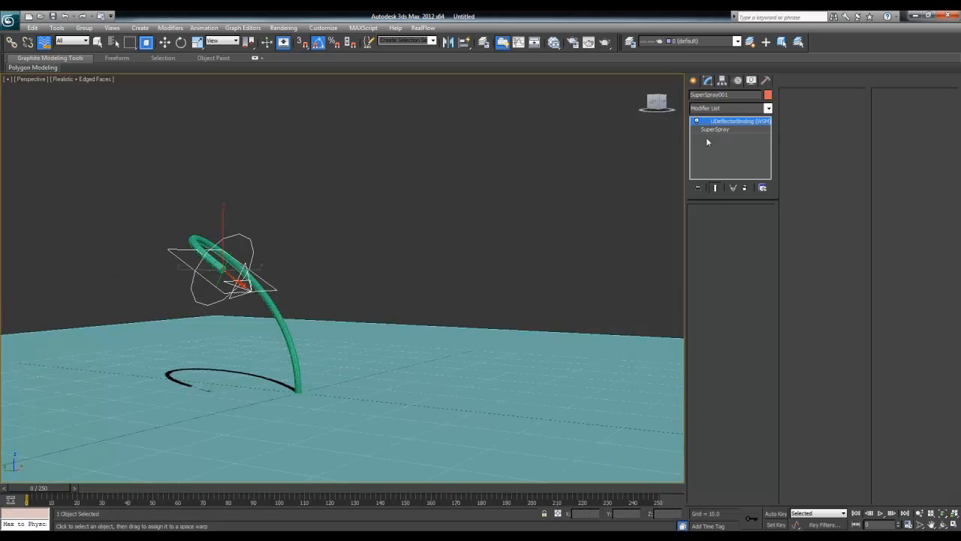
pyautogui.scroll(-8, 382, 218)
pyautogui.keyDown('alt'); pyautogui.moveTo(426, 227); pyautogui.dragTo(476, 244, button='middle'); pyautogui.keyUp('alt')
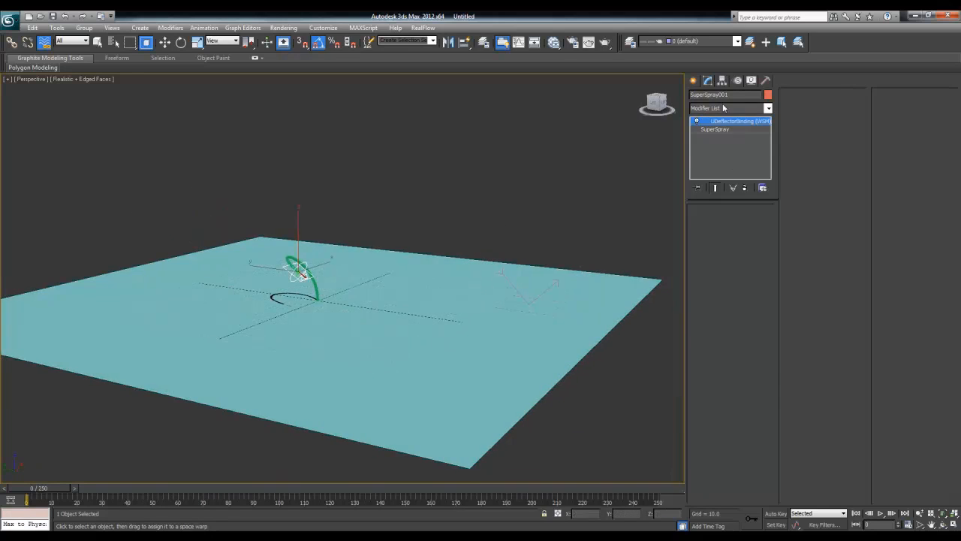
pyautogui.click(693, 80)
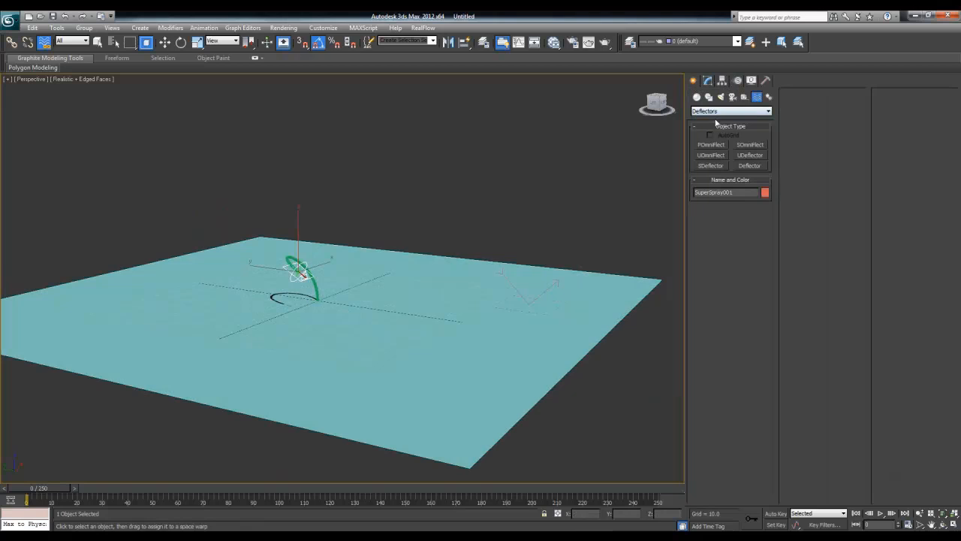
pyautogui.click(715, 112)
pyautogui.click(727, 117)
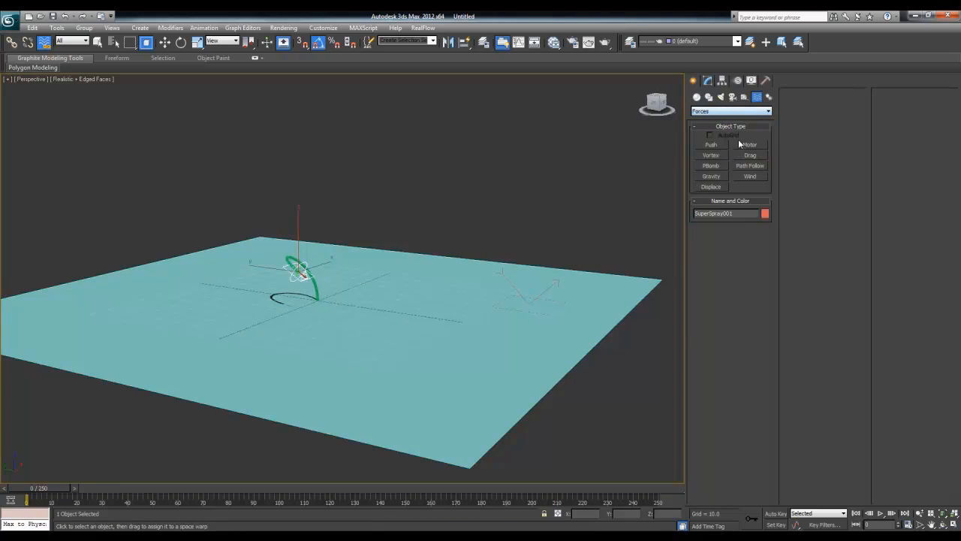
pyautogui.click(711, 176)
pyautogui.moveTo(573, 318)
pyautogui.mouseDown()
pyautogui.moveTo(594, 330)
pyautogui.moveTo(585, 325)
pyautogui.mouseUp()
pyautogui.rightClick(584, 325)
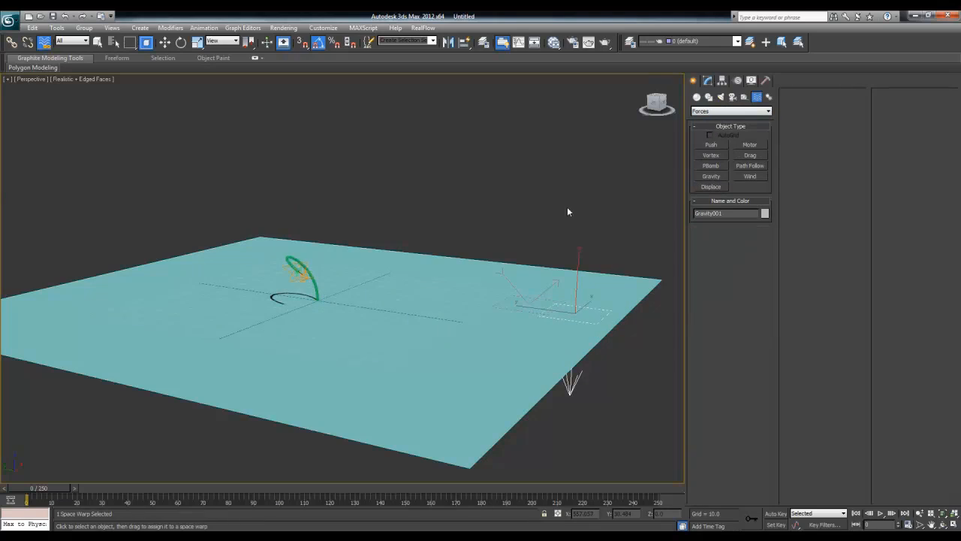
# - Raise the Gravity icon to about 51 units above the ground plane and keep it selected
pyautogui.press('w')
pyautogui.moveTo(574, 277); pyautogui.dragTo(581, 168)
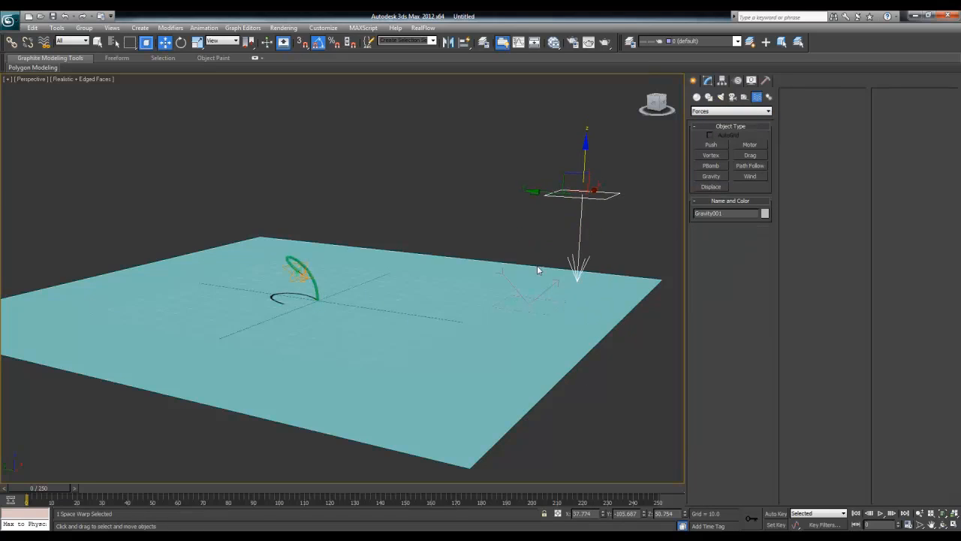
pyautogui.click(550, 288)
pyautogui.click(594, 203)
pyautogui.click(593, 199)
# - Bind the SuperSpray to the Gravity space warp and preview the particles at frame 9
pyautogui.click(44, 42)
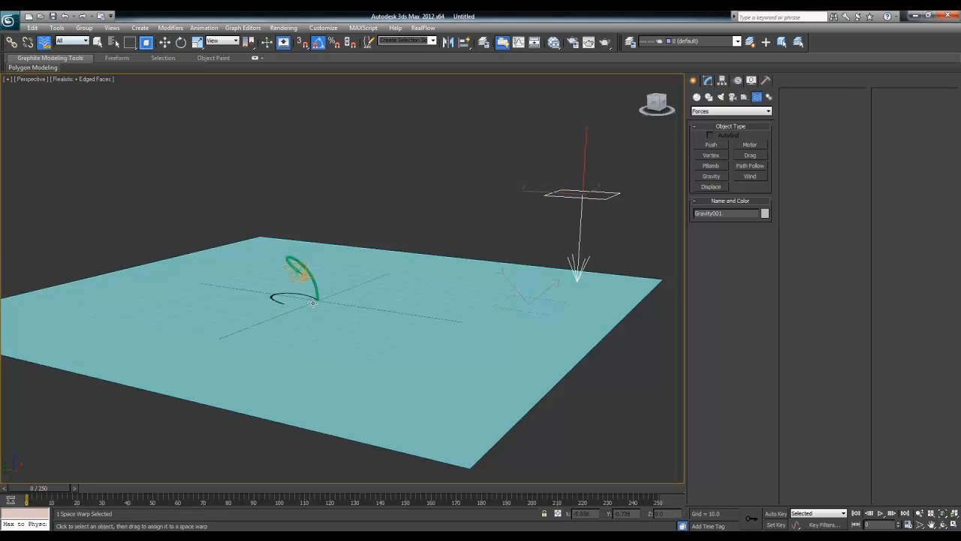
pyautogui.moveTo(305, 270); pyautogui.dragTo(562, 199)
pyautogui.moveTo(41, 488)
pyautogui.mouseDown()
pyautogui.moveTo(99, 488)
pyautogui.moveTo(213, 451)
pyautogui.moveTo(65, 462)
pyautogui.mouseUp()
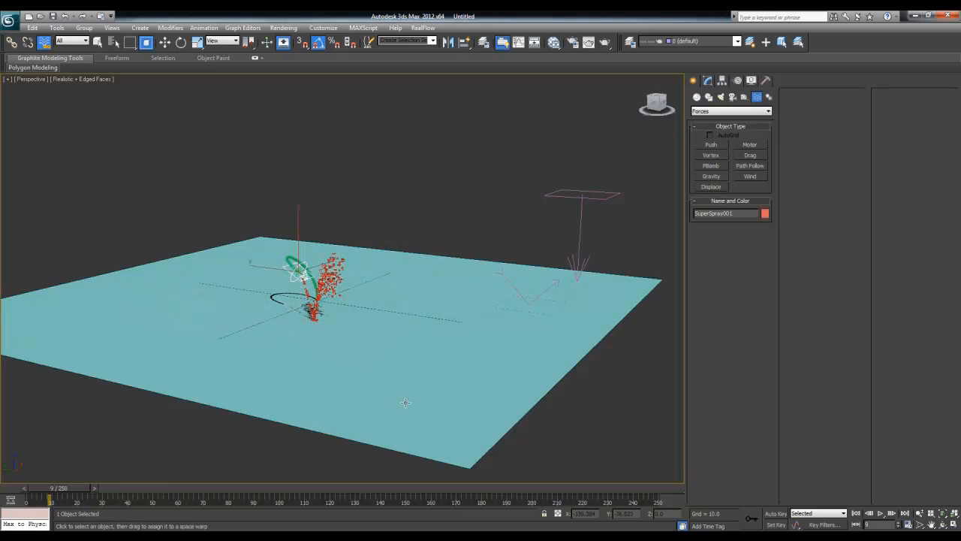
# - Select the UDeflector on the ground plane and open its parameters
pyautogui.click(507, 280)
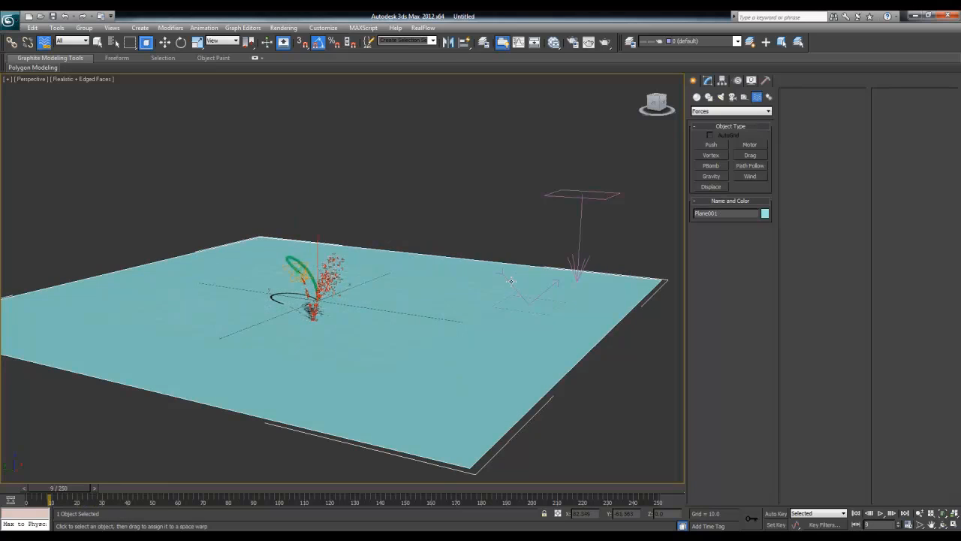
pyautogui.rightClick(510, 282)
pyautogui.click(504, 283)
pyautogui.click(505, 277)
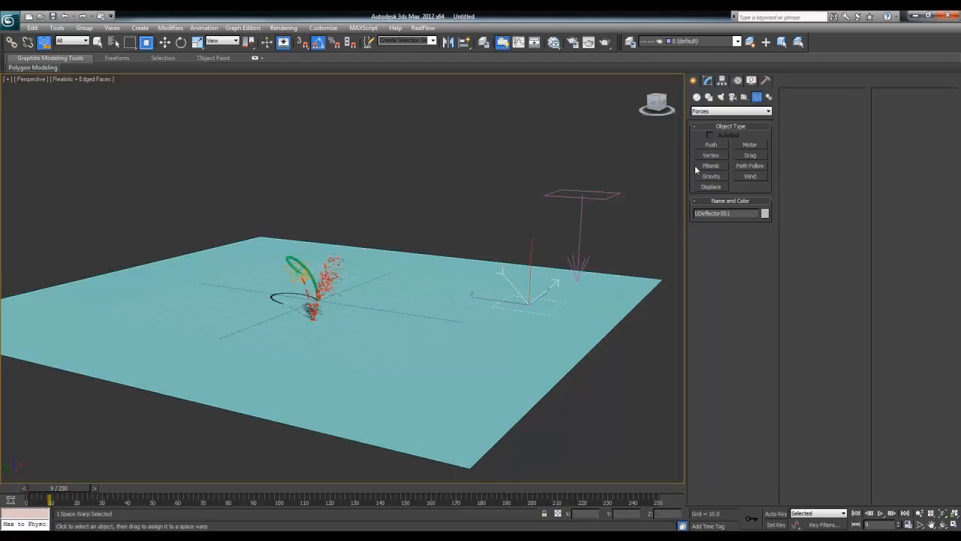
pyautogui.click(707, 80)
# - Set the UDeflector's bounce to 0.2 and preview the particles at frame 15
pyautogui.click(741, 277)
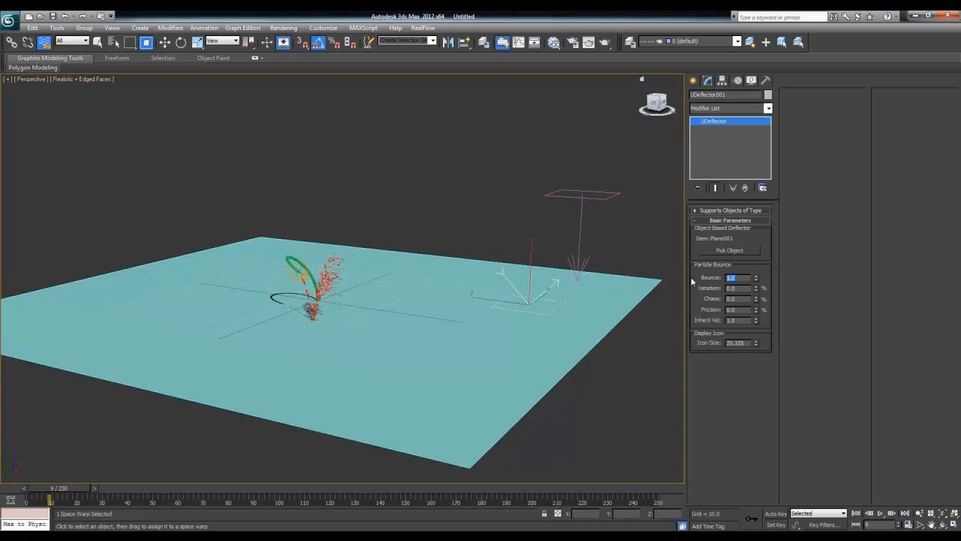
pyautogui.write('0.2')
pyautogui.press('Return')
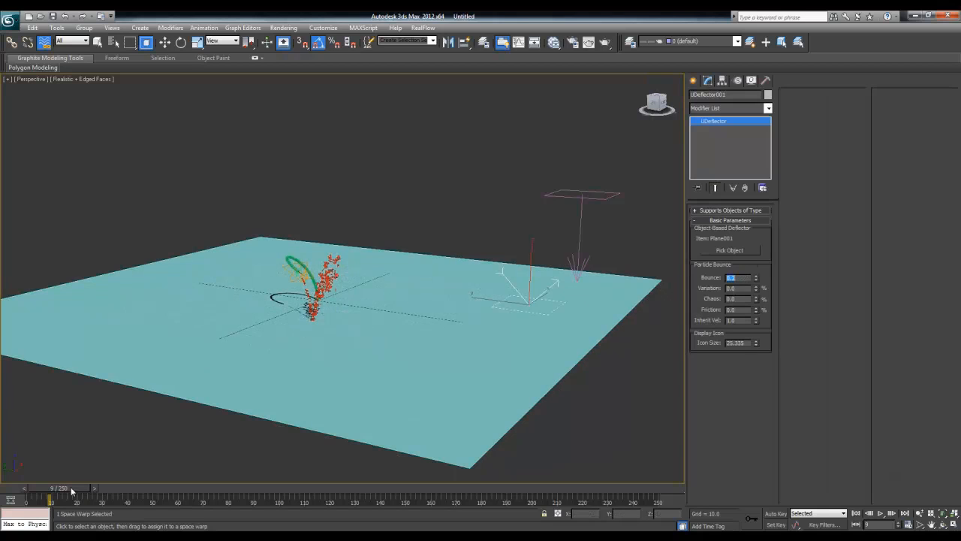
pyautogui.moveTo(72, 490); pyautogui.dragTo(87, 490)
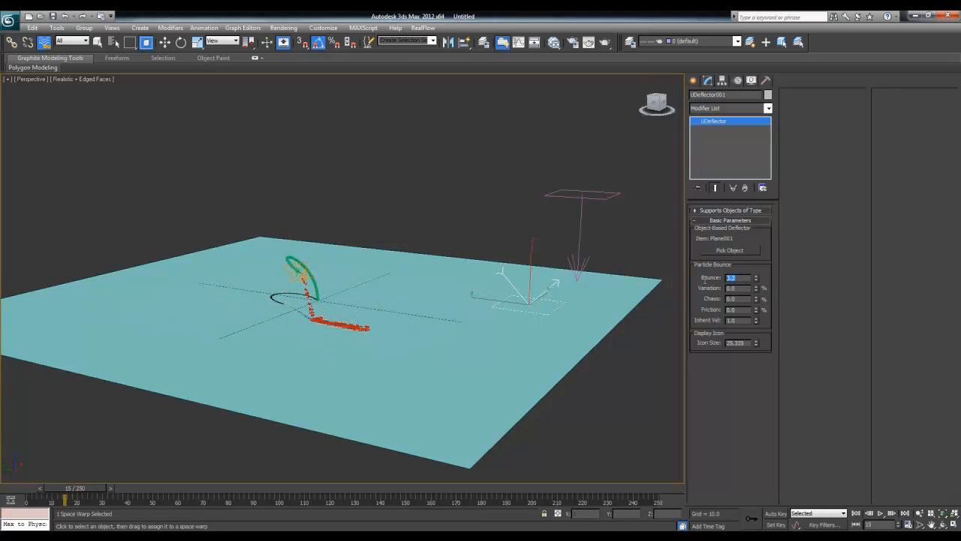
# - Set the UDeflector's bounce to 0.5 and inspect the splashing particles around frame 31
pyautogui.write('0.5')
pyautogui.press('Return')
pyautogui.moveTo(57, 495); pyautogui.dragTo(95, 495)
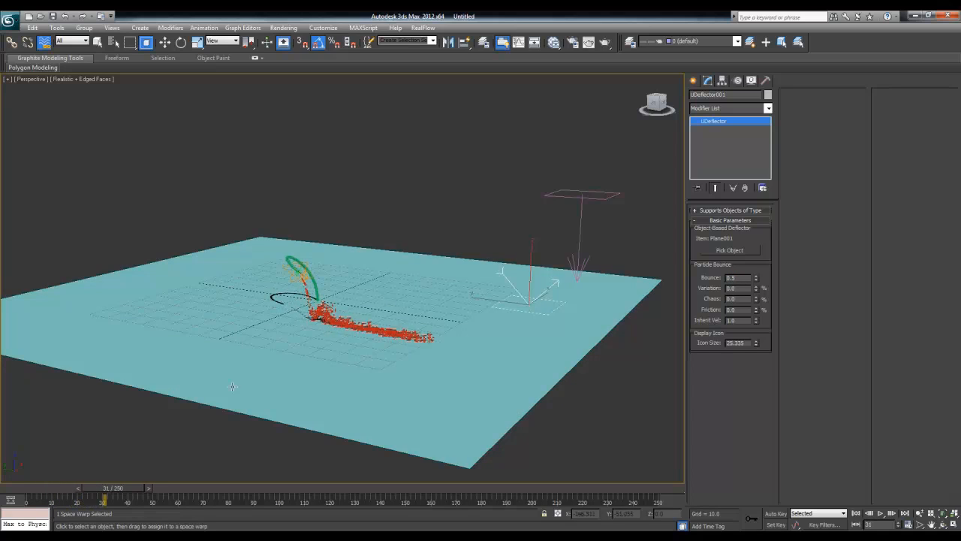
pyautogui.scroll(5, 232, 385)
pyautogui.keyDown('alt'); pyautogui.moveTo(232, 386); pyautogui.dragTo(213, 235, button='middle'); pyautogui.keyUp('alt')
pyautogui.scroll(-3, 213, 235)
pyautogui.moveTo(465, 225); pyautogui.dragTo(342, 271, button='middle')
pyautogui.scroll(-3, 342, 271)
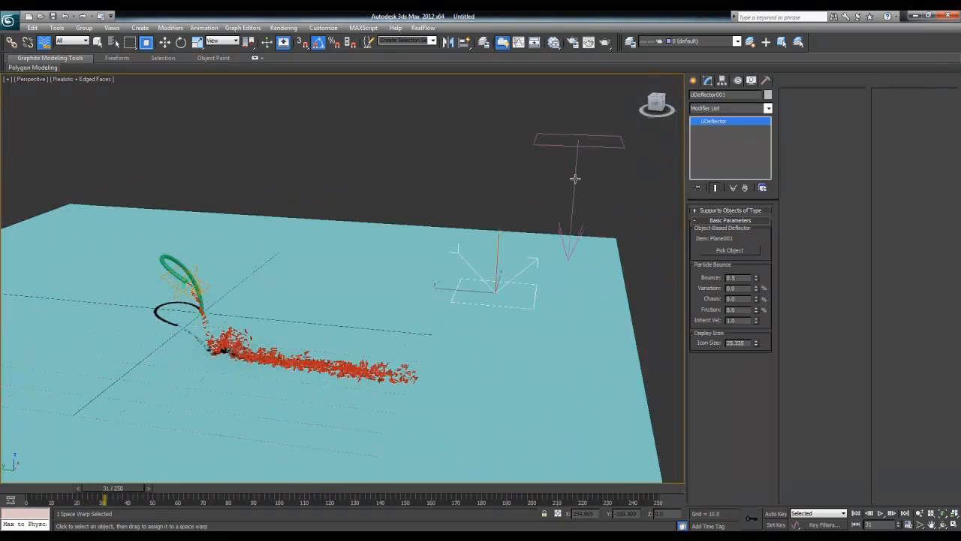
# - Select the Gravity space warp to show its parameters and examine the stream where it hits the ground
pyautogui.click(574, 178)
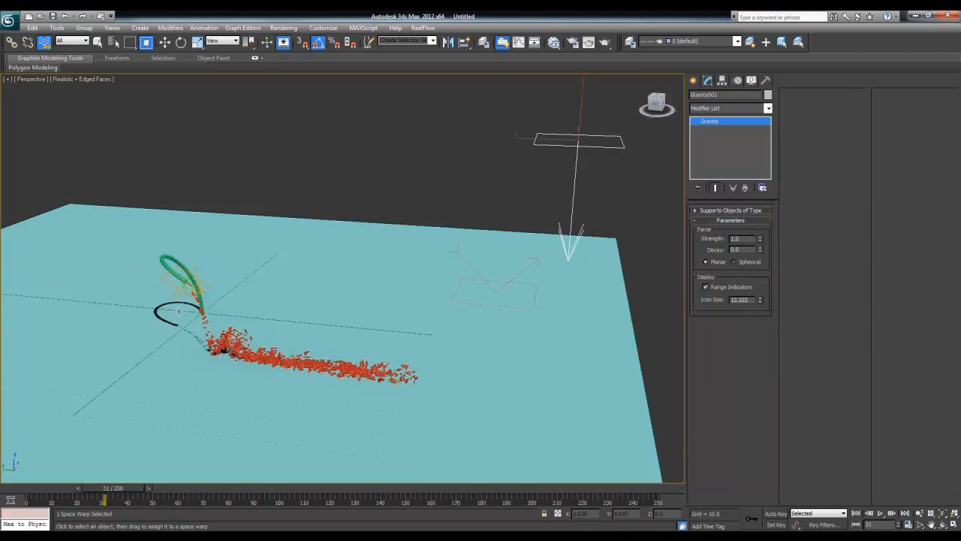
pyautogui.scroll(3, 236, 312)
pyautogui.scroll(2, 234, 294)
pyautogui.scroll(2, 211, 319)
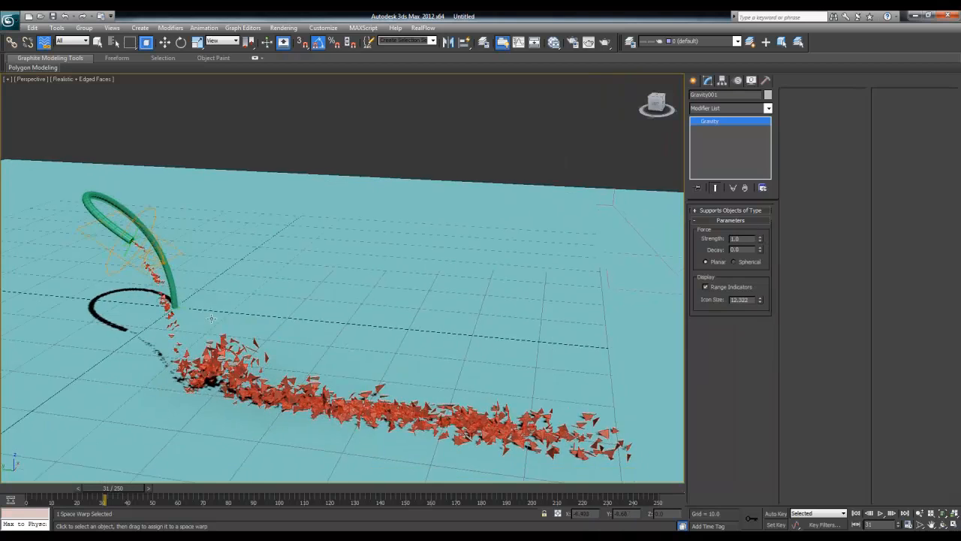
pyautogui.scroll(-2, 211, 318)
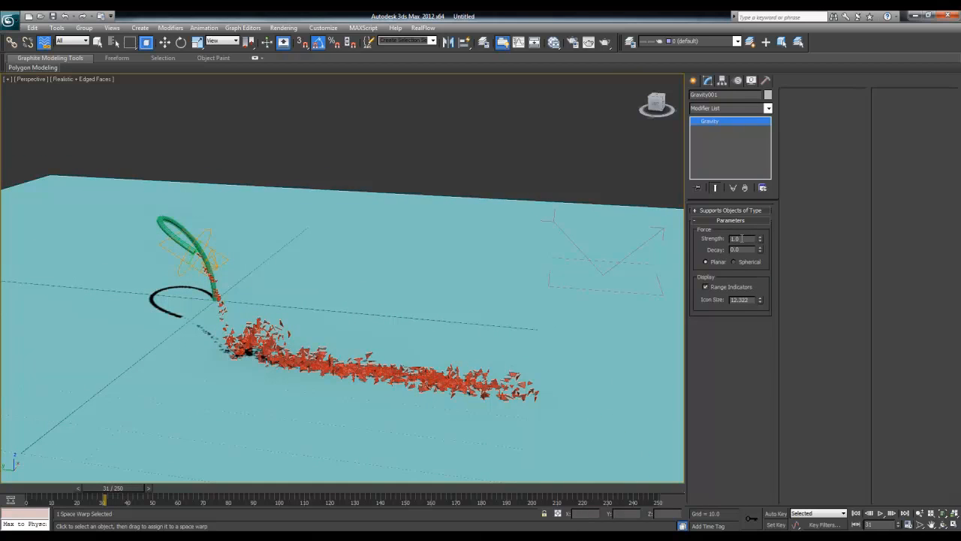
# - Try gravity strengths of 0.8 and 0.5 and compare their effect on the particle stream
pyautogui.moveTo(742, 238); pyautogui.dragTo(699, 240)
pyautogui.write('.8')
pyautogui.press('Return')
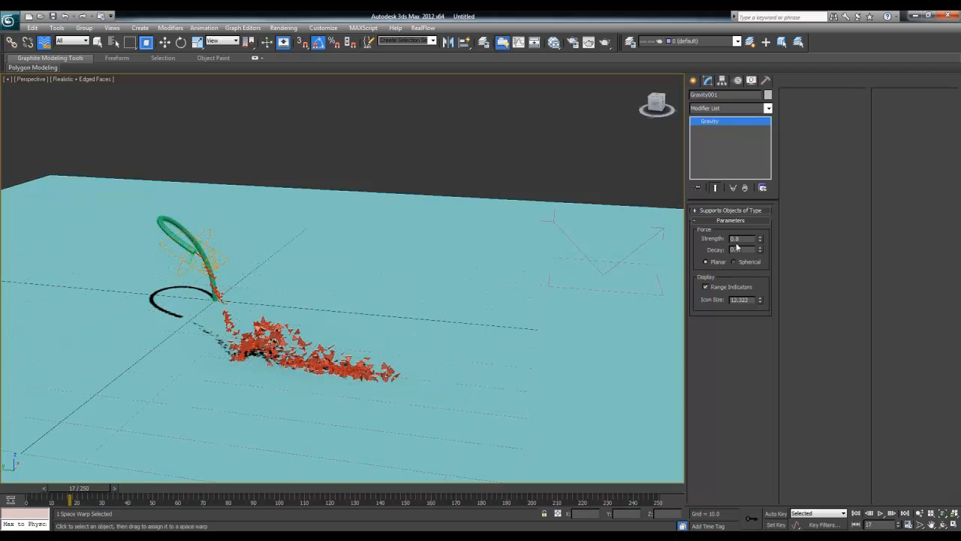
pyautogui.moveTo(741, 239); pyautogui.dragTo(705, 241)
pyautogui.write('.5')
pyautogui.press('Return')
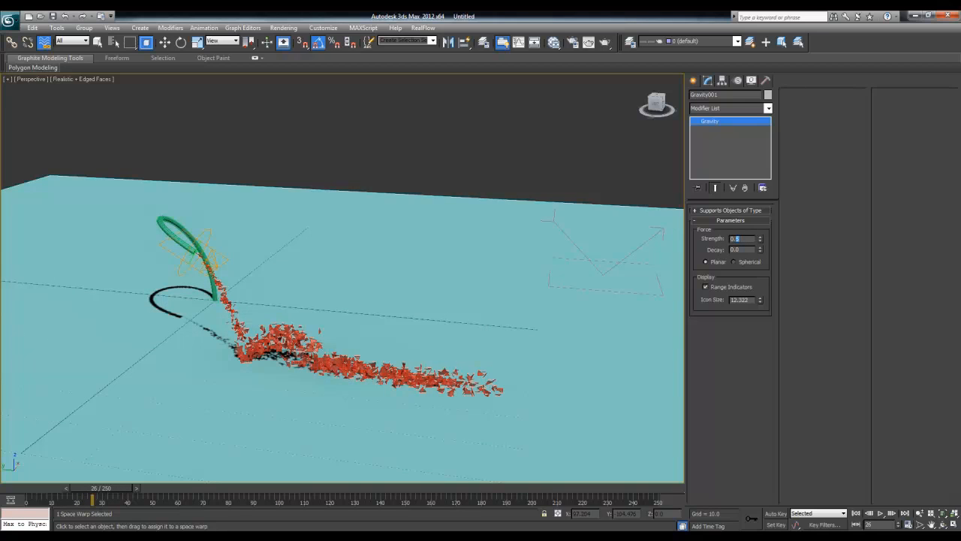
# - Set the gravity strength to 0.2 and preview the stream at frame 29
pyautogui.write('2')
pyautogui.press('Return')
pyautogui.moveTo(129, 488)
pyautogui.mouseDown()
pyautogui.moveTo(77, 490)
pyautogui.moveTo(360, 485)
pyautogui.moveTo(122, 486)
pyautogui.mouseUp()
# - Set the UDeflector's friction to 50% and preview how far the particles slide at frame 74
pyautogui.click(44, 42)
pyautogui.click(571, 259)
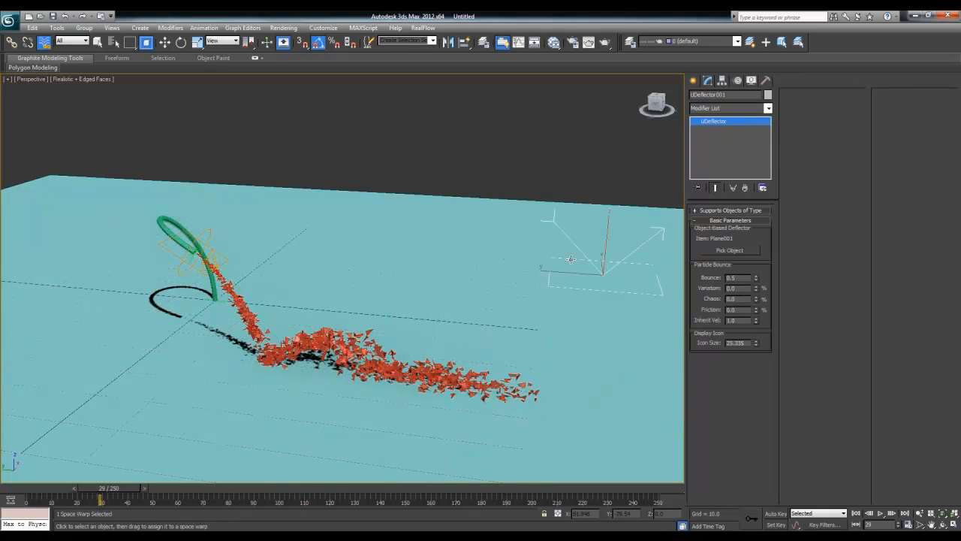
pyautogui.scroll(-4, 571, 259)
pyautogui.moveTo(112, 490); pyautogui.dragTo(262, 493)
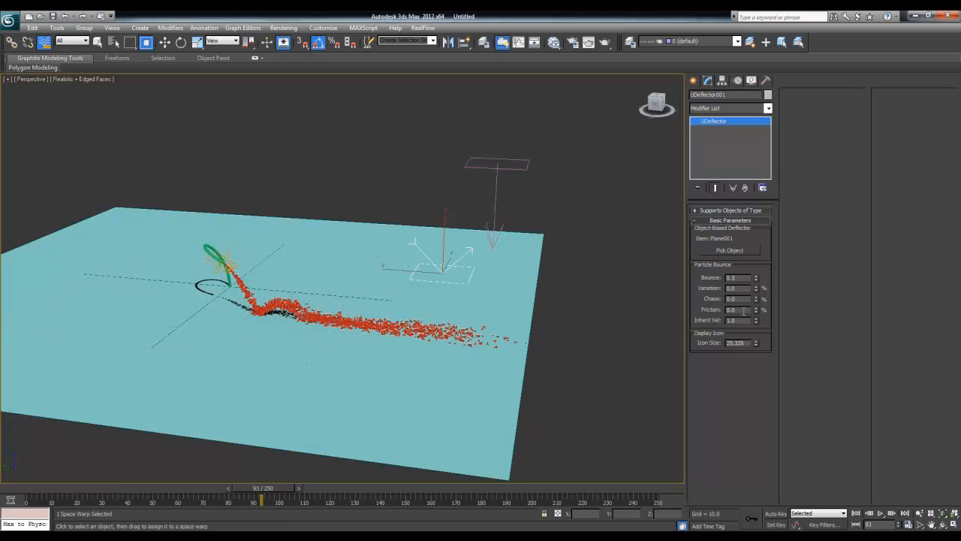
pyautogui.doubleClick(743, 310)
pyautogui.write('50')
pyautogui.press('Return')
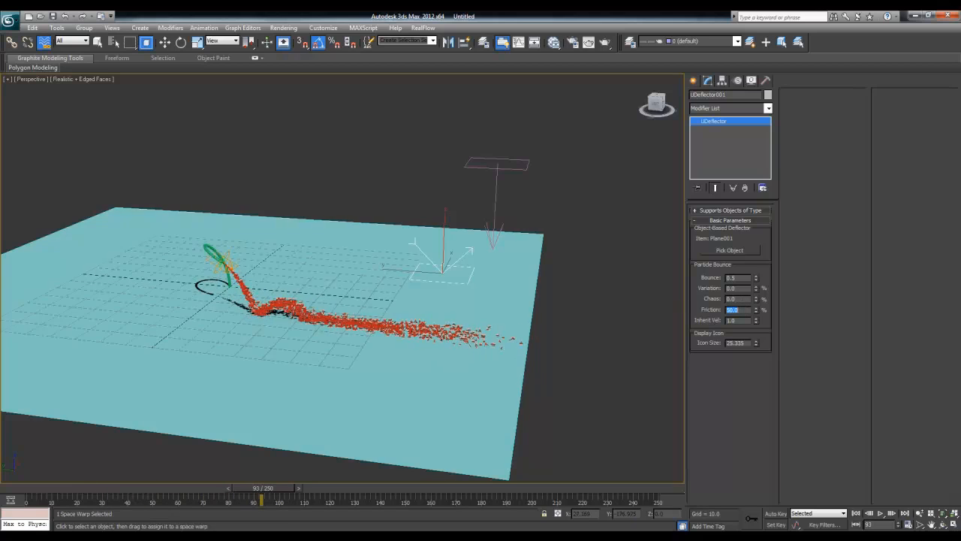
pyautogui.moveTo(251, 491); pyautogui.dragTo(216, 493)
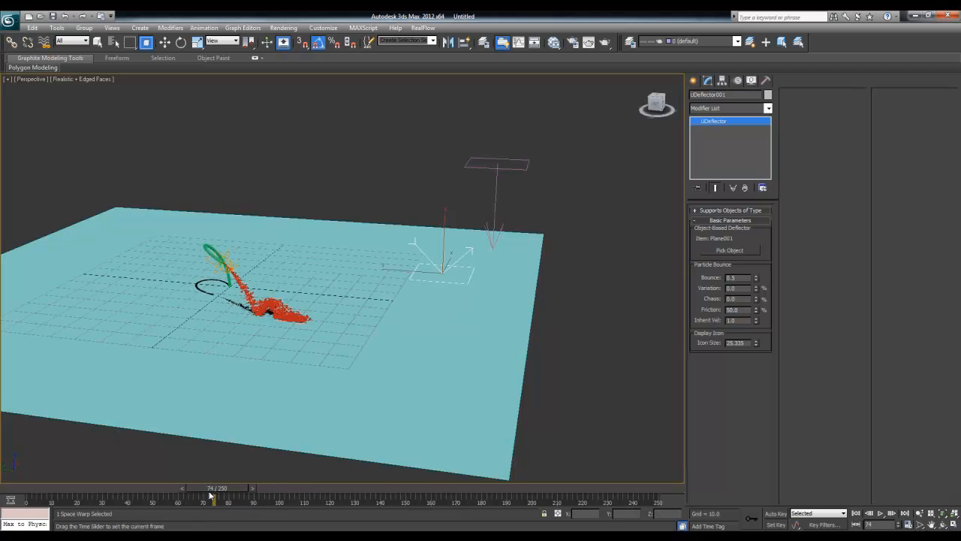
# - Set the UDeflector's friction to 15% and preview how far the particles slide at frame 73
pyautogui.write('15')
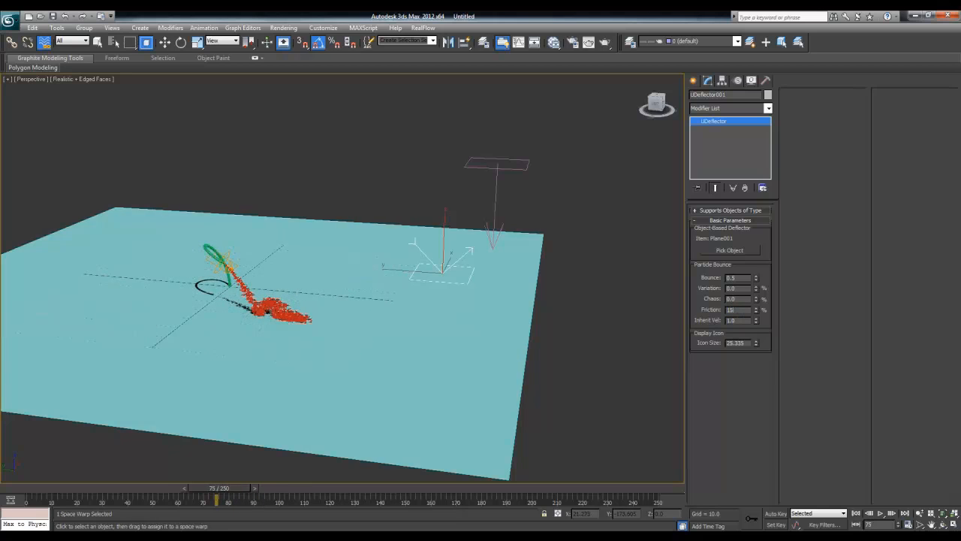
pyautogui.press('Return')
pyautogui.moveTo(218, 489)
pyautogui.mouseDown()
pyautogui.moveTo(56, 496)
pyautogui.moveTo(212, 489)
pyautogui.mouseUp()
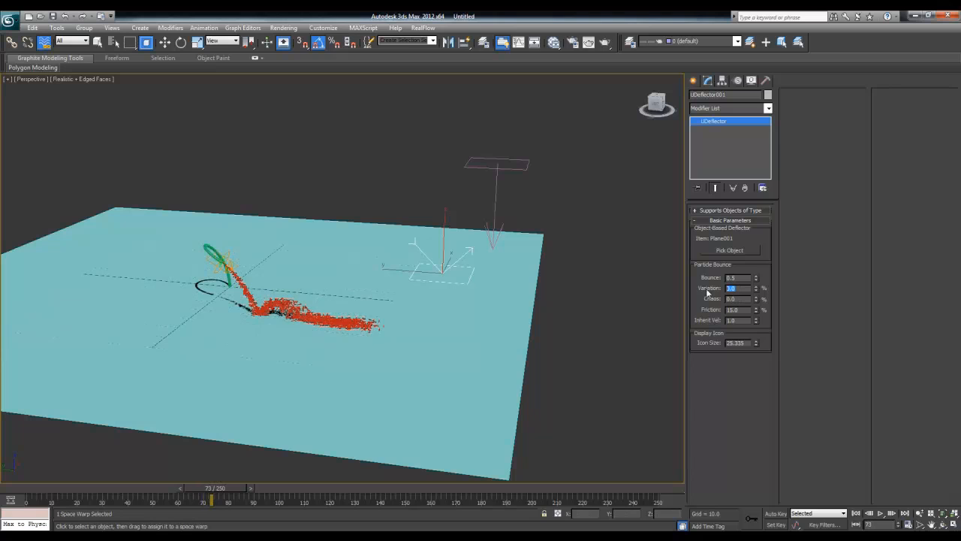
# - Try a bounce variation of 15% on the UDeflector and preview the impact area around frame 22
pyautogui.write('15')
pyautogui.press('Return')
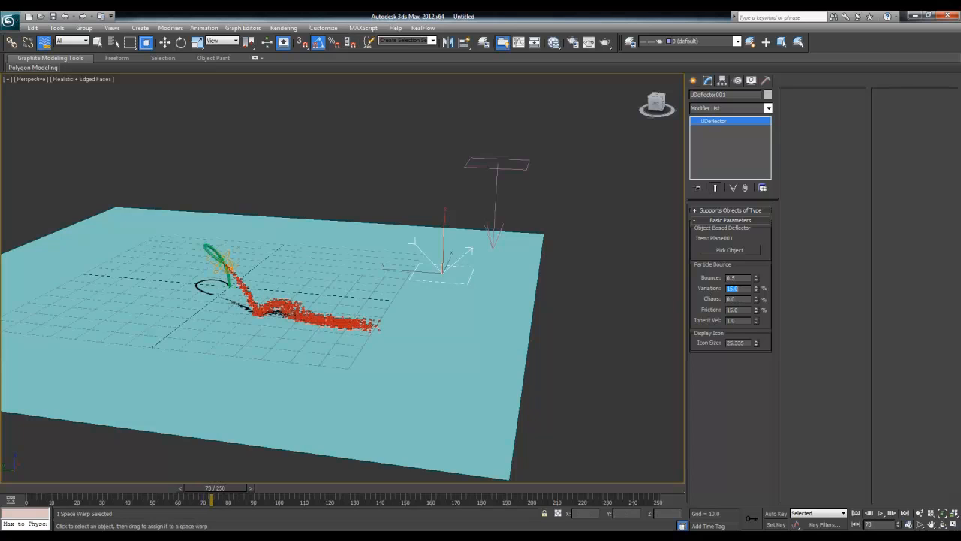
pyautogui.moveTo(214, 493); pyautogui.dragTo(79, 499)
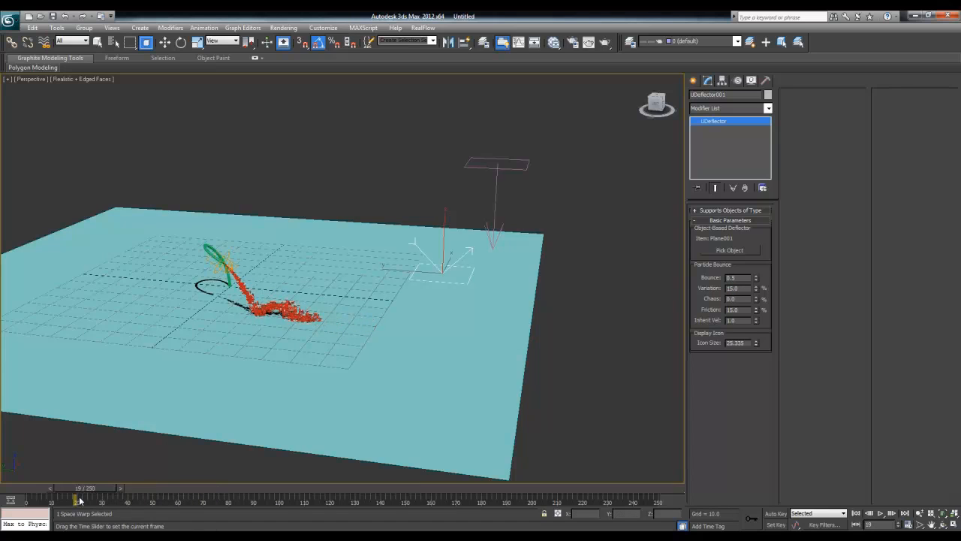
pyautogui.moveTo(271, 315); pyautogui.dragTo(427, 259, button='middle')
pyautogui.scroll(5, 303, 312)
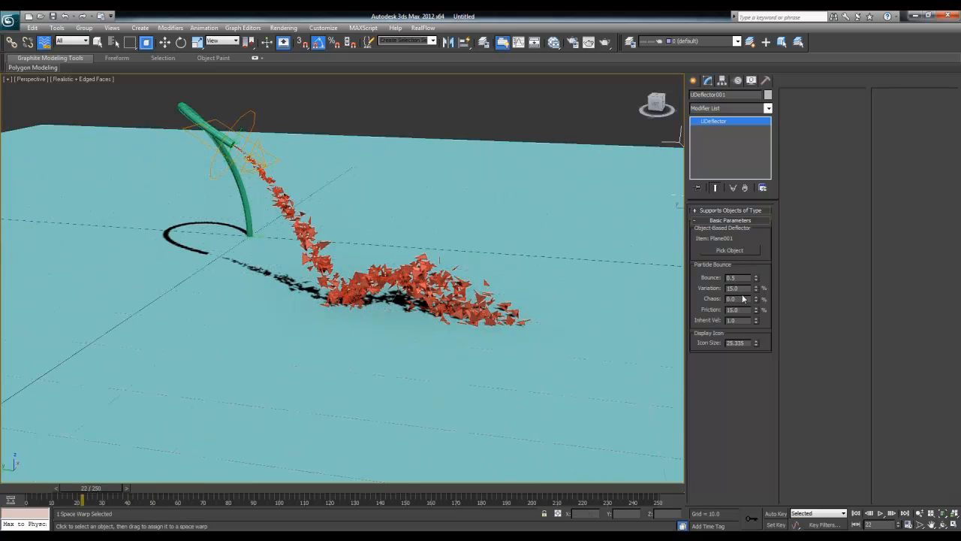
# - Set the UDeflector's bounce variation to 50% and preview the scattered bounce up to frame 96
pyautogui.write('50')
pyautogui.press('Return')
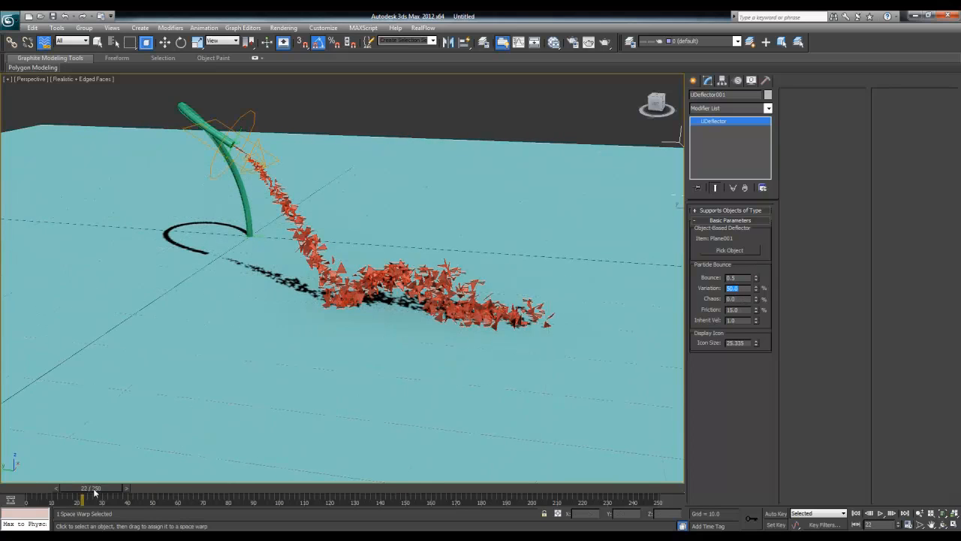
pyautogui.moveTo(92, 495)
pyautogui.mouseDown()
pyautogui.moveTo(168, 472)
pyautogui.moveTo(280, 463)
pyautogui.mouseUp()
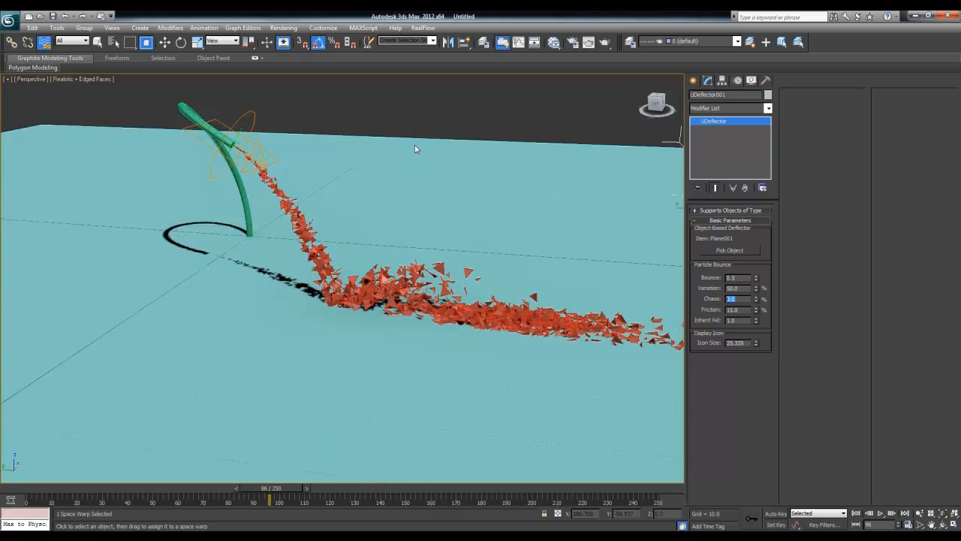
pyautogui.moveTo(212, 208); pyautogui.dragTo(178, 220, button='middle')
pyautogui.scroll(-3, 178, 220)
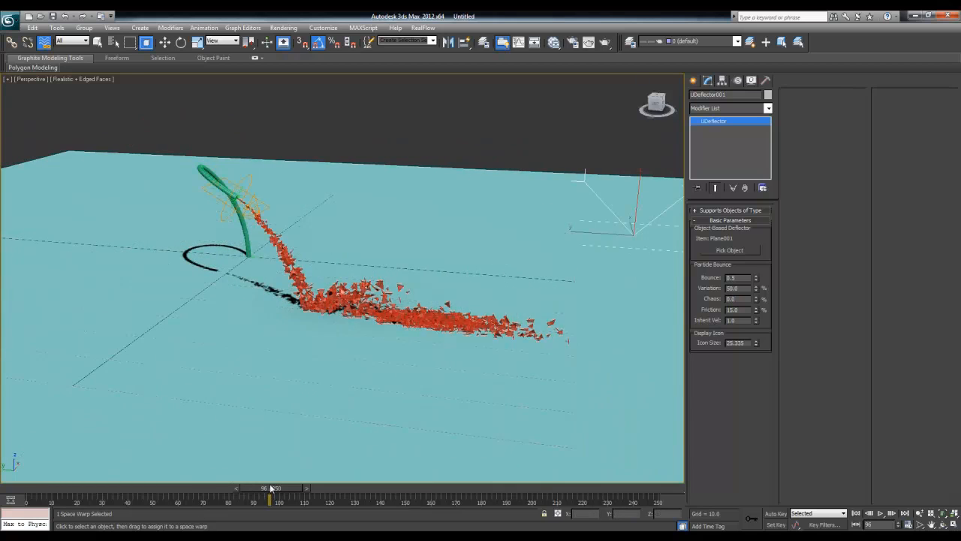
pyautogui.moveTo(271, 488); pyautogui.dragTo(85, 488)
# - Change the SuperSpray's particle type to MetaParticles and preview the stream at frame 31
pyautogui.click(44, 42)
pyautogui.click(239, 196)
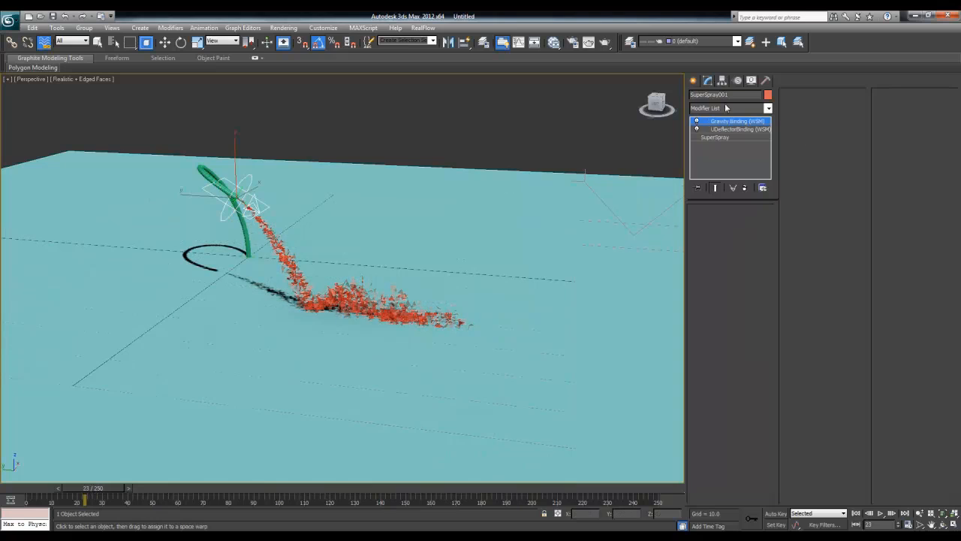
pyautogui.click(717, 138)
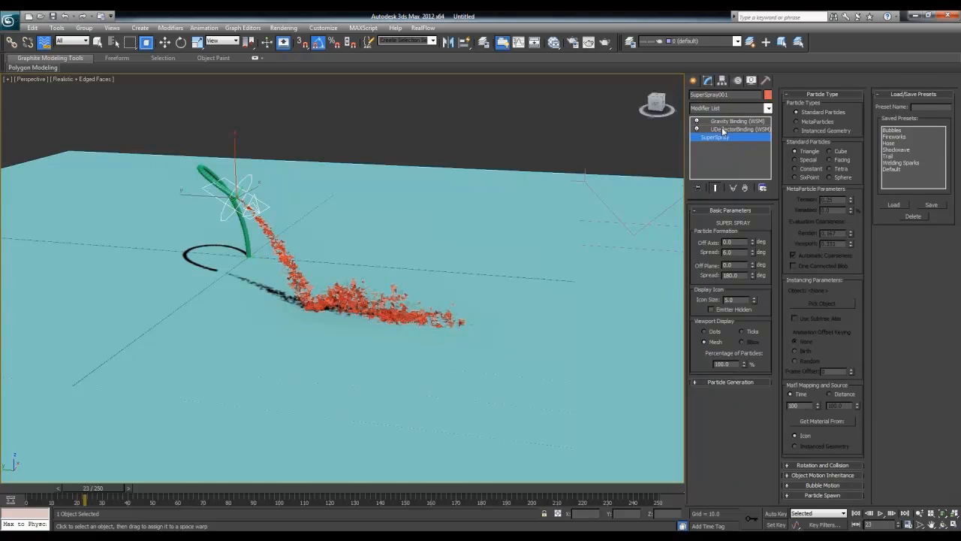
pyautogui.click(817, 121)
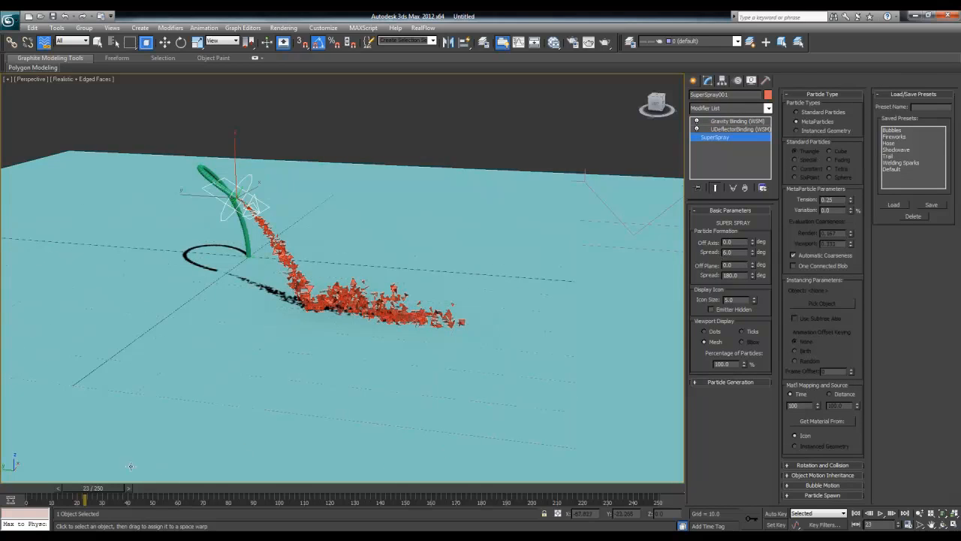
pyautogui.click(39, 489)
pyautogui.moveTo(42, 490); pyautogui.dragTo(113, 487)
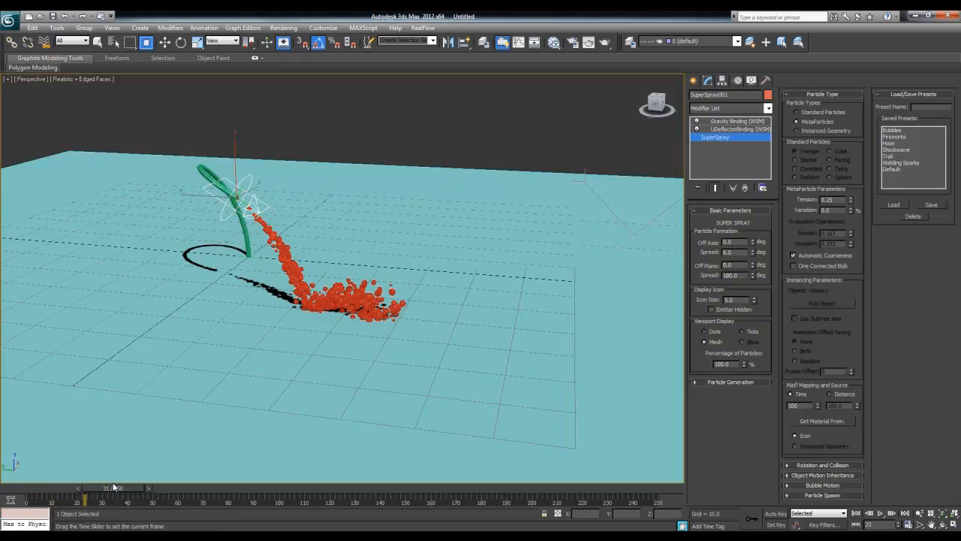
# - Examine the MetaParticle stream up close near the pipe's opening and expand the SuperSpray's Particle Generation settings
pyautogui.click(44, 42)
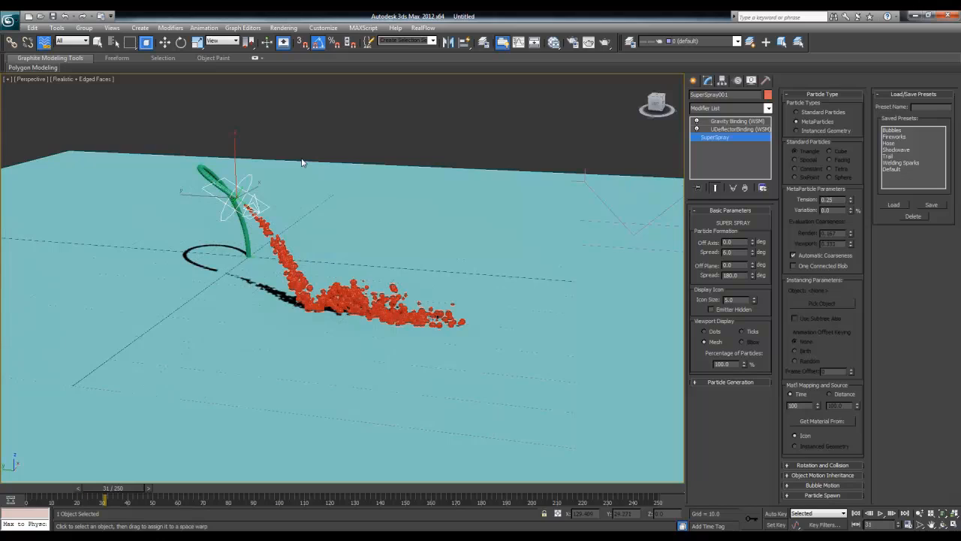
pyautogui.moveTo(306, 243); pyautogui.dragTo(391, 302, button='middle')
pyautogui.scroll(2, 396, 318)
pyautogui.scroll(2, 398, 313)
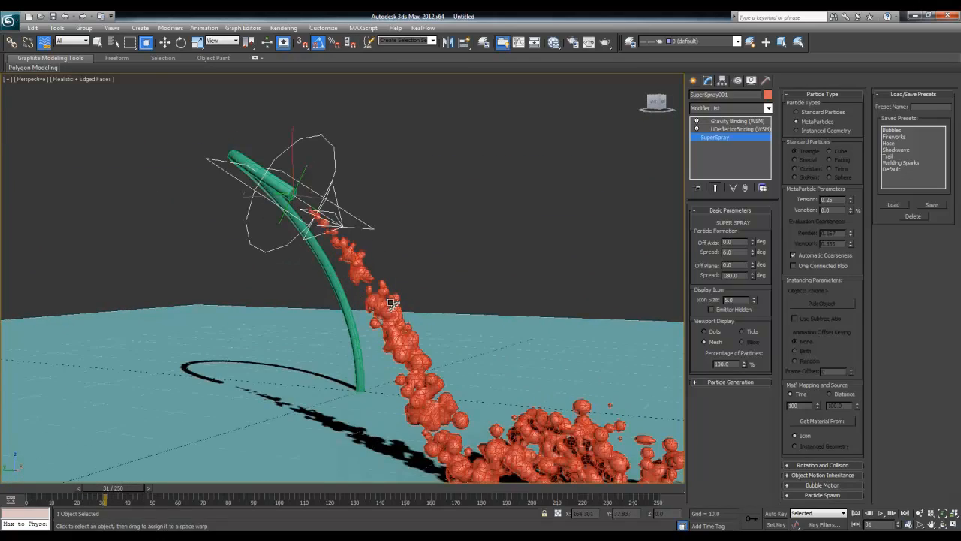
pyautogui.click(730, 381)
pyautogui.keyDown('alt'); pyautogui.moveTo(419, 285); pyautogui.dragTo(409, 306, button='middle'); pyautogui.keyUp('alt')
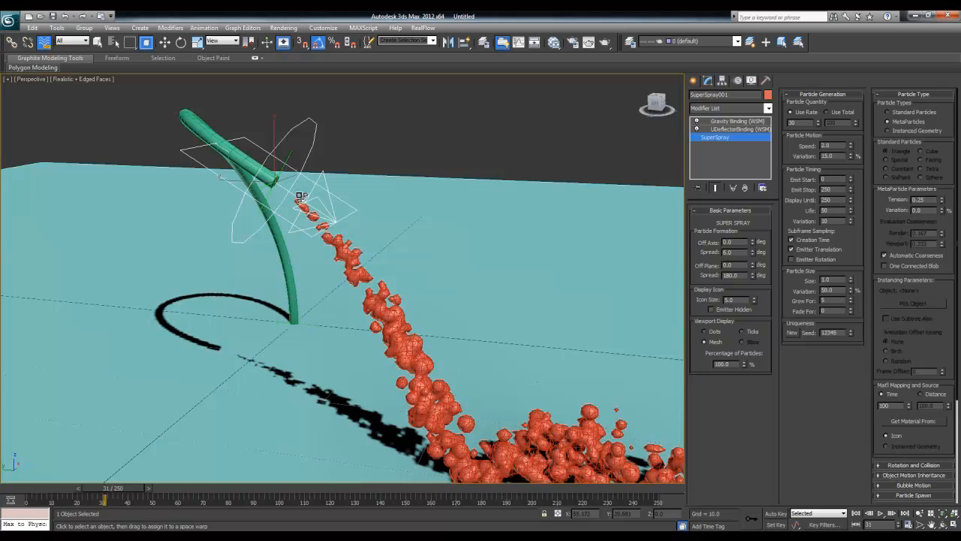
pyautogui.scroll(-1, 304, 192)
pyautogui.press('w')
pyautogui.moveTo(267, 180); pyautogui.dragTo(267, 178)
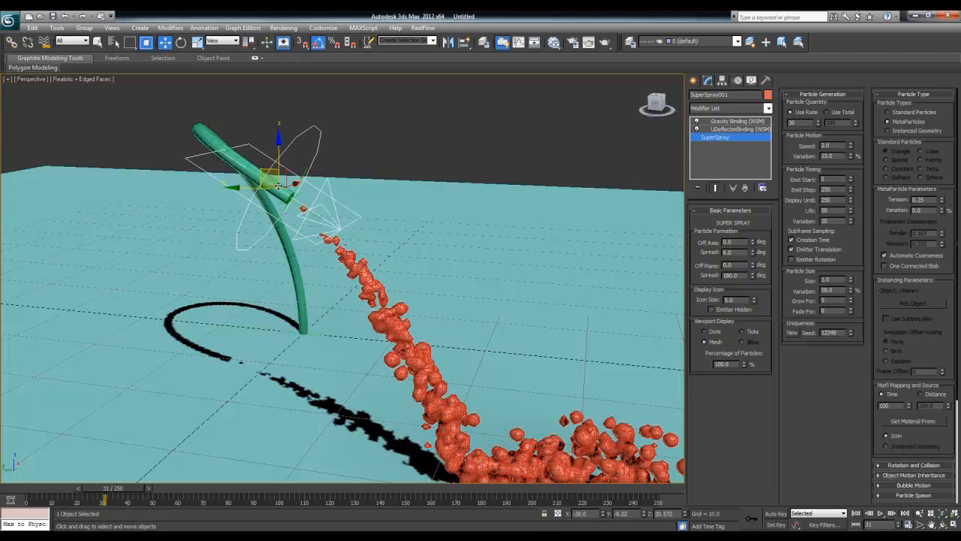
pyautogui.hotkey('ctrl', 'z')
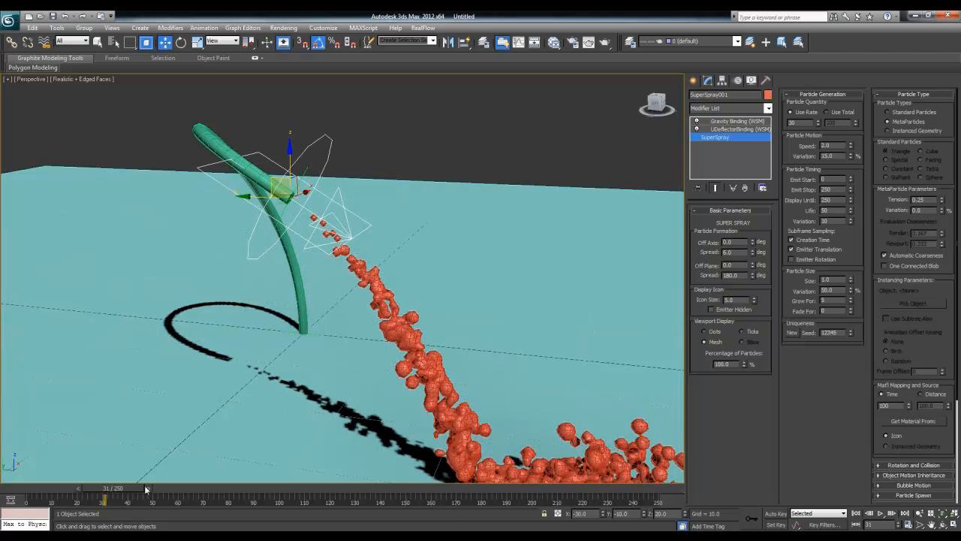
# - At frame 0, move the SuperSpray emitter back inside the pipe's opening, to about Y -7.98, Z 21.15, and preview the flow
pyautogui.moveTo(112, 491); pyautogui.dragTo(1, 479)
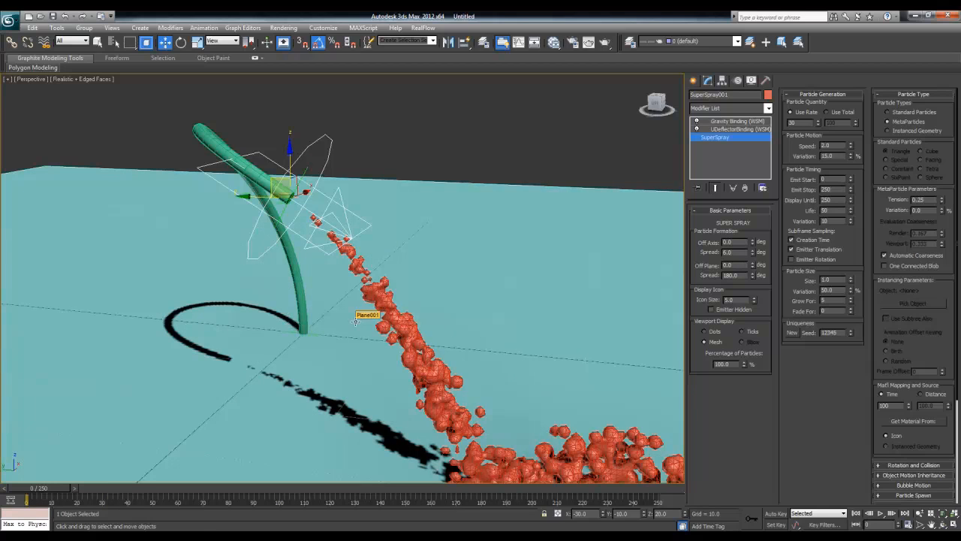
pyautogui.moveTo(365, 318); pyautogui.dragTo(446, 377, button='middle')
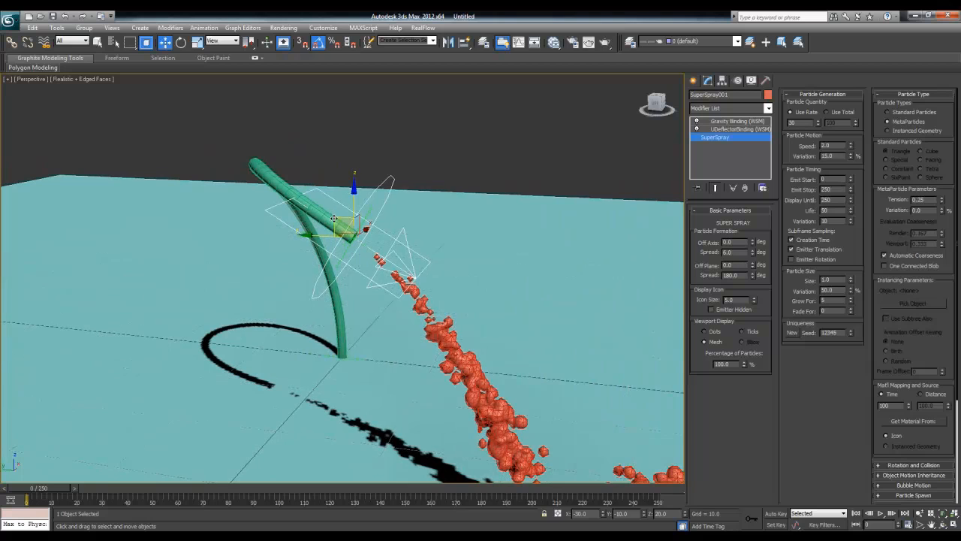
pyautogui.moveTo(334, 218); pyautogui.dragTo(310, 205)
pyautogui.keyDown('alt'); pyautogui.moveTo(310, 206); pyautogui.dragTo(409, 276, button='middle'); pyautogui.keyUp('alt')
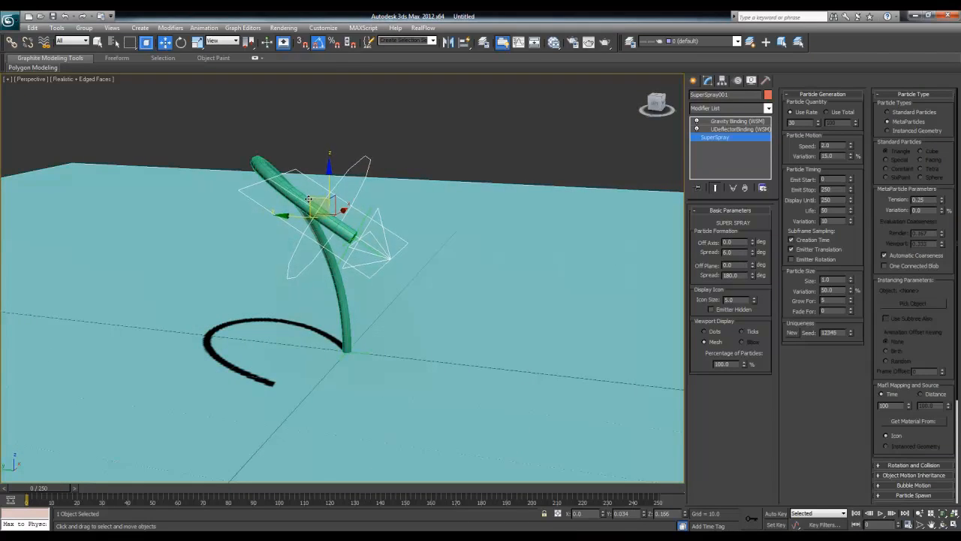
pyautogui.moveTo(308, 199); pyautogui.dragTo(305, 201)
pyautogui.moveTo(49, 492); pyautogui.dragTo(57, 489)
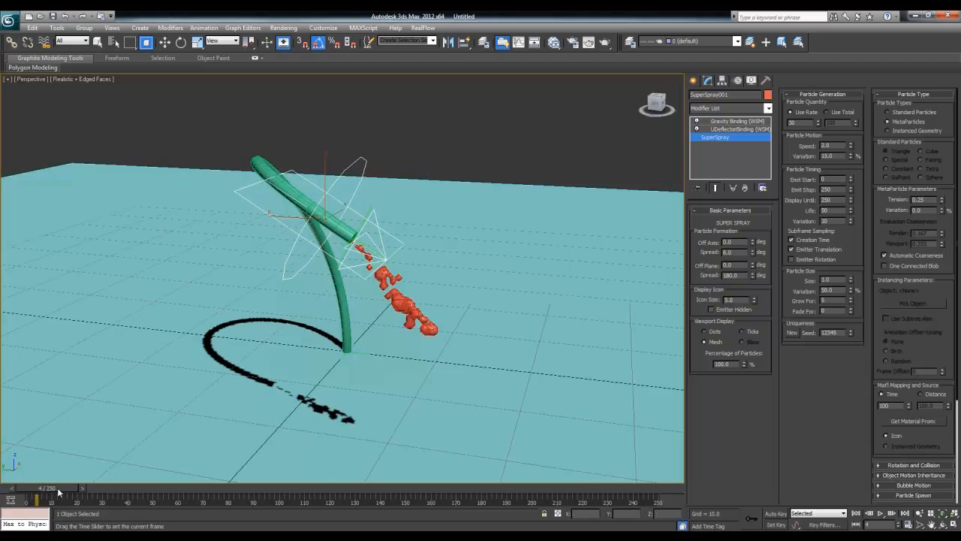
# - Raise the SuperSpray emitter slightly to about Z 21.4 so it is centred in the pipe
pyautogui.keyDown('alt'); pyautogui.moveTo(219, 401); pyautogui.dragTo(353, 225, button='middle'); pyautogui.keyUp('alt')
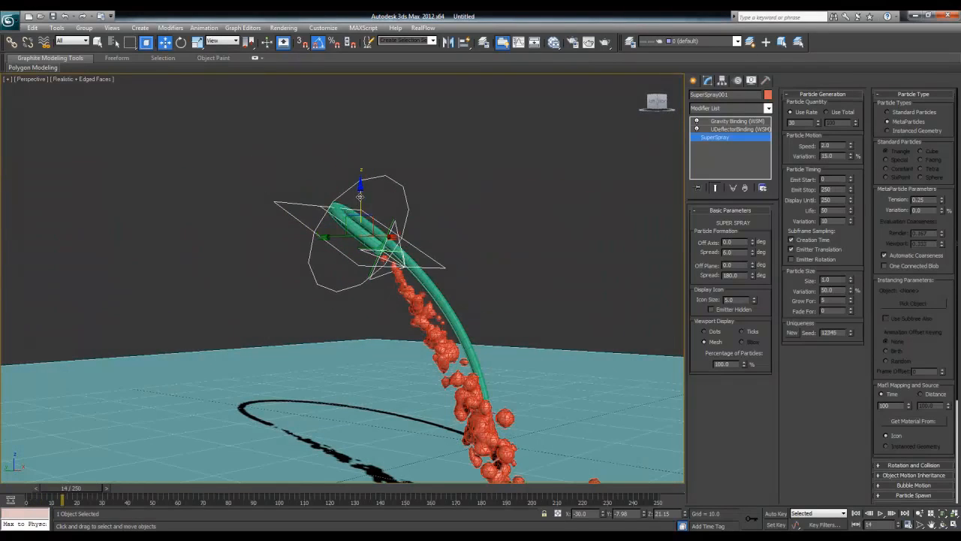
pyautogui.moveTo(360, 197); pyautogui.dragTo(360, 194)
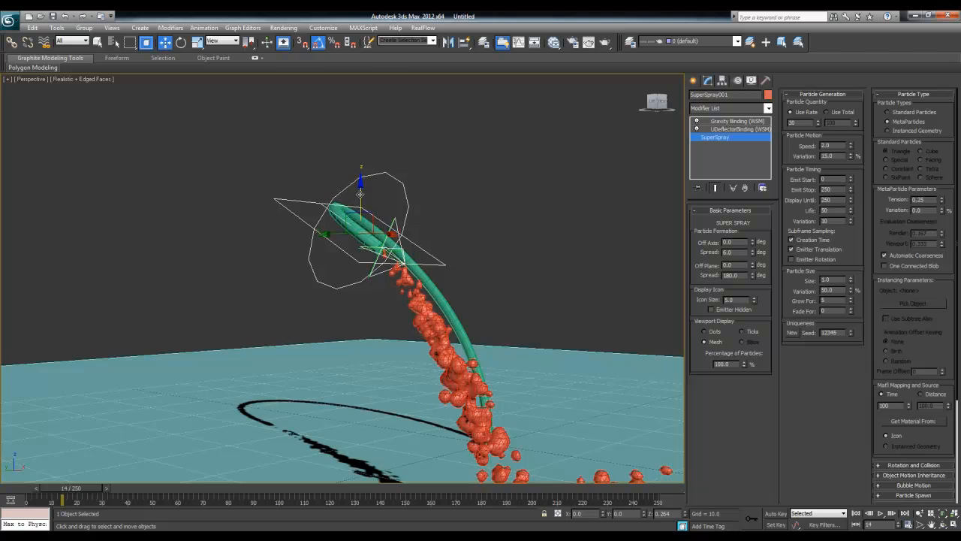
pyautogui.keyDown('alt'); pyautogui.moveTo(360, 194); pyautogui.dragTo(405, 247, button='middle'); pyautogui.keyUp('alt')
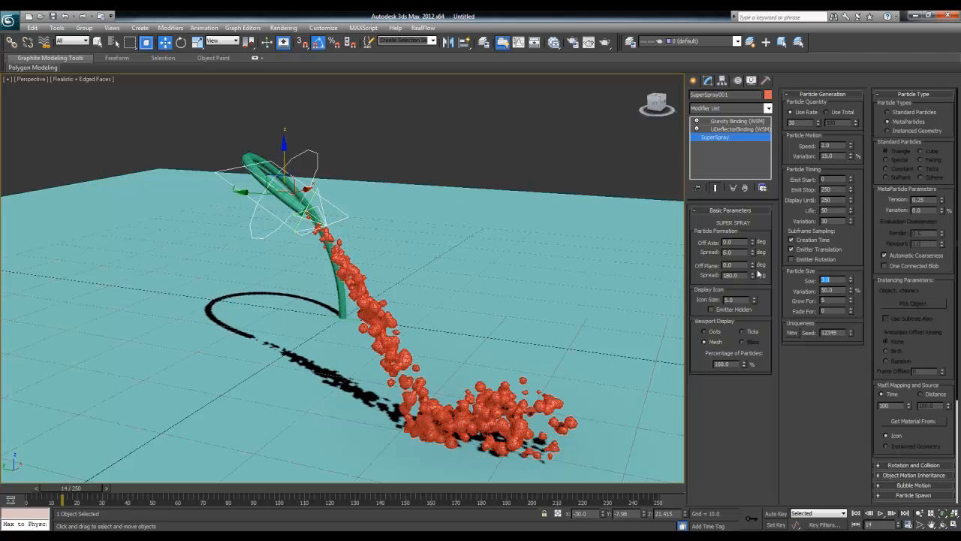
# - Try particle sizes of 3, 2 and 1.5 on the stream and settle on a size of 1.75
pyautogui.moveTo(67, 492); pyautogui.dragTo(72, 492)
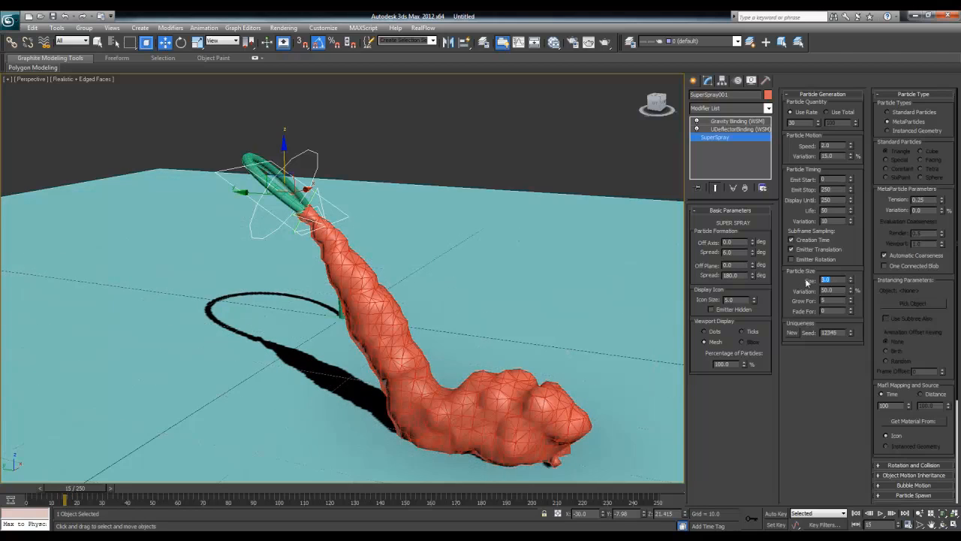
pyautogui.press('Return')
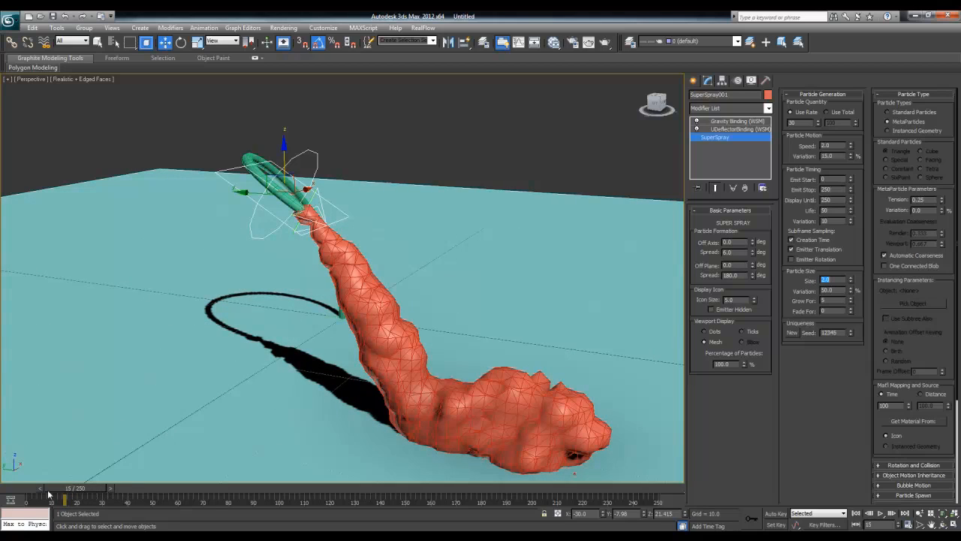
pyautogui.moveTo(64, 489); pyautogui.dragTo(140, 488)
pyautogui.press('w')
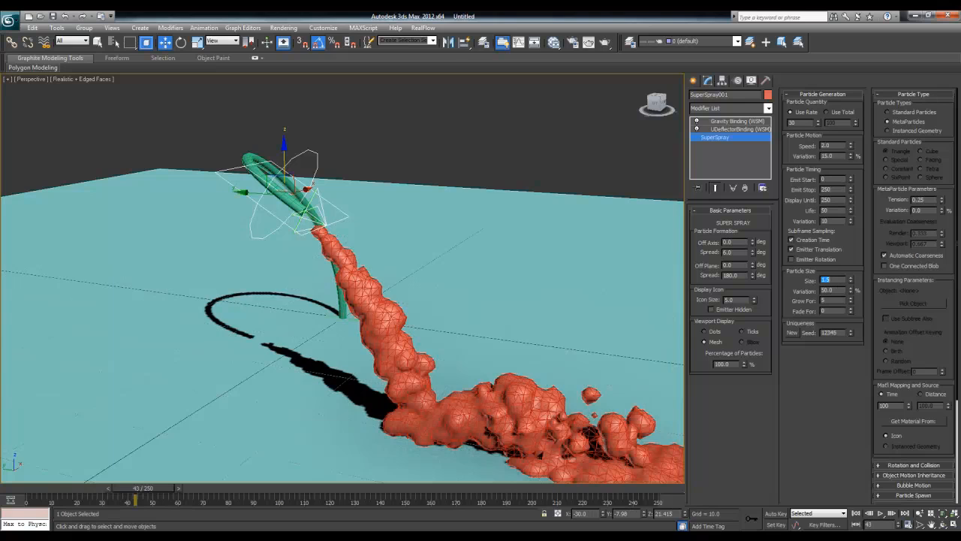
pyautogui.moveTo(141, 487); pyautogui.dragTo(123, 487)
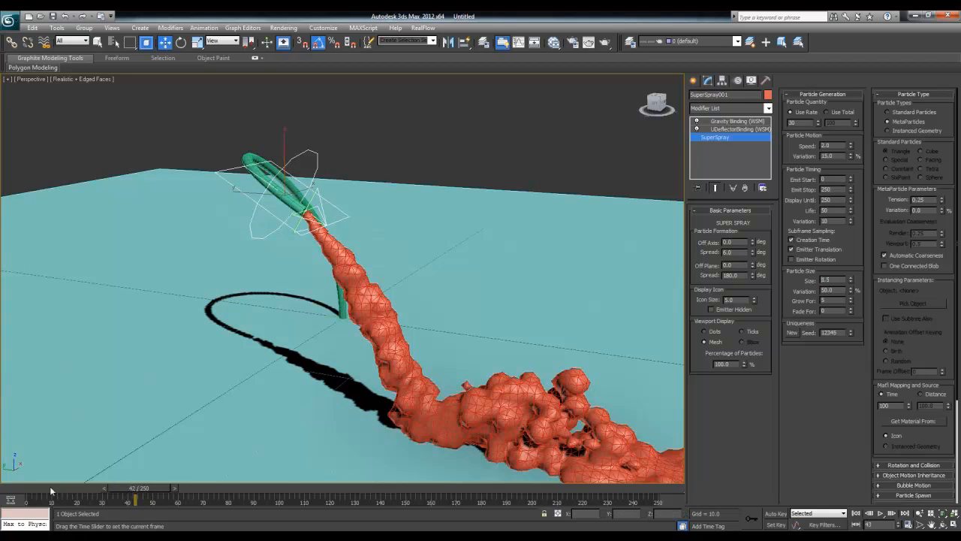
pyautogui.moveTo(50, 486)
pyautogui.mouseDown()
pyautogui.moveTo(33, 485)
pyautogui.moveTo(97, 492)
pyautogui.mouseUp()
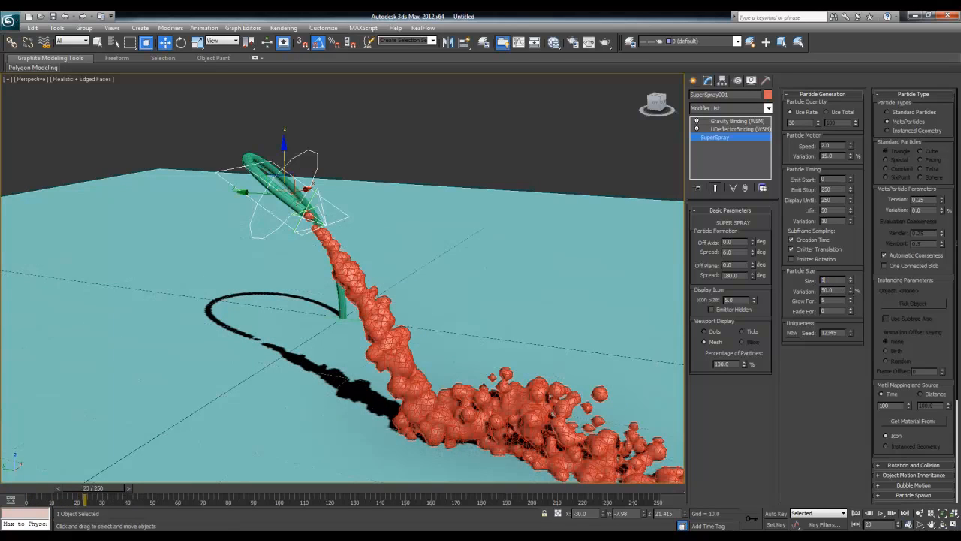
pyautogui.write('1.75')
pyautogui.press('Return')
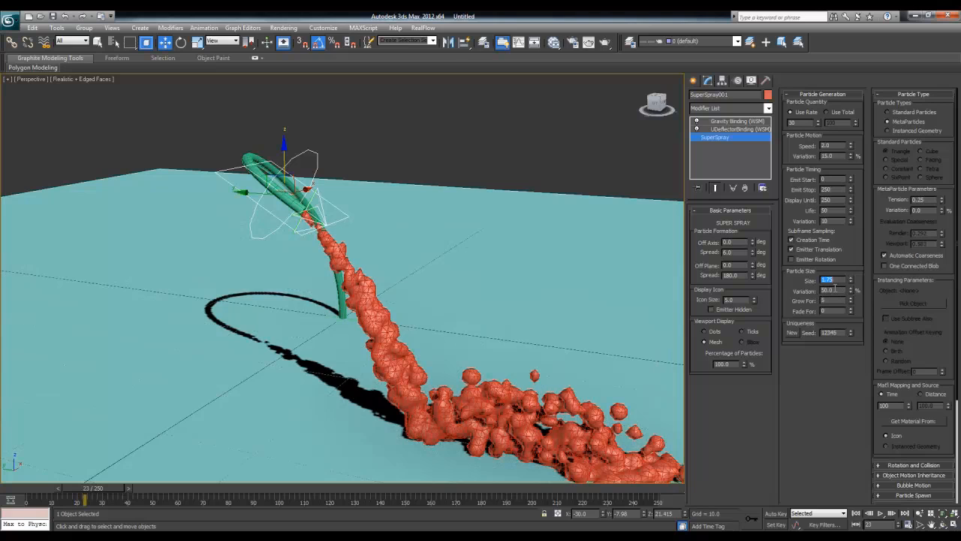
# - Try a particle size variation of 15% and preview the stream at frame 51
pyautogui.click(833, 290)
pyautogui.write('15')
pyautogui.press('Return')
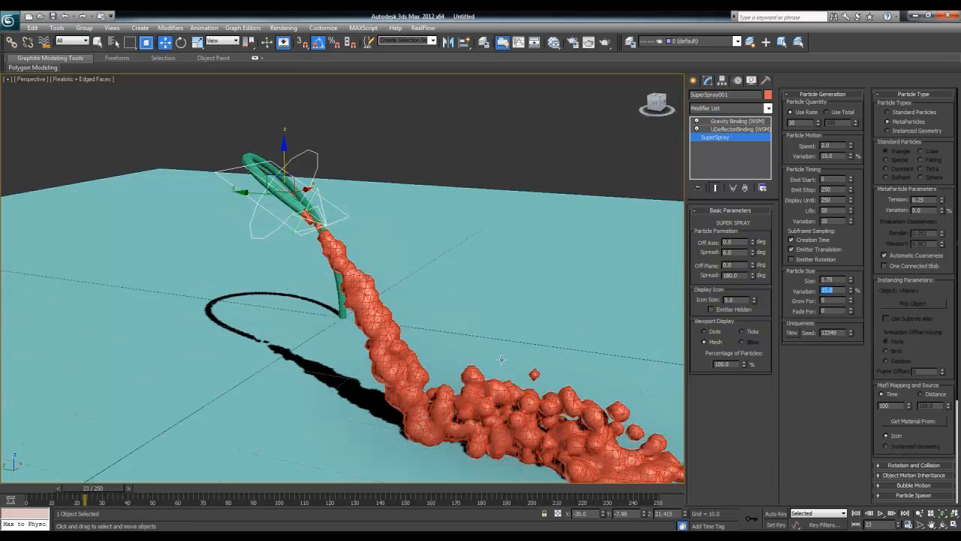
pyautogui.moveTo(41, 489); pyautogui.dragTo(163, 488)
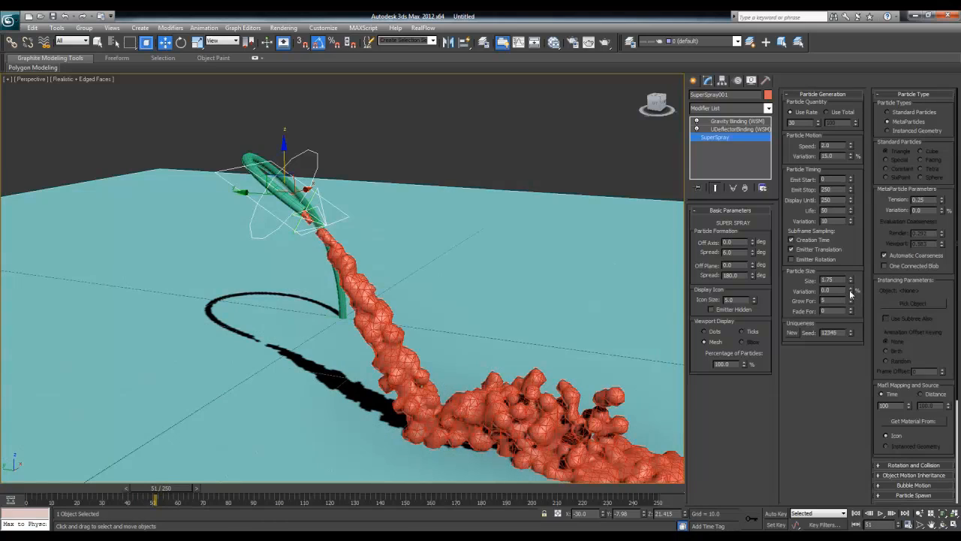
# - Set the particle size variation to 0% and preview the stream at frame 43 from several angles
pyautogui.click(39, 488)
pyautogui.moveTo(36, 489); pyautogui.dragTo(142, 488)
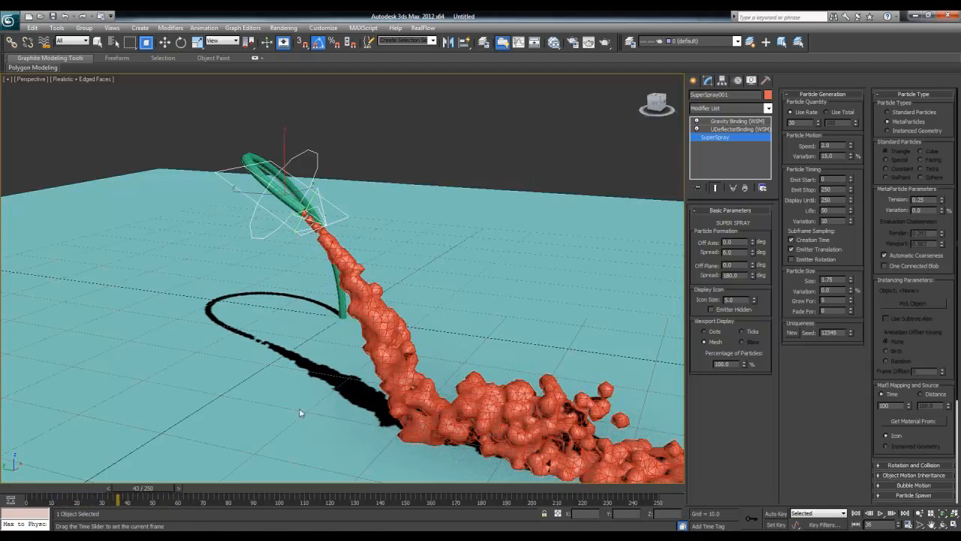
pyautogui.keyDown('alt'); pyautogui.moveTo(299, 412); pyautogui.dragTo(365, 304, button='middle'); pyautogui.keyUp('alt')
pyautogui.keyDown('alt'); pyautogui.moveTo(395, 323); pyautogui.dragTo(220, 226, button='middle'); pyautogui.keyUp('alt')
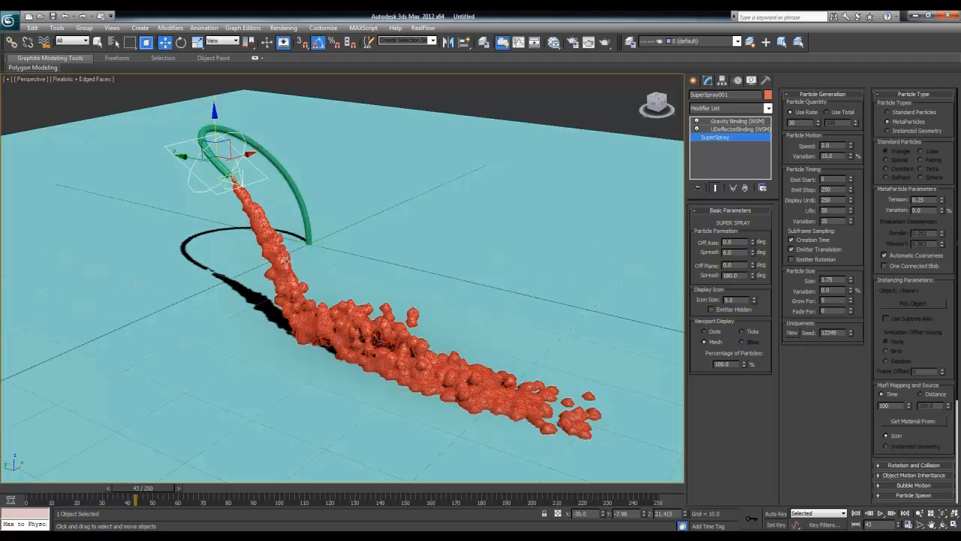
pyautogui.scroll(-3, 285, 260)
pyautogui.keyDown('alt'); pyautogui.moveTo(285, 260); pyautogui.dragTo(232, 393, button='middle'); pyautogui.keyUp('alt')
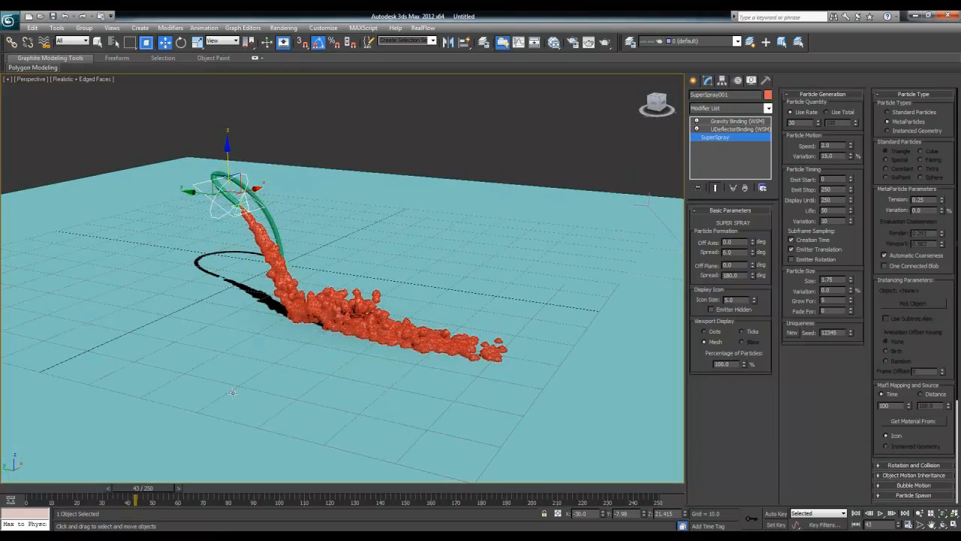
# - Preview the particle stream hitting the ground up to frame 53 and return the animation to frame 0
pyautogui.moveTo(156, 490); pyautogui.dragTo(180, 486)
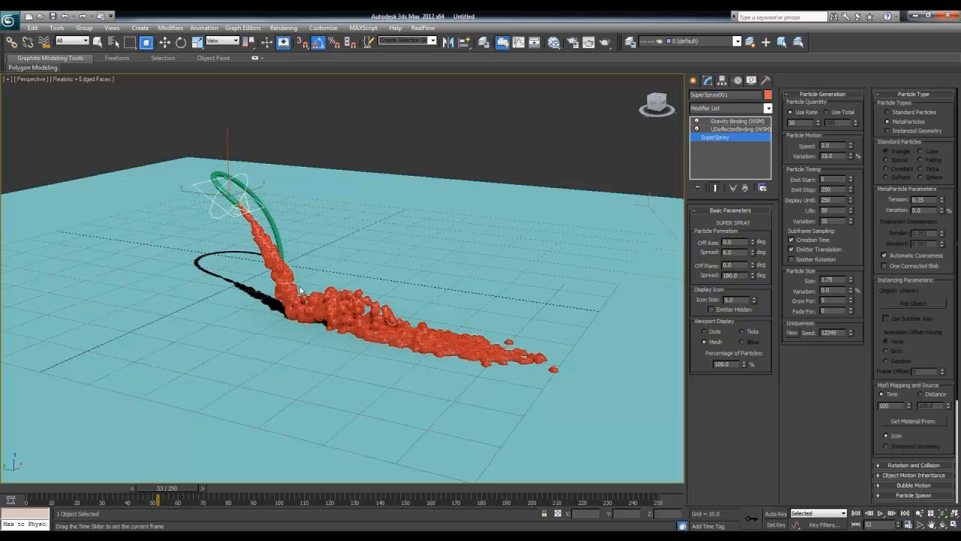
pyautogui.press('w')
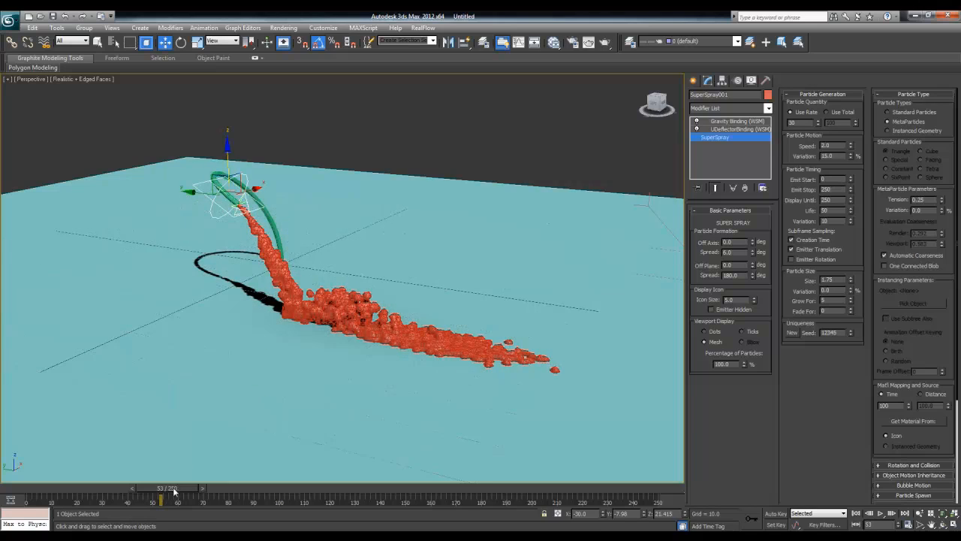
pyautogui.moveTo(174, 490); pyautogui.dragTo(81, 485)
pyautogui.moveTo(1, 487); pyautogui.dragTo(16, 488)
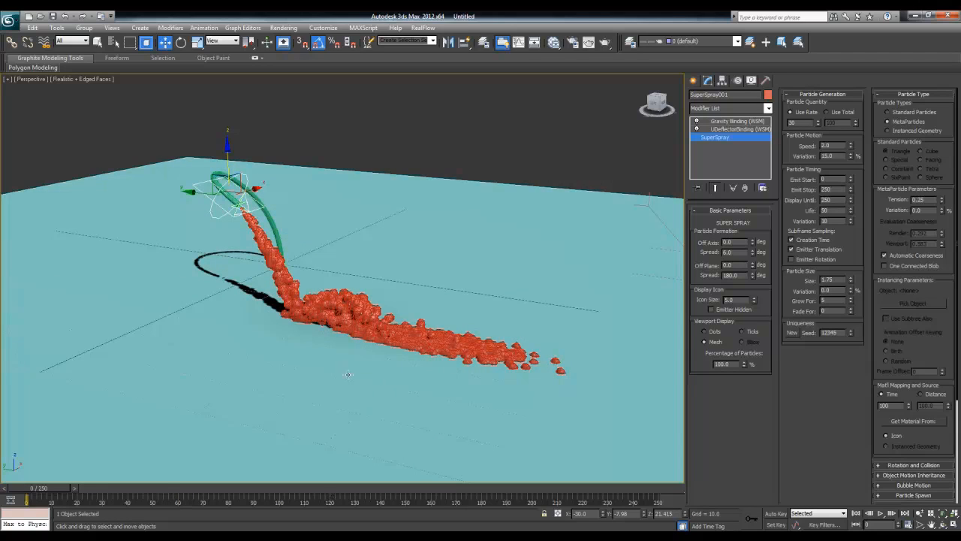
pyautogui.moveTo(276, 296); pyautogui.dragTo(309, 335, button='middle')
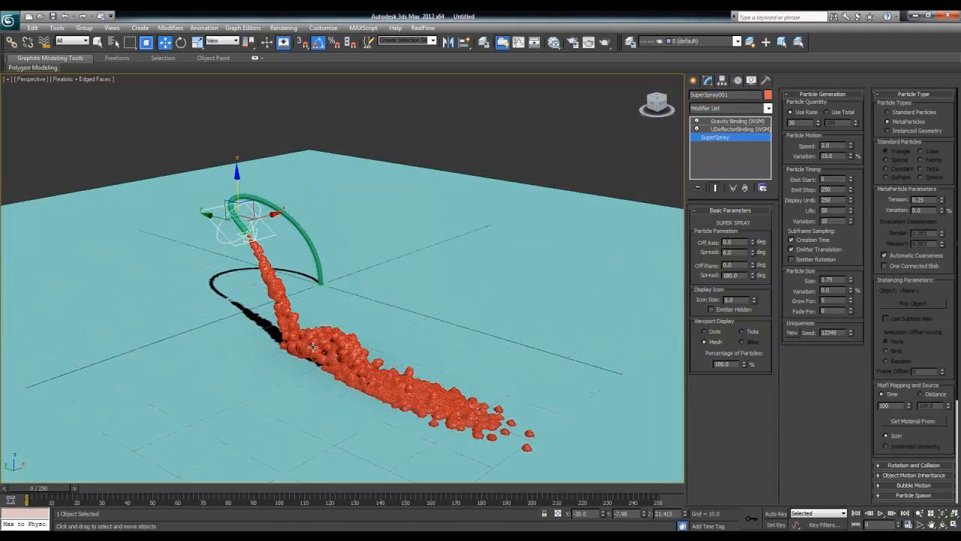
# - Create a second SuperSpray emitter on the ground plane near the stream's landing area, with an icon size of about 6.5
pyautogui.click(693, 80)
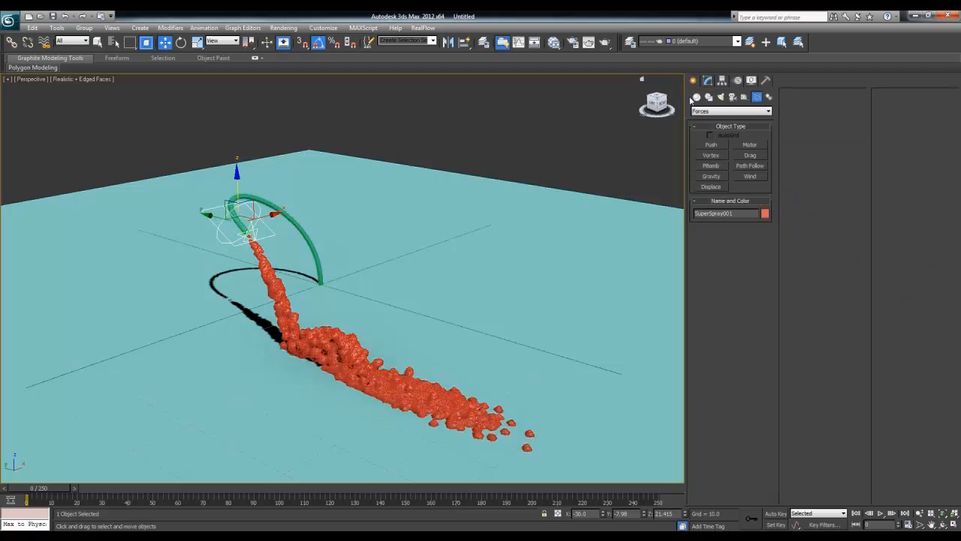
pyautogui.click(696, 96)
pyautogui.click(709, 111)
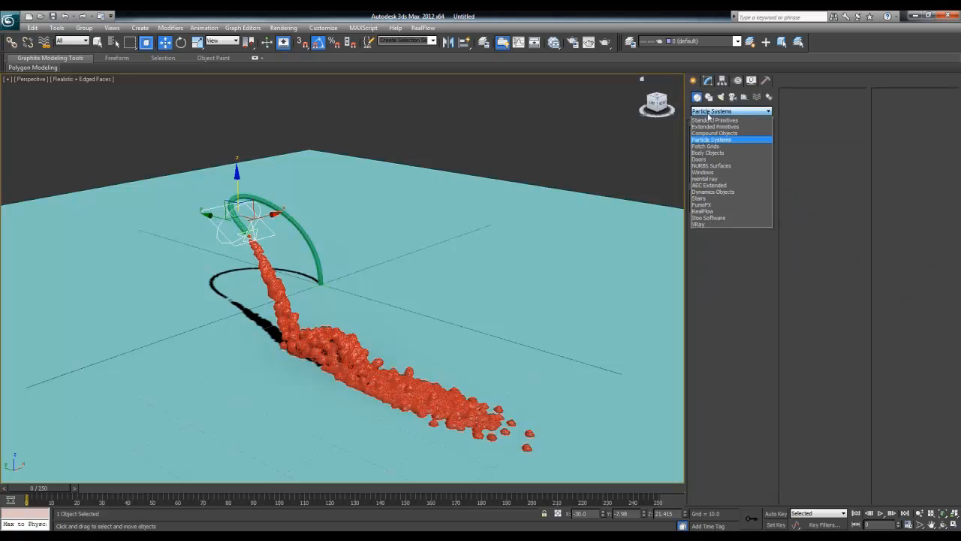
pyautogui.click(711, 141)
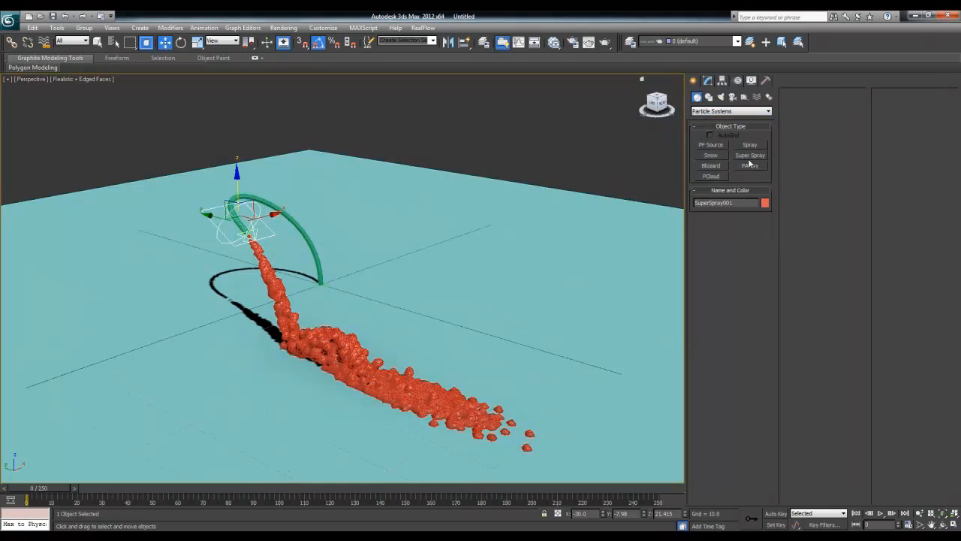
pyautogui.click(750, 158)
pyautogui.moveTo(210, 372)
pyautogui.mouseDown(button='middle')
pyautogui.moveTo(277, 348)
pyautogui.moveTo(263, 362)
pyautogui.mouseUp(button='middle')
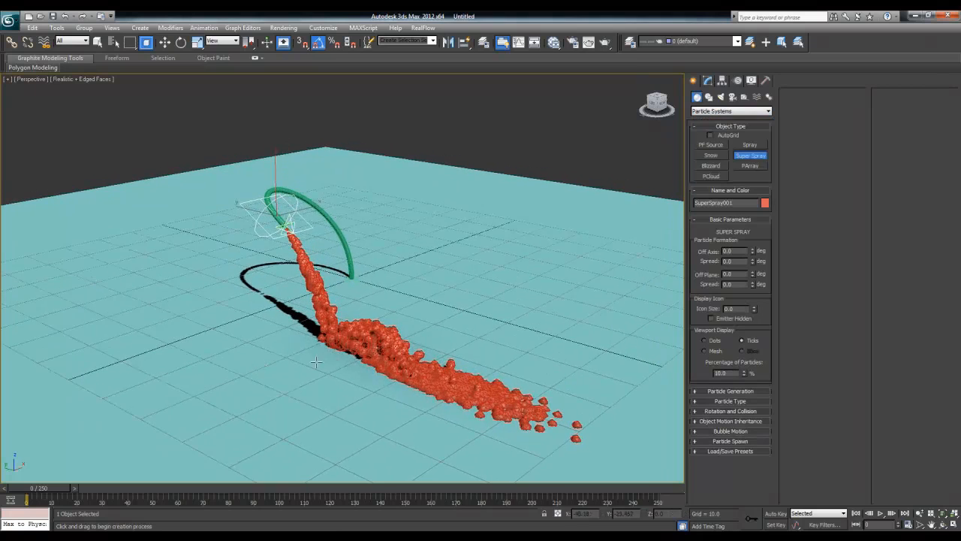
pyautogui.moveTo(325, 359); pyautogui.dragTo(374, 337)
pyautogui.press('w')
pyautogui.keyDown('alt'); pyautogui.moveTo(335, 336); pyautogui.dragTo(319, 356, button='middle'); pyautogui.keyUp('alt')
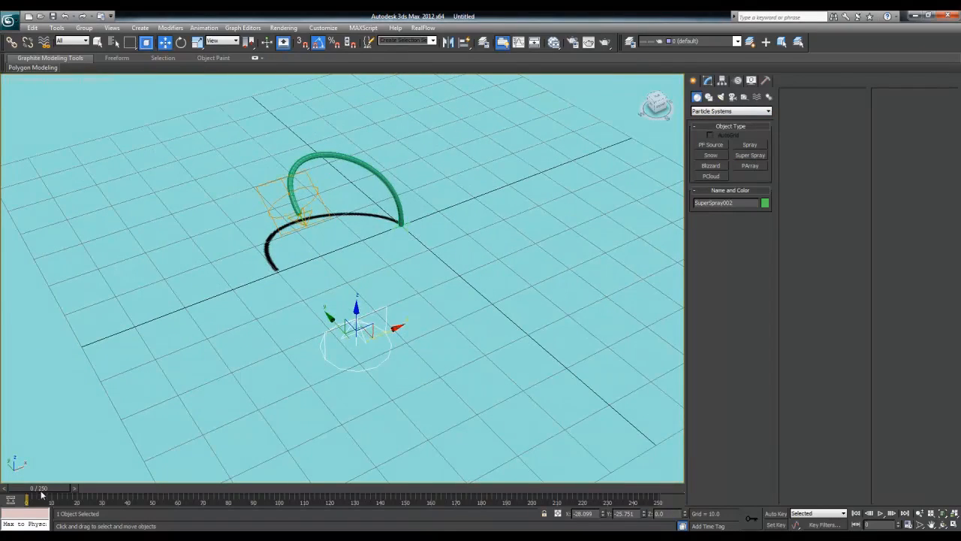
# - Move the second SuperSpray to where the stream lands at frame 10 and load its Welding Sparks preset
pyautogui.moveTo(42, 494); pyautogui.dragTo(67, 493)
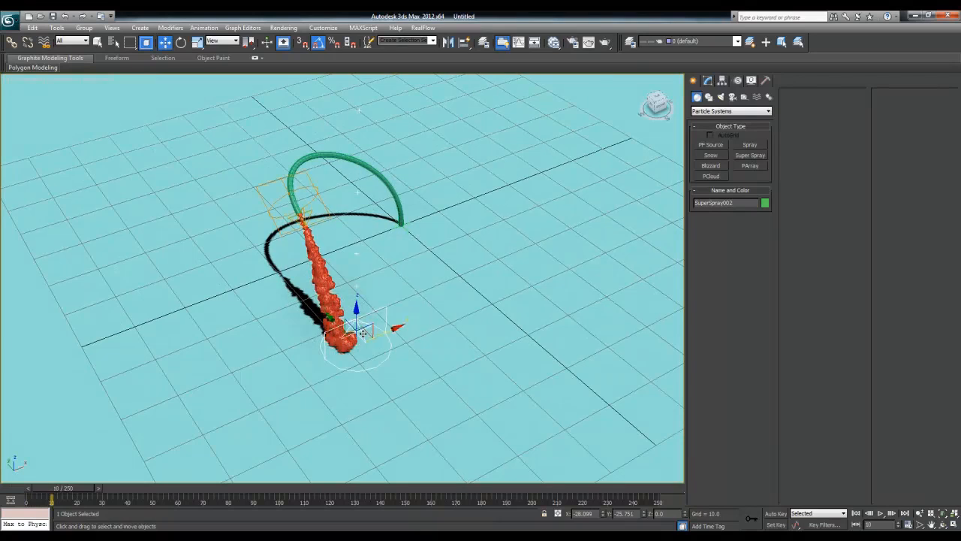
pyautogui.moveTo(363, 333); pyautogui.dragTo(345, 327)
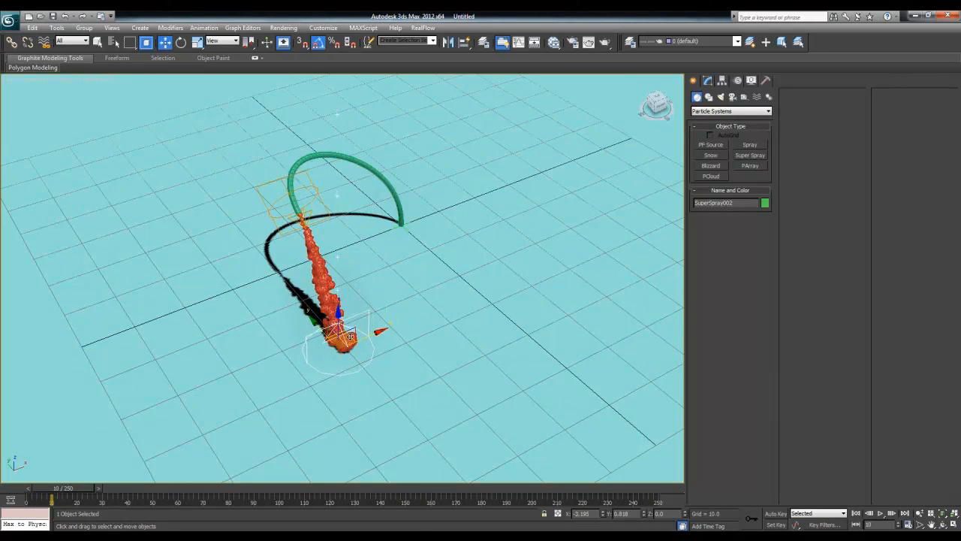
pyautogui.click(707, 82)
pyautogui.moveTo(930, 328); pyautogui.dragTo(929, 220)
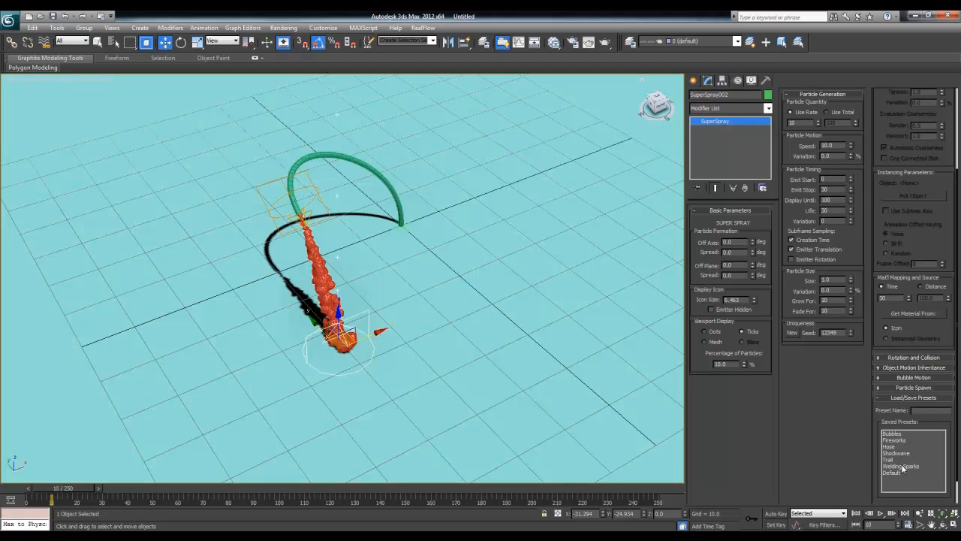
pyautogui.doubleClick(903, 467)
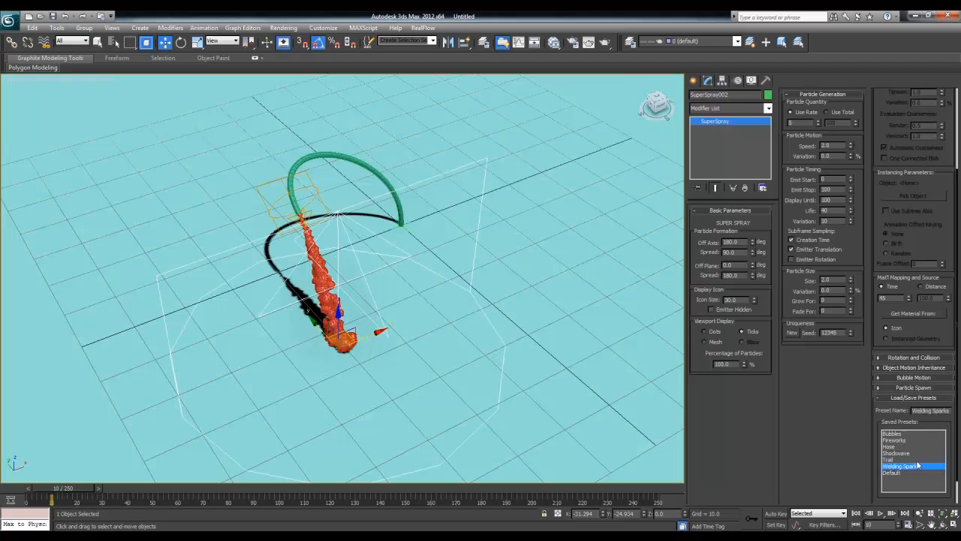
# - Try the Emitter Hidden option on the first SuperSpray, turn it off again, and hide the whole object with its stream
pyautogui.click(309, 187)
pyautogui.click(713, 138)
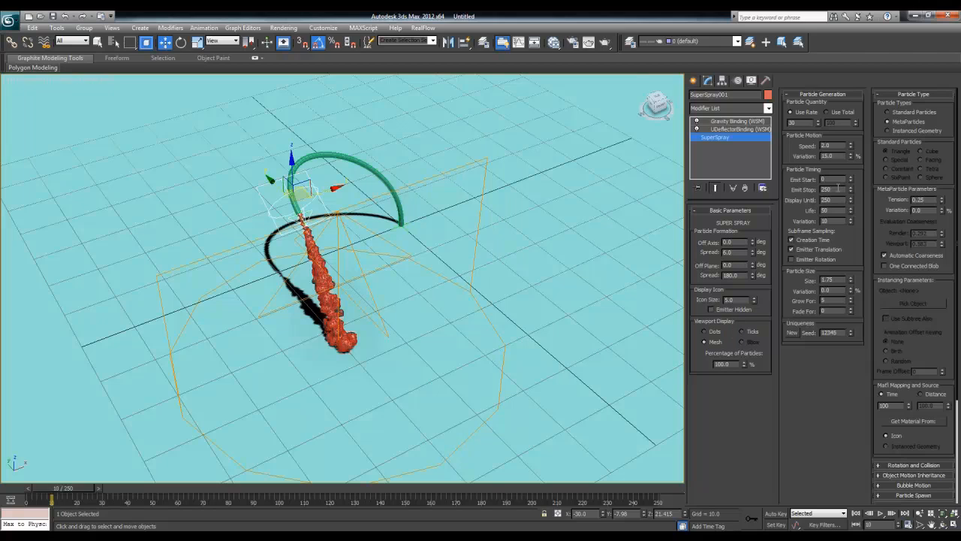
pyautogui.click(711, 310)
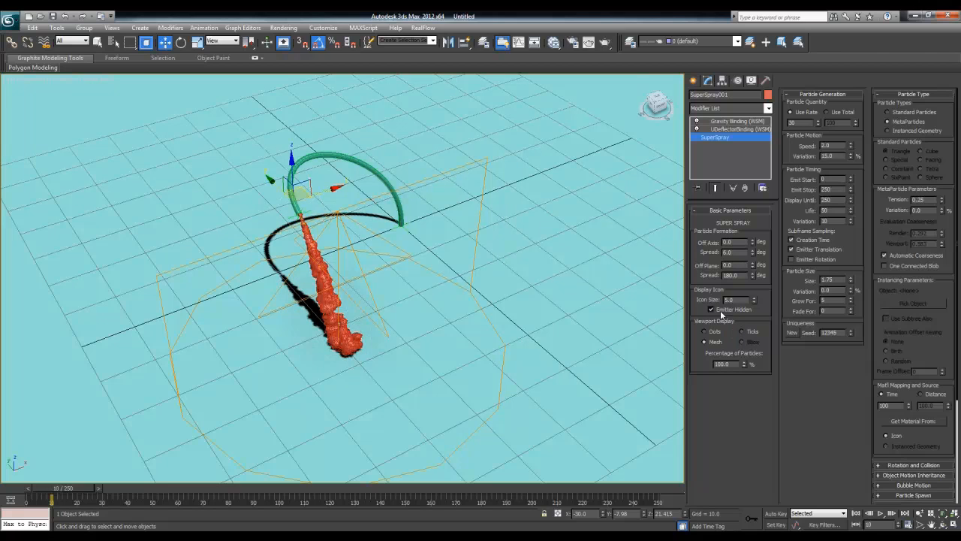
pyautogui.click(720, 310)
pyautogui.rightClick(310, 200)
pyautogui.click(353, 165)
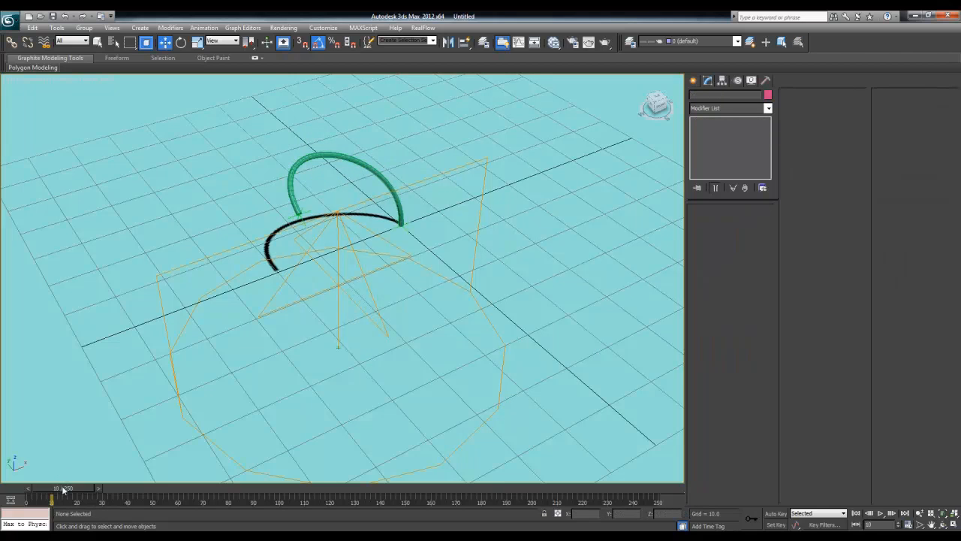
# - Preview the second SuperSpray's particles at frames 54 and 35 from a low side angle to check their direction
pyautogui.moveTo(67, 489); pyautogui.dragTo(177, 477)
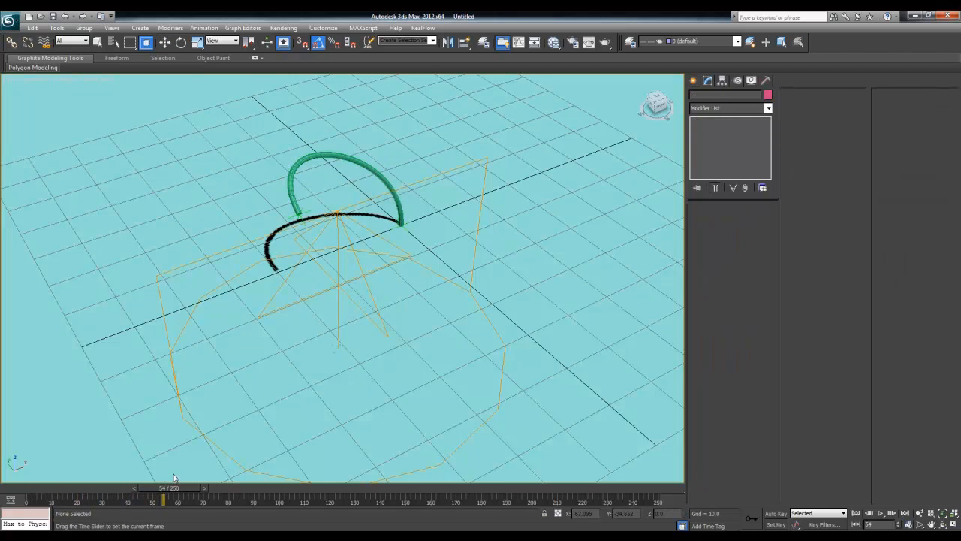
pyautogui.press('w')
pyautogui.keyDown('alt'); pyautogui.moveTo(259, 381); pyautogui.dragTo(338, 297, button='middle'); pyautogui.keyUp('alt')
pyautogui.keyDown('alt'); pyautogui.moveTo(494, 367); pyautogui.dragTo(265, 422, button='middle'); pyautogui.keyUp('alt')
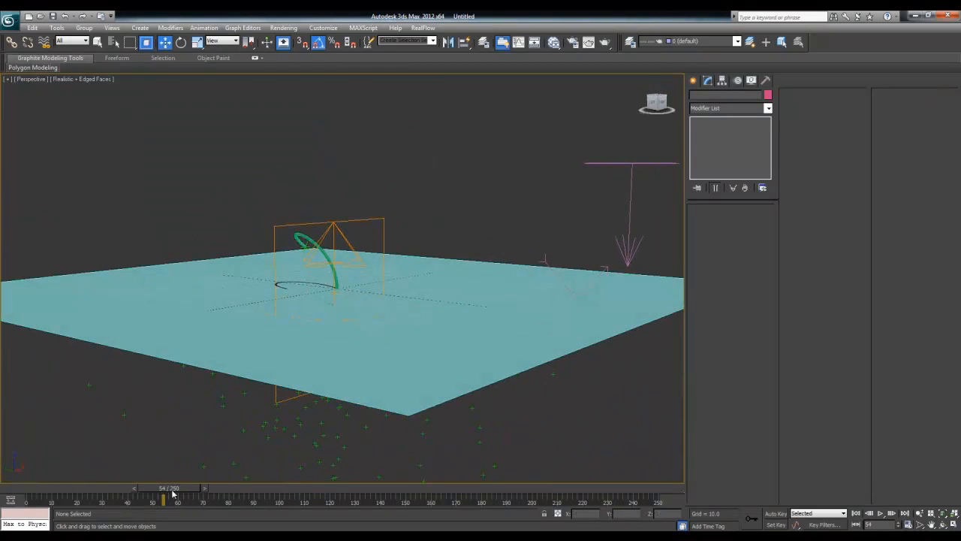
pyautogui.press('q')
pyautogui.moveTo(163, 489); pyautogui.dragTo(124, 489)
pyautogui.press('w')
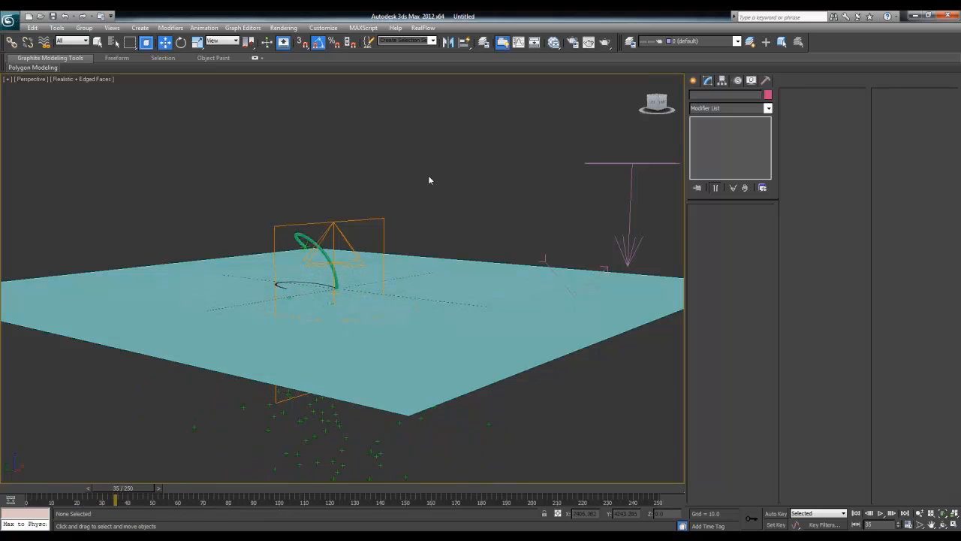
# - Set the second SuperSpray's Off Axis angle to 0 degrees and preview the particles at frame 36
pyautogui.click(345, 242)
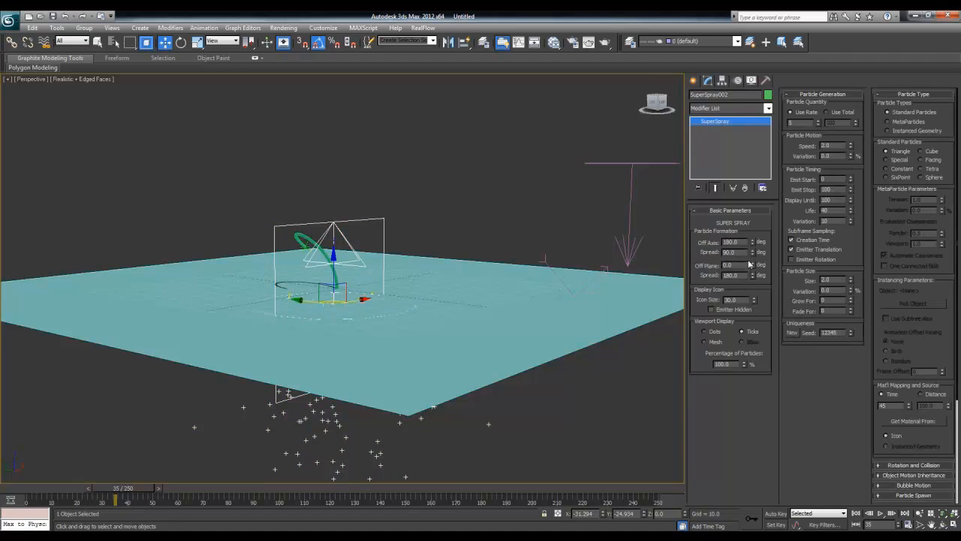
pyautogui.moveTo(750, 241)
pyautogui.mouseDown()
pyautogui.moveTo(746, 346)
pyautogui.moveTo(747, 308)
pyautogui.mouseUp()
pyautogui.rightClick(744, 308)
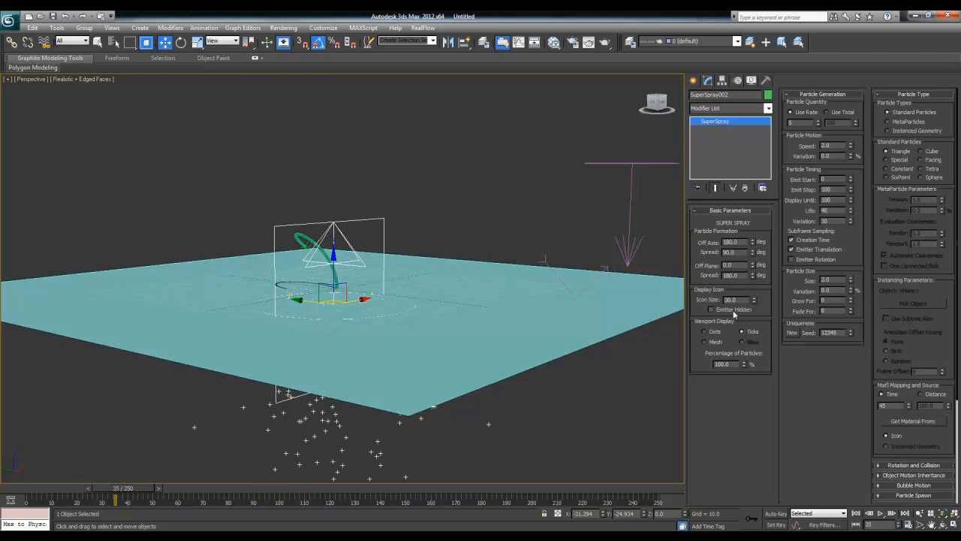
pyautogui.rightClick(753, 244)
pyautogui.moveTo(131, 492)
pyautogui.mouseDown()
pyautogui.moveTo(212, 485)
pyautogui.moveTo(313, 459)
pyautogui.moveTo(106, 468)
pyautogui.moveTo(131, 465)
pyautogui.mouseUp()
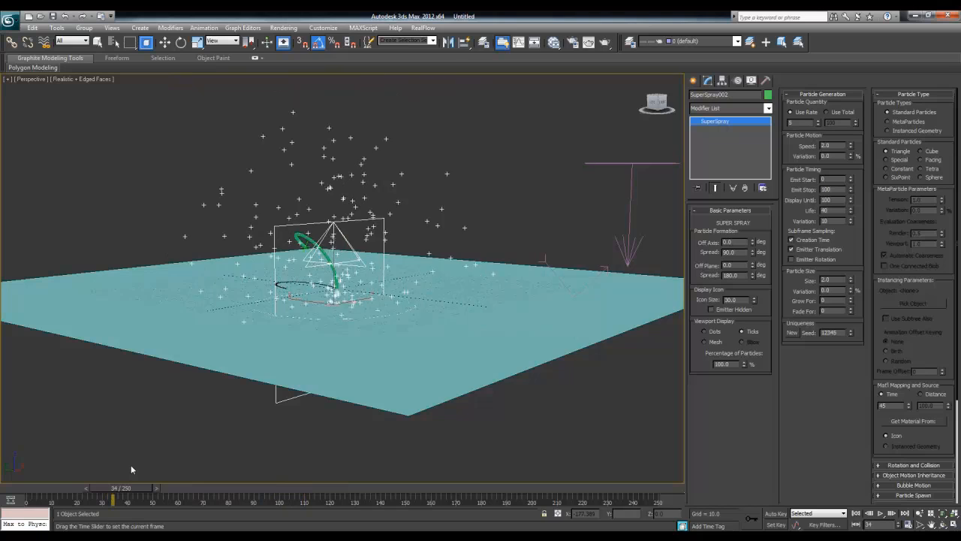
pyautogui.press('w')
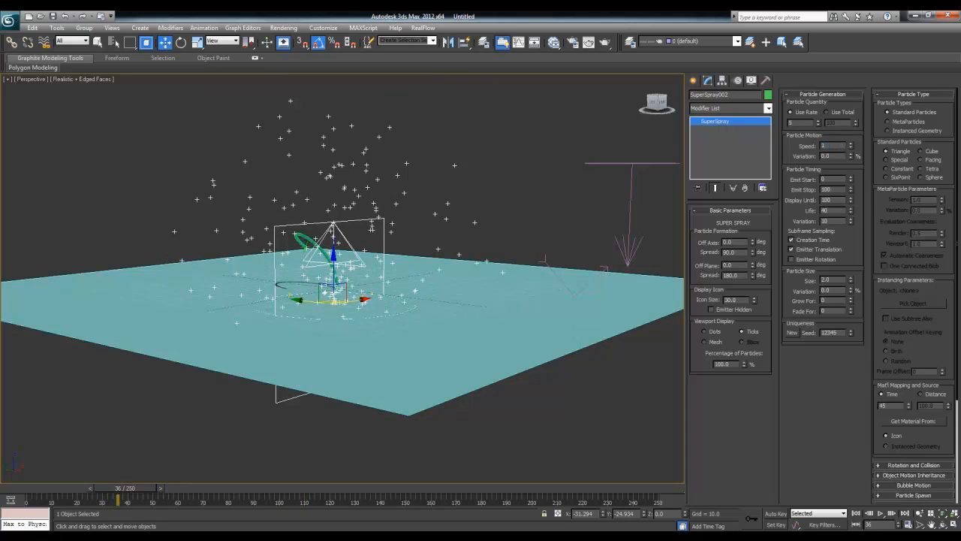
# - Set the second SuperSpray's particle speed to 1 and preview the spray at frame 75
pyautogui.press('Return')
pyautogui.moveTo(109, 487)
pyautogui.mouseDown()
pyautogui.moveTo(268, 481)
pyautogui.moveTo(227, 476)
pyautogui.moveTo(86, 497)
pyautogui.moveTo(151, 495)
pyautogui.moveTo(27, 497)
pyautogui.moveTo(252, 492)
pyautogui.moveTo(218, 489)
pyautogui.mouseUp()
pyautogui.press('w')
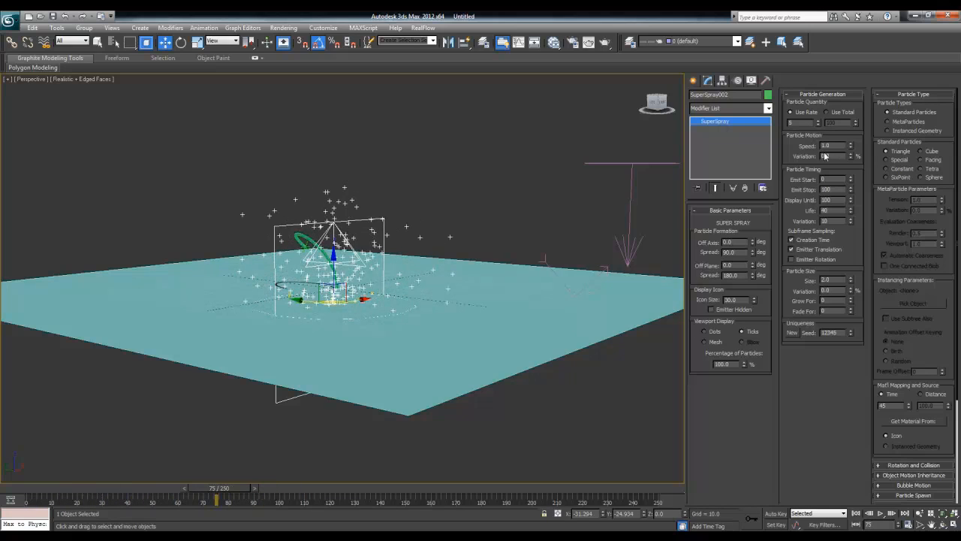
# - Display the second SuperSpray's particles as meshes and preview them up close at frame 47
pyautogui.keyDown('alt'); pyautogui.moveTo(638, 263); pyautogui.dragTo(713, 342, button='middle'); pyautogui.keyUp('alt')
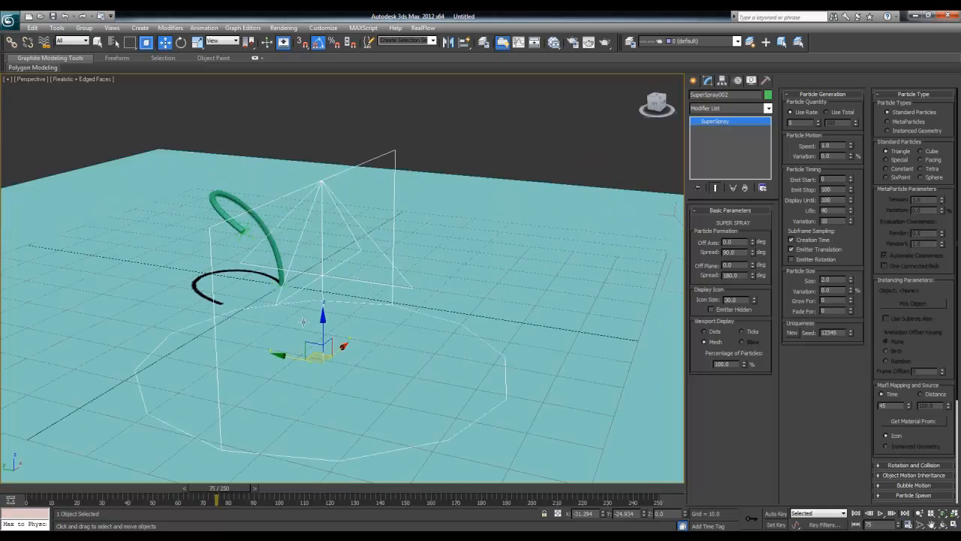
pyautogui.moveTo(216, 491); pyautogui.dragTo(154, 492)
pyautogui.press('w')
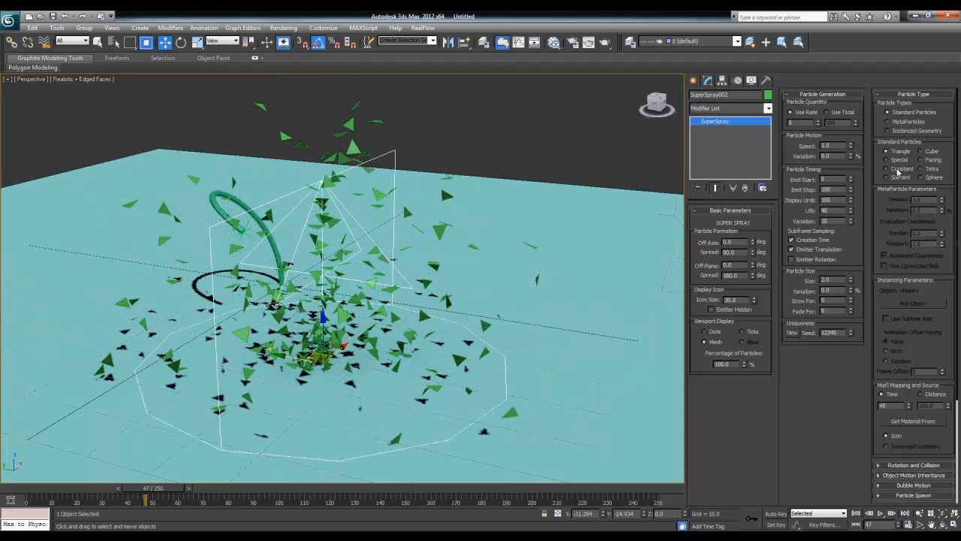
# - Set the standard particle shape to Sphere, compare it with Special, keep Sphere, and preview the spray at frame 58
pyautogui.click(922, 178)
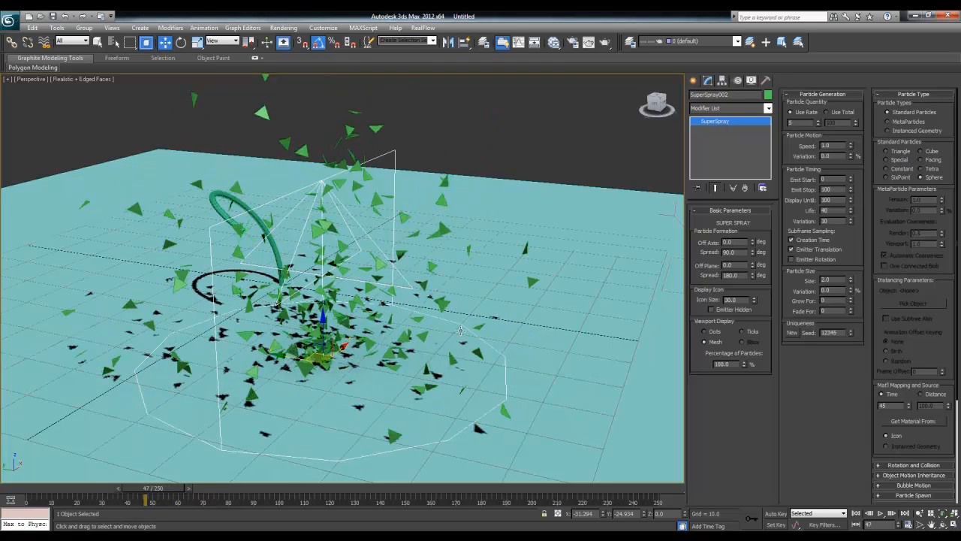
pyautogui.moveTo(162, 492); pyautogui.dragTo(99, 496)
pyautogui.press('w')
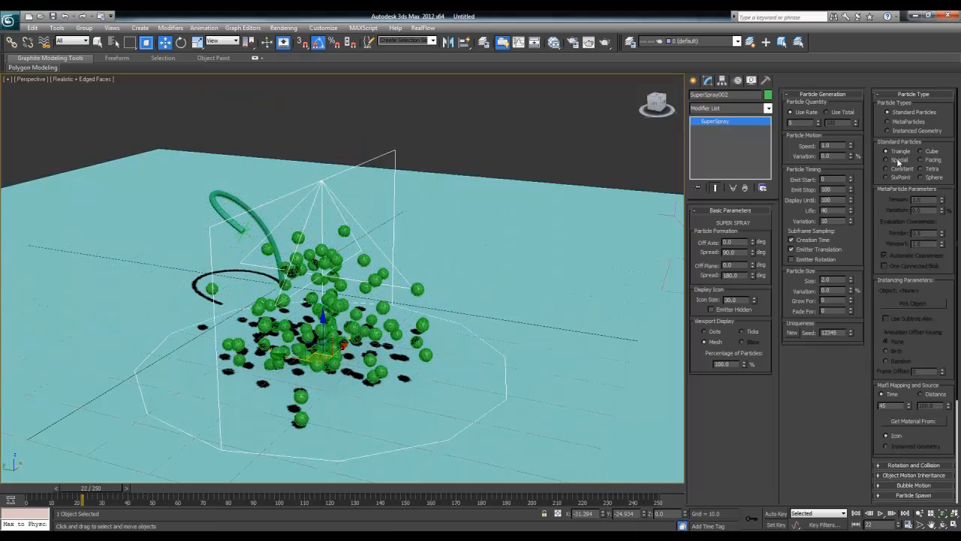
pyautogui.click(898, 161)
pyautogui.click(926, 177)
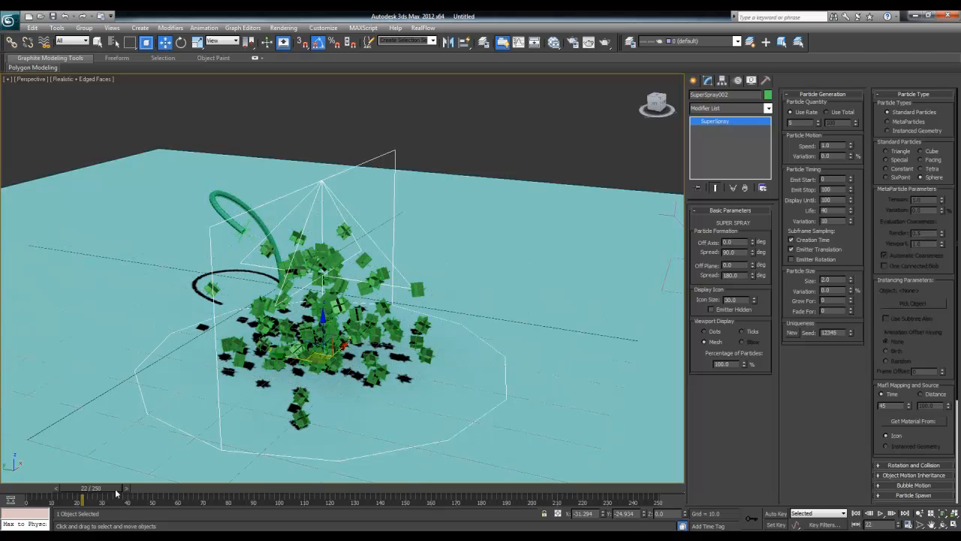
pyautogui.moveTo(102, 493); pyautogui.dragTo(178, 488)
pyautogui.press('w')
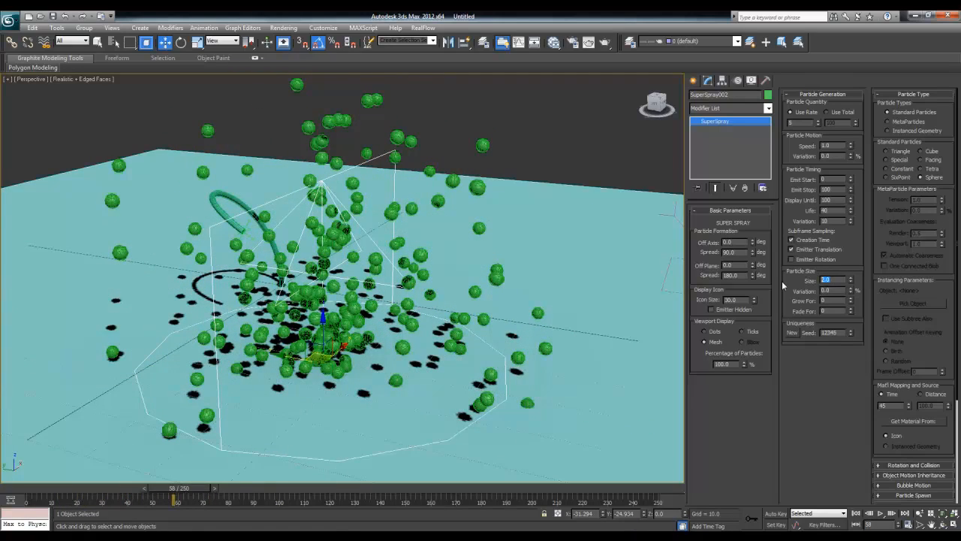
# - Set the spherical particles' size to 0.5 and preview the spray at frame 28
pyautogui.write('0.5')
pyautogui.press('Return')
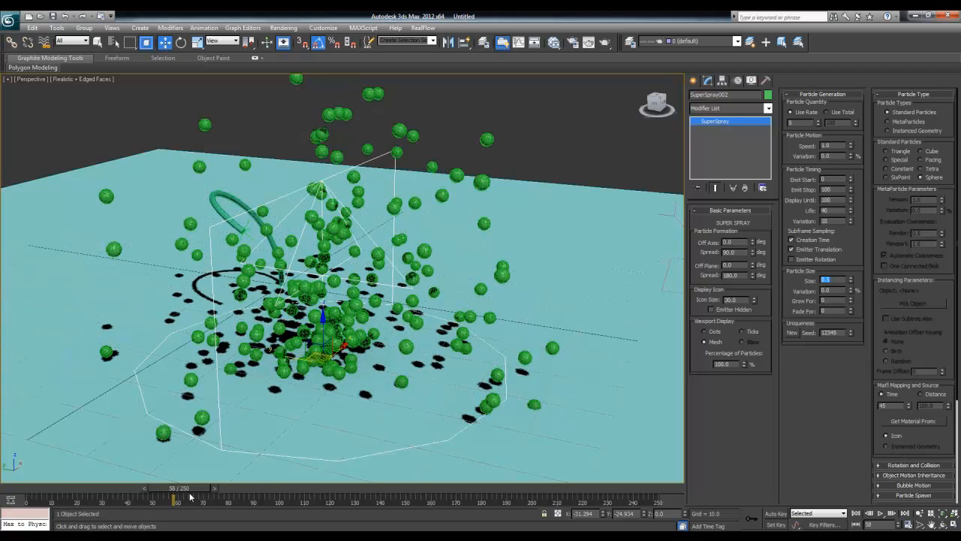
pyautogui.moveTo(187, 488); pyautogui.dragTo(115, 488)
pyautogui.press('w')
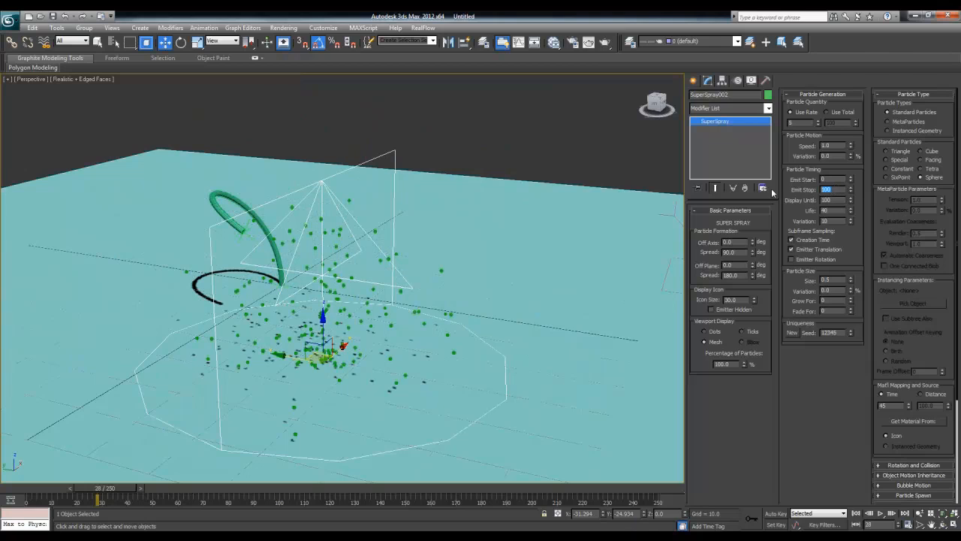
# - Set the second SuperSpray's Emit Stop and Display Until to 250 and Life to 20, and return the animation to frame 0
pyautogui.press('Tab')
pyautogui.write('2')
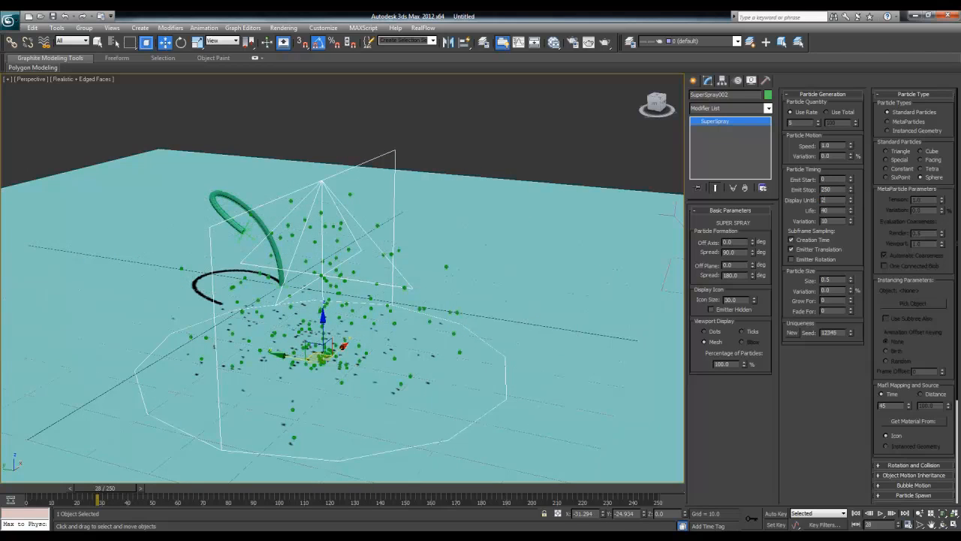
pyautogui.write('50')
pyautogui.press('Tab')
pyautogui.press('Return')
pyautogui.moveTo(118, 488); pyautogui.dragTo(27, 488)
pyautogui.press('w')
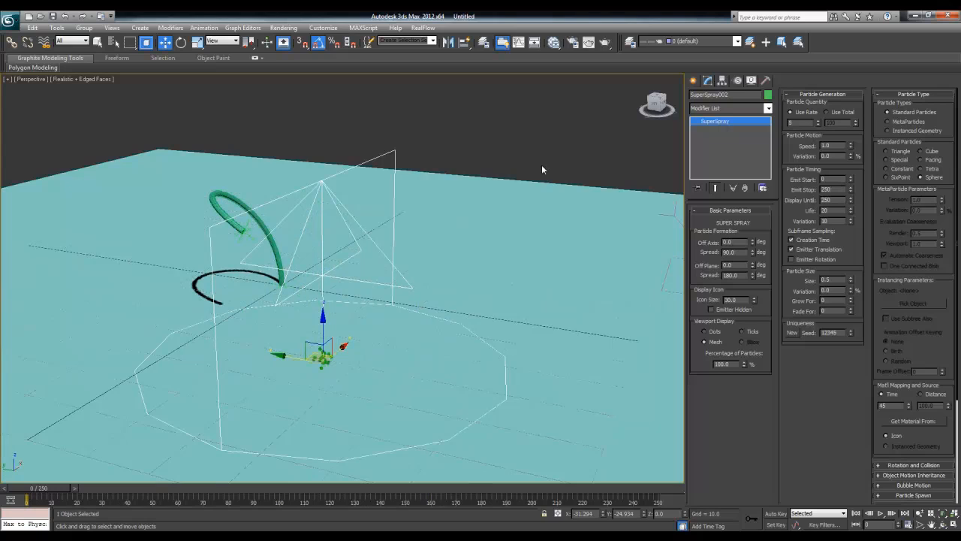
pyautogui.keyDown('alt'); pyautogui.moveTo(542, 170); pyautogui.dragTo(357, 279, button='middle'); pyautogui.keyUp('alt')
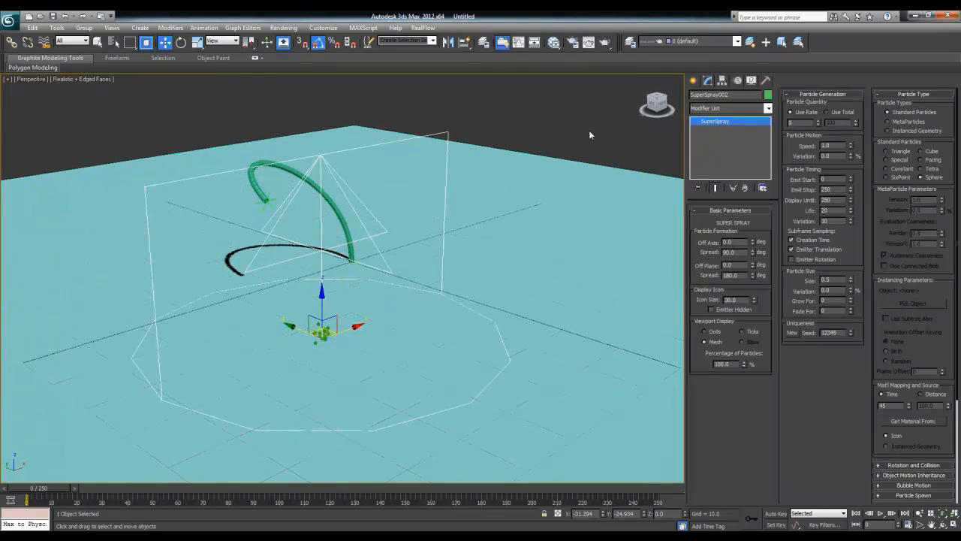
# - Unhide all hidden objects, preview both sprays together up to frame 40, and return the animation to frame 0
pyautogui.rightClick(550, 128)
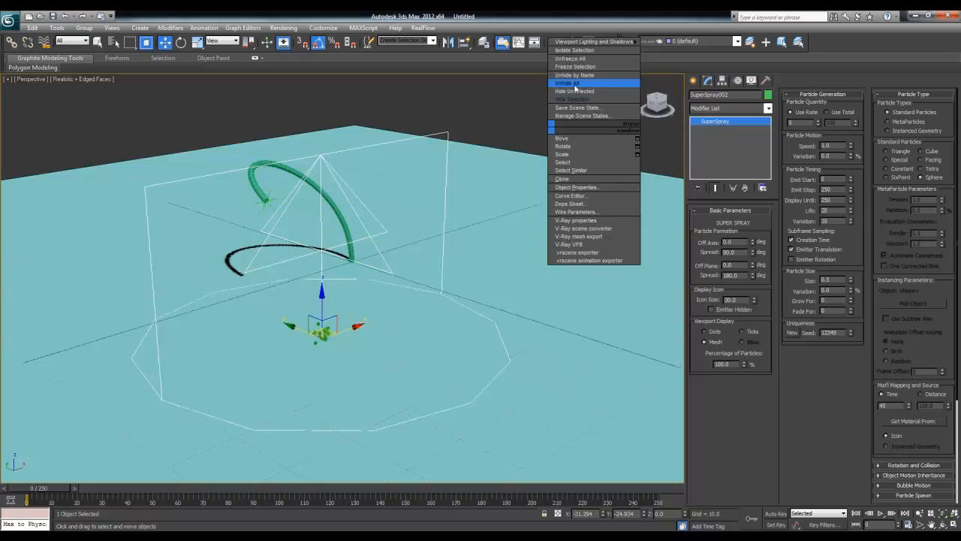
pyautogui.click(576, 84)
pyautogui.keyDown('alt'); pyautogui.moveTo(353, 259); pyautogui.dragTo(360, 254, button='middle'); pyautogui.keyUp('alt')
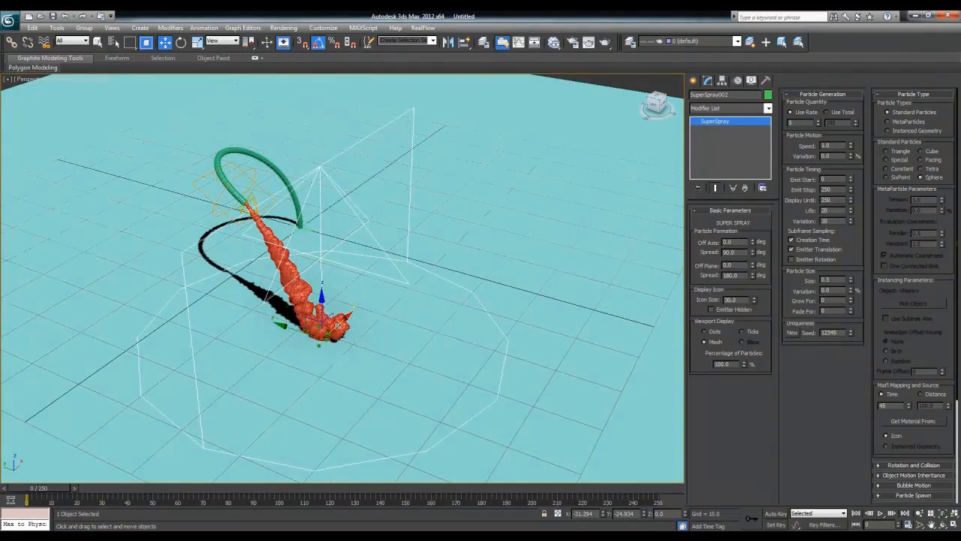
pyautogui.moveTo(337, 325)
pyautogui.keyDown('alt'); pyautogui.mouseDown(button='middle')
pyautogui.moveTo(330, 319)
pyautogui.moveTo(351, 323)
pyautogui.moveTo(342, 321)
pyautogui.mouseUp(button='middle'); pyautogui.keyUp('alt')
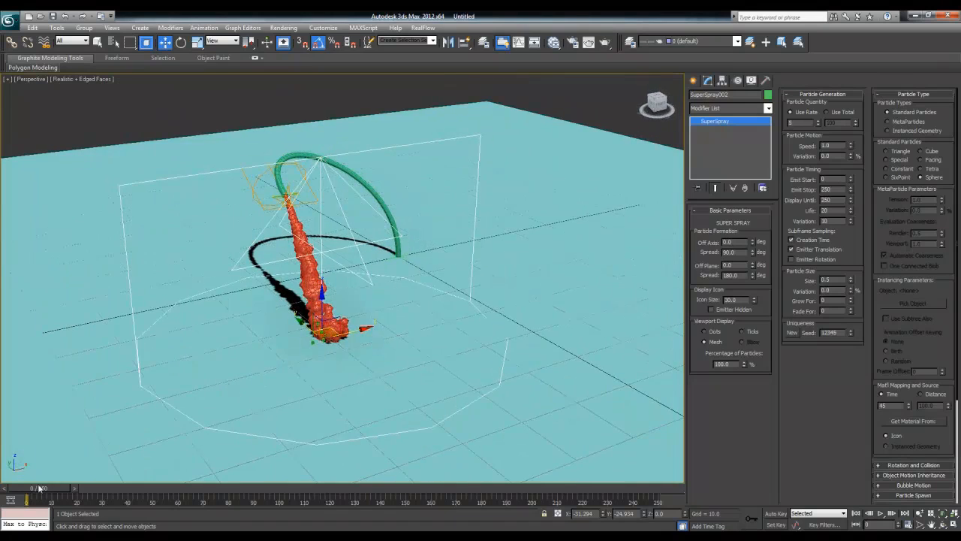
pyautogui.moveTo(39, 488); pyautogui.dragTo(135, 476)
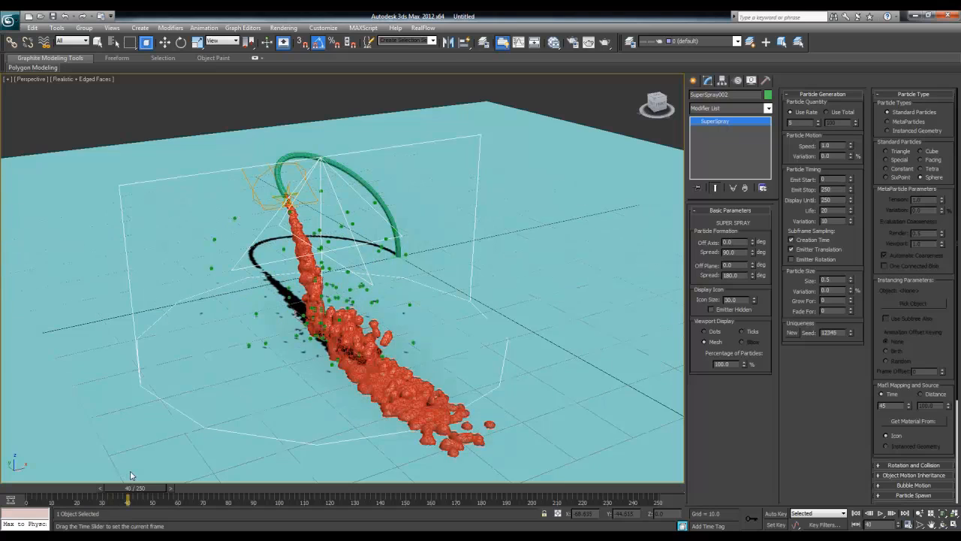
pyautogui.click(1, 489)
pyautogui.press('w')
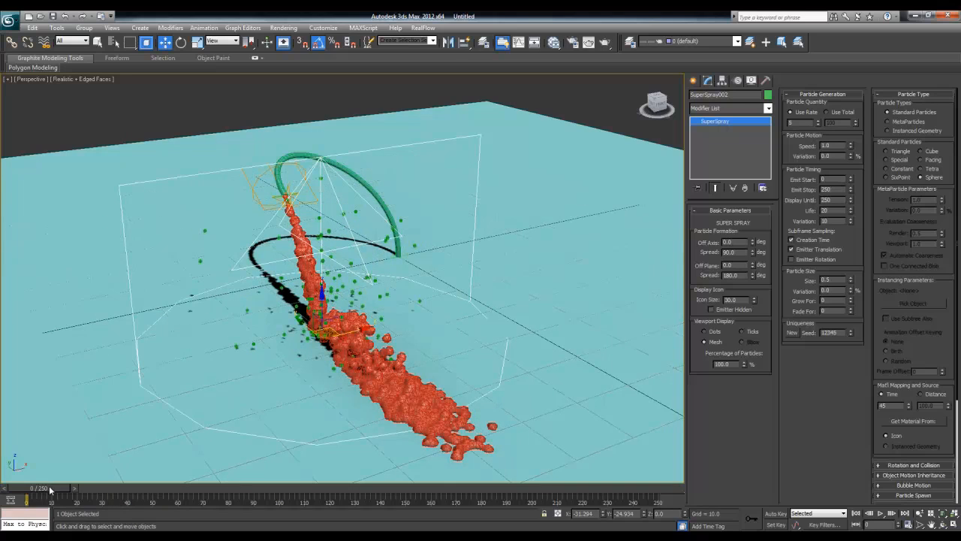
# - Check the main stream at frame 4 and set the second SuperSpray's Emit Start to 10
pyautogui.moveTo(49, 485); pyautogui.dragTo(54, 485)
pyautogui.press('w')
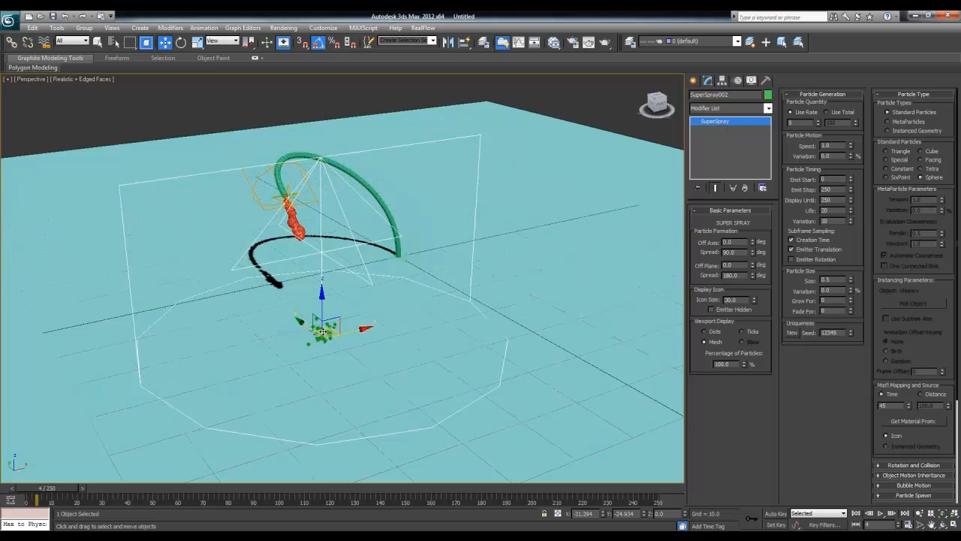
pyautogui.click(851, 178)
pyautogui.click(851, 178)
pyautogui.click(851, 178)
pyautogui.click(852, 178)
pyautogui.click(852, 177)
pyautogui.click(852, 178)
pyautogui.click(851, 178)
pyautogui.click(852, 178)
pyautogui.click(851, 178)
pyautogui.click(851, 178)
# - Step the animation forward frame by frame to frame 29 to check when the splash droplets start
pyautogui.click(84, 489)
pyautogui.click(86, 488)
pyautogui.click(88, 488)
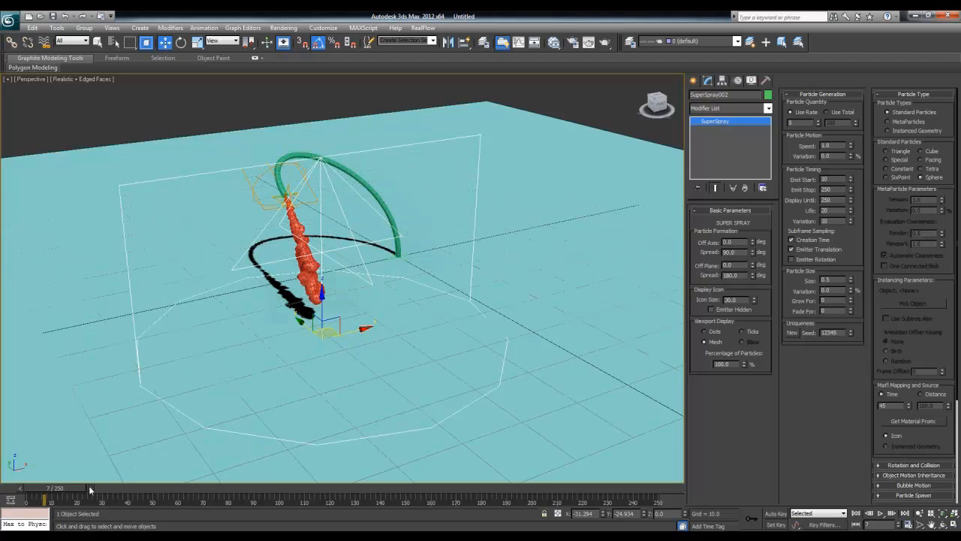
pyautogui.click(90, 487)
pyautogui.click(92, 487)
pyautogui.click(93, 488)
pyautogui.click(97, 489)
pyautogui.click(100, 489)
pyautogui.click(102, 489)
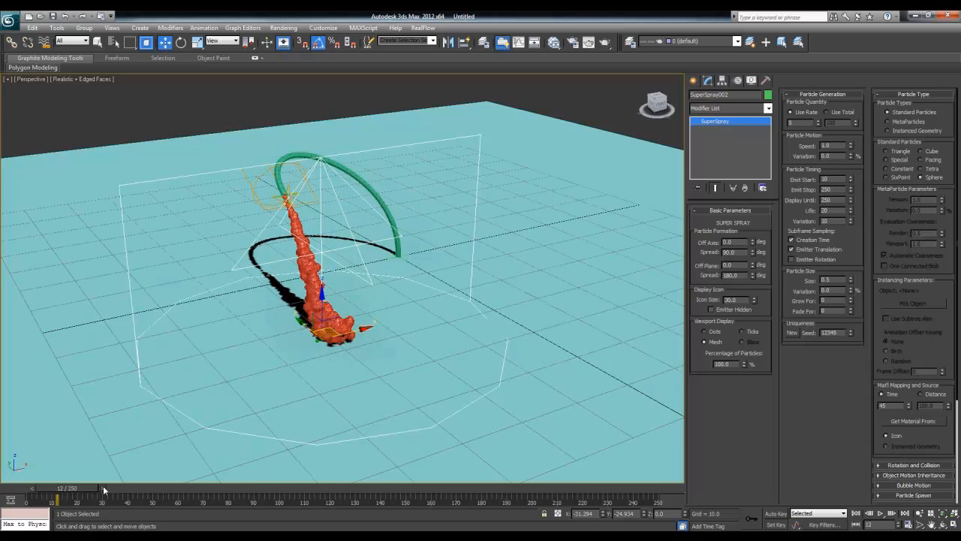
pyautogui.click(104, 489)
pyautogui.click(107, 489)
pyautogui.click(109, 489)
pyautogui.click(112, 489)
pyautogui.click(114, 489)
pyautogui.click(117, 489)
pyautogui.click(120, 488)
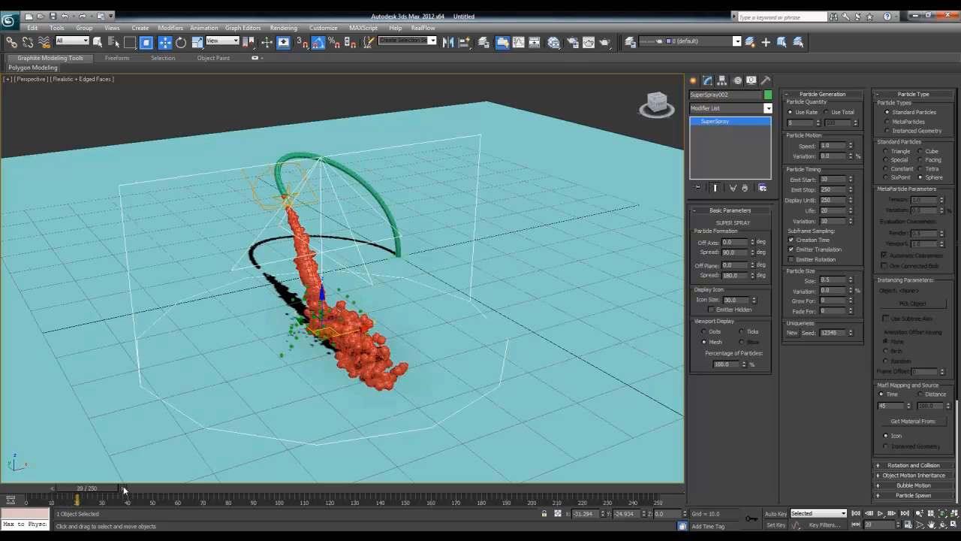
pyautogui.click(122, 487)
pyautogui.click(124, 488)
pyautogui.click(127, 488)
pyautogui.click(130, 488)
pyautogui.click(132, 485)
pyautogui.click(134, 485)
pyautogui.click(137, 485)
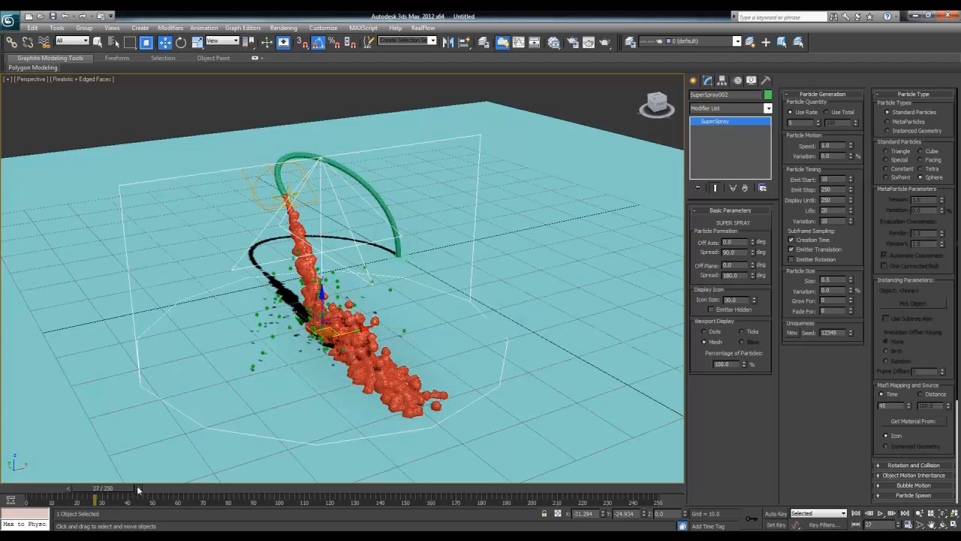
pyautogui.click(140, 485)
pyautogui.click(142, 485)
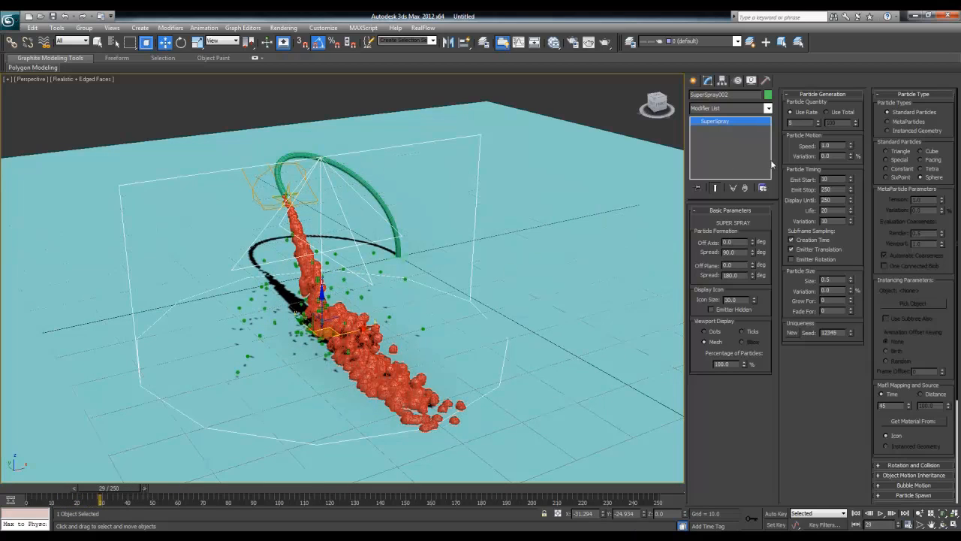
# - Open the Slate Material Editor and check its editor modes and available material types
pyautogui.keyDown('alt'); pyautogui.moveTo(320, 280); pyautogui.dragTo(420, 255, button='middle'); pyautogui.keyUp('alt')
pyautogui.click(448, 243)
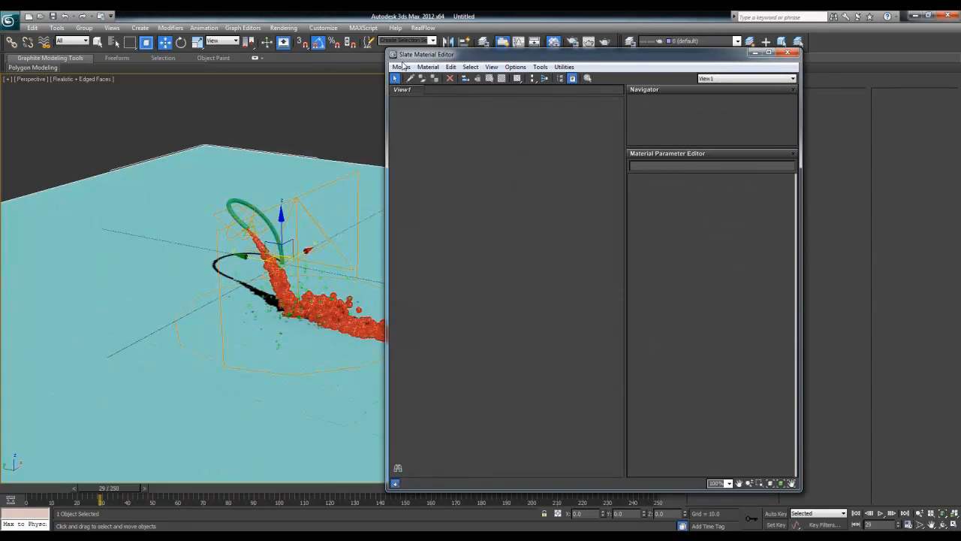
pyautogui.click(402, 67)
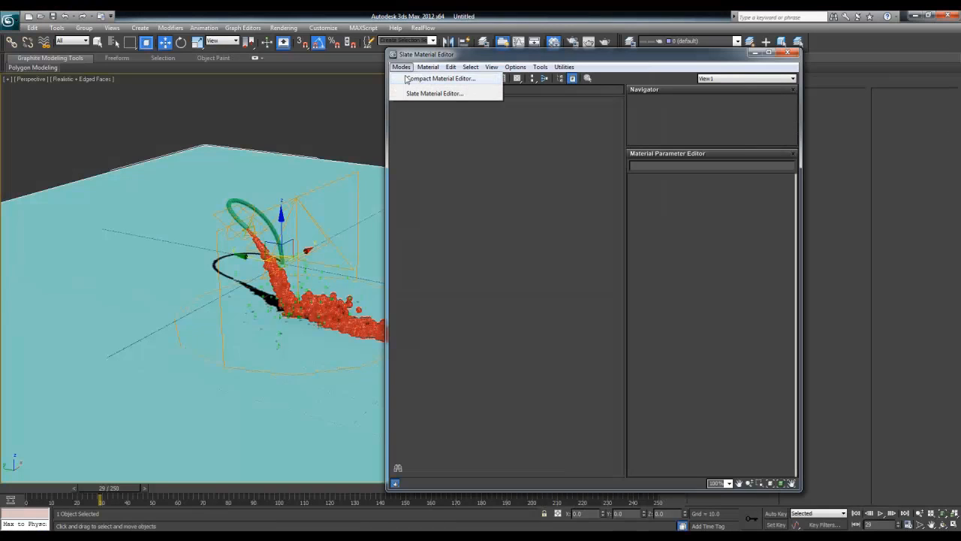
pyautogui.click(434, 135)
pyautogui.rightClick(423, 122)
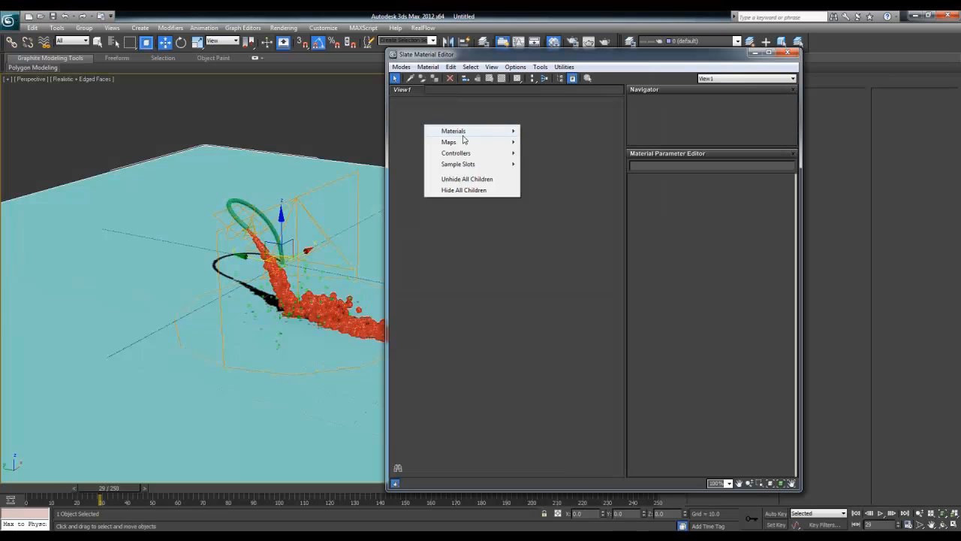
pyautogui.click(423, 105)
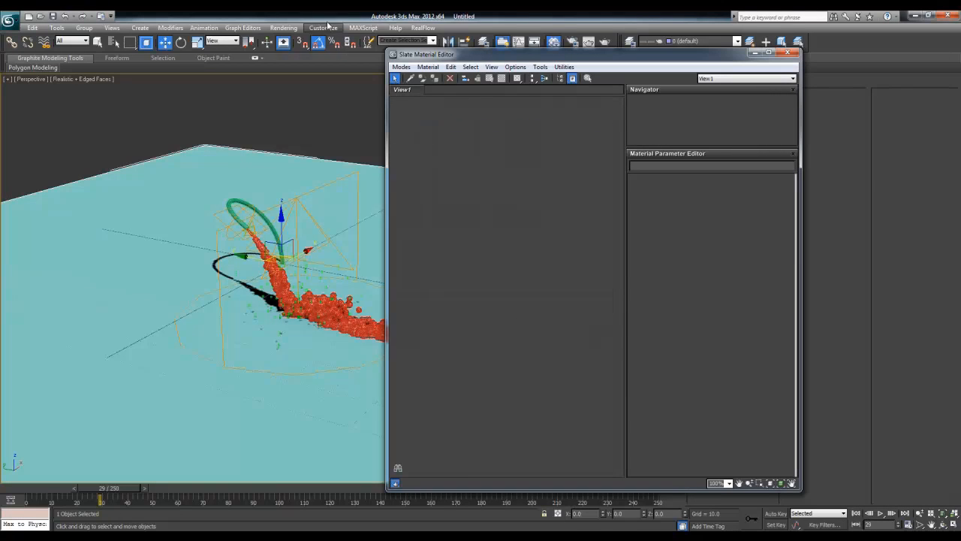
# - Assign mental ray Renderer as the production renderer in the render setup and minimize the setup dialog
pyautogui.click(283, 27)
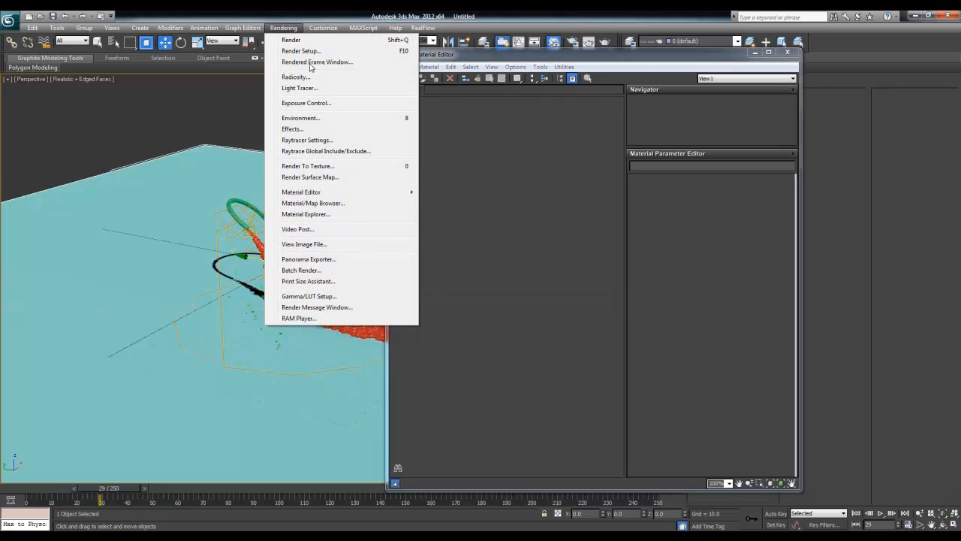
pyautogui.click(384, 123)
pyautogui.press('F10')
pyautogui.scroll(-5, 386, 360)
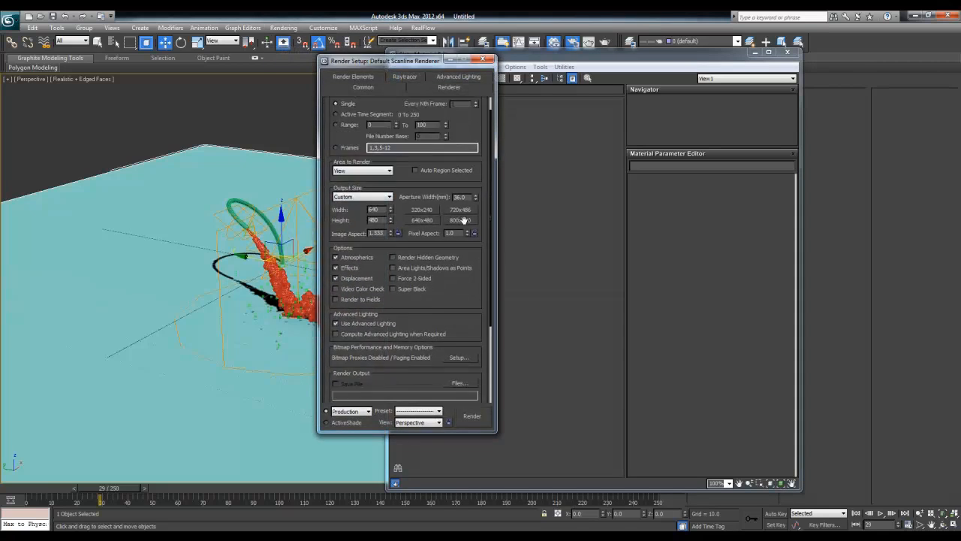
pyautogui.click(393, 396)
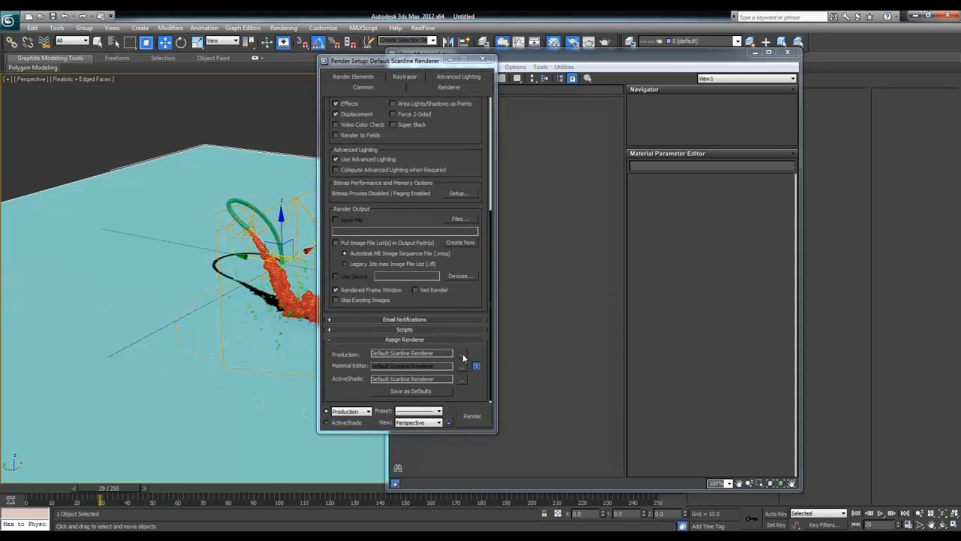
pyautogui.click(462, 353)
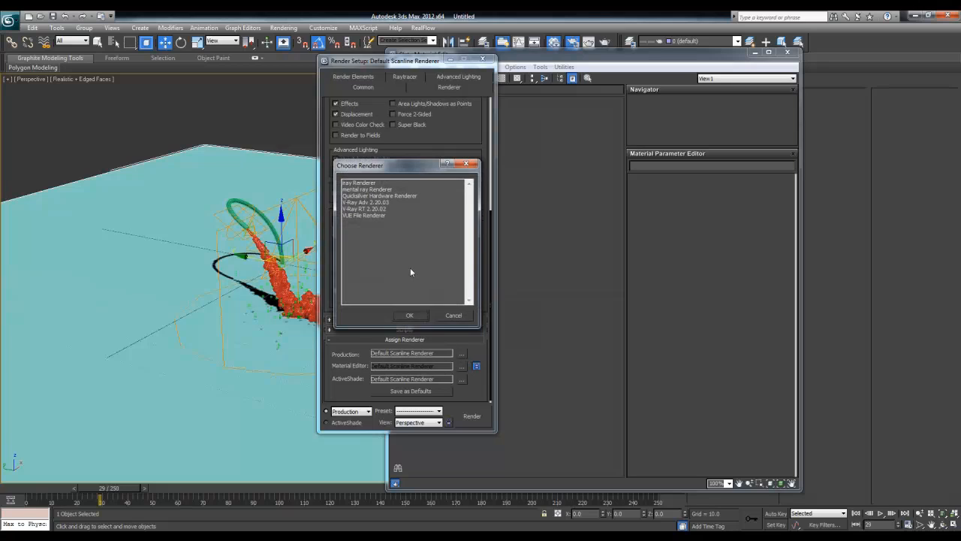
pyautogui.doubleClick(368, 190)
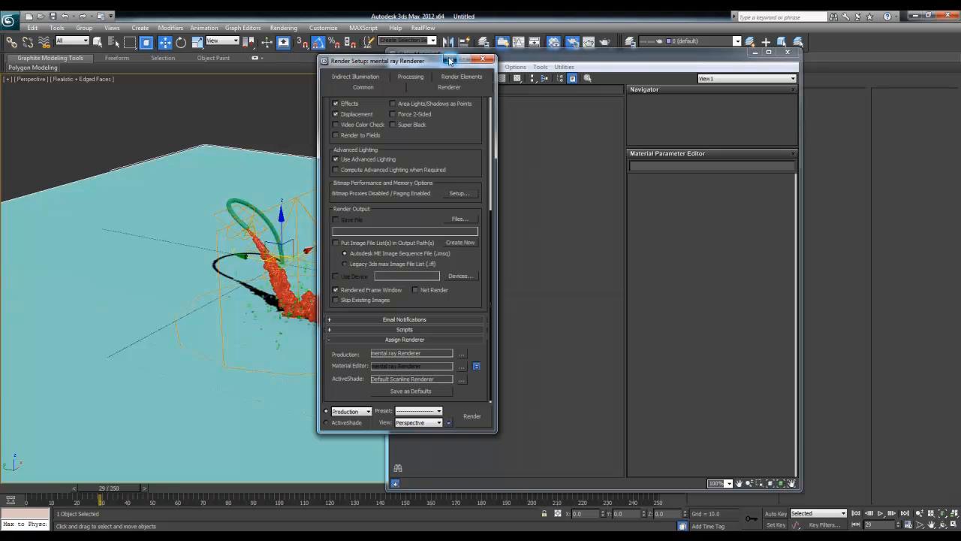
pyautogui.click(449, 60)
# - Create a mental ray Autodesk Water material and keep its type at Swimming Pool
pyautogui.rightClick(501, 138)
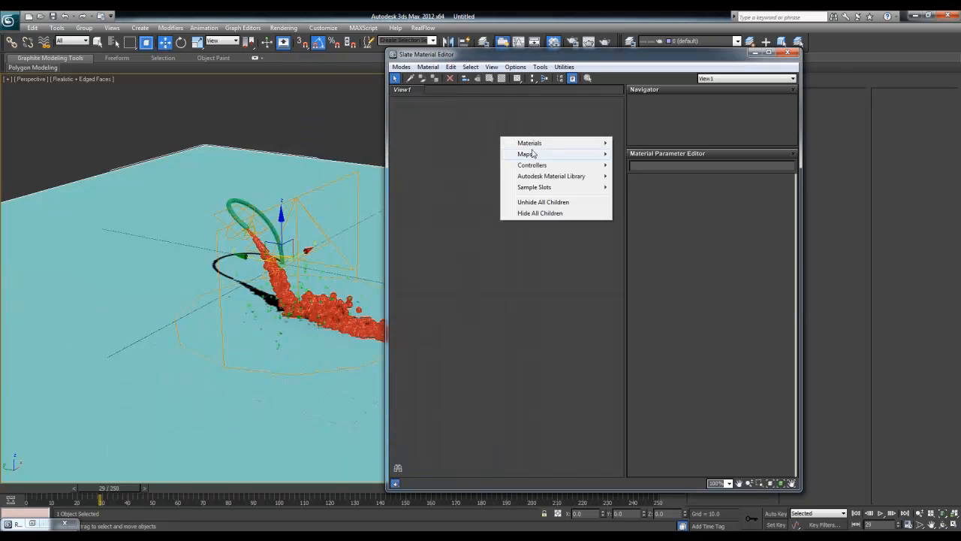
pyautogui.moveTo(563, 143)
pyautogui.moveTo(660, 154)
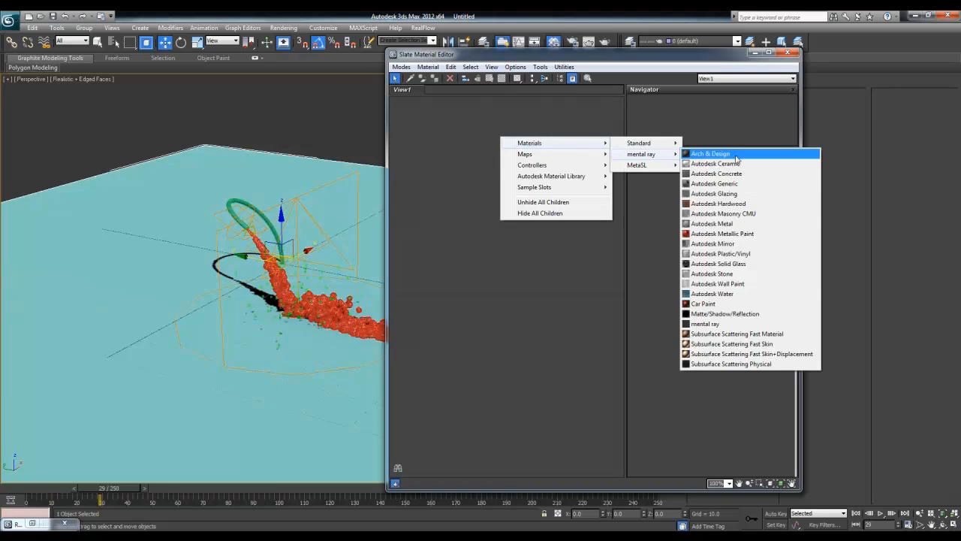
pyautogui.click(730, 293)
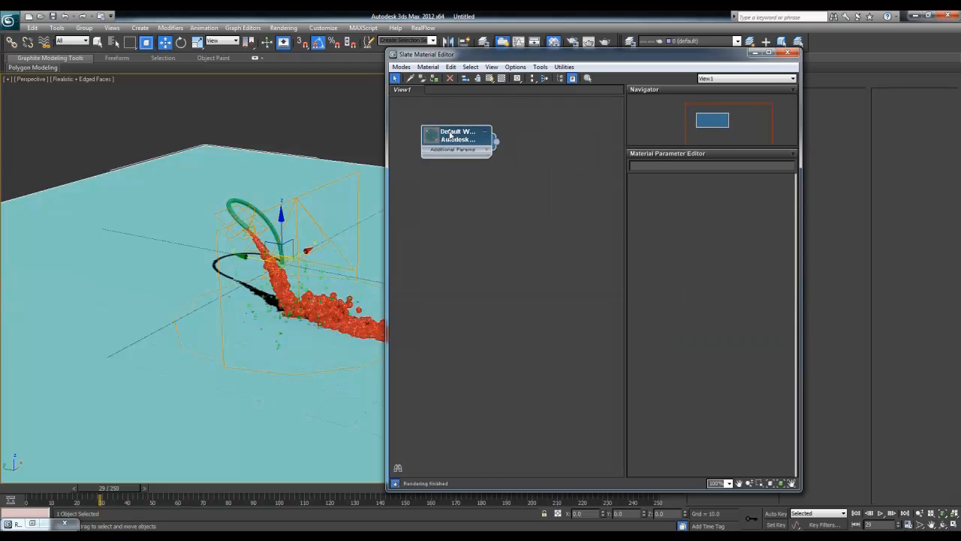
pyautogui.doubleClick(450, 135)
pyautogui.click(704, 191)
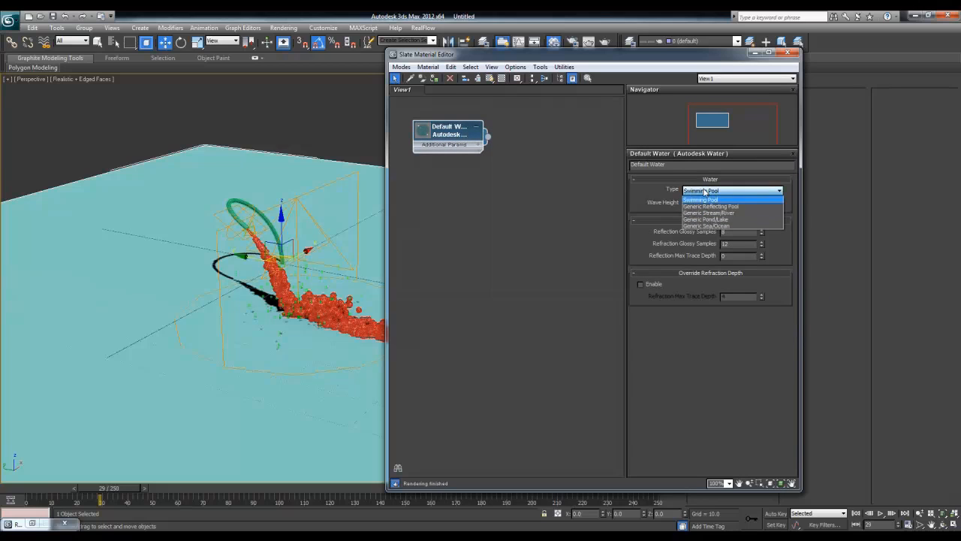
pyautogui.click(705, 200)
# - Assign the water material to the red liquid stream and to the second SuperSpray's droplets
pyautogui.moveTo(487, 136); pyautogui.dragTo(336, 322)
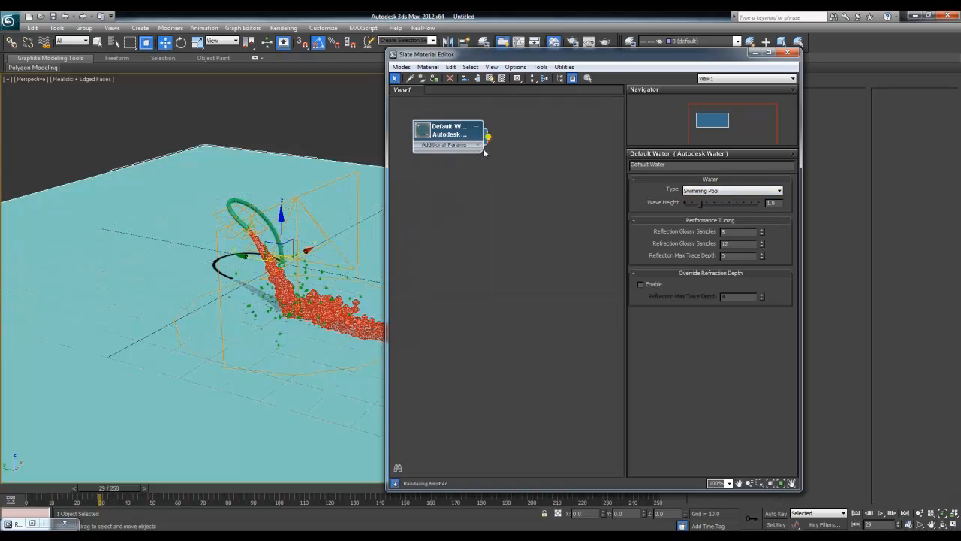
pyautogui.moveTo(487, 136); pyautogui.dragTo(316, 227)
pyautogui.click(251, 291)
pyautogui.scroll(5, 250, 290)
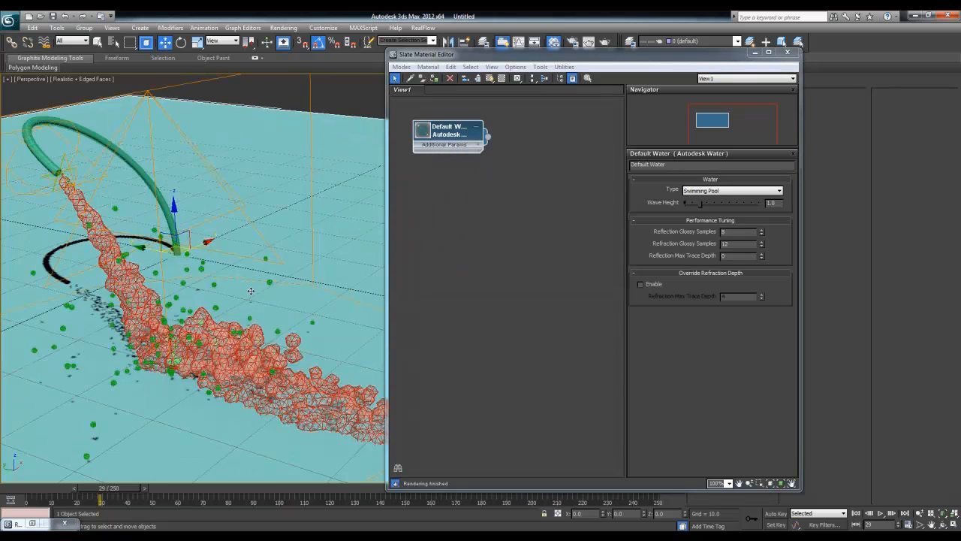
pyautogui.click(266, 241)
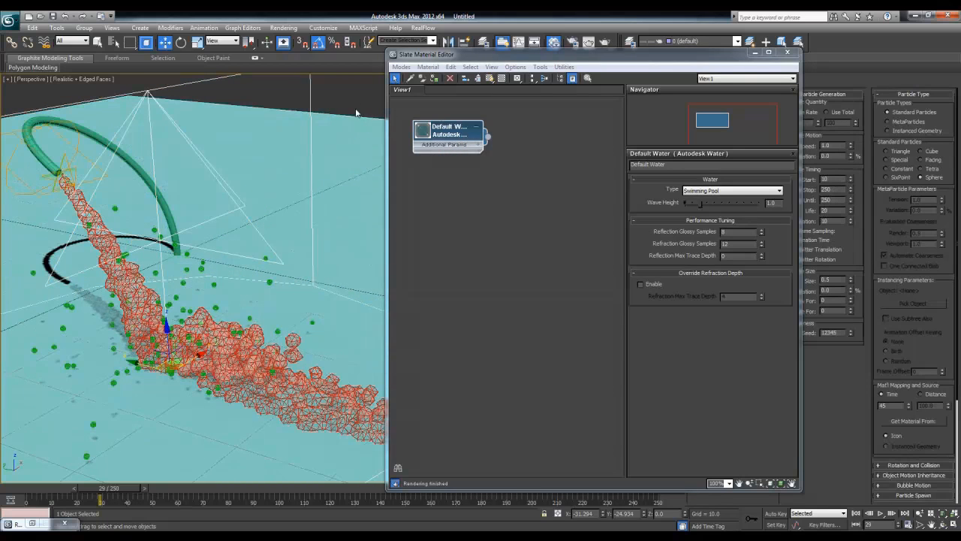
pyautogui.click(435, 78)
# - Move the Slate Material Editor off the modifier settings and set the second SuperSpray's Icon Size to 5
pyautogui.moveTo(697, 59); pyautogui.dragTo(530, 41)
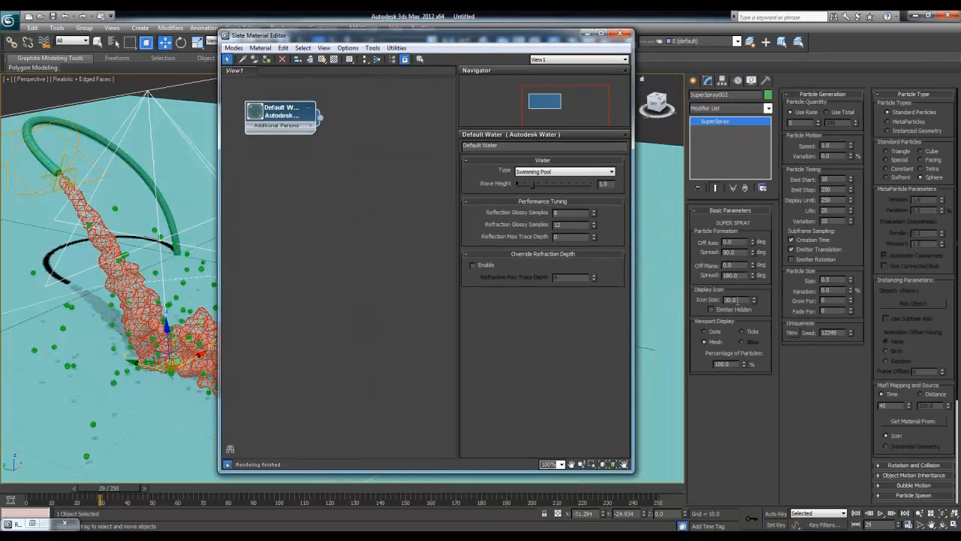
pyautogui.doubleClick(732, 300)
pyautogui.write('5')
pyautogui.press('Return')
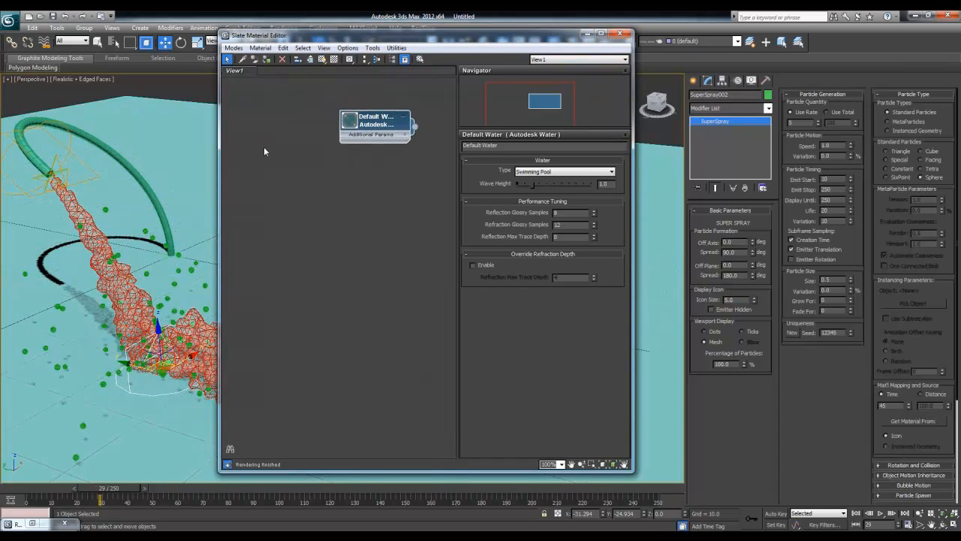
# - Create a mental ray Arch & Design material and open its parameters
pyautogui.rightClick(263, 151)
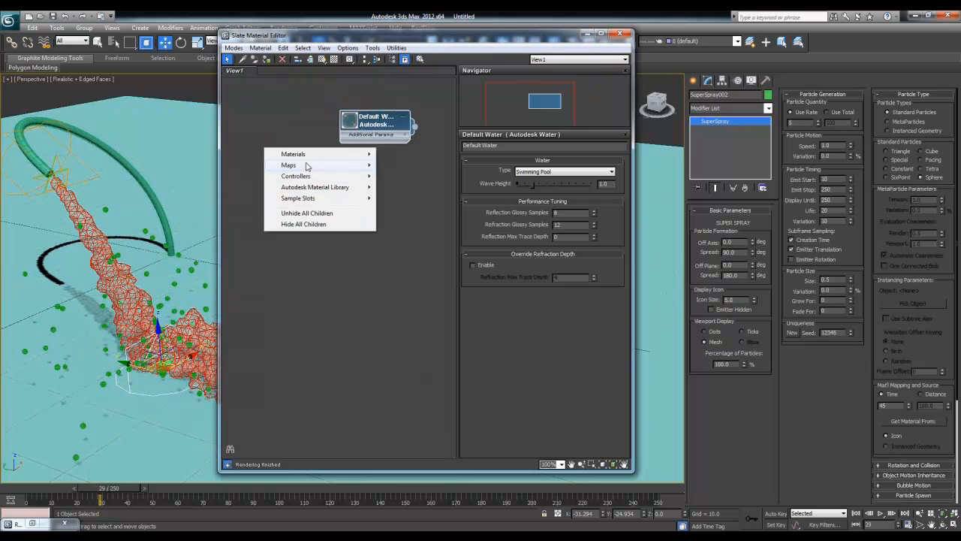
pyautogui.moveTo(301, 154)
pyautogui.moveTo(402, 165)
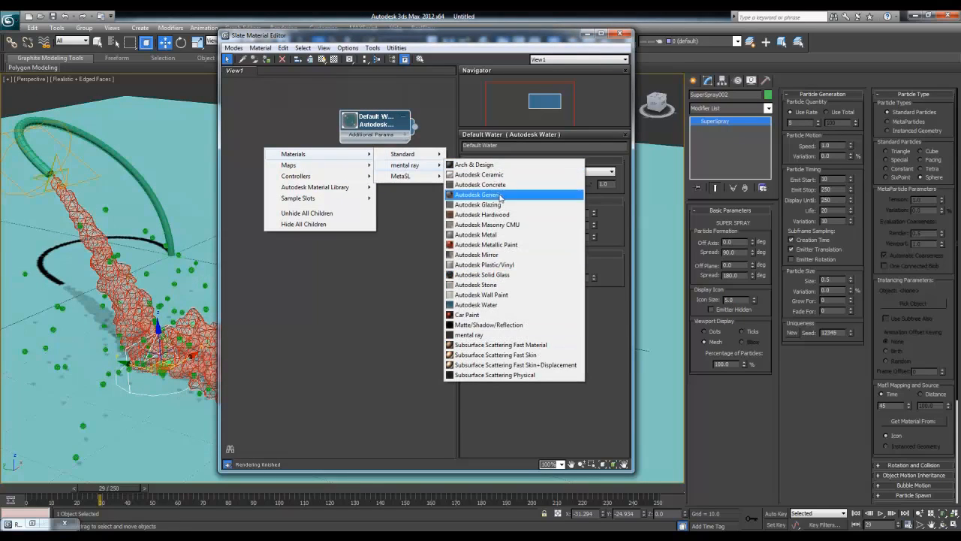
pyautogui.click(496, 165)
pyautogui.doubleClick(282, 164)
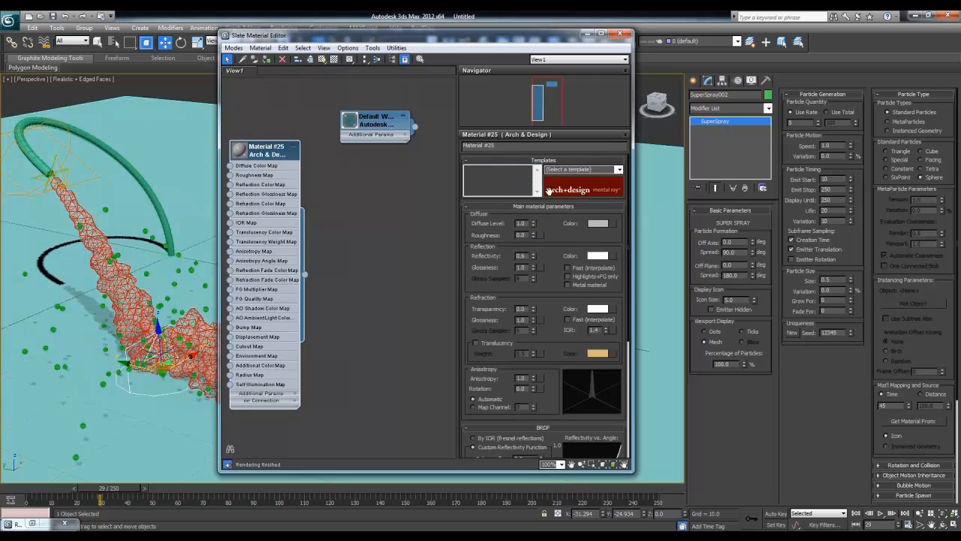
# - Load the Rubber template into the Arch & Design material and assign it to the curved pipe
pyautogui.click(620, 171)
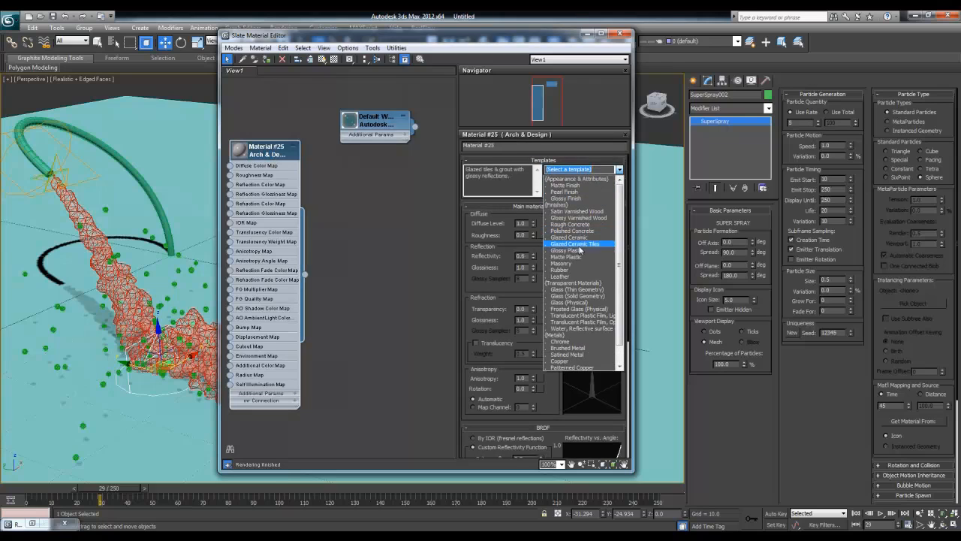
pyautogui.click(576, 271)
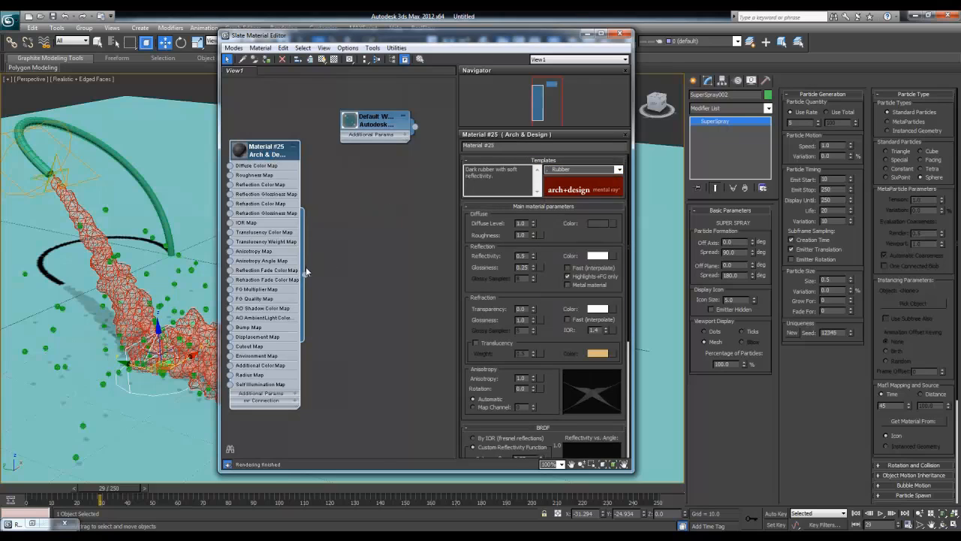
pyautogui.moveTo(109, 151); pyautogui.dragTo(109, 150)
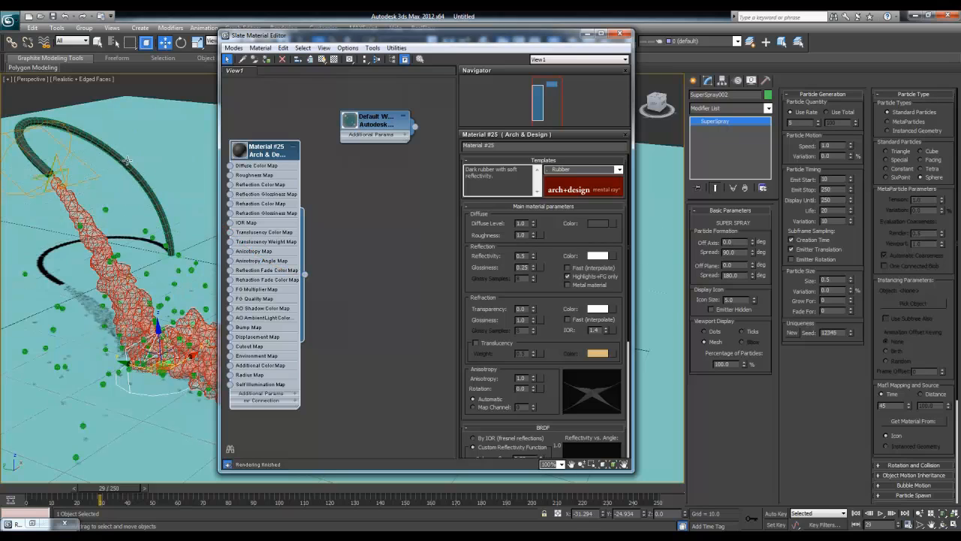
# - Select the ground plane, create a new mental ray Arch & Design material for it and open the material's parameters
pyautogui.click(32, 262)
pyautogui.scroll(-2, 32, 261)
pyautogui.moveTo(295, 254); pyautogui.dragTo(367, 257, button='middle')
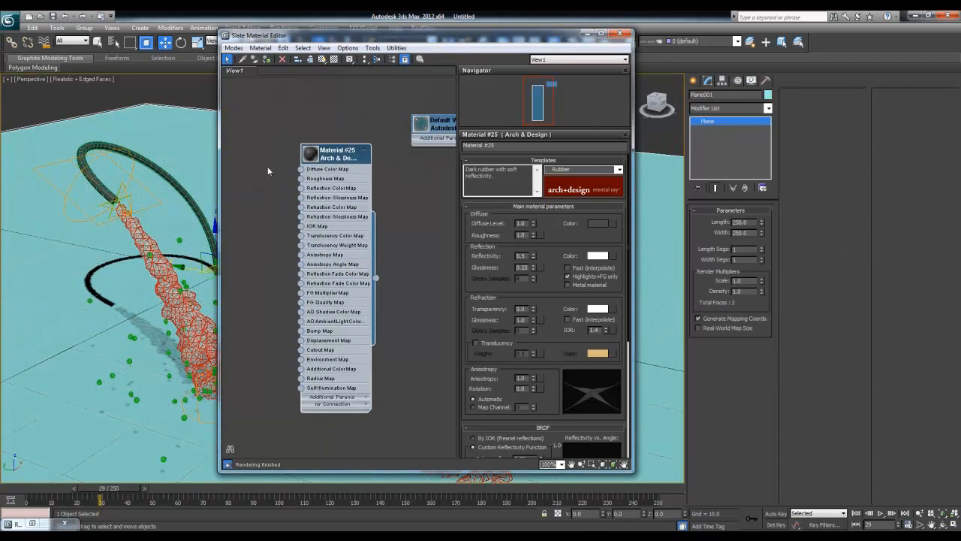
pyautogui.rightClick(267, 167)
pyautogui.moveTo(306, 173)
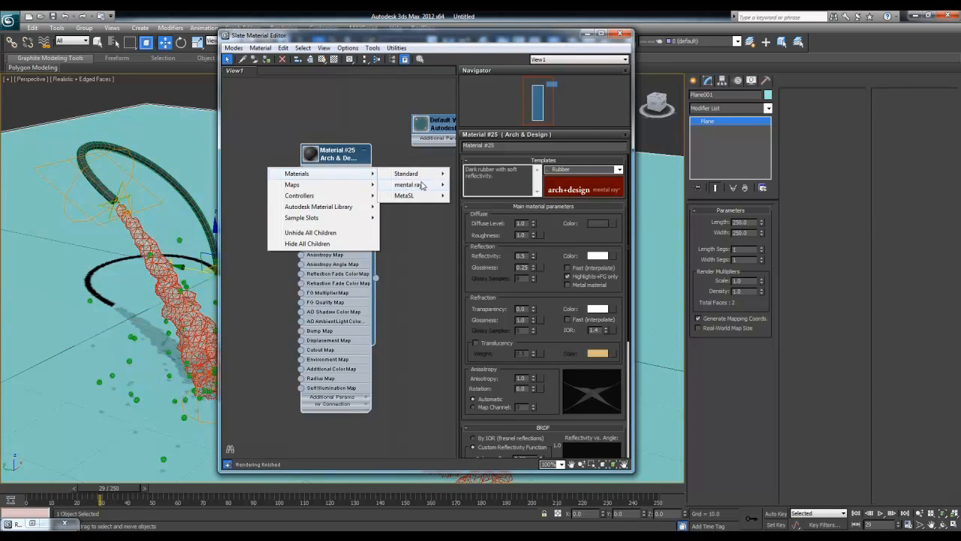
pyautogui.moveTo(422, 184)
pyautogui.click(473, 184)
pyautogui.moveTo(334, 183); pyautogui.dragTo(412, 191, button='middle')
pyautogui.moveTo(342, 173); pyautogui.dragTo(321, 163)
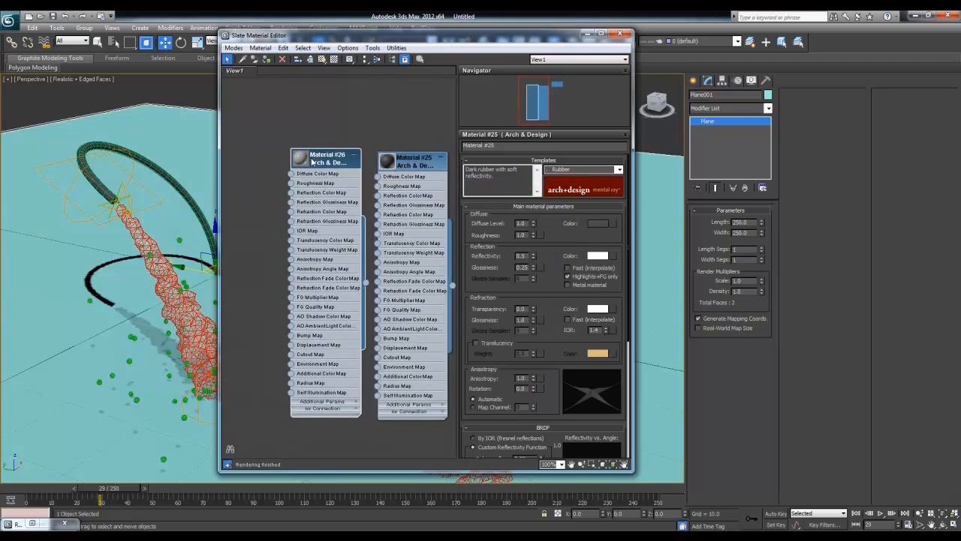
pyautogui.doubleClick(320, 163)
# - Set the new material's Reflectivity and Glossiness to 0, assign it to the ground plane and minimize the Slate Material Editor
pyautogui.rightClick(535, 257)
pyautogui.rightClick(534, 268)
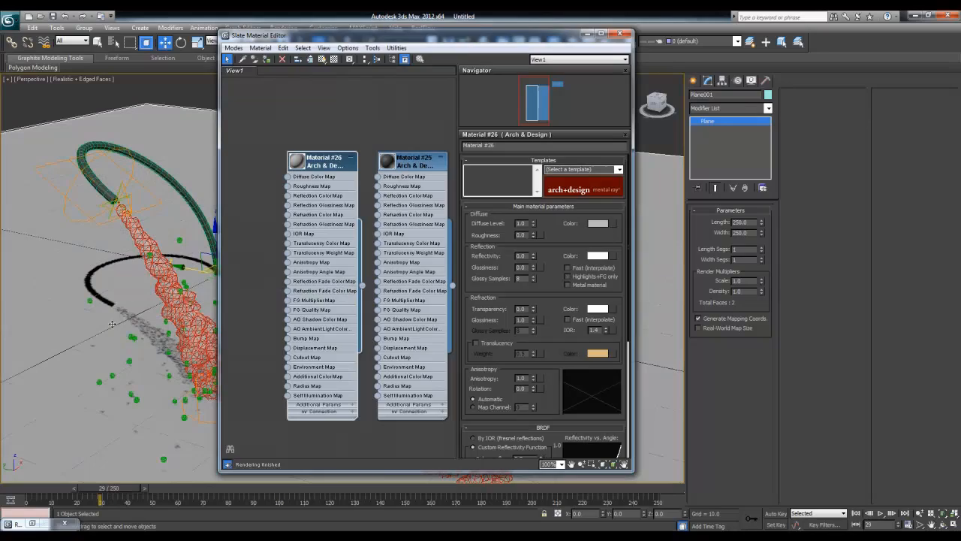
pyautogui.click(589, 34)
# - Go to frame 34, test-render the perspective view with the new materials and close the rendered frame
pyautogui.moveTo(221, 283); pyautogui.dragTo(299, 247, button='middle')
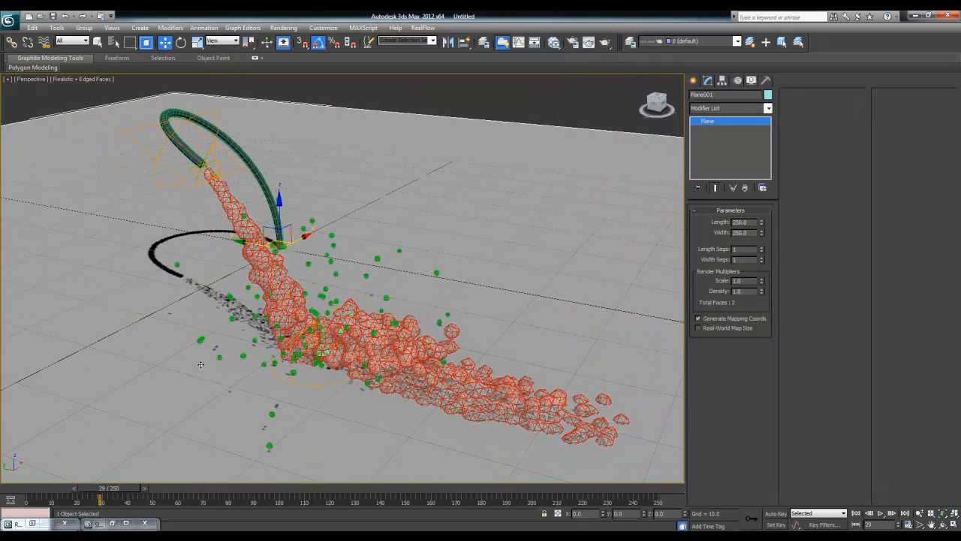
pyautogui.moveTo(119, 488); pyautogui.dragTo(131, 489)
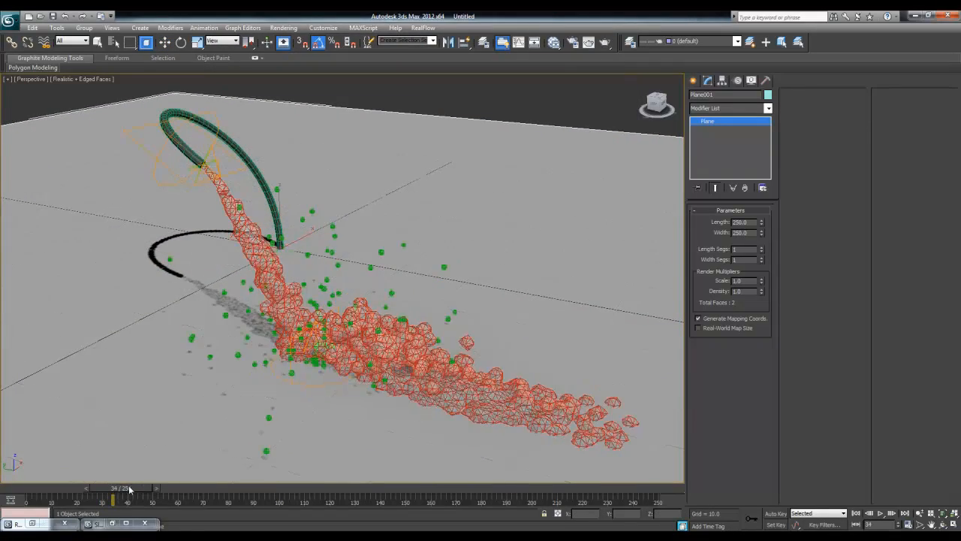
pyautogui.press('w')
pyautogui.keyDown('alt'); pyautogui.moveTo(219, 347); pyautogui.dragTo(298, 347, button='middle'); pyautogui.keyUp('alt')
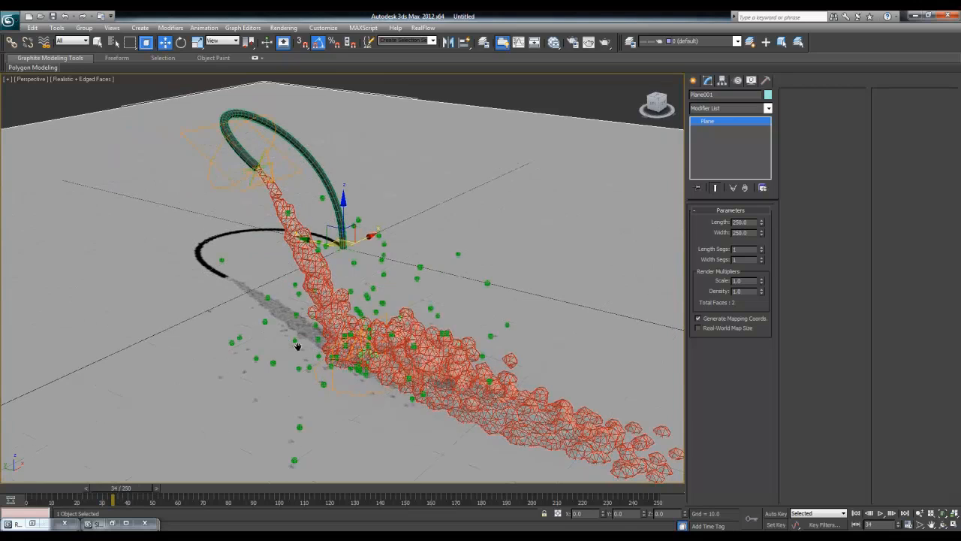
pyautogui.hotkey('shift', 'q')
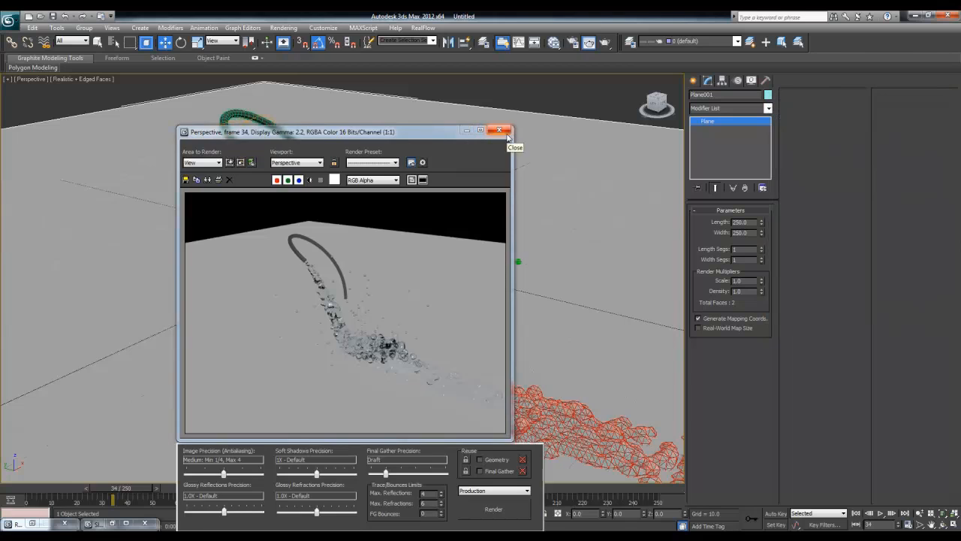
pyautogui.click(502, 132)
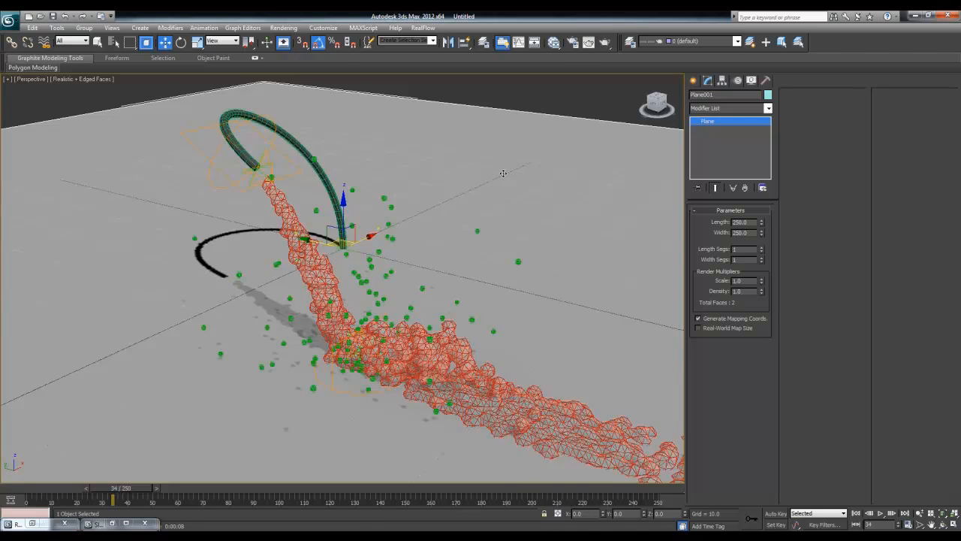
# - Create a Daylight system above the ground plane, accepting mr Photographic Exposure Control with an exposure value of 15
pyautogui.click(693, 81)
pyautogui.click(768, 97)
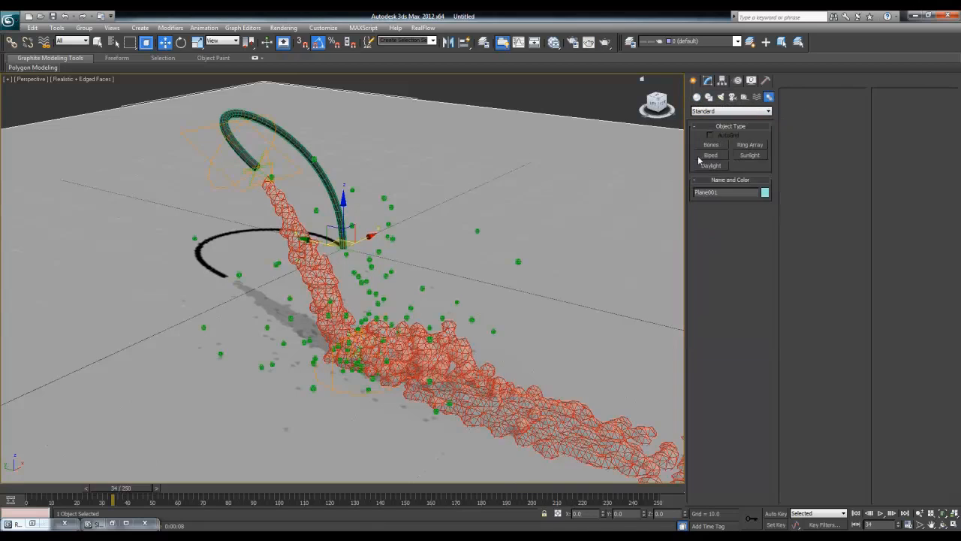
pyautogui.click(710, 165)
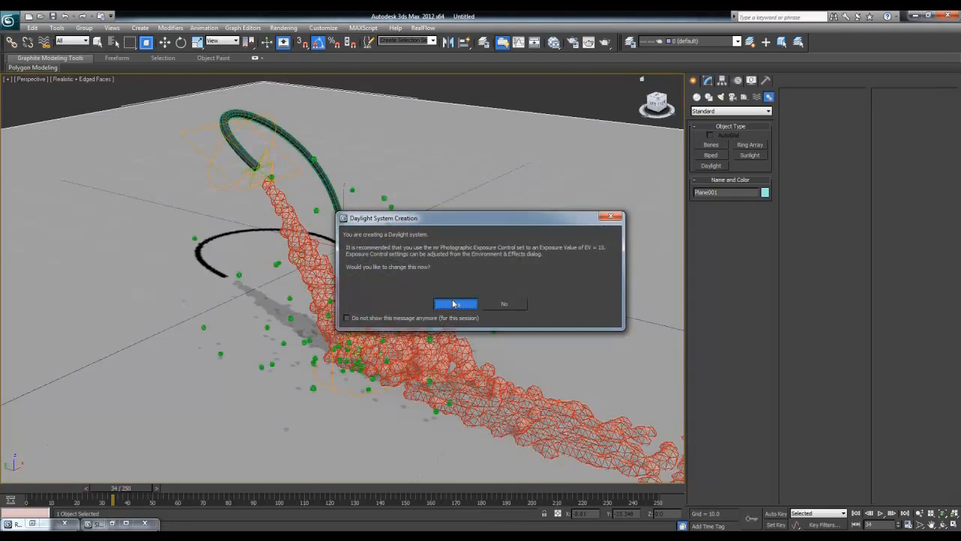
pyautogui.click(453, 303)
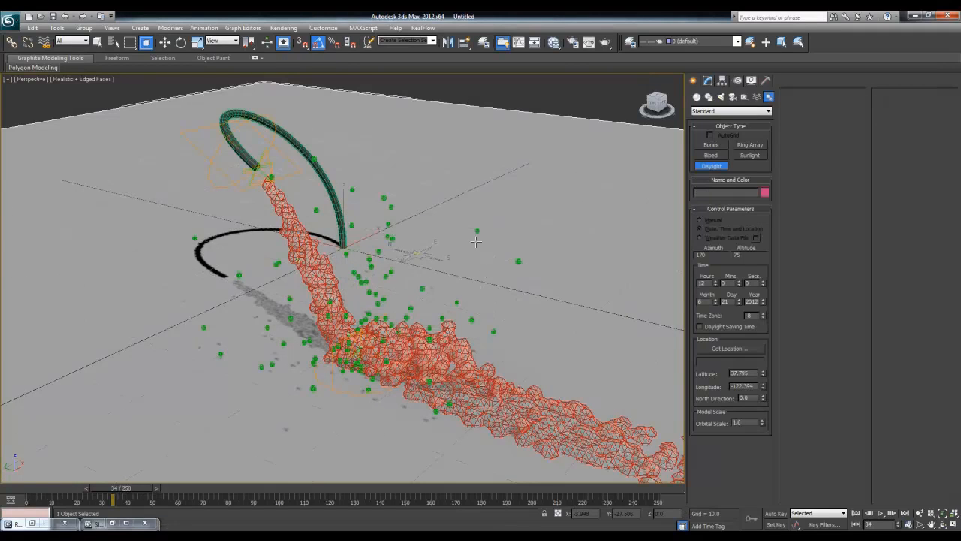
pyautogui.click(544, 154)
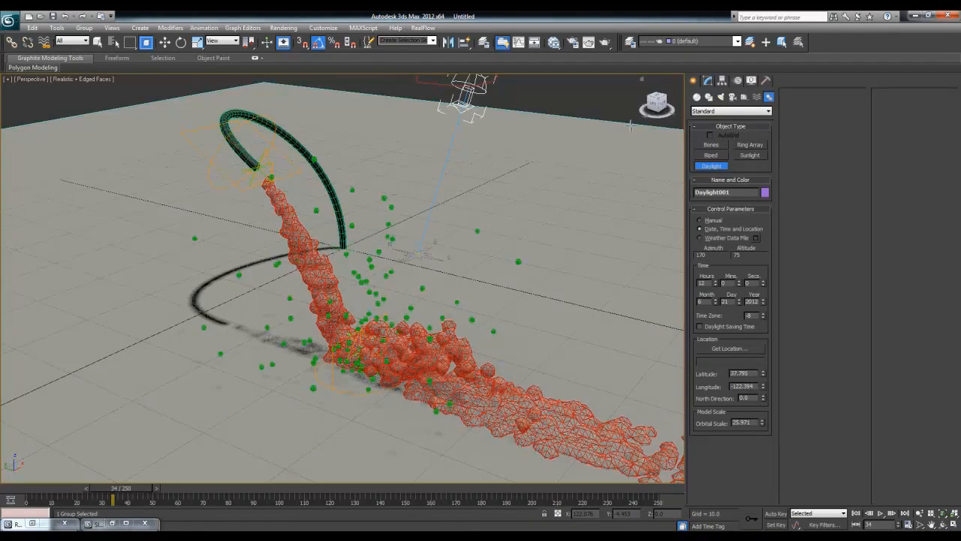
pyautogui.rightClick(544, 154)
# - Set the Daylight system's sunlight to mr Sun and its skylight to mr Sky, adding the mr Physical Sky environment map
pyautogui.click(709, 81)
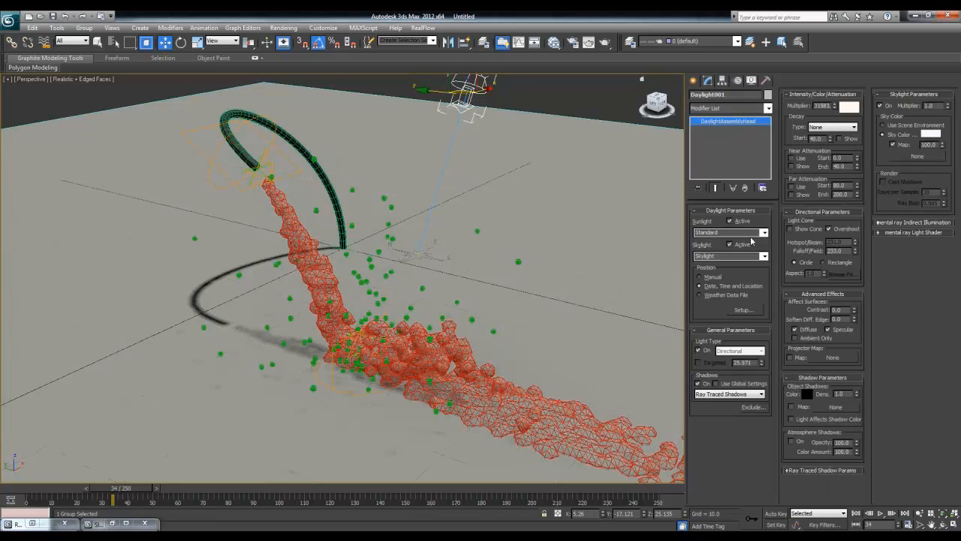
pyautogui.click(763, 233)
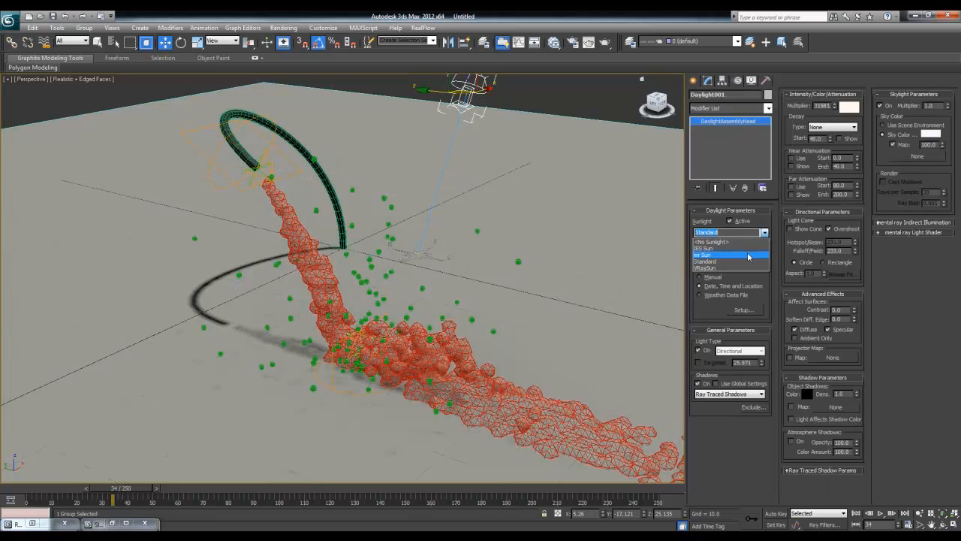
pyautogui.click(748, 255)
pyautogui.click(764, 256)
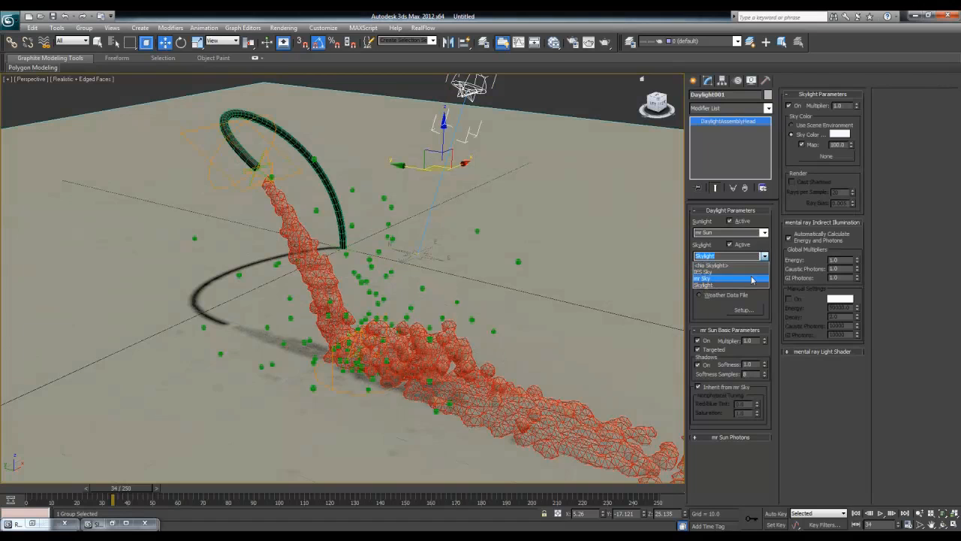
pyautogui.click(751, 278)
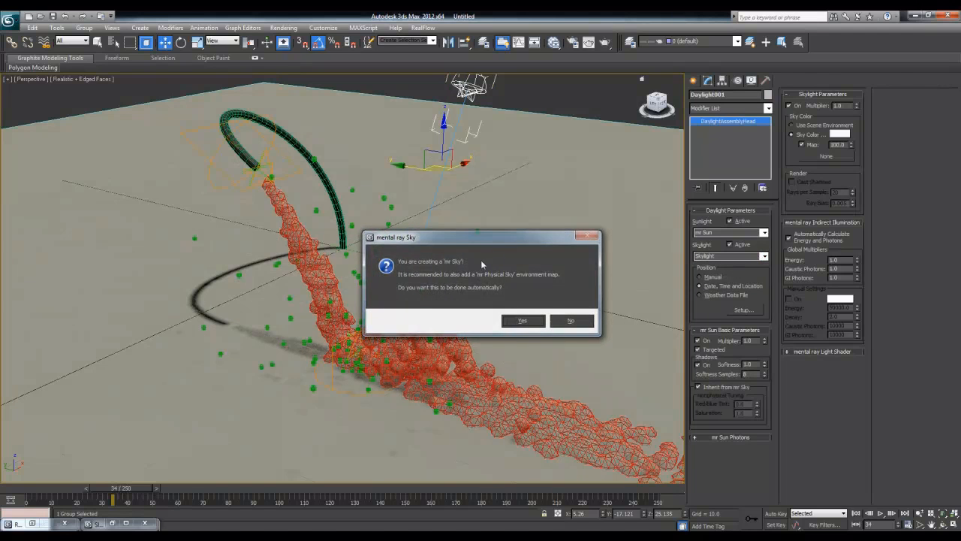
pyautogui.click(523, 321)
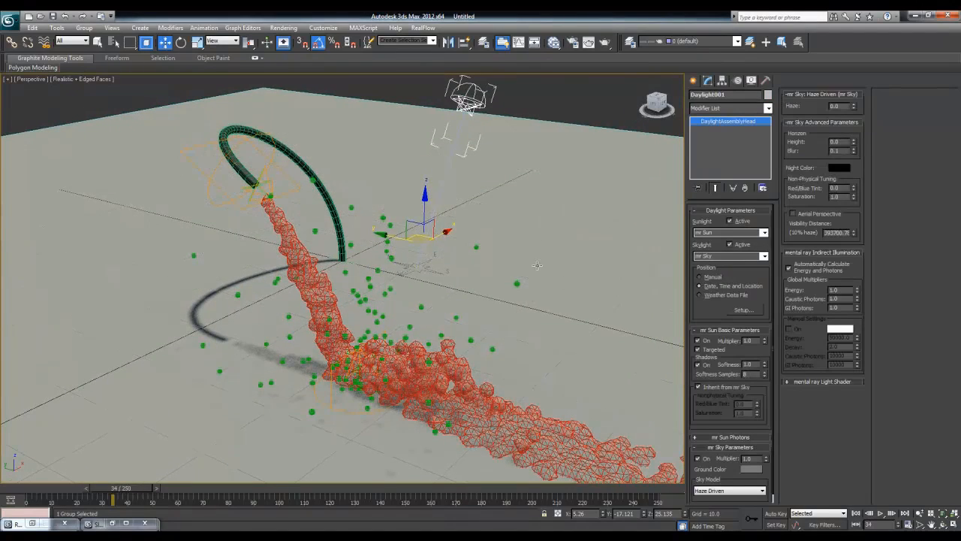
# - Test-render frame 34 with the daylight from a steeper viewing angle and close the rendered frame
pyautogui.keyDown('alt'); pyautogui.moveTo(511, 328); pyautogui.dragTo(482, 272, button='middle'); pyautogui.keyUp('alt')
pyautogui.scroll(-5, 500, 303)
pyautogui.scroll(3, 482, 272)
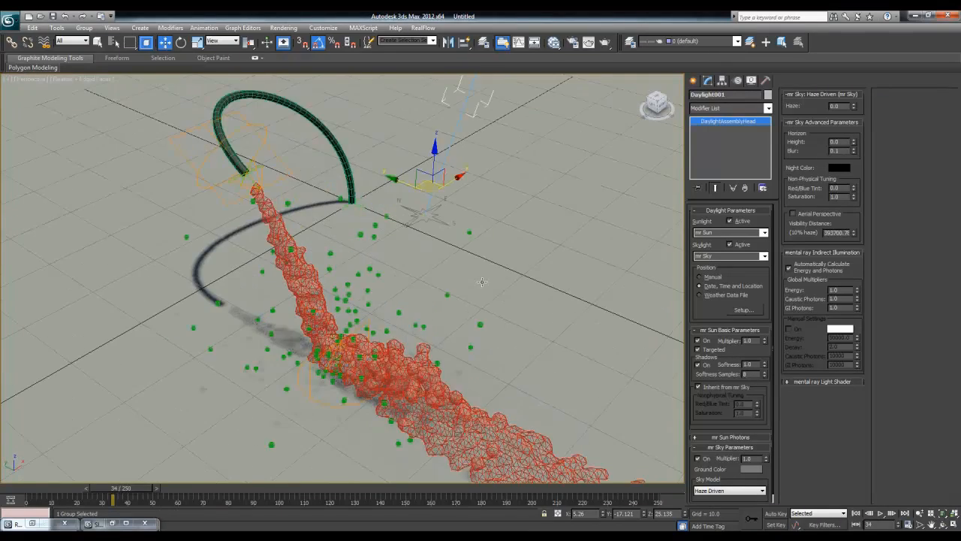
pyautogui.hotkey('shift', 'q')
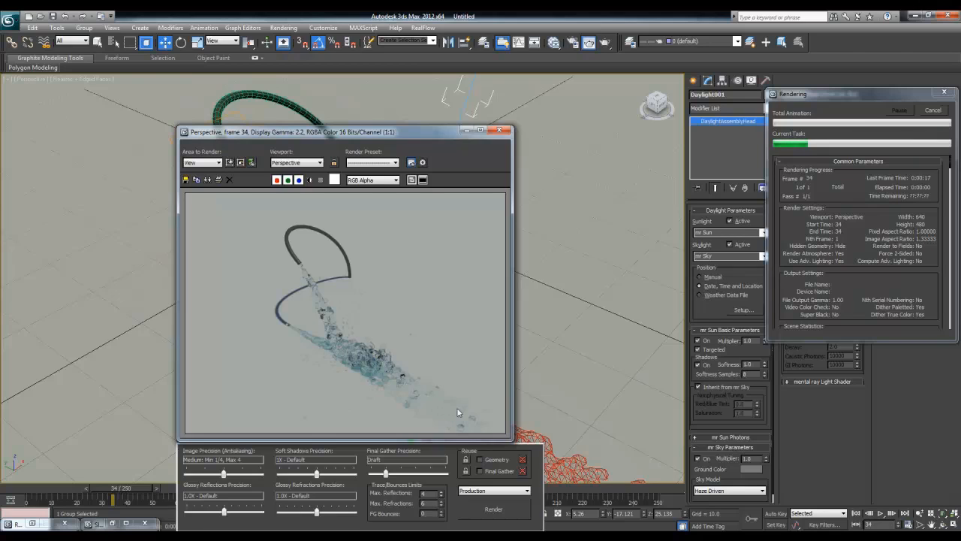
pyautogui.click(502, 131)
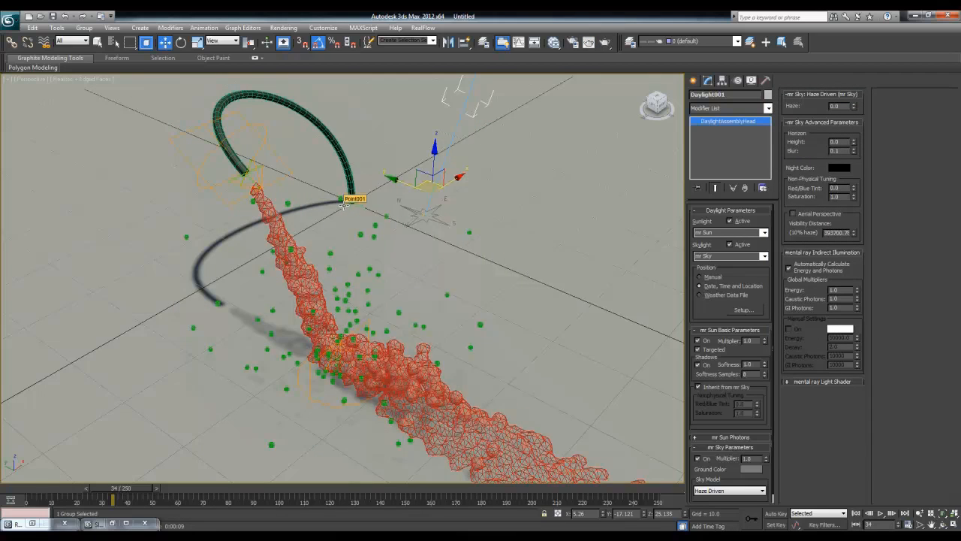
# - Scrub the animation from its start to frame 56 to review the whole stream and its splash
pyautogui.keyDown('alt'); pyautogui.moveTo(340, 223); pyautogui.dragTo(350, 219, button='middle'); pyautogui.keyUp('alt')
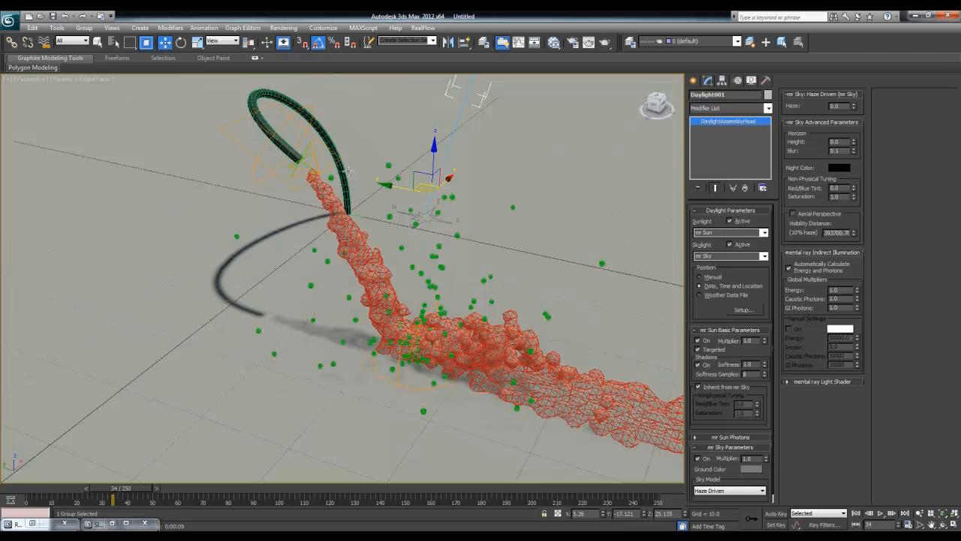
pyautogui.moveTo(350, 177)
pyautogui.mouseDown(button='middle')
pyautogui.moveTo(355, 194)
pyautogui.moveTo(380, 212)
pyautogui.moveTo(443, 218)
pyautogui.moveTo(351, 217)
pyautogui.moveTo(340, 188)
pyautogui.mouseUp(button='middle')
pyautogui.scroll(-5, 353, 208)
pyautogui.scroll(2, 340, 187)
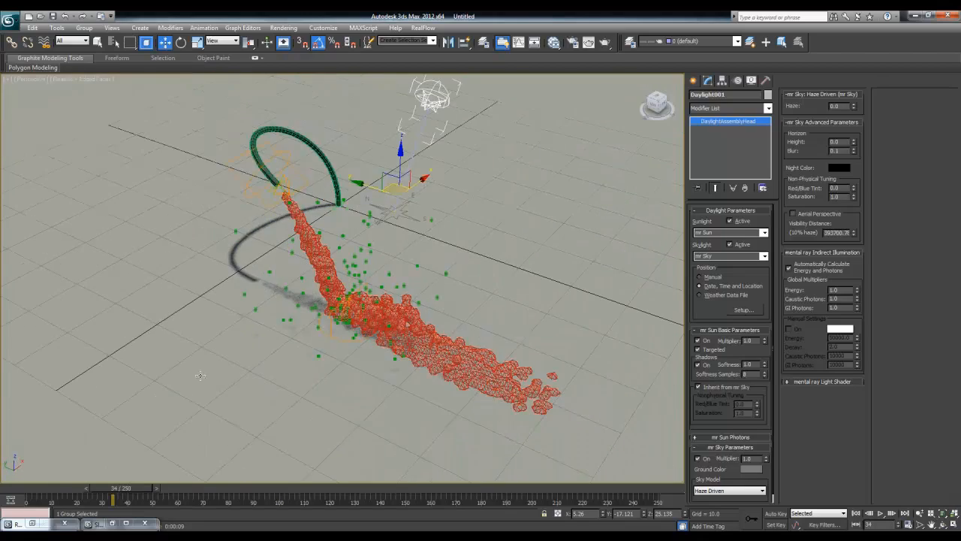
pyautogui.click(35, 490)
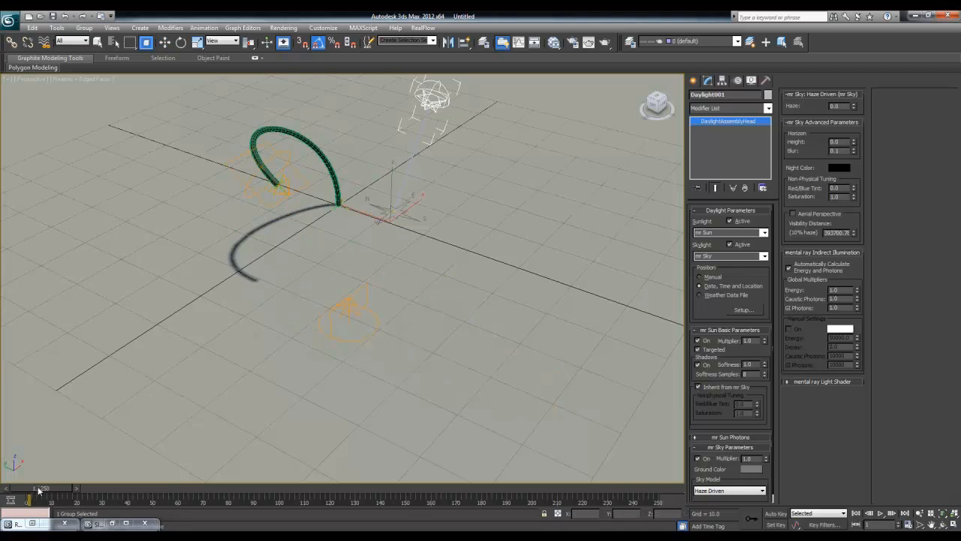
pyautogui.moveTo(38, 486); pyautogui.dragTo(173, 487)
pyautogui.press('w')
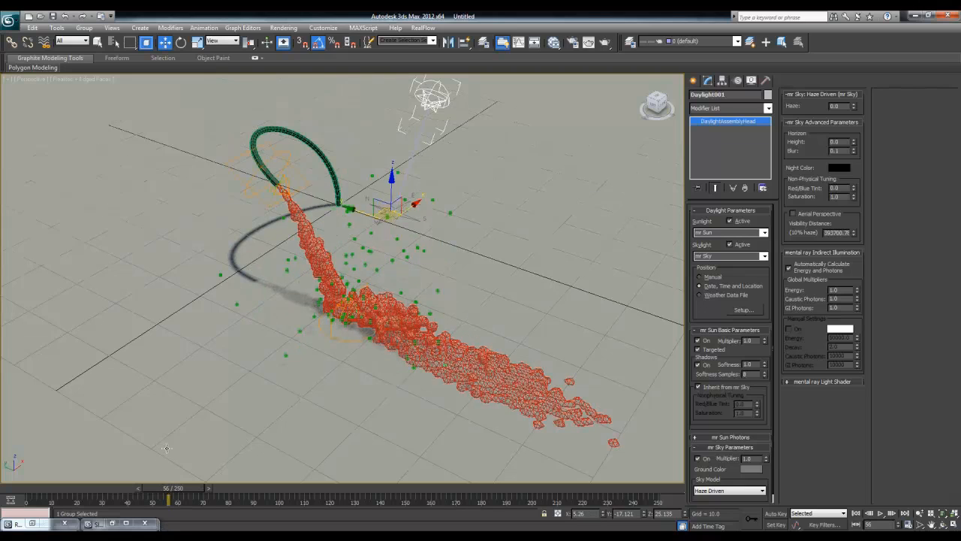